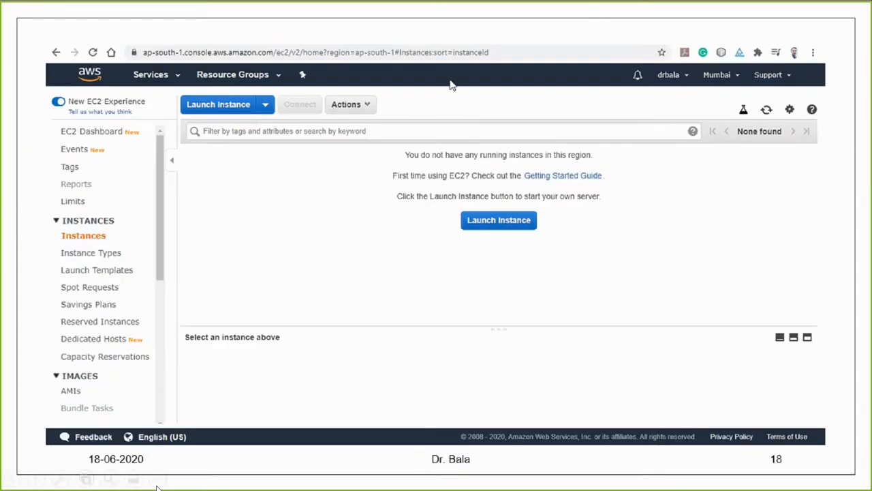
- Leave the slide show for the EC2 Instances page in Chrome, enlarge the page and give the instance list more height
key(Escape)
click(154, 482)
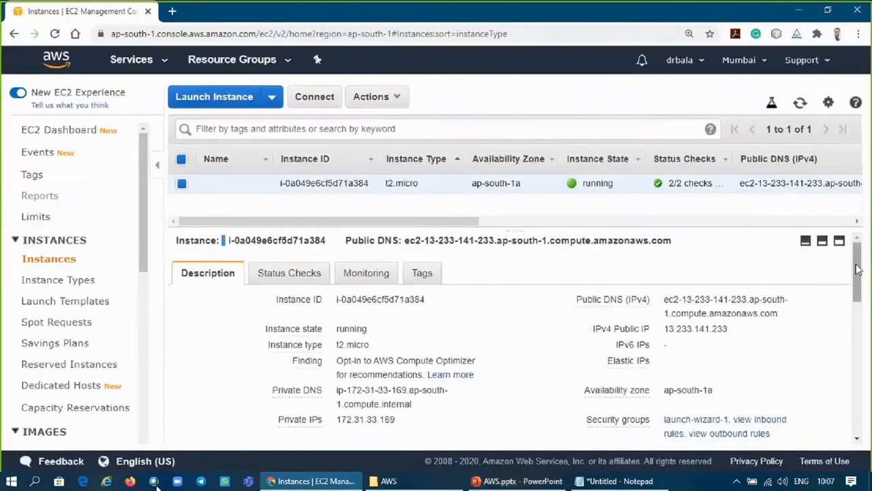
scroll(859, 269, down, 1)
key(ctrl+plus)
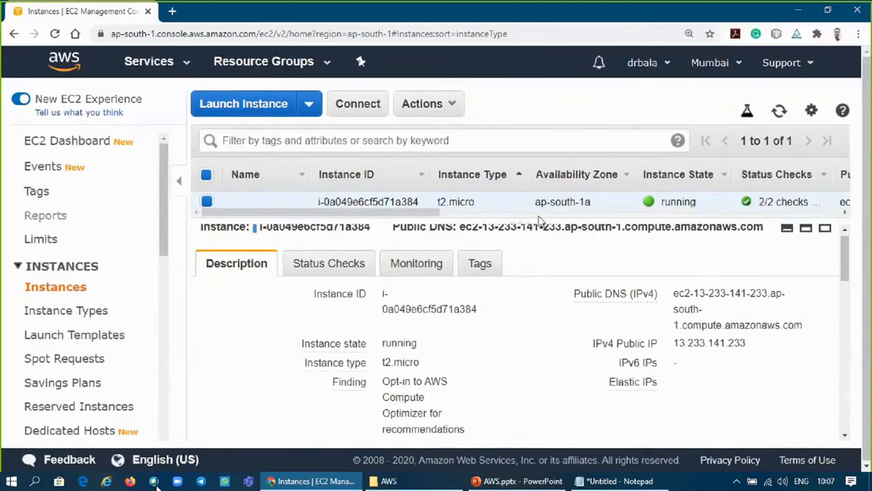
drag(538, 217, 539, 243)
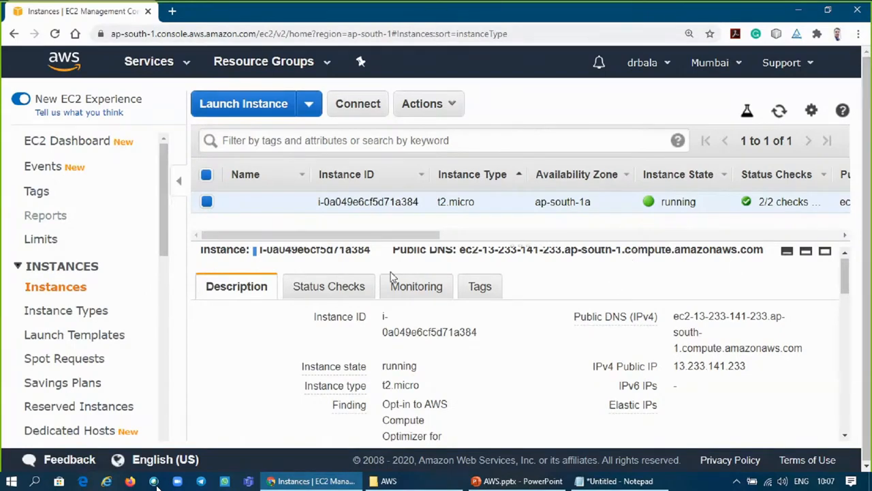
- Examine the selected t2.micro instance's description, including its public DNS, public and private IPs, availability zone and security groups
mouse_move(589, 321)
mouse_move(765, 349)
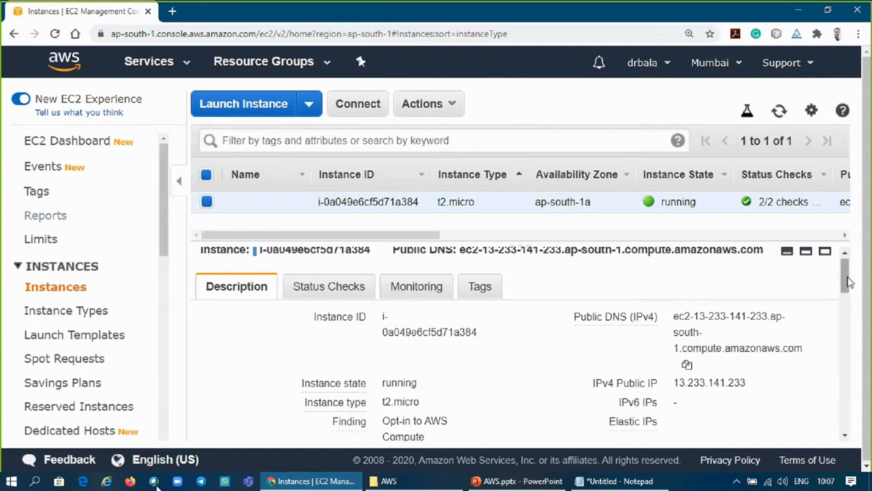
drag(849, 282, 848, 286)
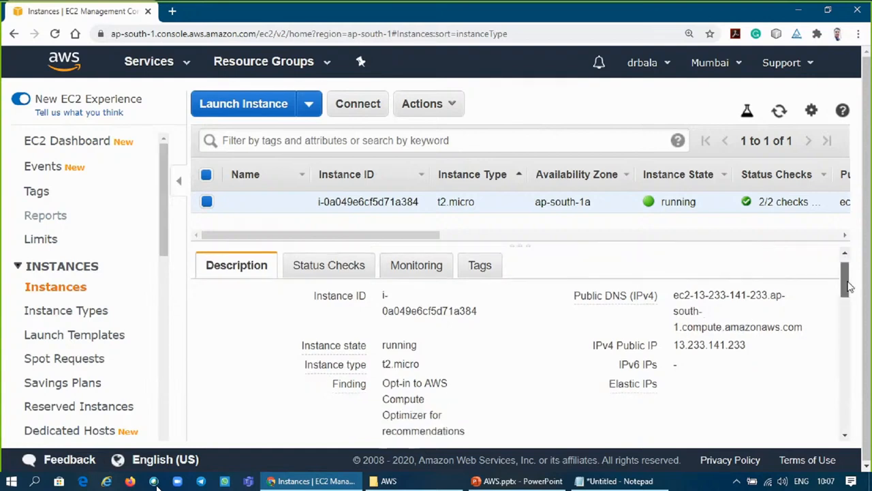
scroll(849, 286, down, 1)
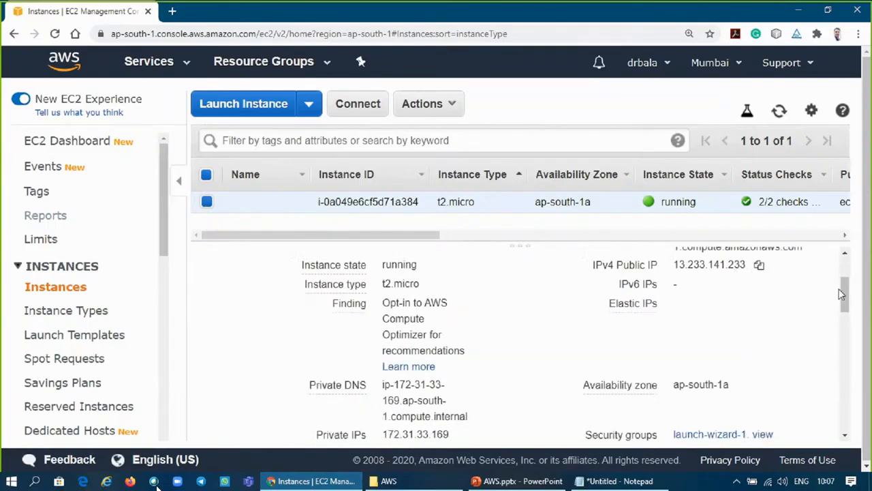
scroll(848, 290, up, 1)
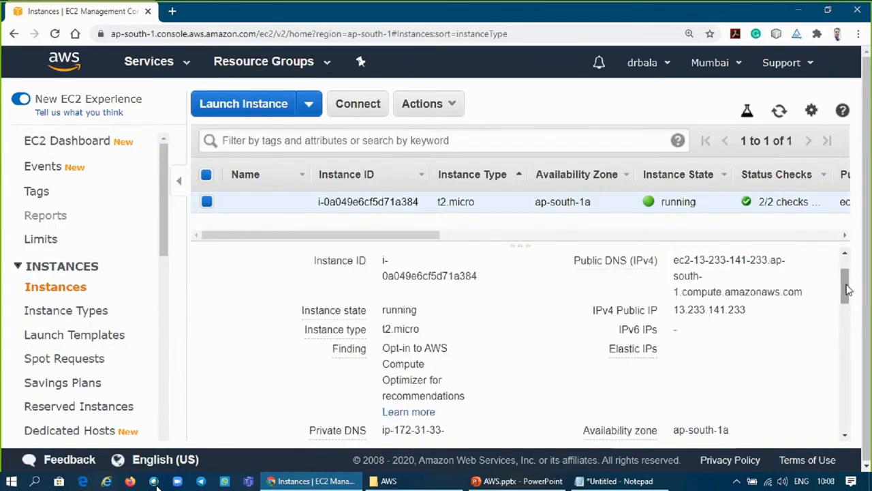
mouse_move(732, 292)
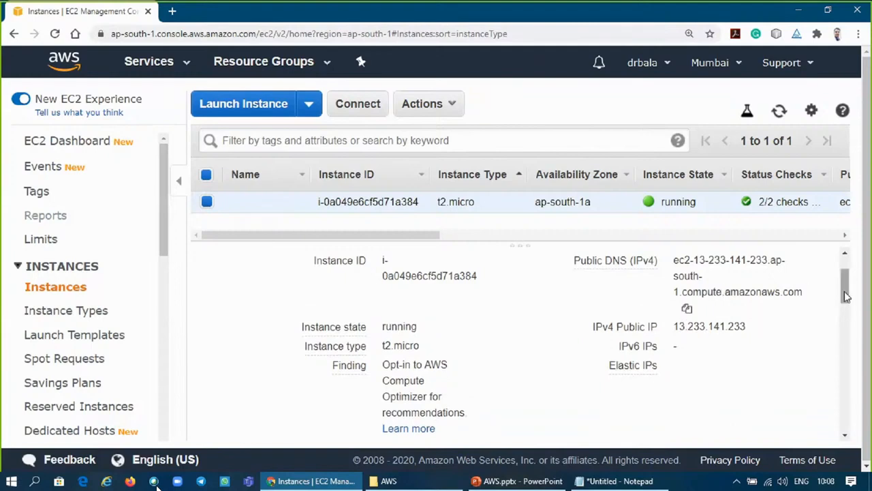
scroll(846, 296, up, 1)
scroll(846, 298, down, 2)
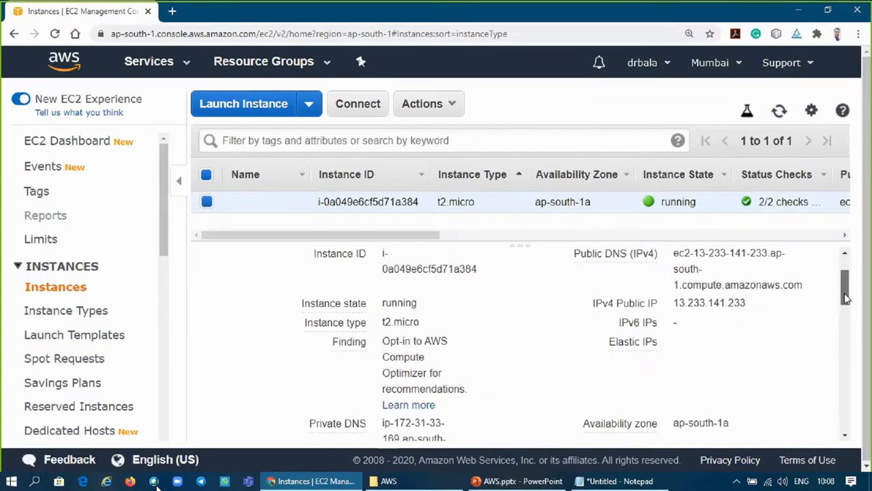
drag(845, 298, 845, 315)
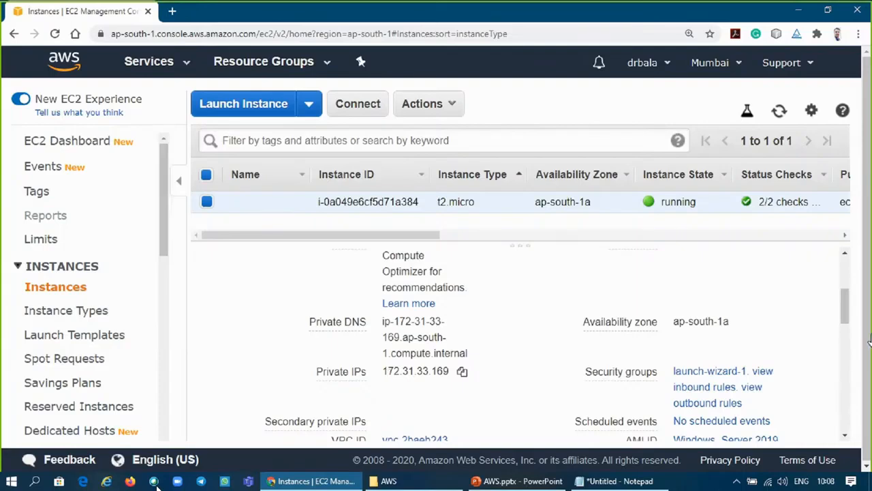
drag(850, 315, 849, 284)
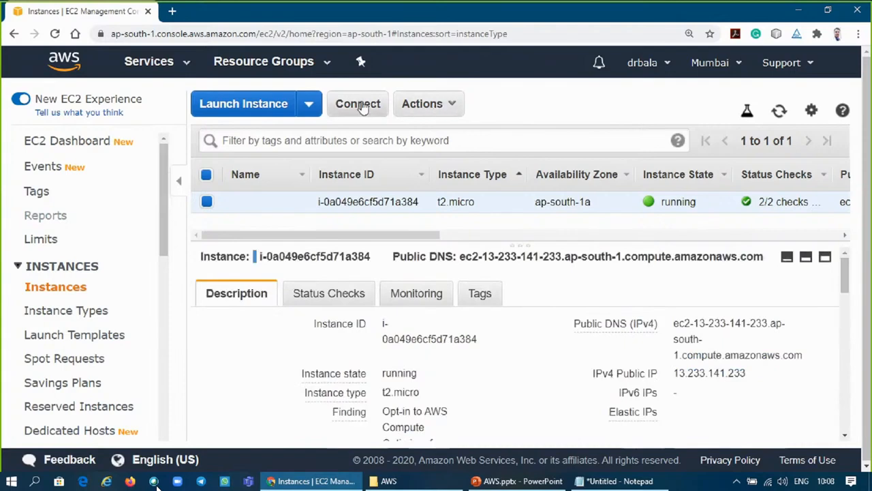
- Open the connection options for the selected instance and download its remote desktop file for a standalone RDP client
click(450, 115)
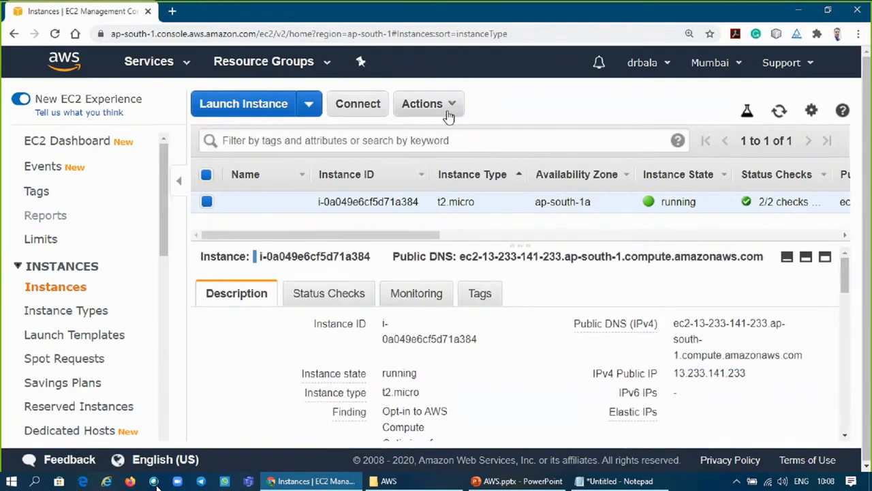
click(367, 105)
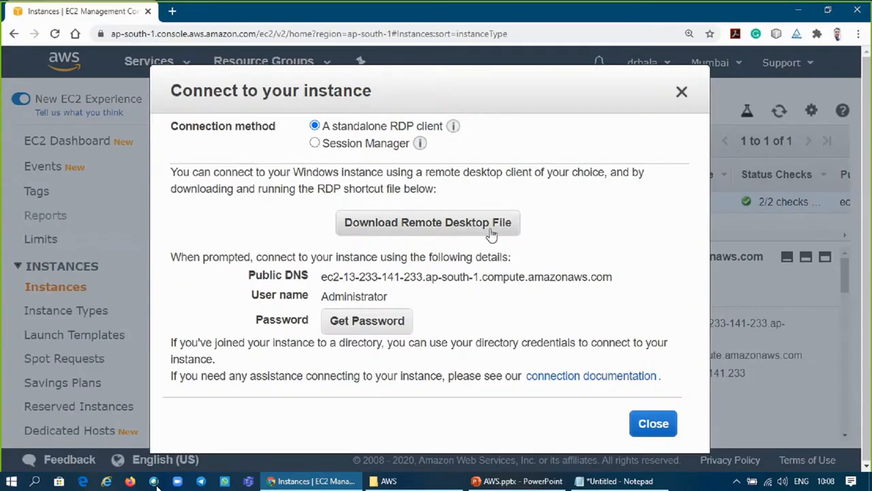
click(445, 235)
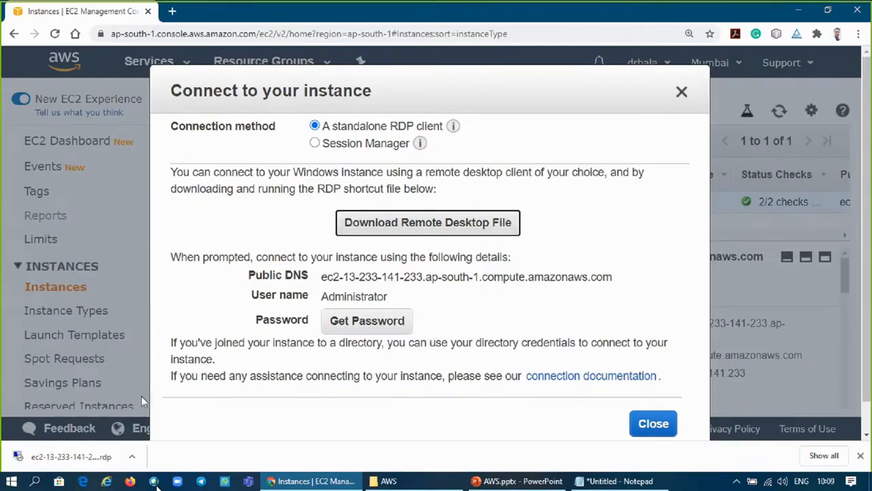
- Connect with the downloaded RDP file, entering the Administrator password and accepting the unknown publisher and untrusted certificate
click(60, 462)
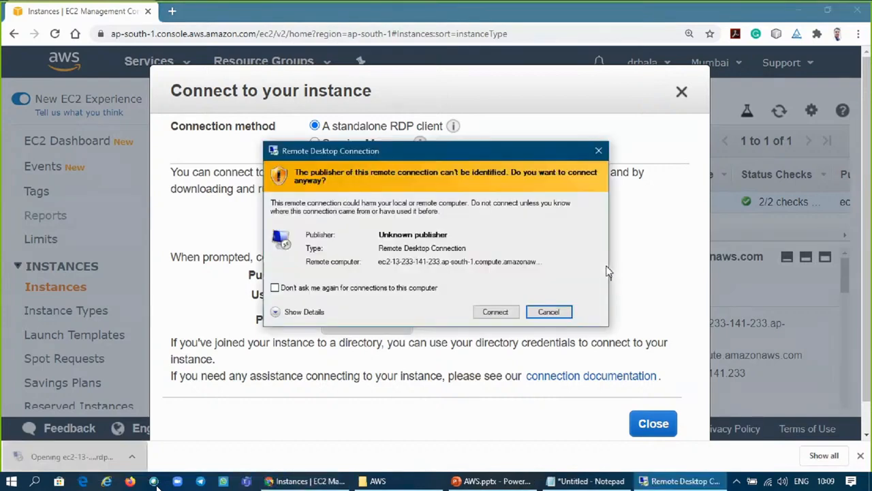
click(496, 312)
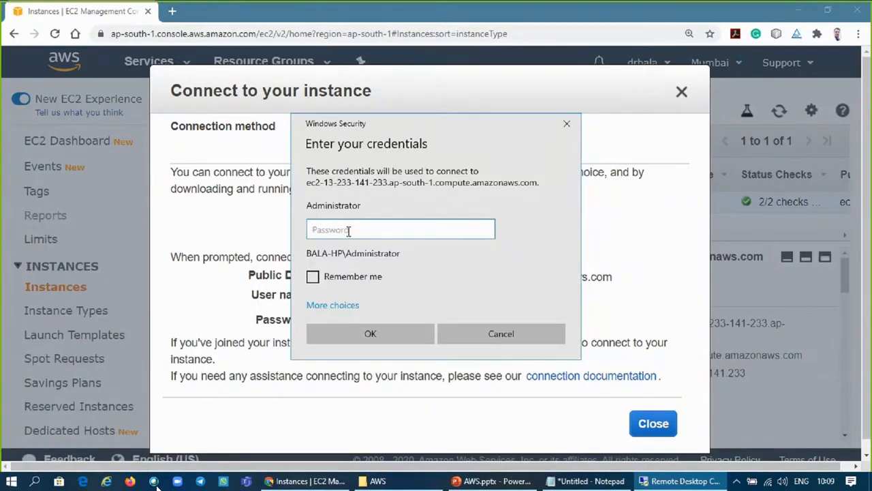
text(•••••••••••••)
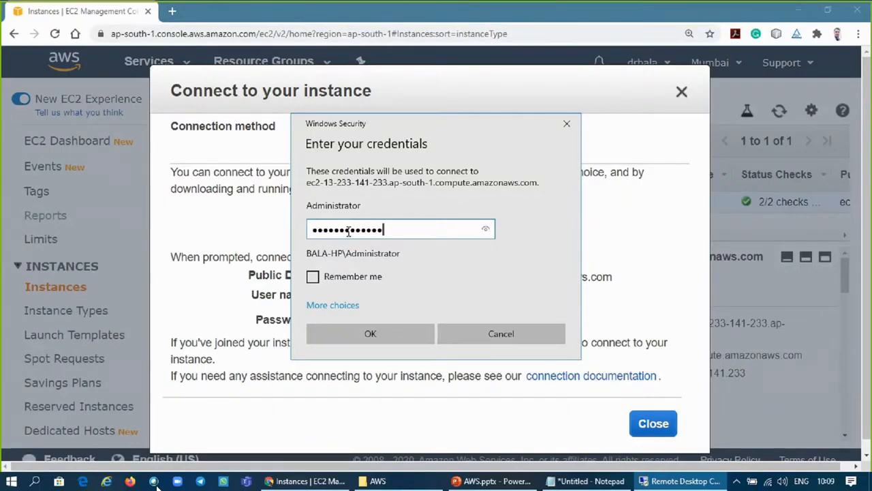
click(366, 339)
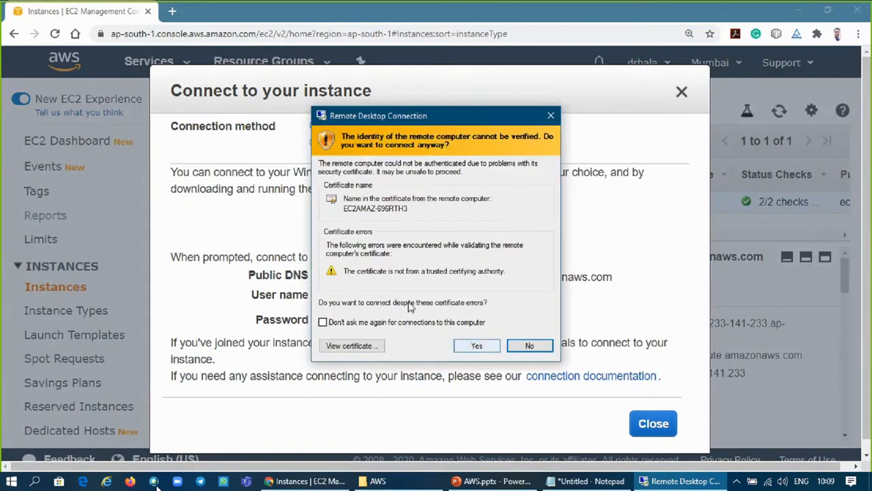
click(478, 345)
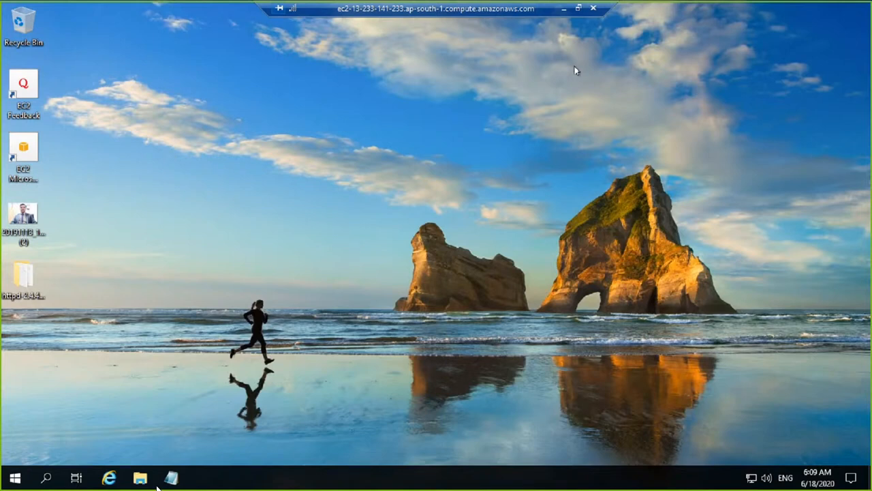
- Show the remote desktop session as a floating window over the AWS console and return it to full screen
click(577, 9)
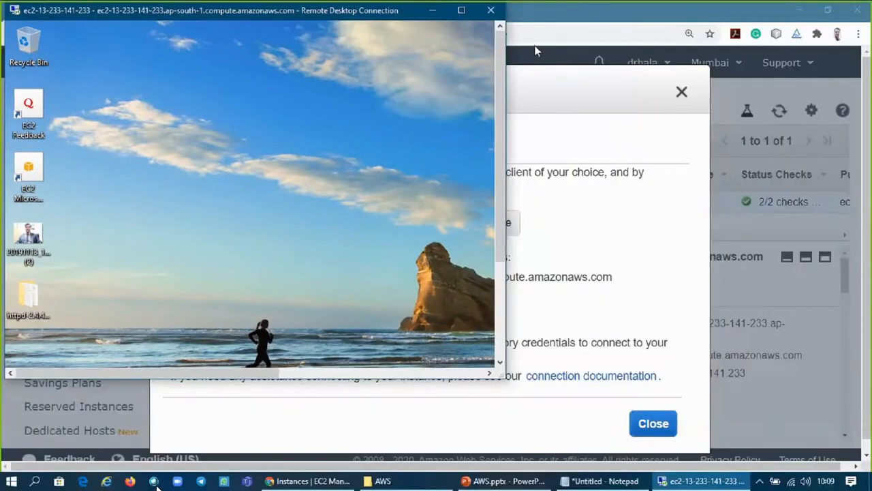
drag(302, 10, 535, 46)
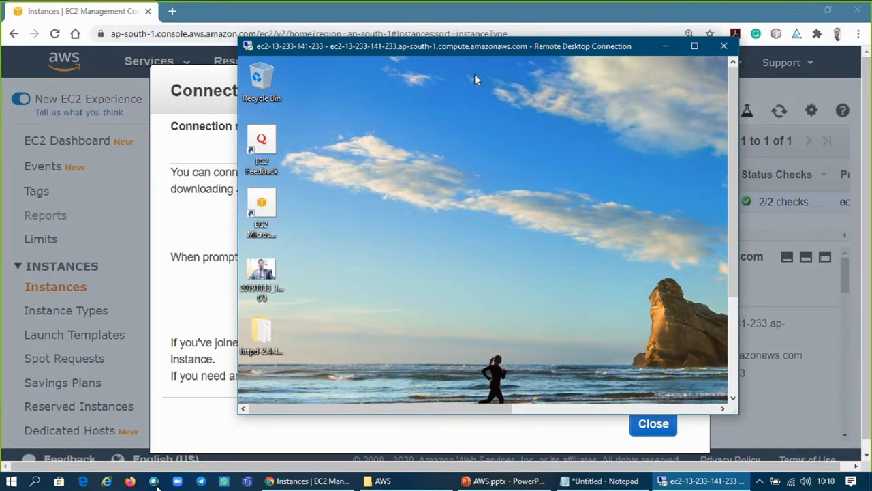
drag(510, 47, 476, 62)
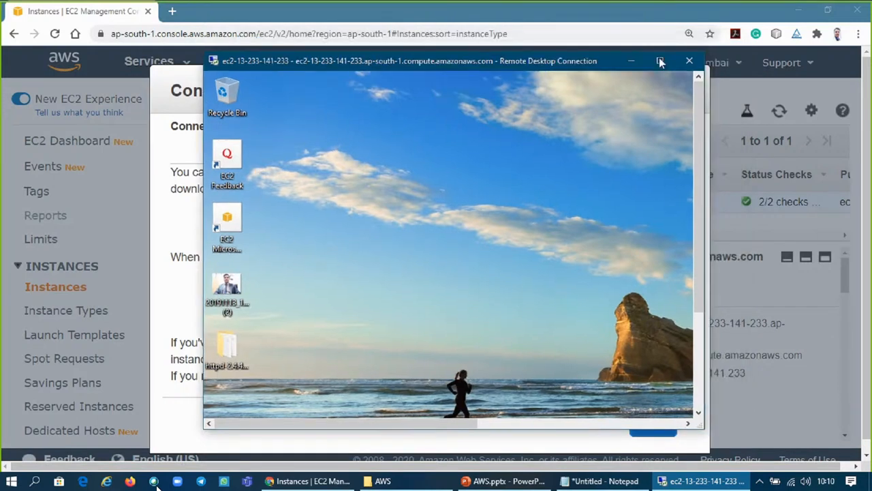
click(660, 61)
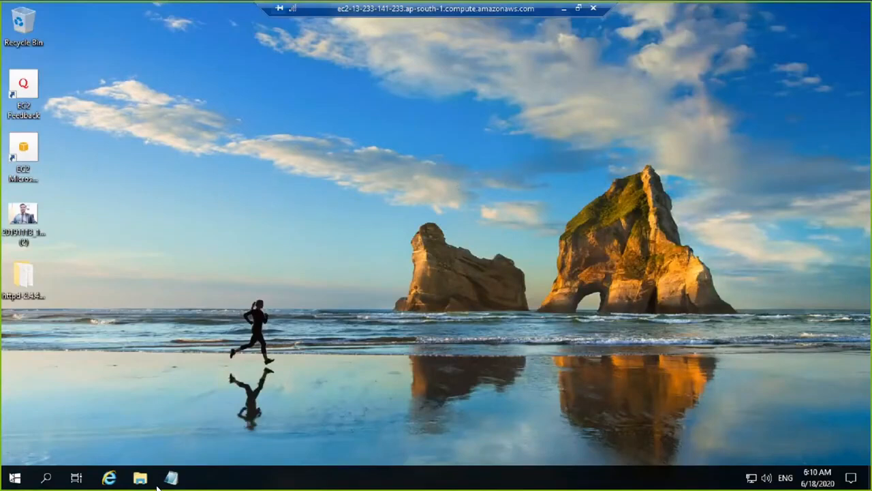
- Open a command prompt on the remote server through Run with cmd and execute ipconfig
click(13, 478)
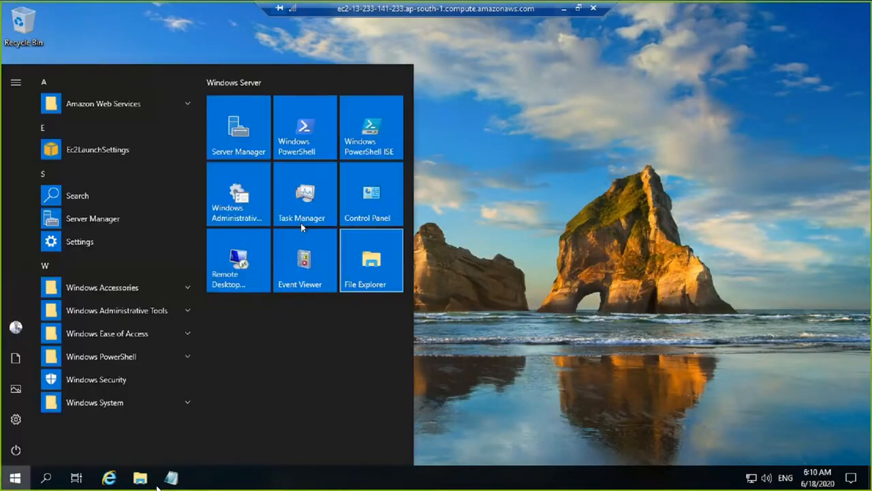
click(580, 282)
key(super+r)
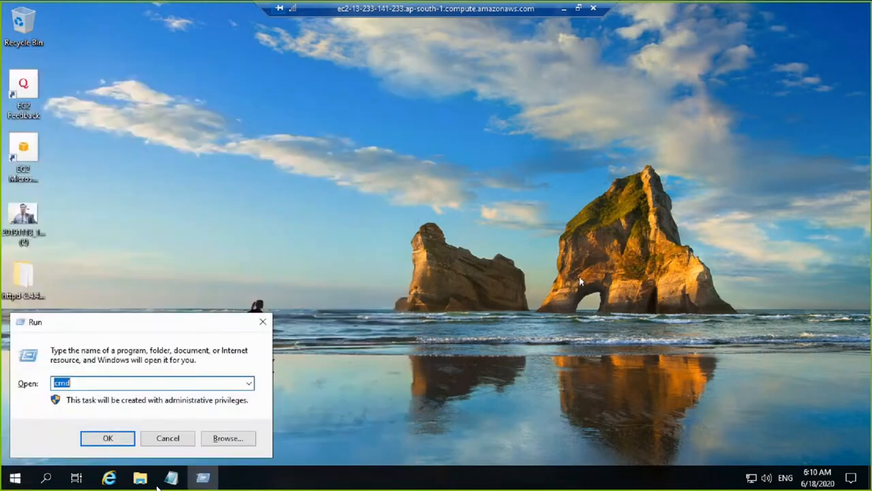
key(Return)
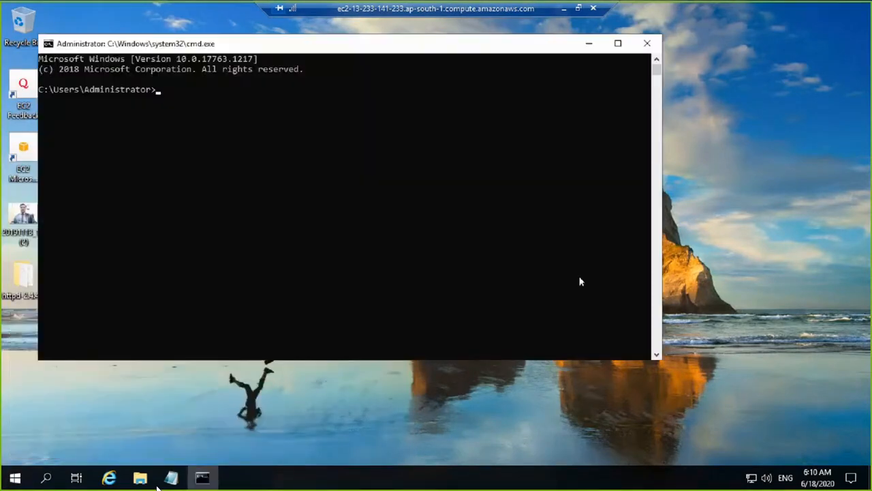
text(ipconfig)
key(Return)
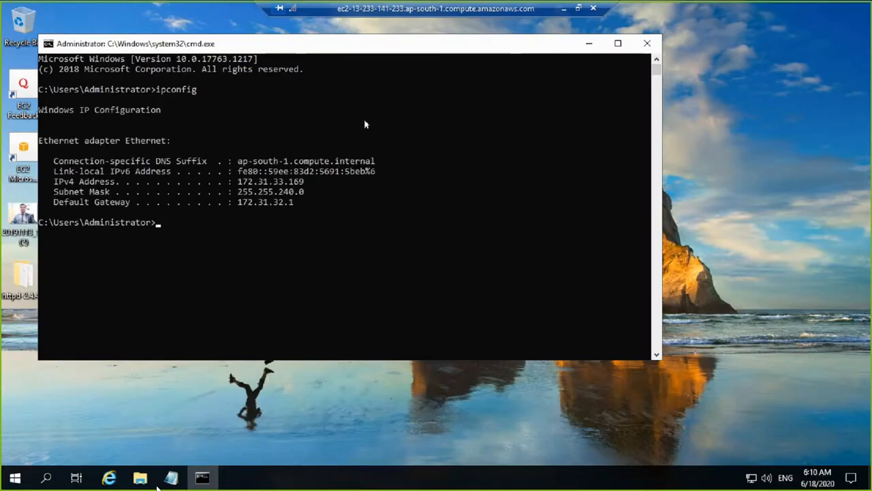
- Go back to the EC2 console, close the connection dialog and highlight the private IP in the instance description
click(564, 8)
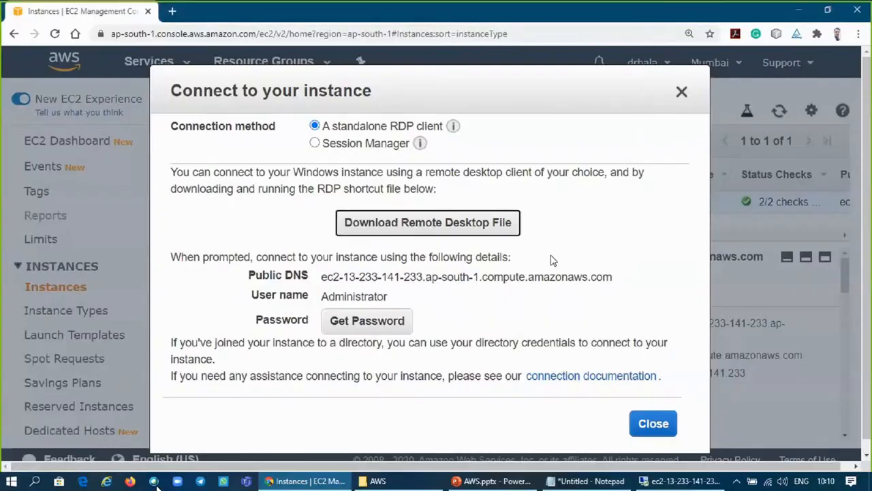
click(682, 92)
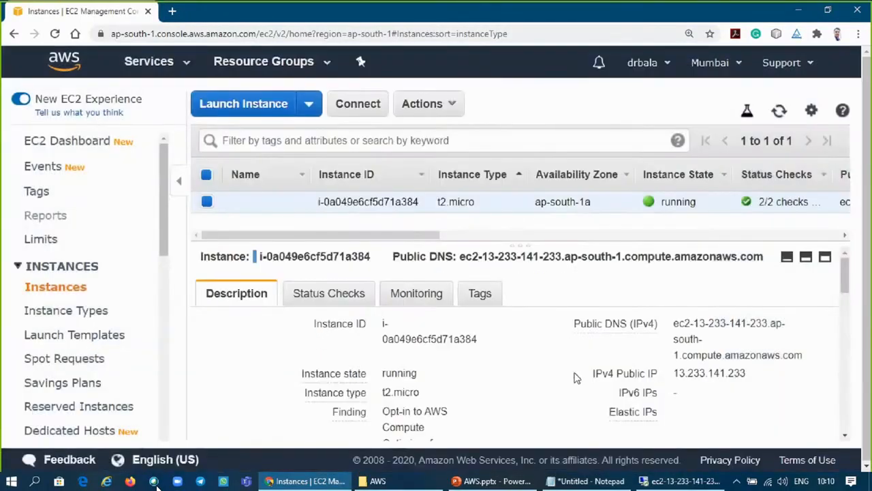
mouse_move(575, 374)
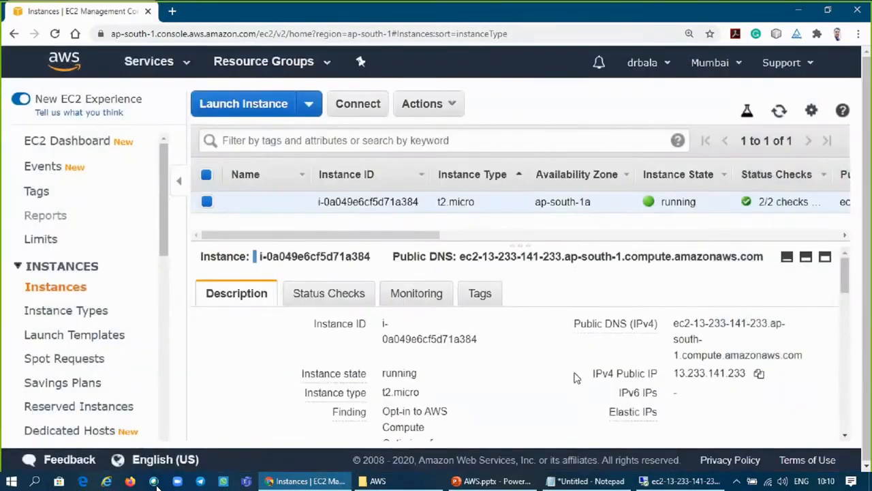
drag(848, 283, 850, 327)
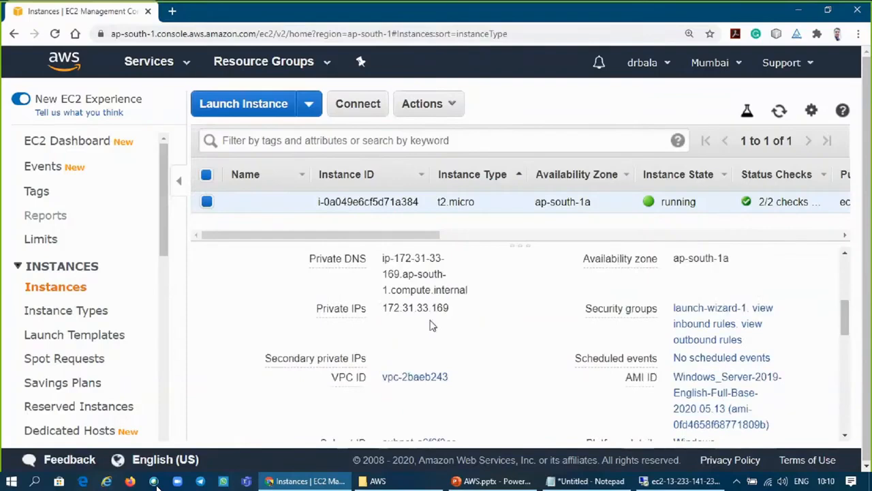
drag(449, 308, 381, 308)
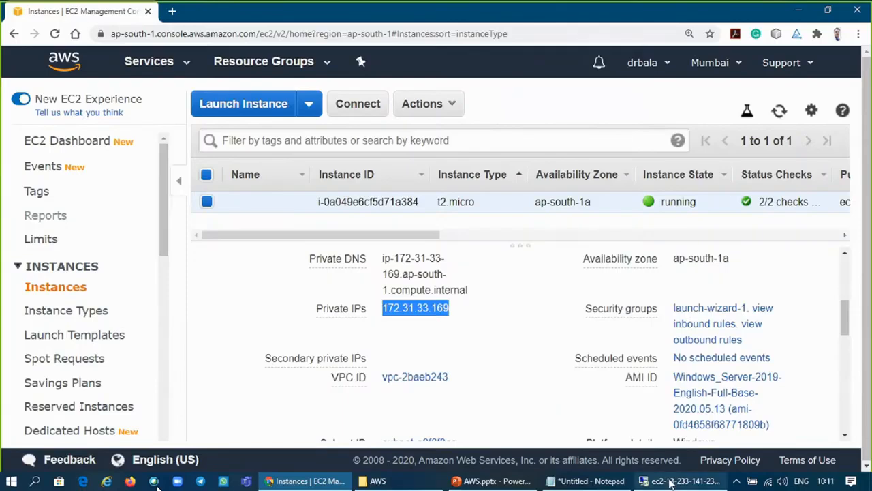
- Return to the remote desktop session and reposition the command prompt to compare its IPv4 address with the console's private IP
mouse_move(671, 483)
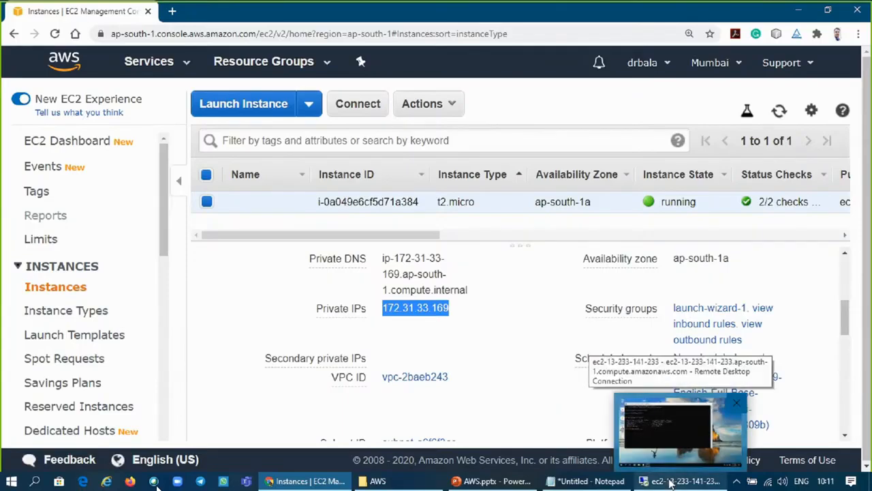
click(671, 481)
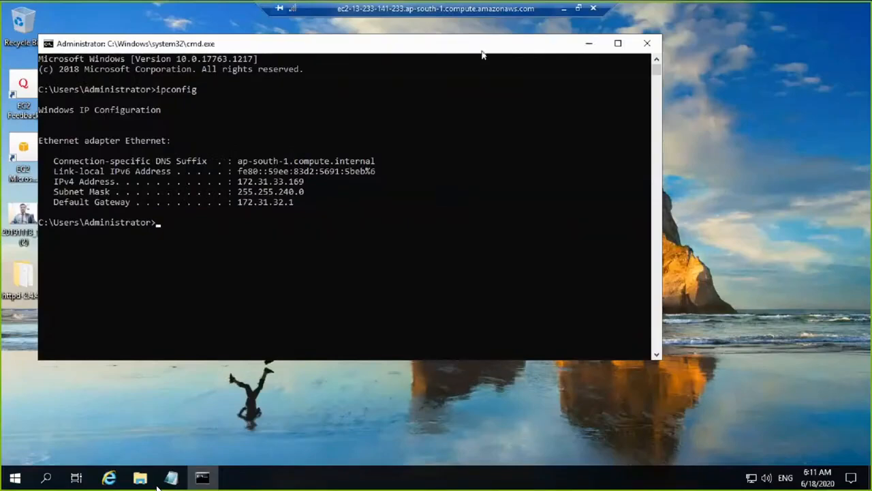
drag(482, 48, 566, 52)
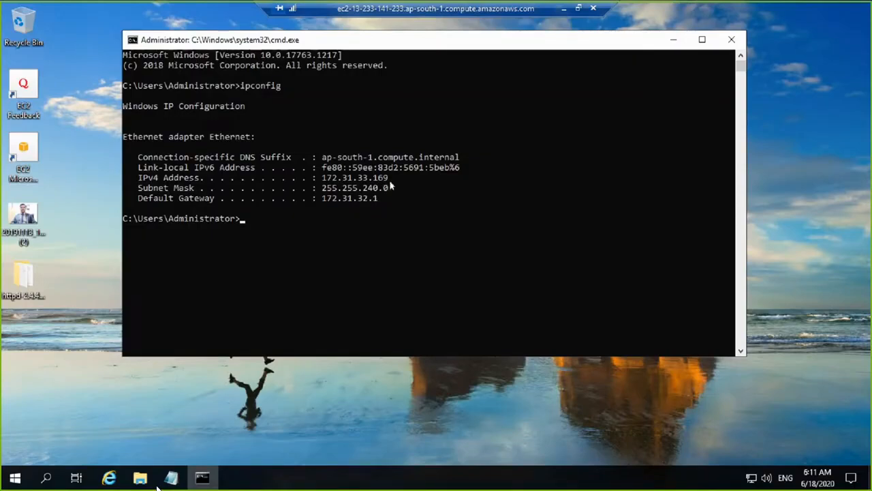
- Minimize the command prompt and the remote desktop session, then switch to the AWS.pptx presentation and start the slide show from slide 18
click(670, 39)
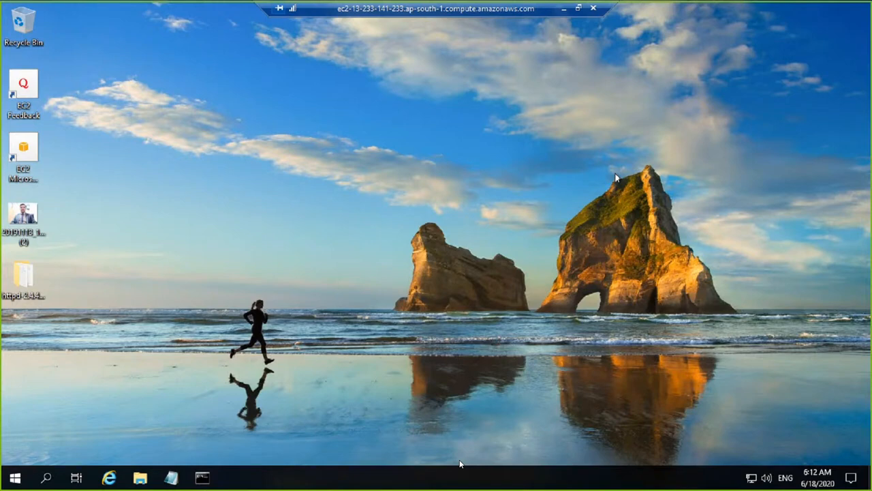
click(565, 9)
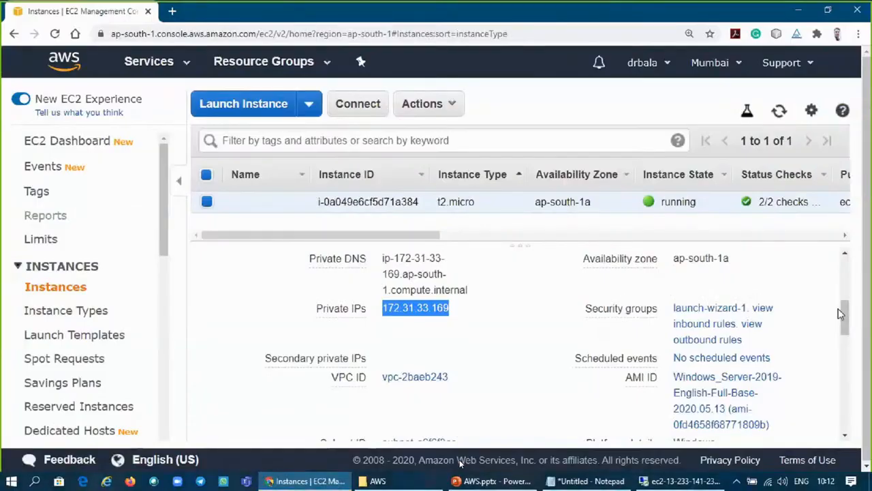
click(499, 482)
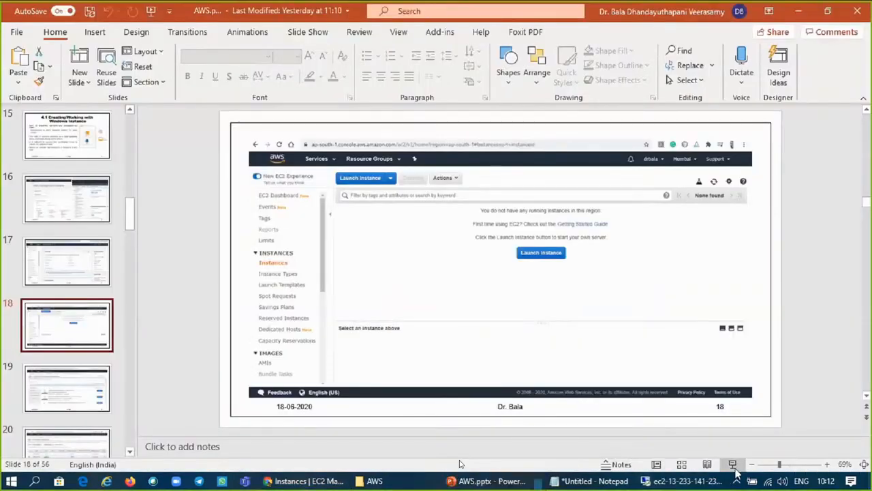
click(733, 465)
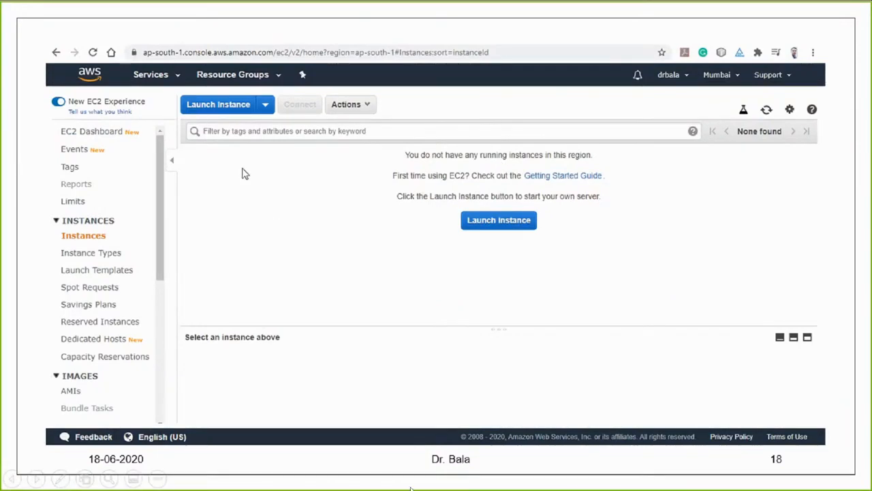
- Advance the slide show to the Choose an Instance Type slide and turn on the laser pointer
click(226, 110)
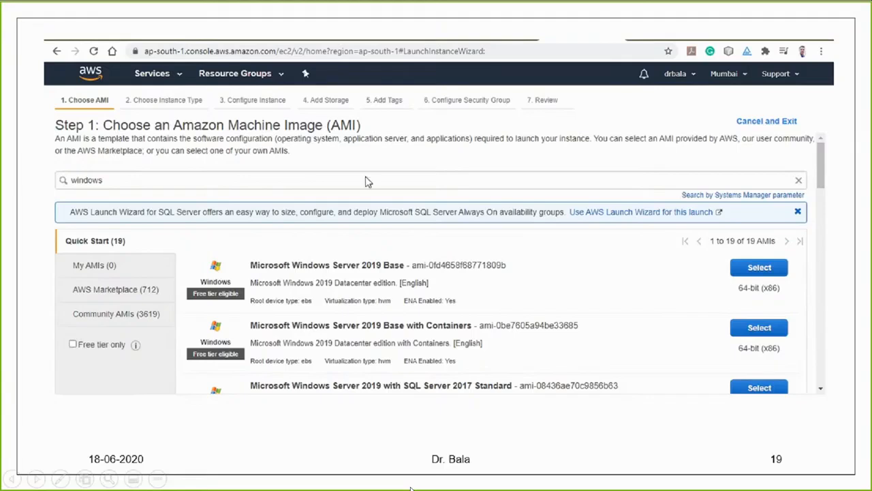
key(Right)
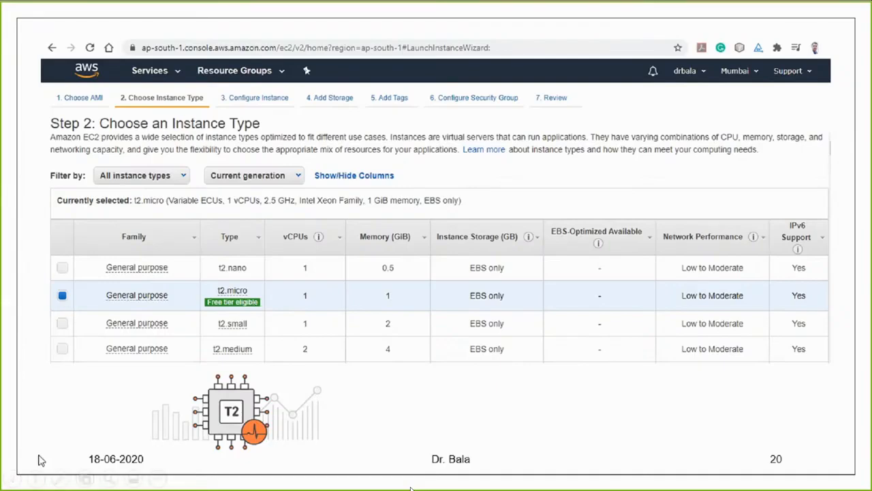
click(60, 480)
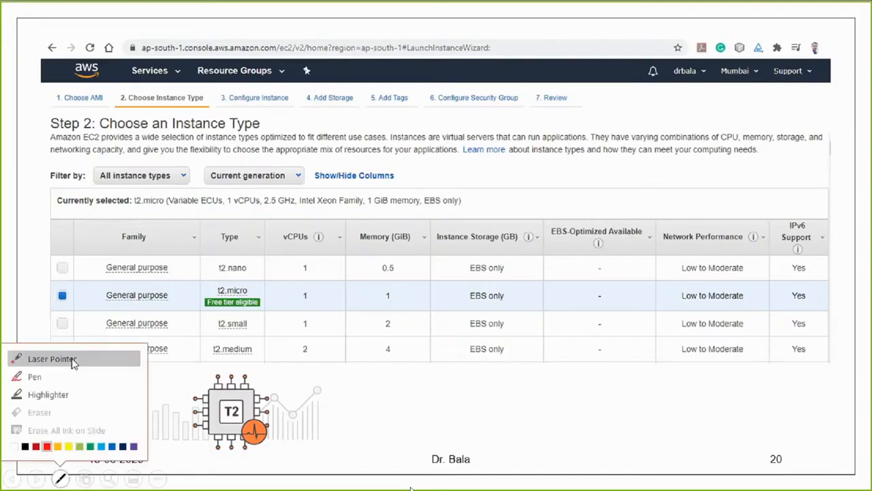
click(52, 358)
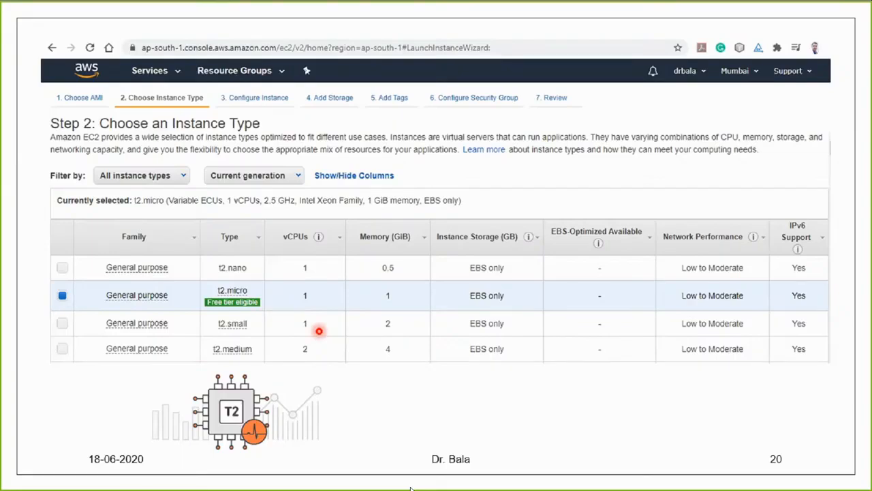
- Go through the launch wizard slides from Configure Instance Details to Launch Status, revisiting the Add Tags slide on the way
key(Right)
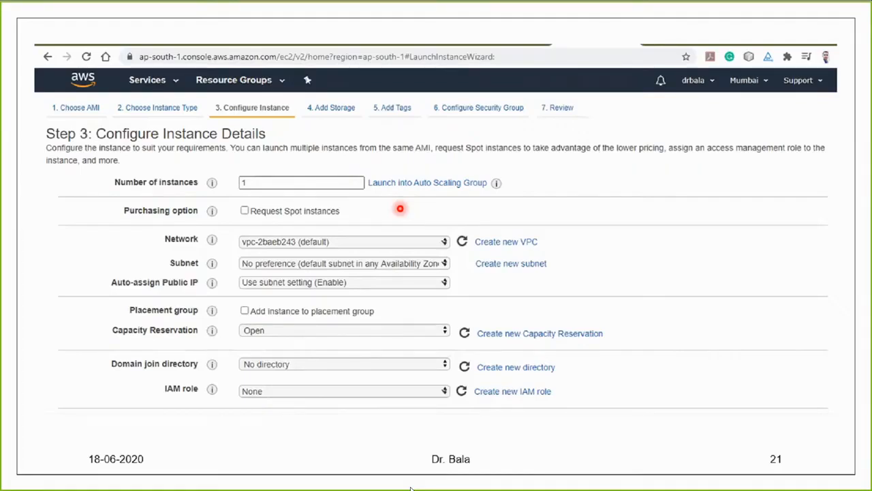
key(Right)
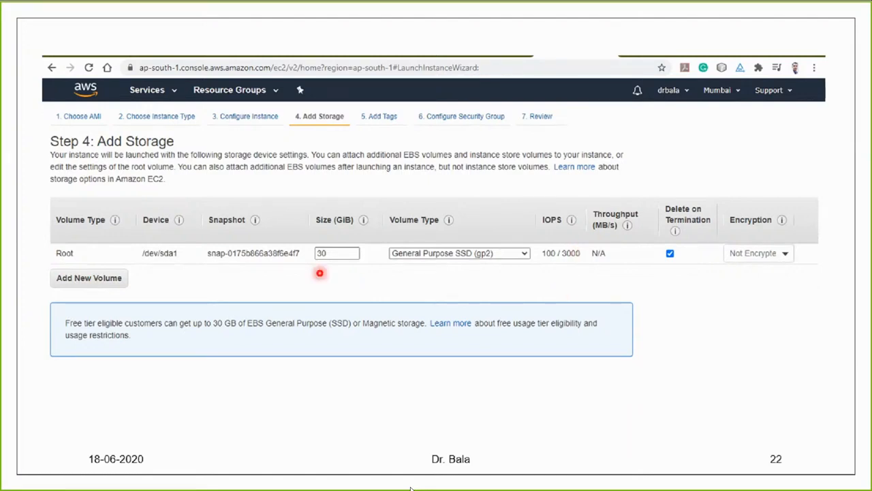
key(Right)
key(Right)
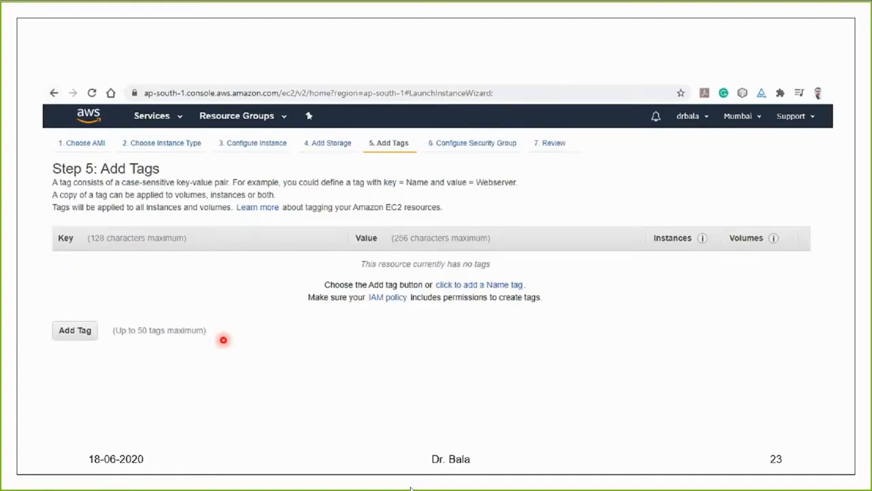
key(Right)
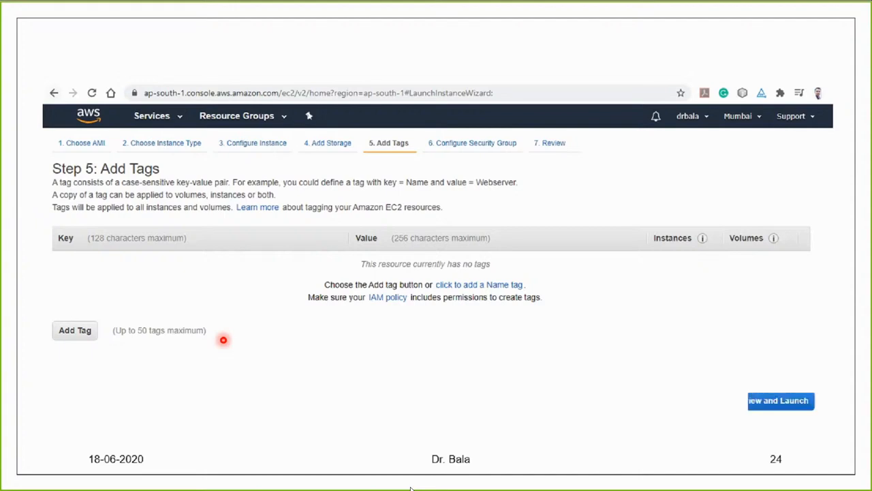
key(Left)
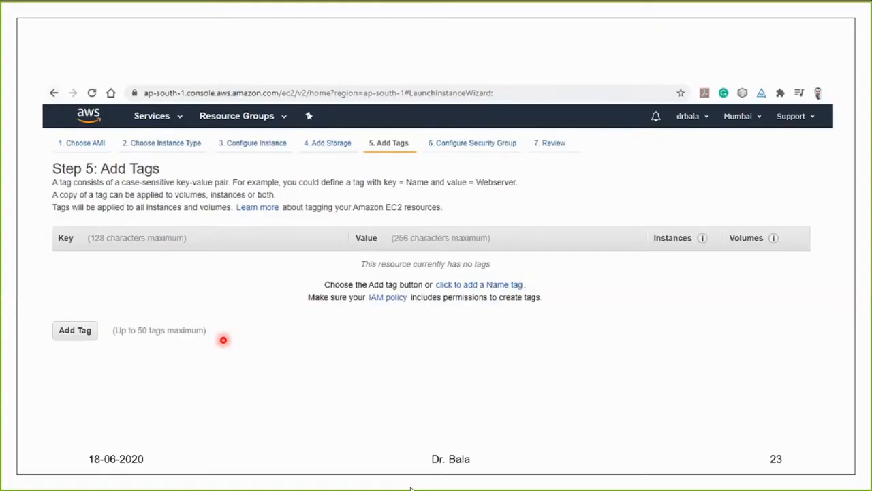
key(Right)
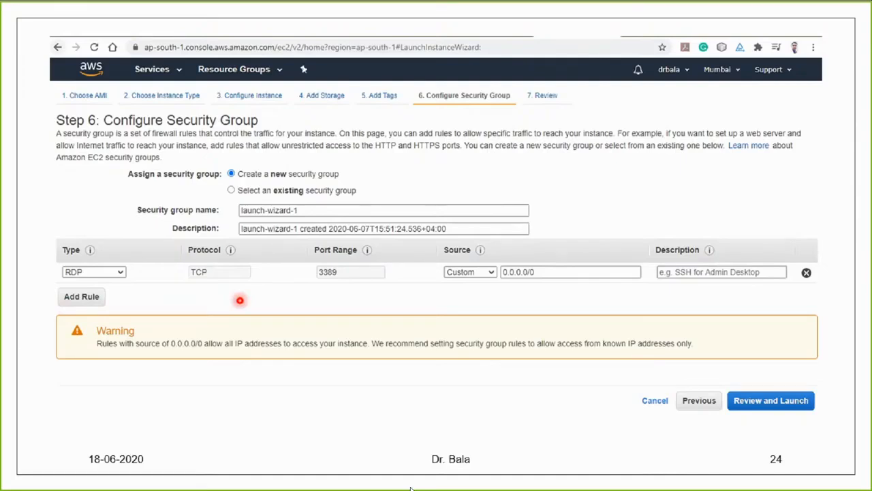
key(Right)
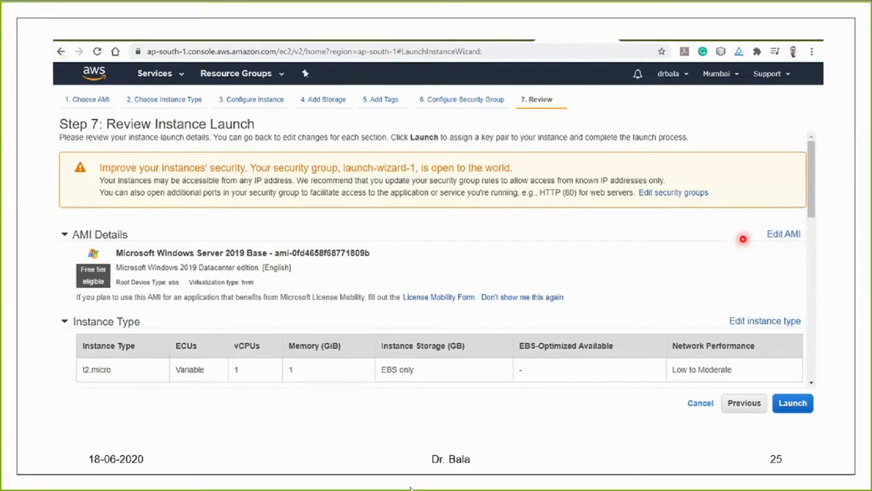
key(Right)
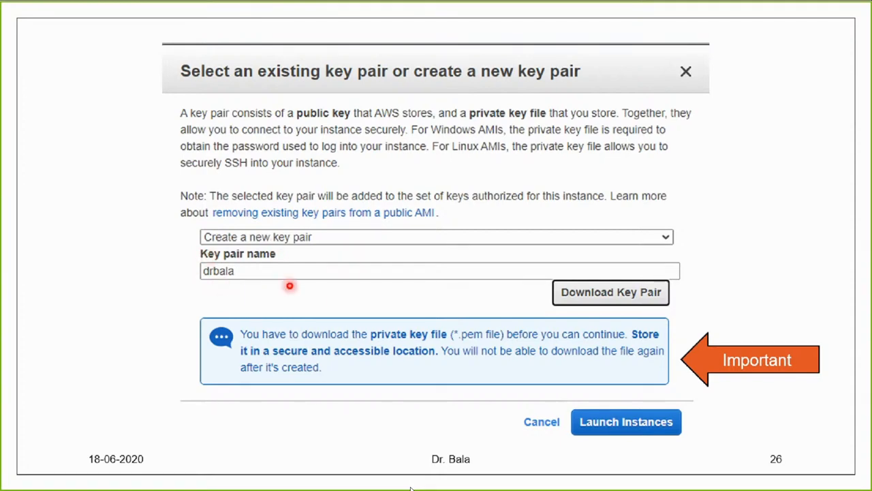
click(655, 432)
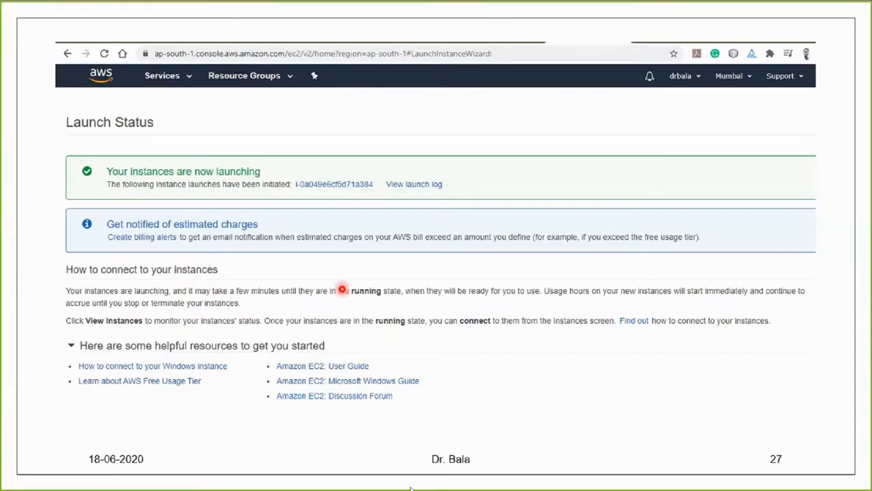
- Review the slides on connecting to the running instance, from its description through Remote Desktop logon to the ipconfig check
click(343, 289)
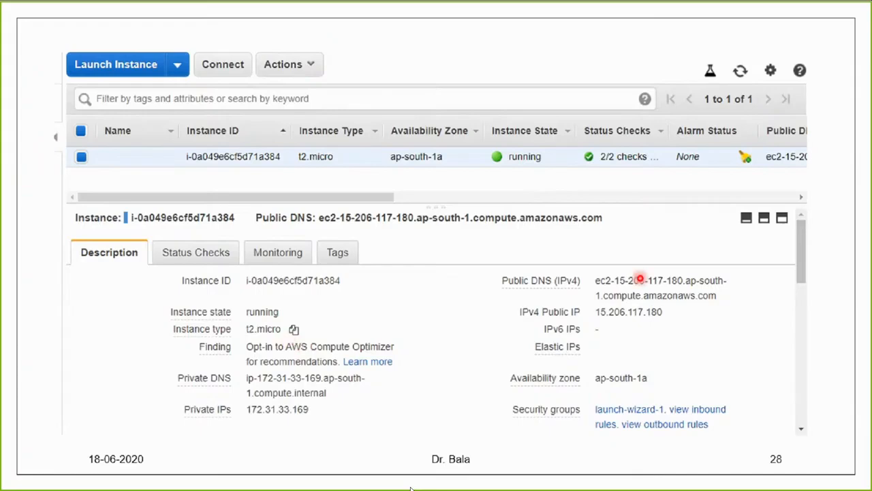
key(Right)
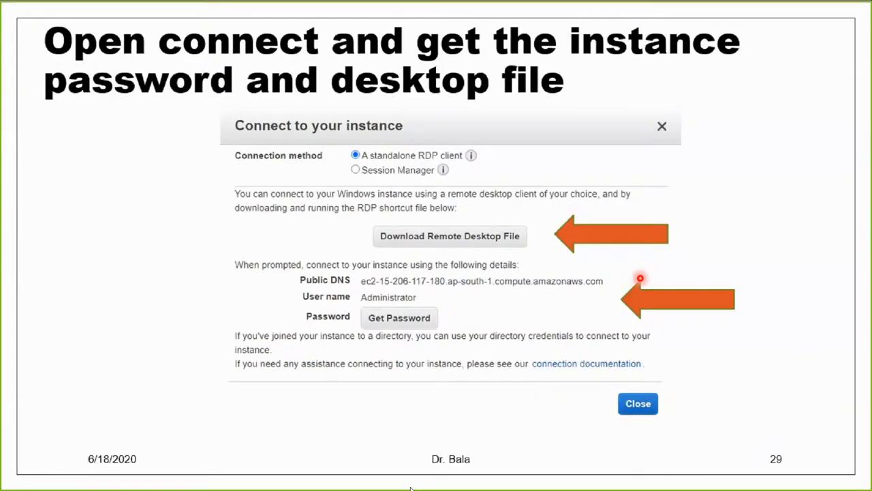
key(Left)
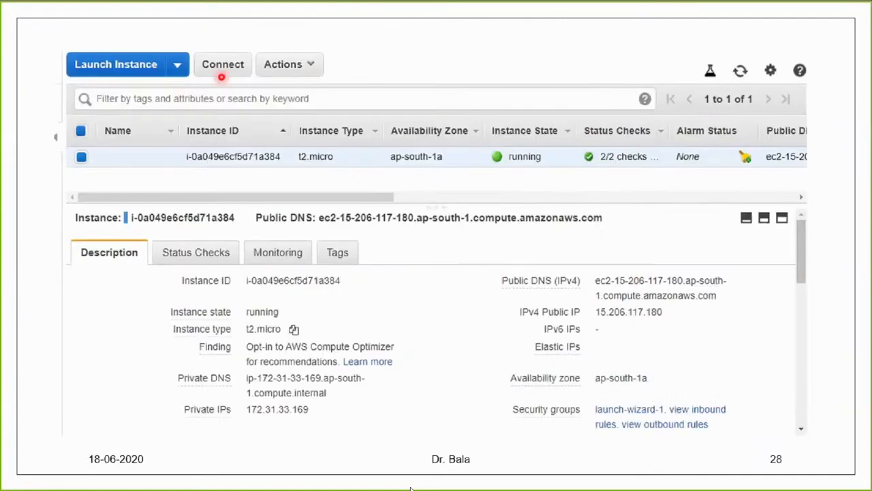
key(Right)
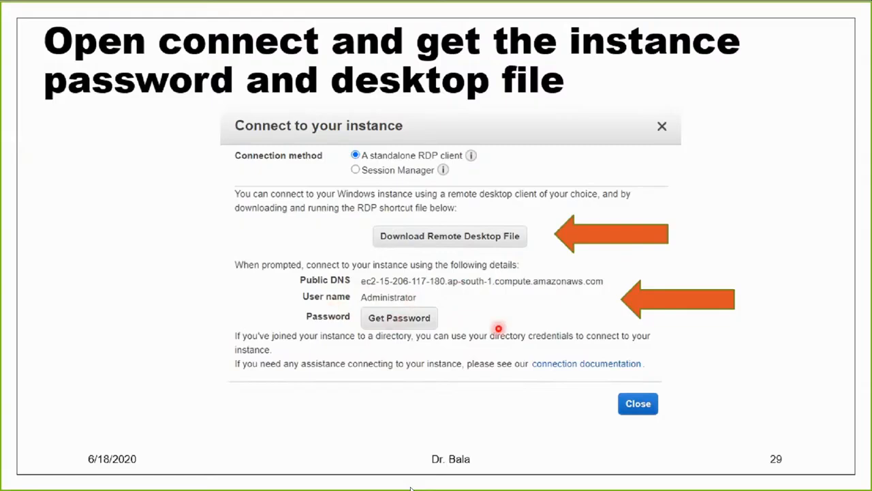
key(Right)
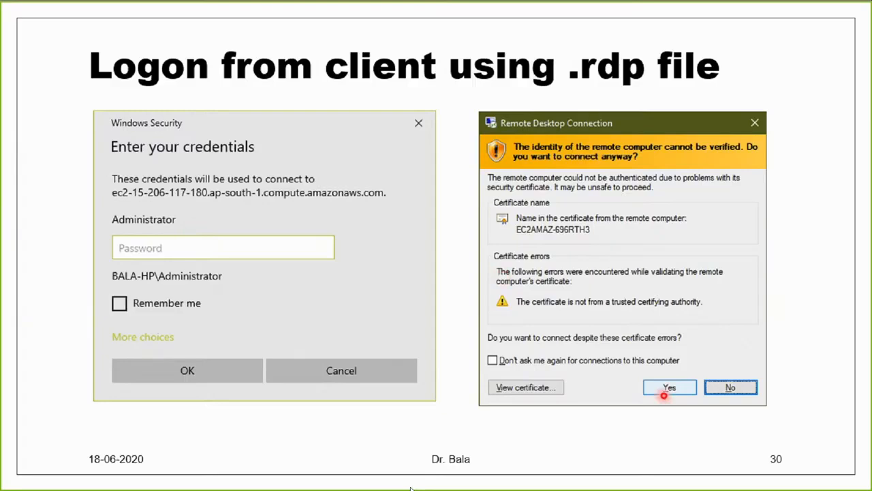
key(Right)
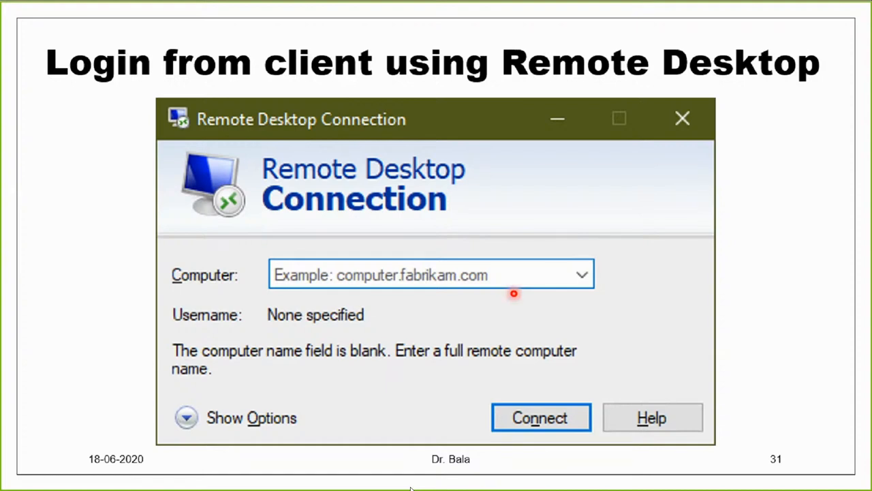
key(Right)
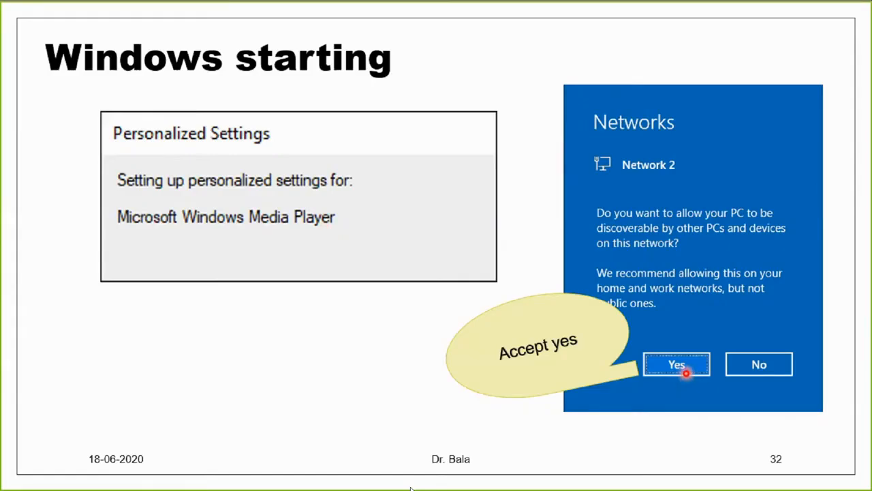
key(Right)
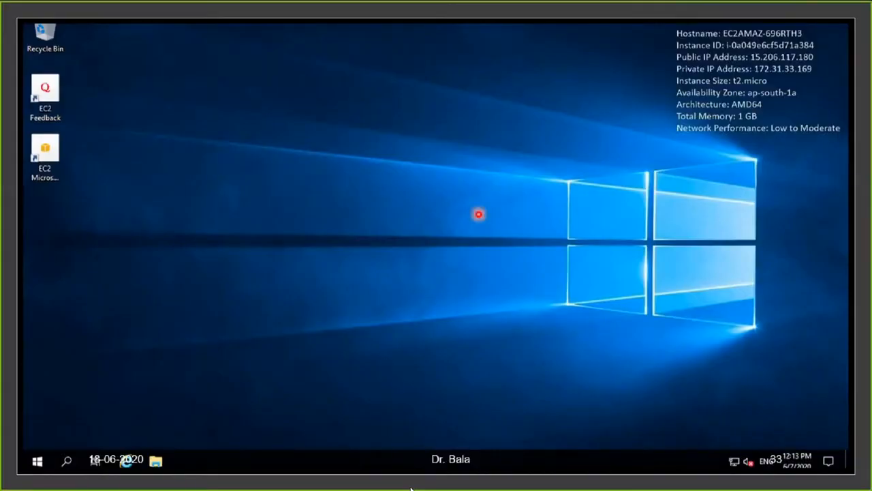
key(Right)
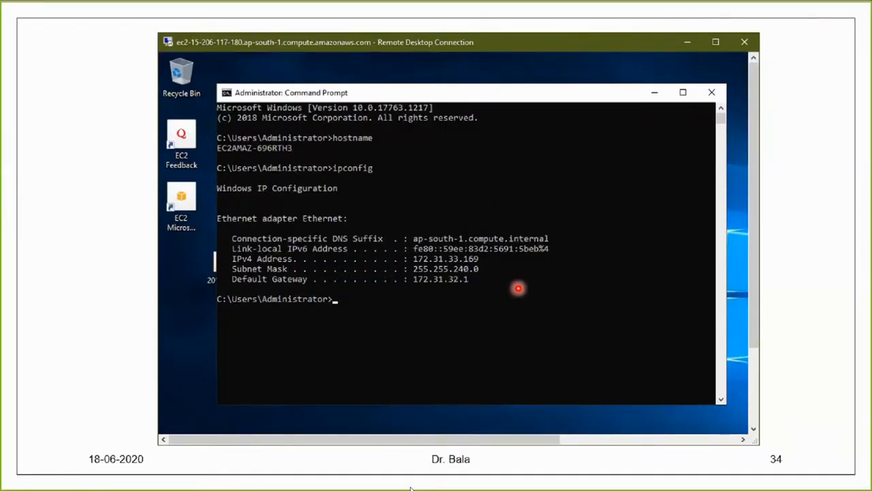
- Go through the slides on the browser barrier, IIS server installation, enabling .NET and browsing the site by DNS and public IP
key(Right)
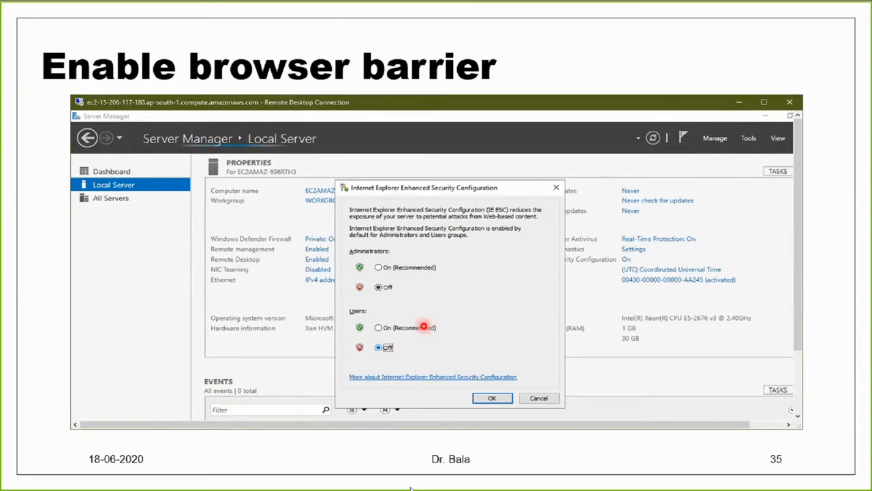
key(Right)
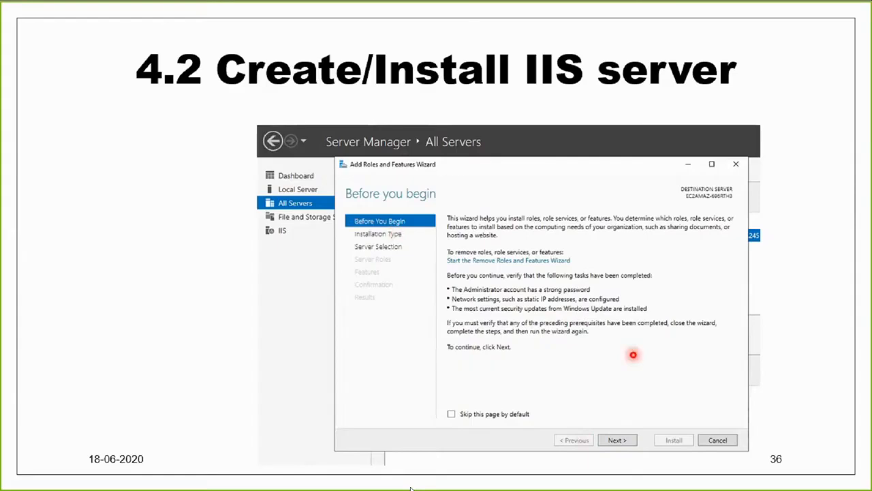
key(Right)
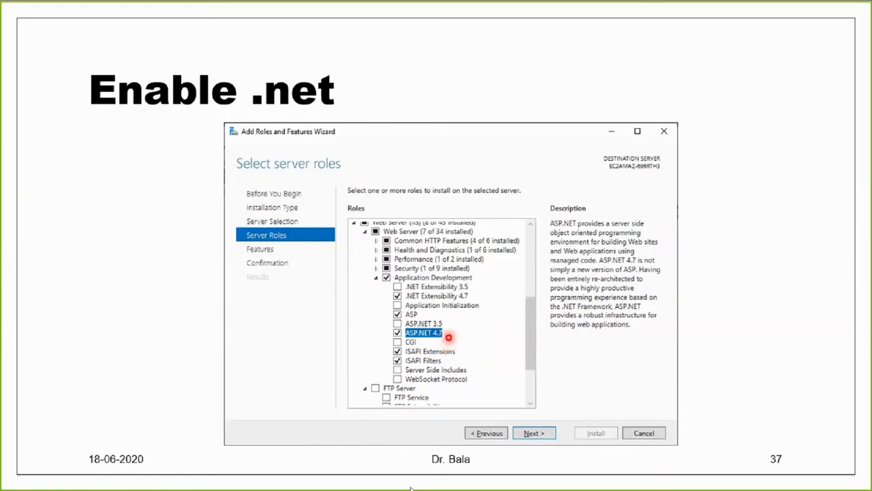
key(Right)
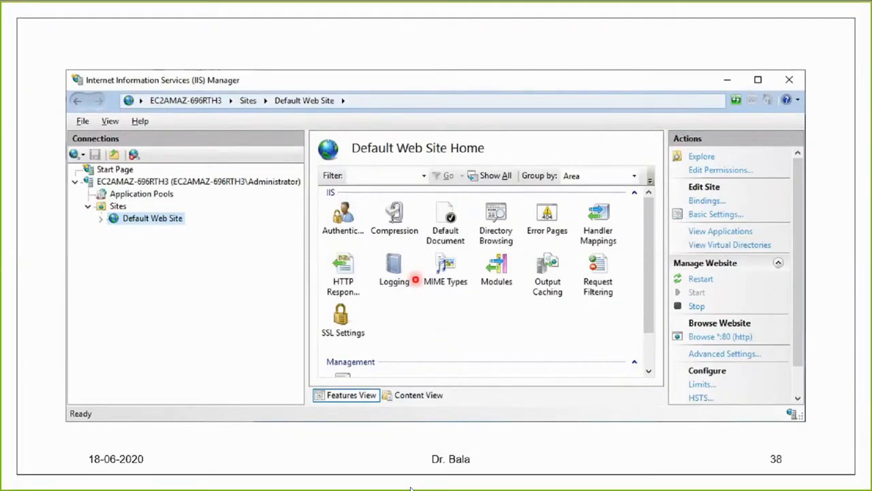
key(Right)
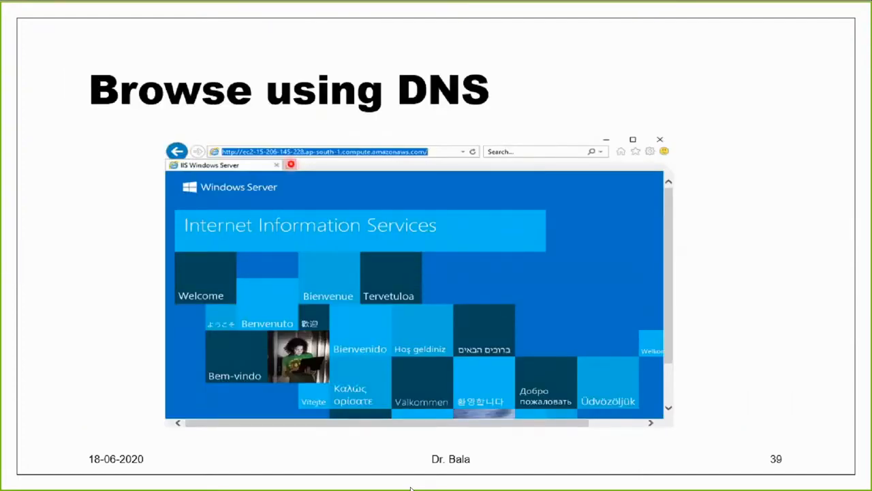
key(Right)
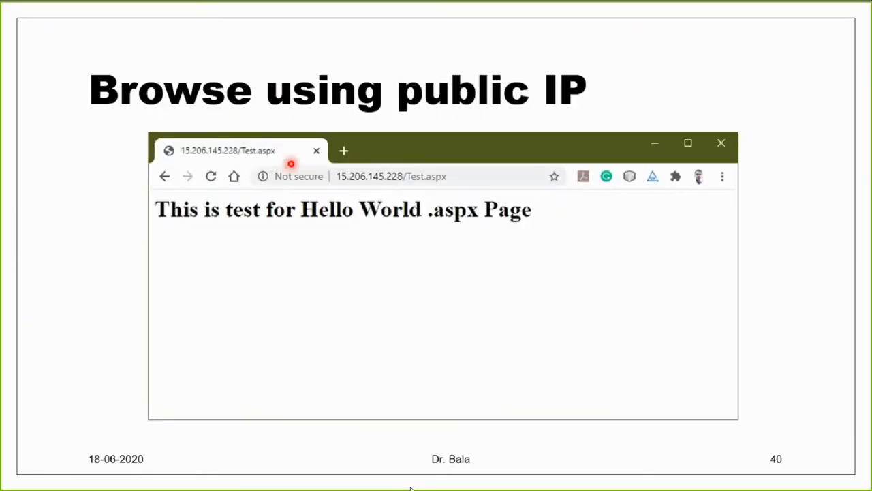
- Advance to the Amazon Simple Storage Service (S3) slide, turn off the laser pointer and end the slide show
key(Right)
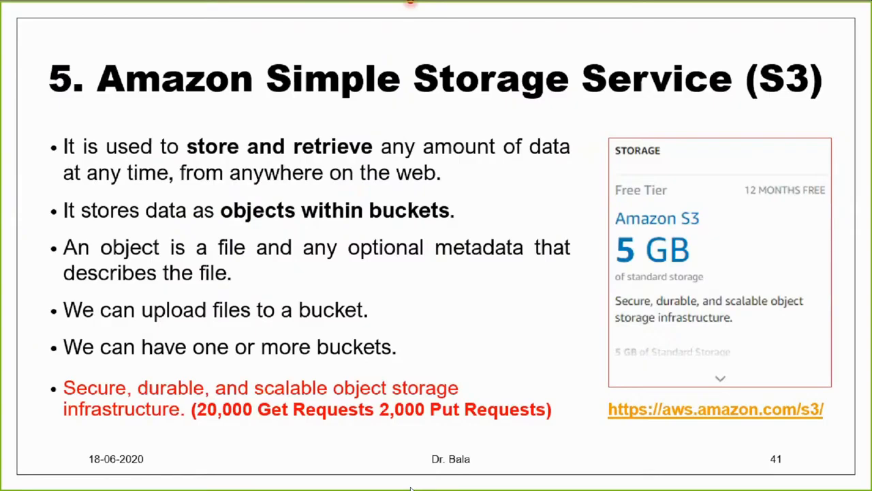
key(Escape)
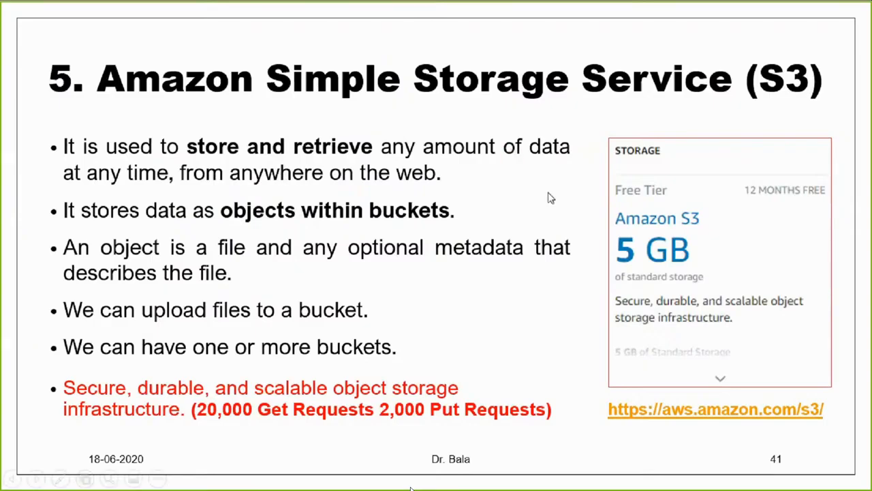
key(Escape)
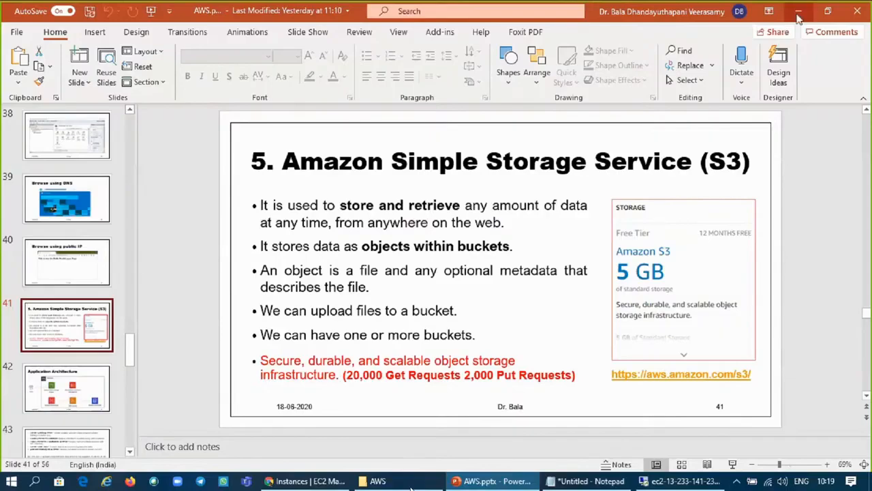
- Switch from the presentation to the EC2 Instances page in the browser
click(798, 14)
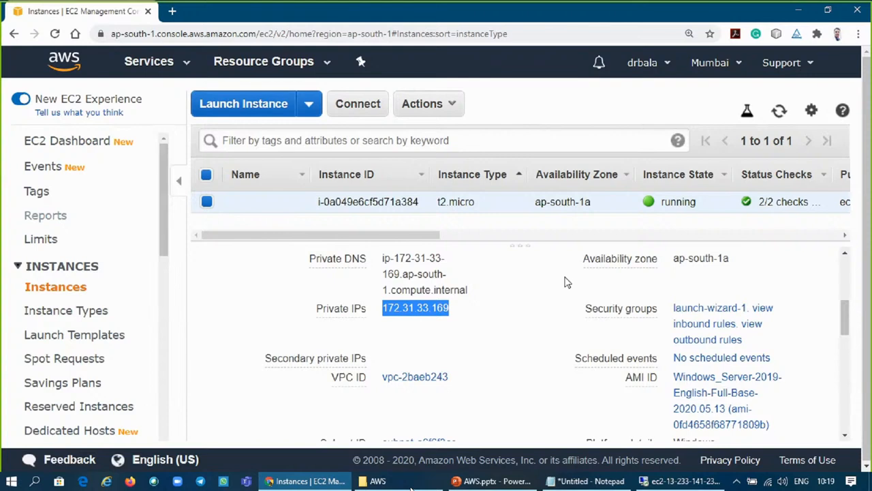
click(272, 113)
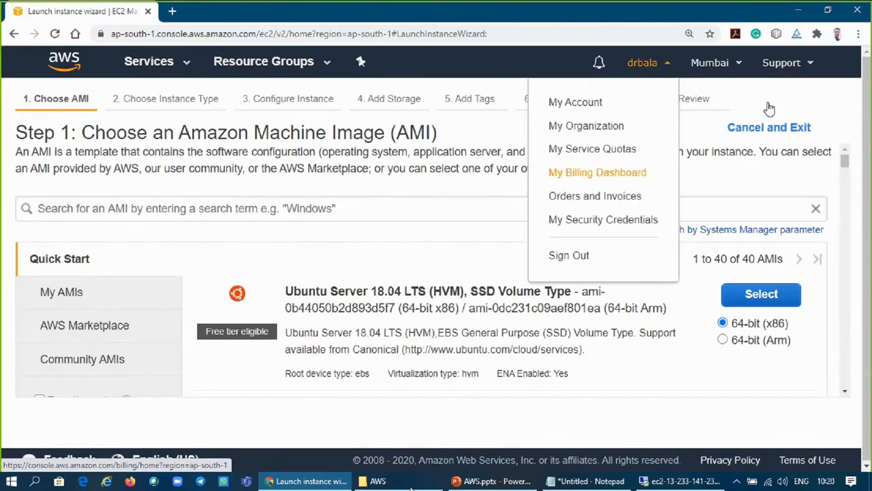
click(816, 108)
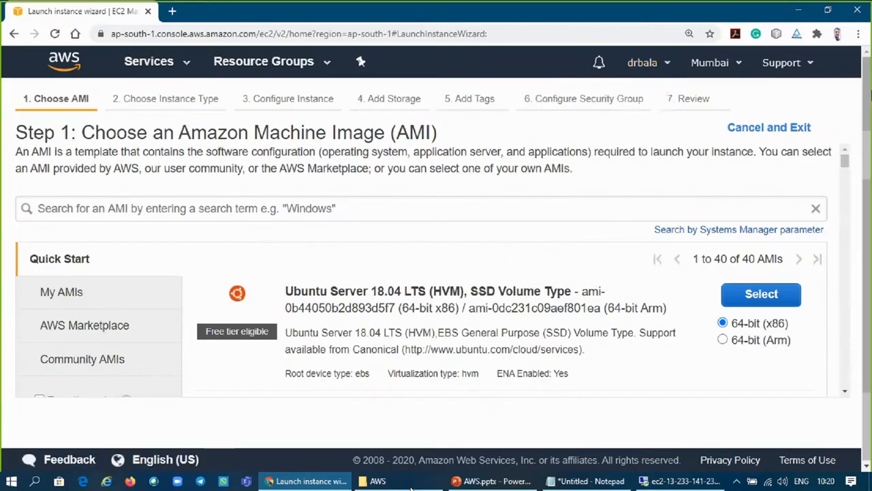
drag(871, 95, 869, 255)
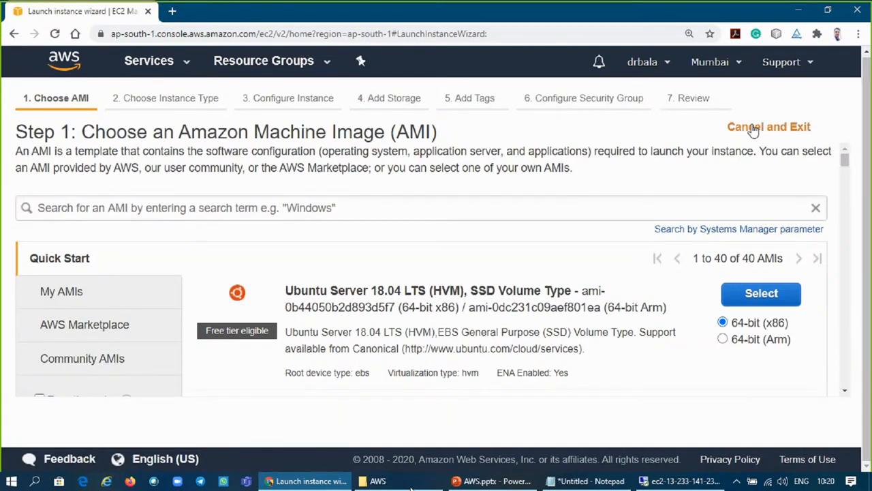
click(59, 293)
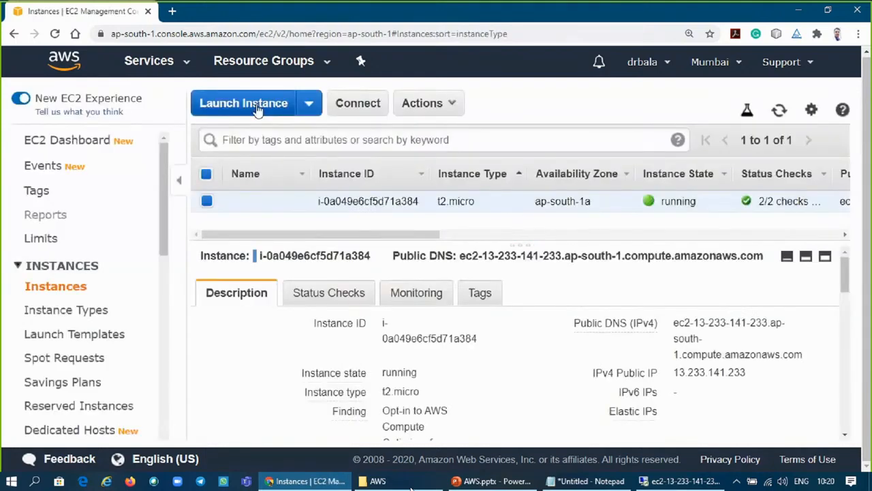
- Start the launch instance wizard and look through the Linux and Windows images in the Quick Start AMI list
click(258, 109)
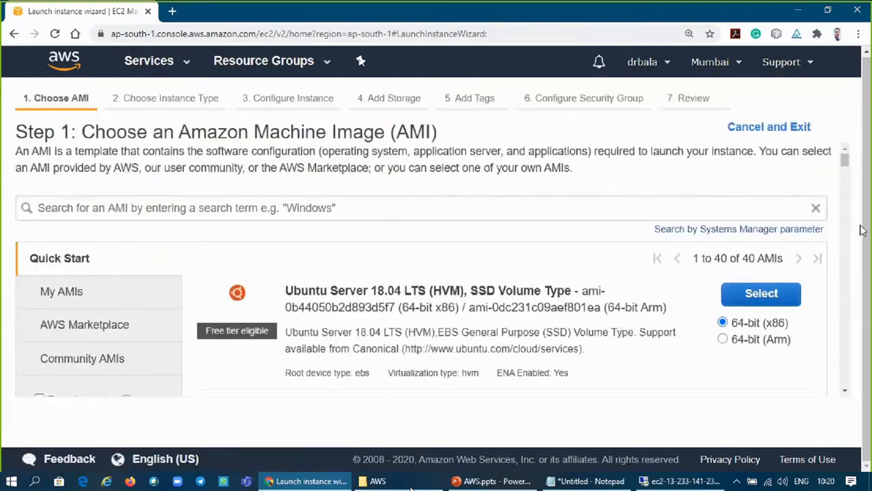
scroll(851, 166, down, 3)
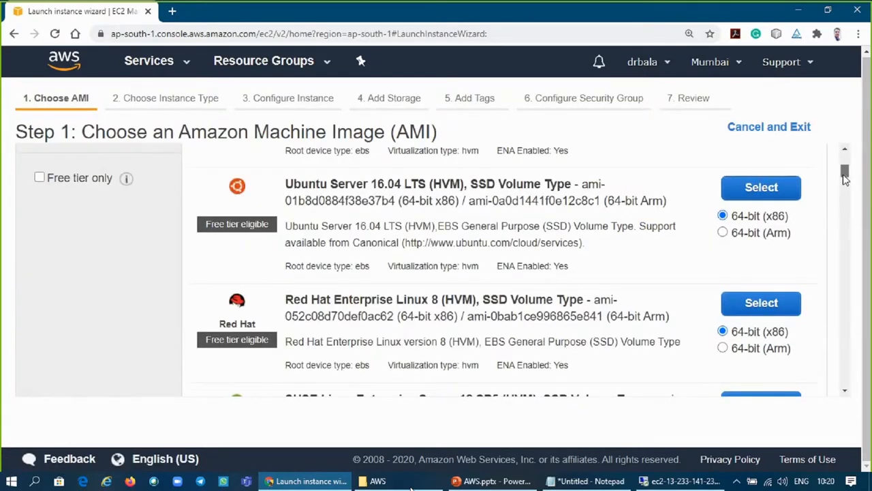
drag(845, 176, 852, 297)
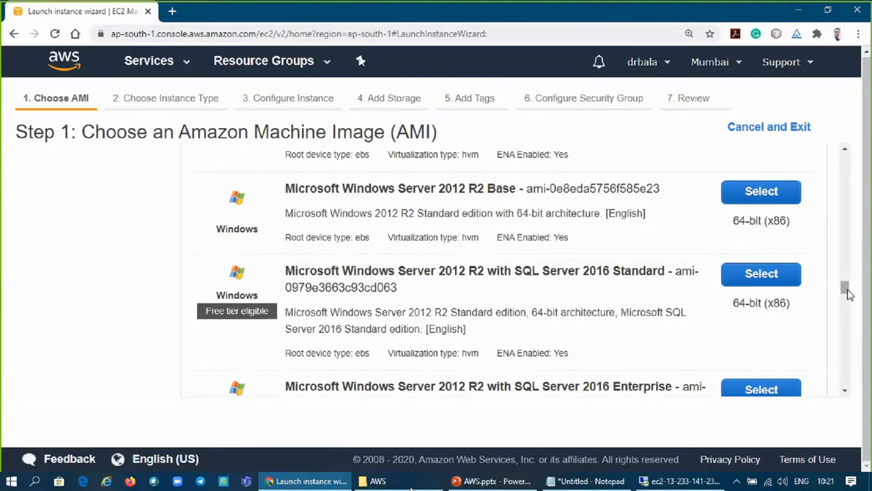
drag(848, 293, 844, 158)
- Search the AMIs for "windows" and select Microsoft Windows Server 2019 Base for the new instance
click(376, 197)
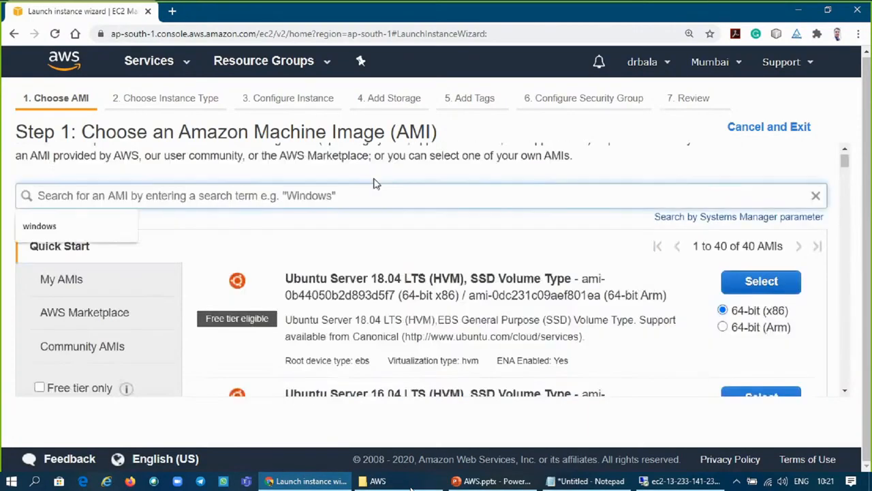
text(wind)
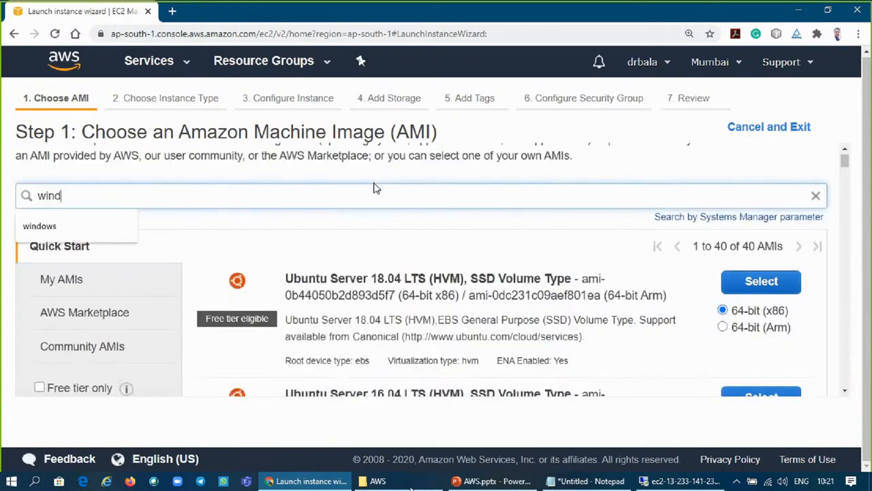
text(ows)
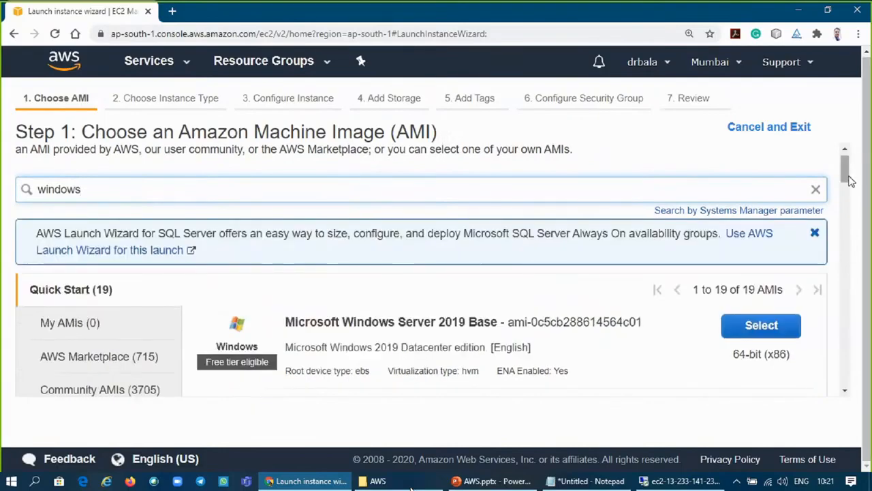
scroll(850, 198, down, 3)
scroll(852, 216, down, 5)
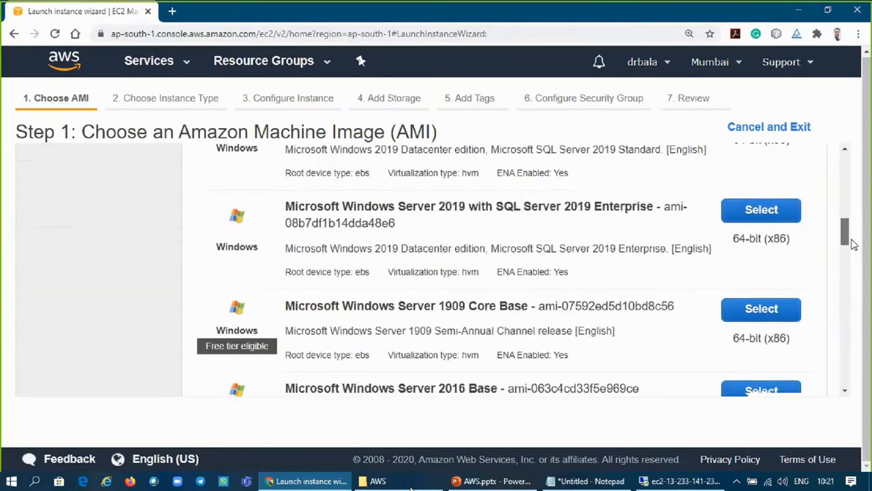
scroll(851, 231, up, 3)
drag(849, 221, 849, 181)
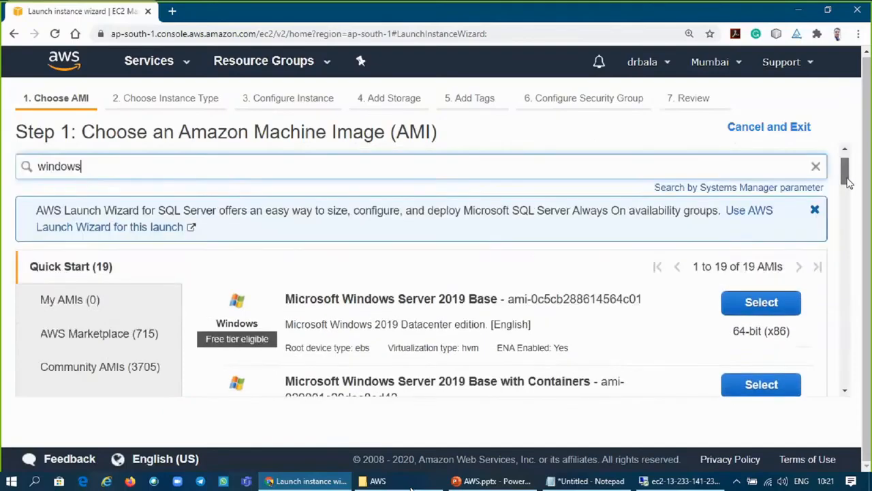
scroll(849, 181, down, 1)
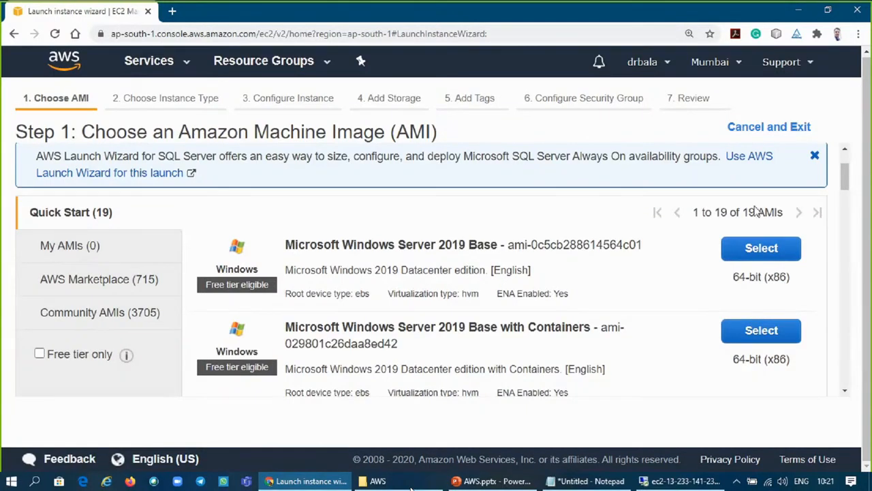
click(753, 251)
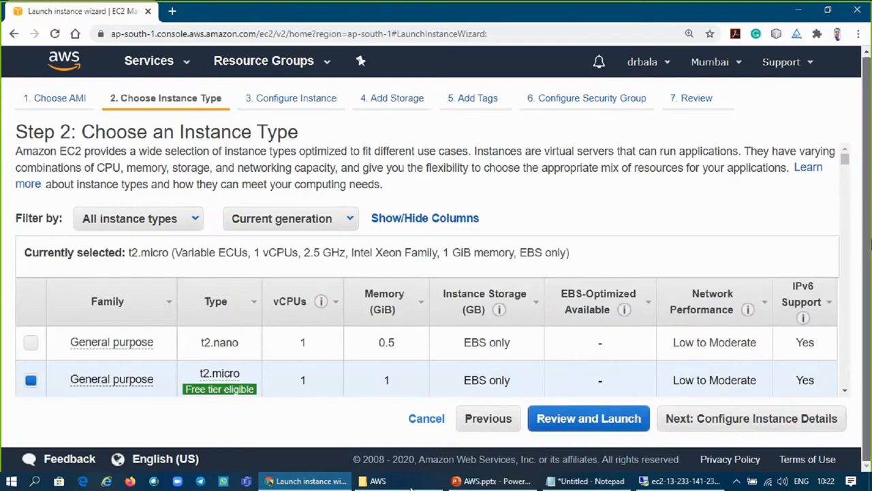
- Review the instance types, keep the free-tier t2.micro selected and proceed to the instance details
scroll(848, 180, down, 3)
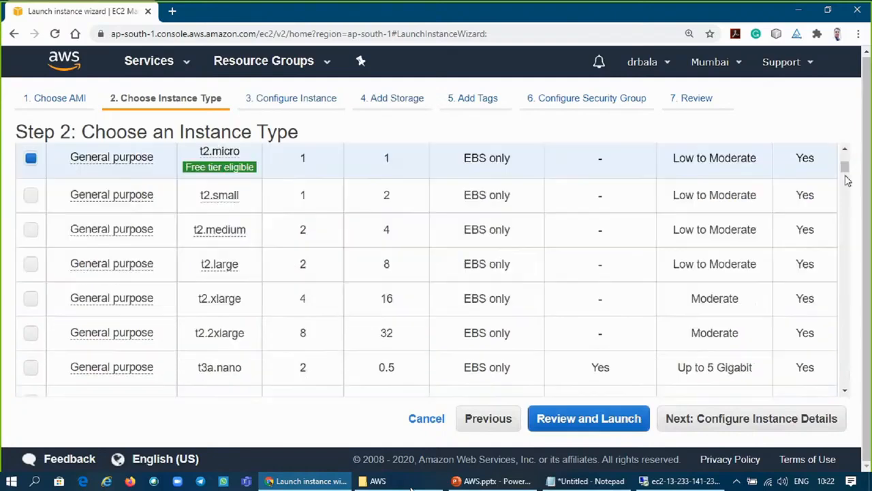
drag(848, 179, 846, 172)
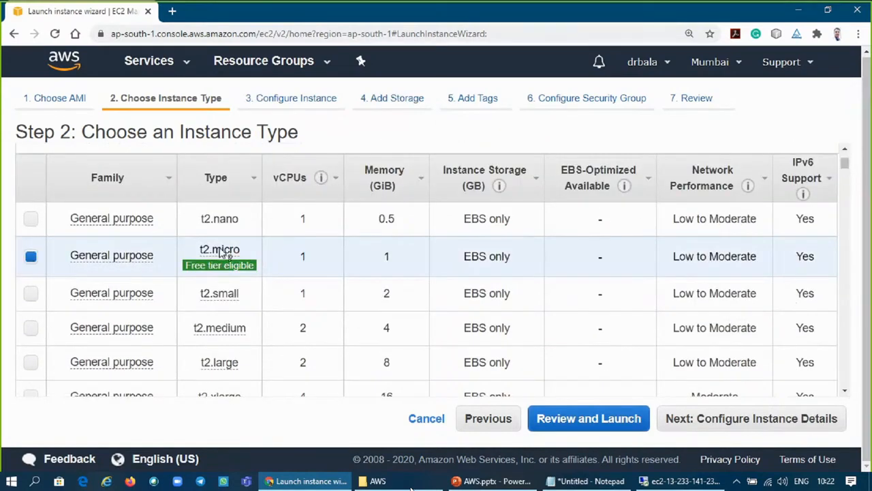
mouse_move(131, 253)
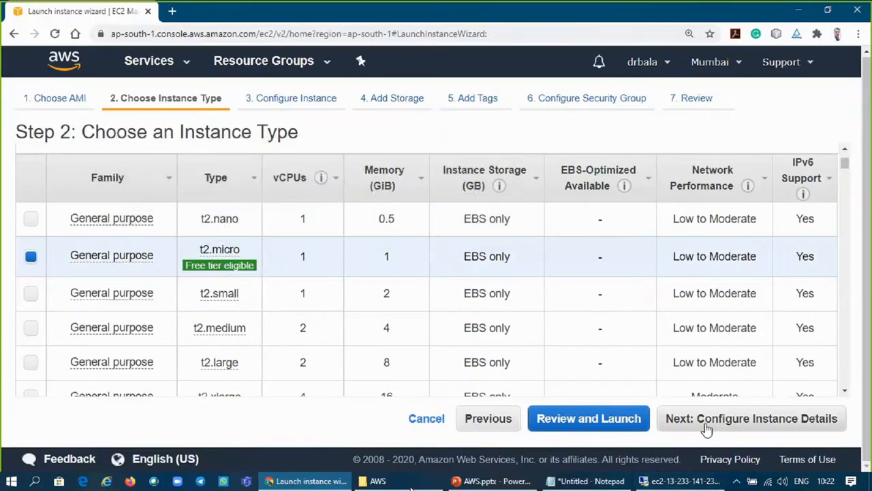
click(707, 419)
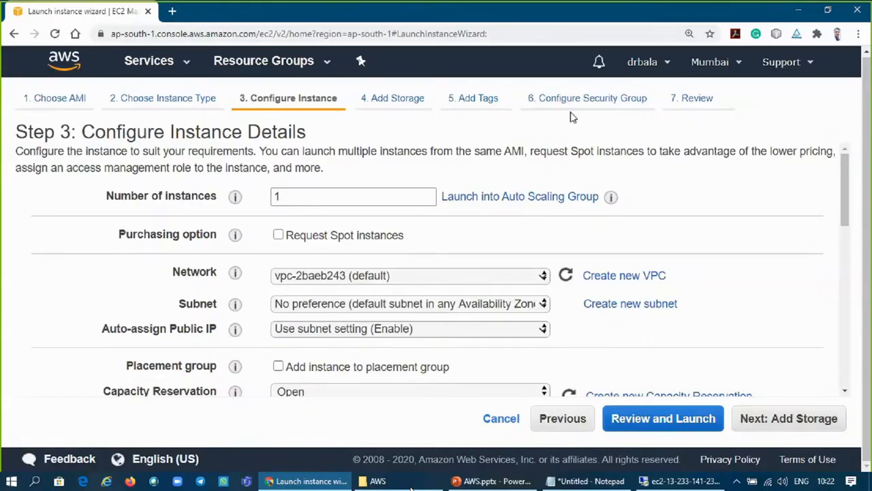
- Accept the default instance details and 30 GiB root storage, add no tags, and proceed to the security group configuration
click(743, 417)
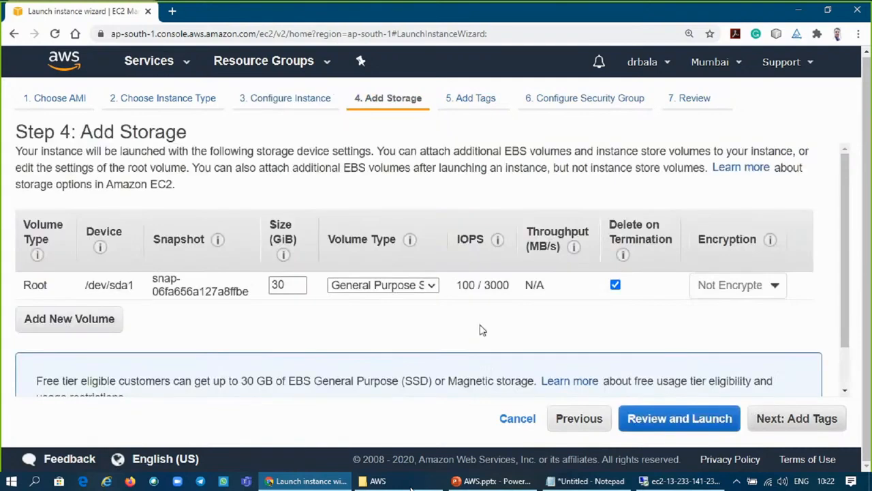
click(761, 421)
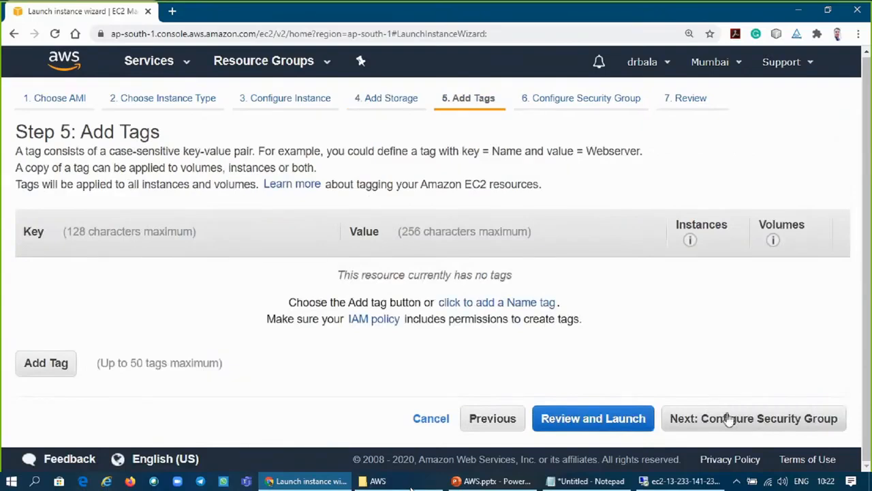
click(728, 419)
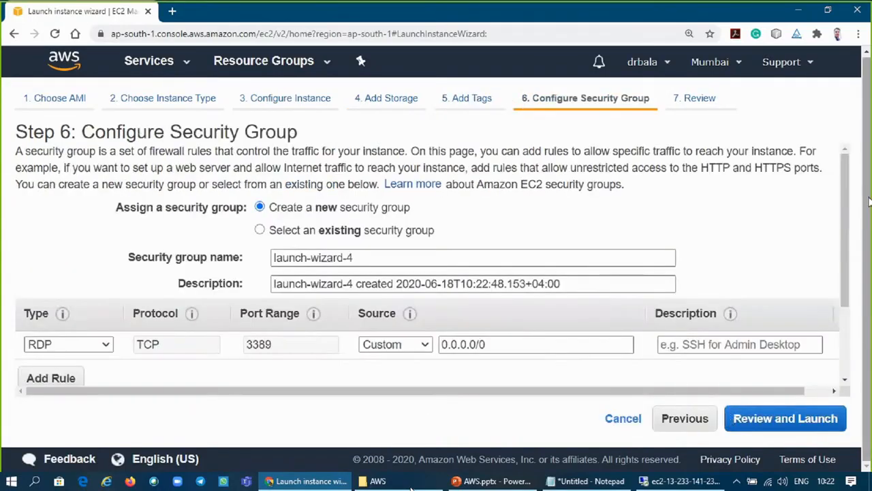
- Add an HTTP rule to the new security group alongside the existing RDP rule
scroll(842, 242, down, 1)
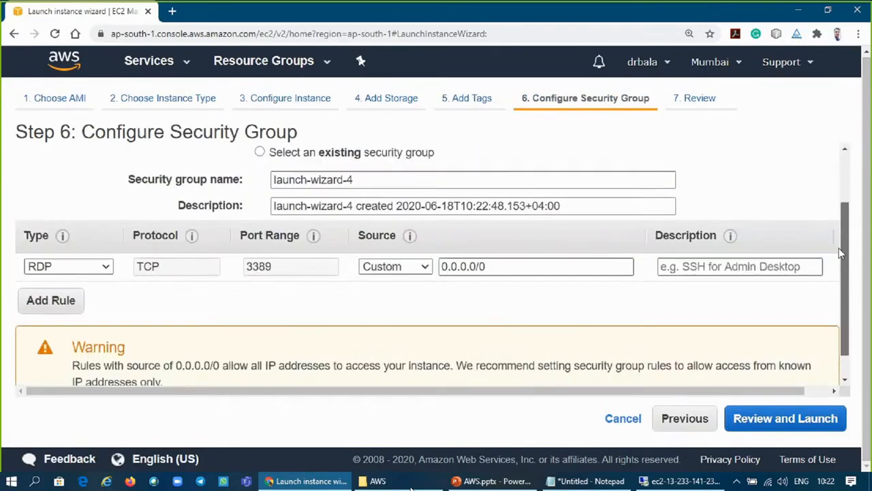
click(75, 310)
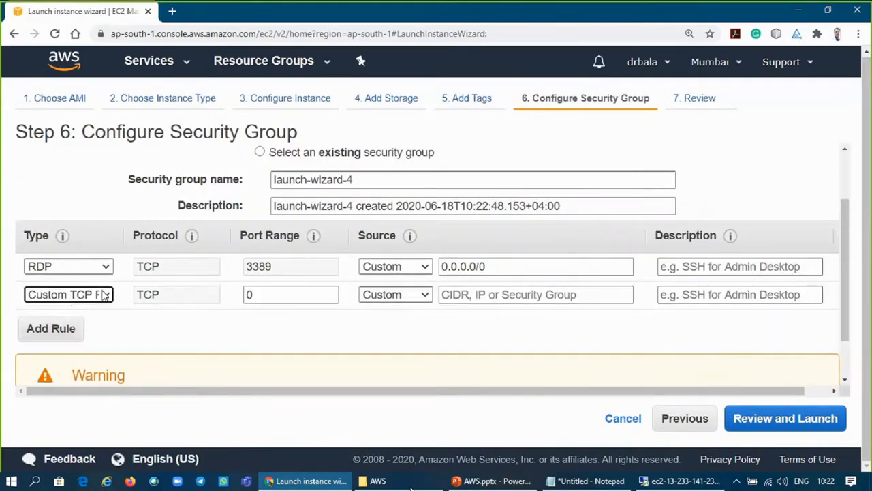
click(80, 302)
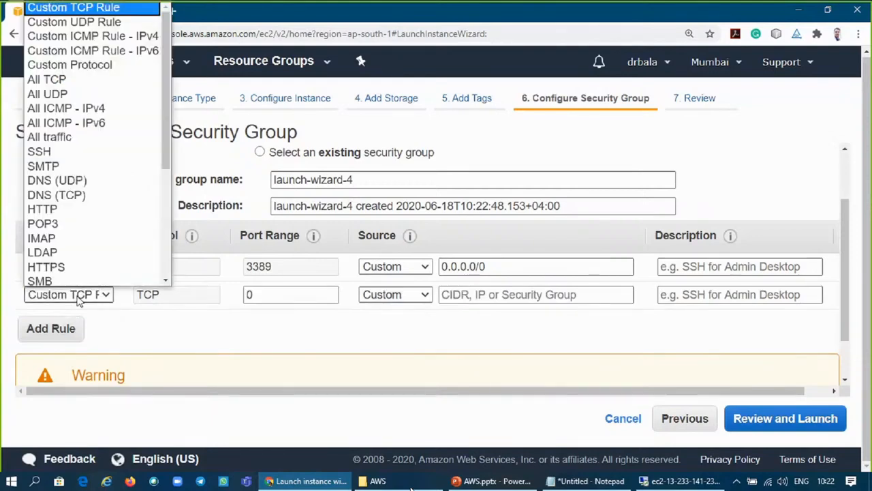
scroll(139, 145, down, 1)
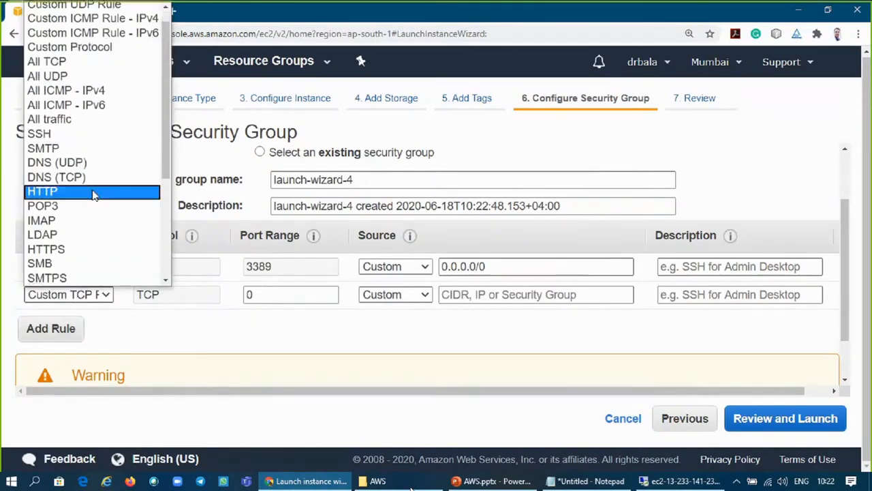
click(136, 191)
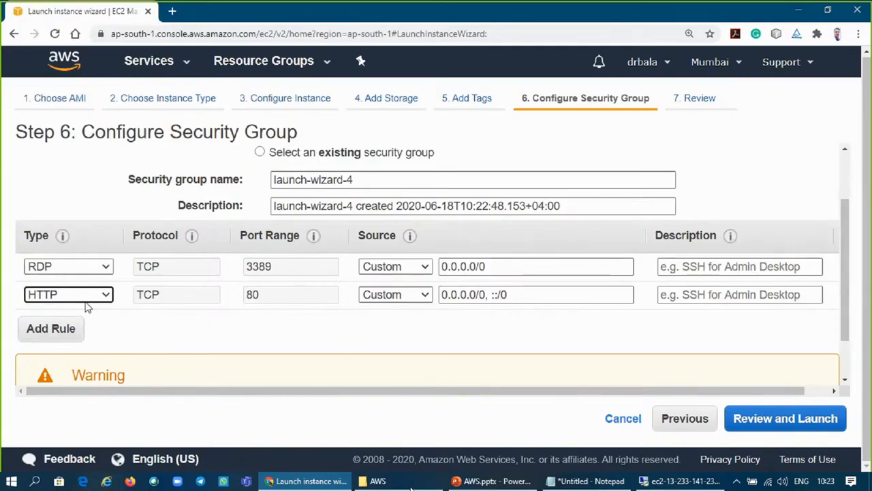
- Proceed to the launch review and check the instance type, security group rules and remaining sections
click(747, 422)
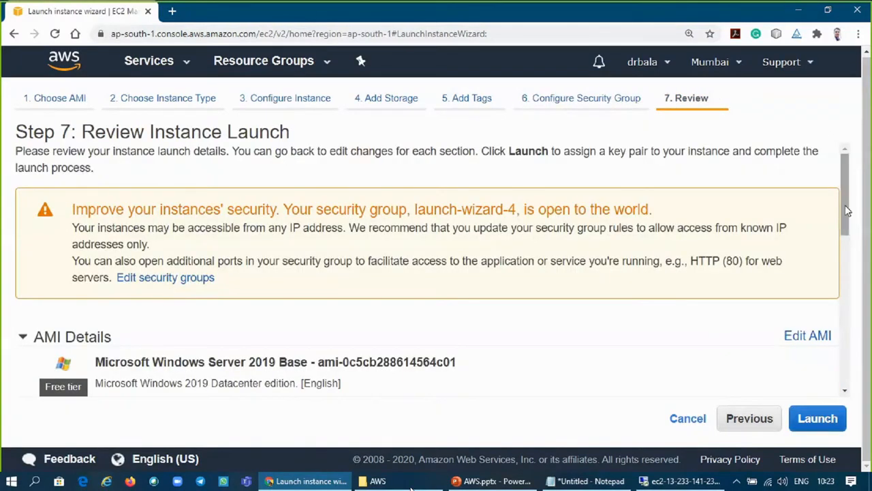
drag(847, 212, 847, 306)
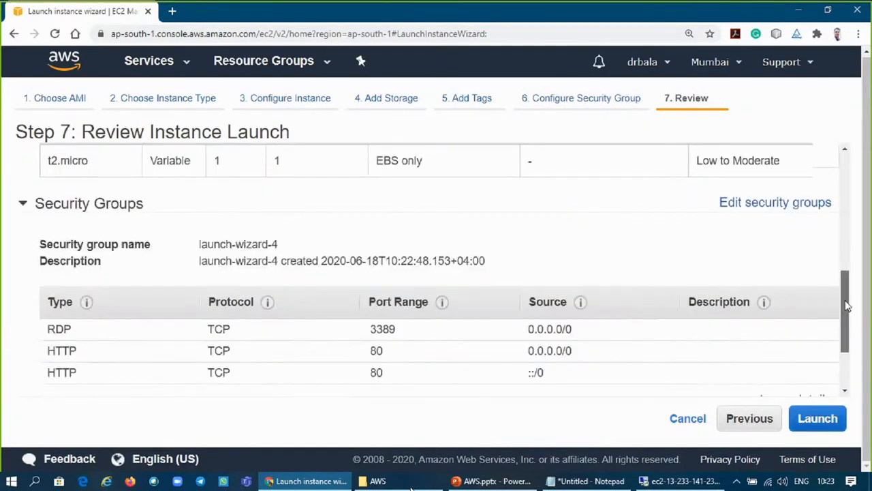
scroll(848, 293, down, 2)
scroll(849, 281, up, 4)
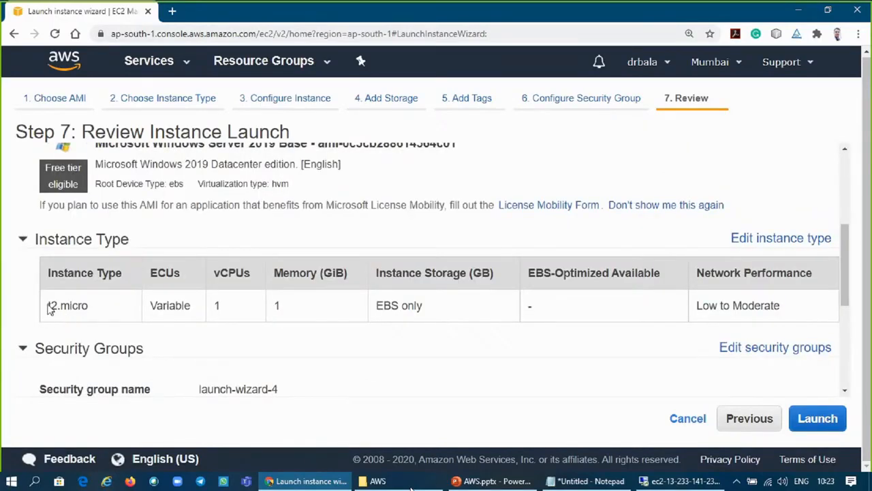
drag(847, 305, 858, 383)
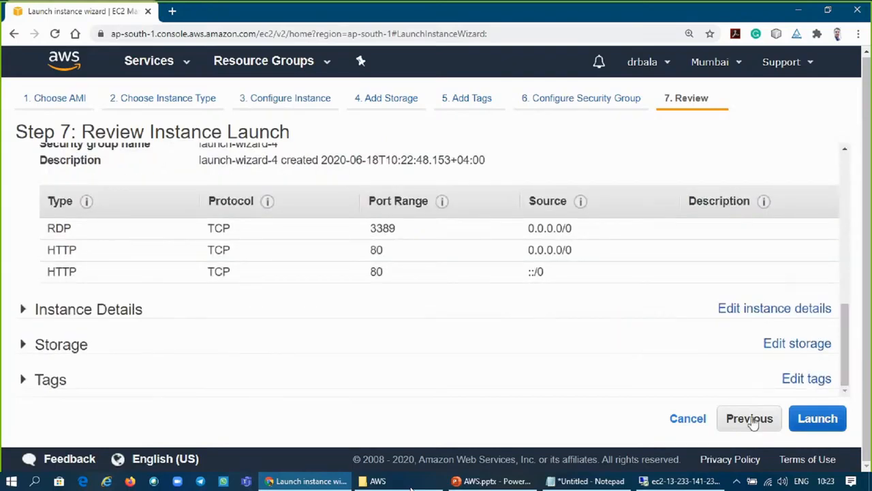
- Start the instance launch from the review to open the key pair selection
click(820, 424)
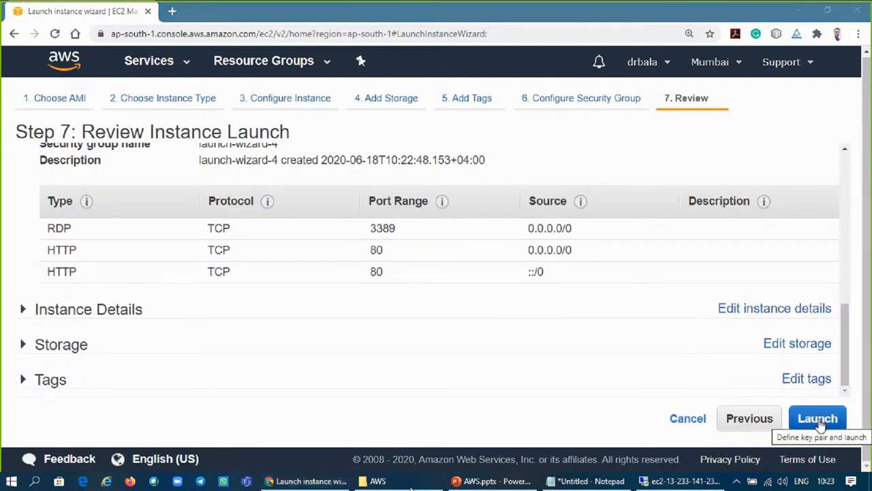
click(820, 423)
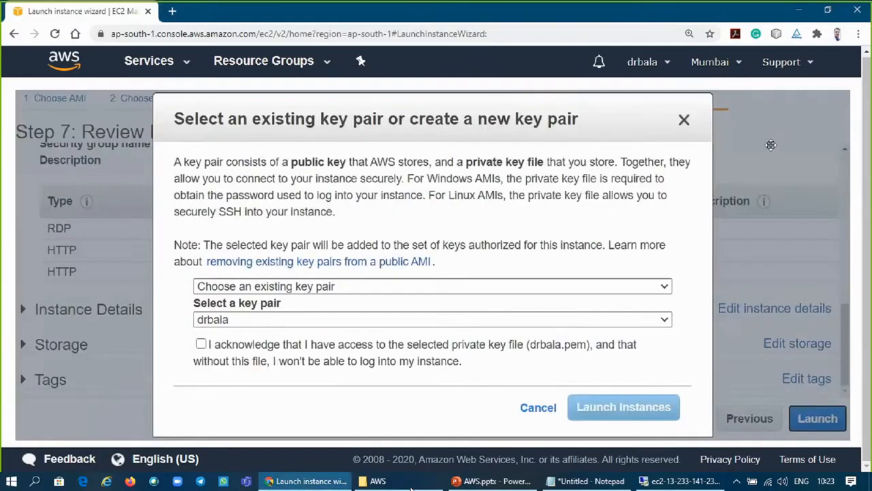
click(732, 104)
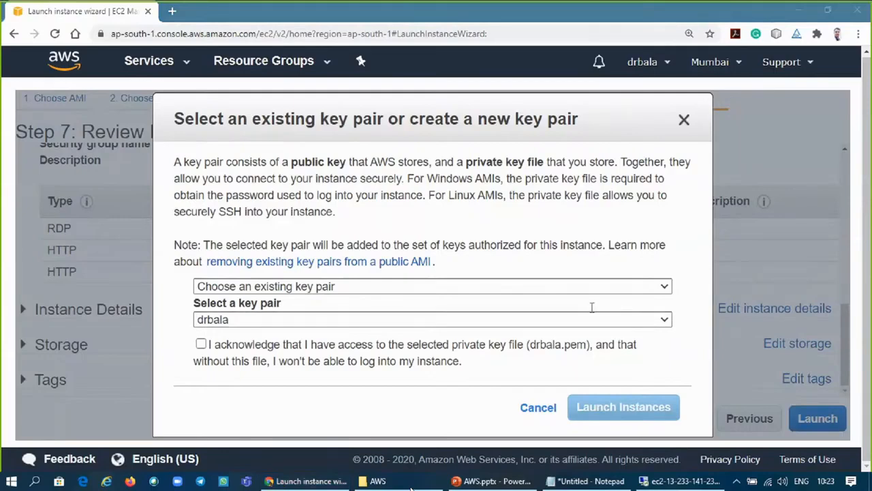
click(601, 230)
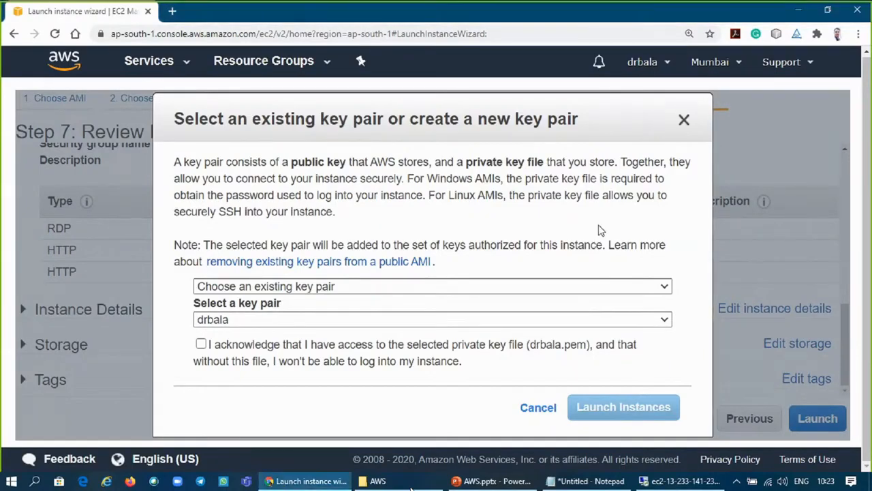
- Choose to create a new key pair for the instance and name it webinarToday
click(506, 288)
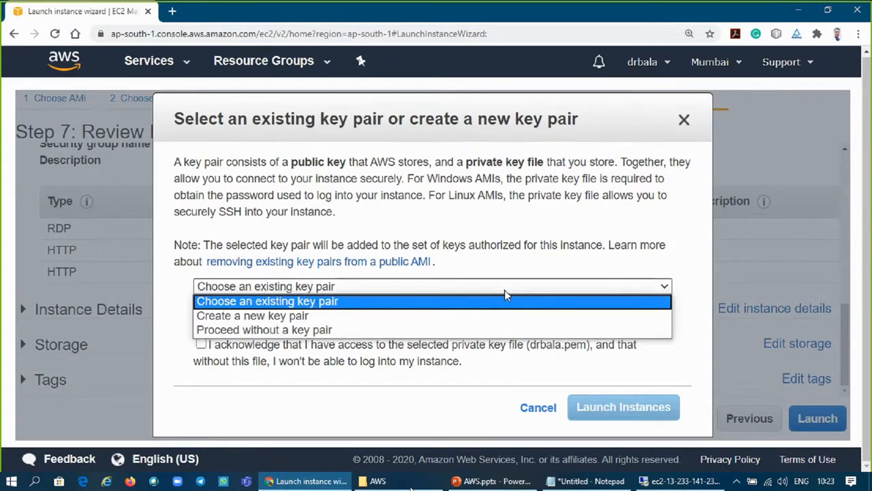
click(504, 318)
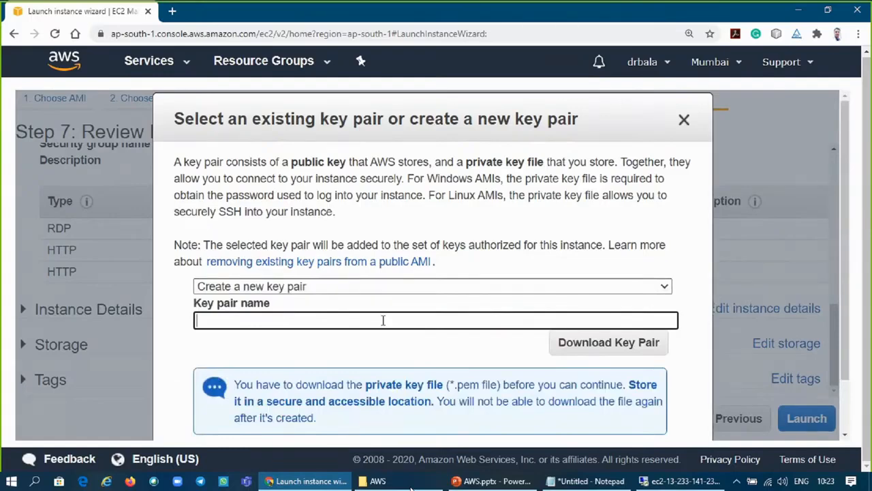
text(Webnl)
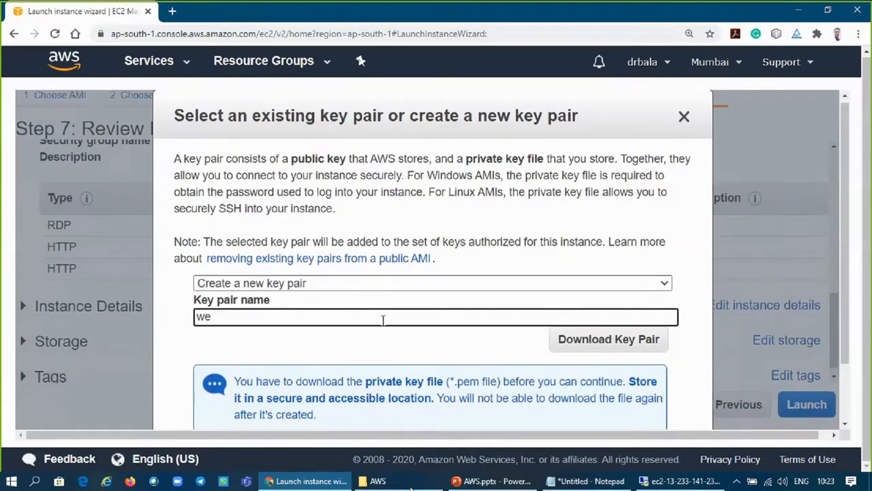
scroll(385, 323, down, 1)
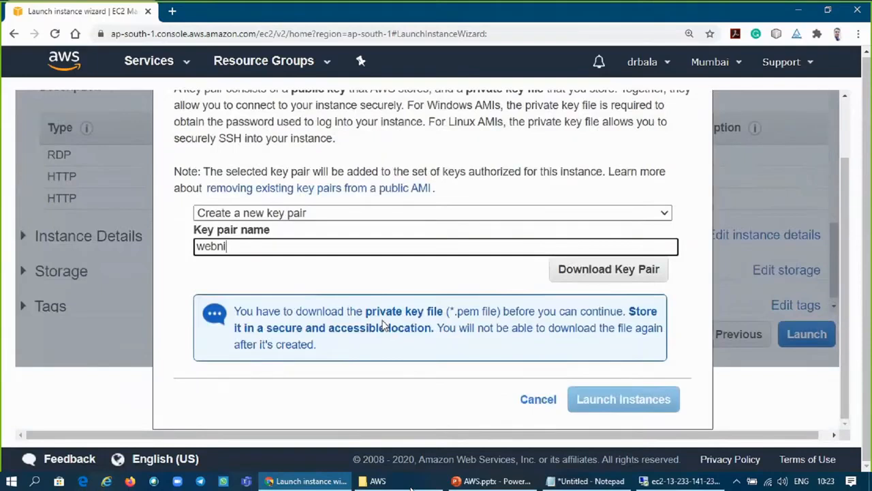
key(BackSpace)
key(BackSpace)
text(inar)
text(Tody)
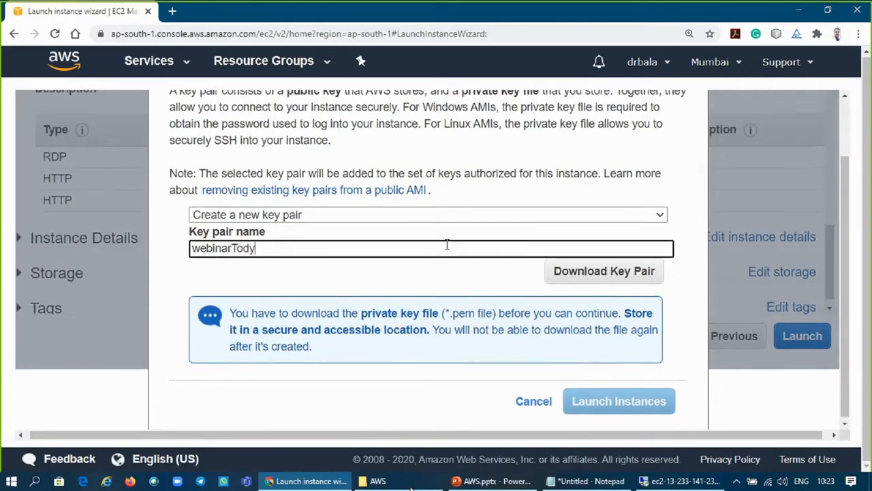
key(BackSpace)
text(da)
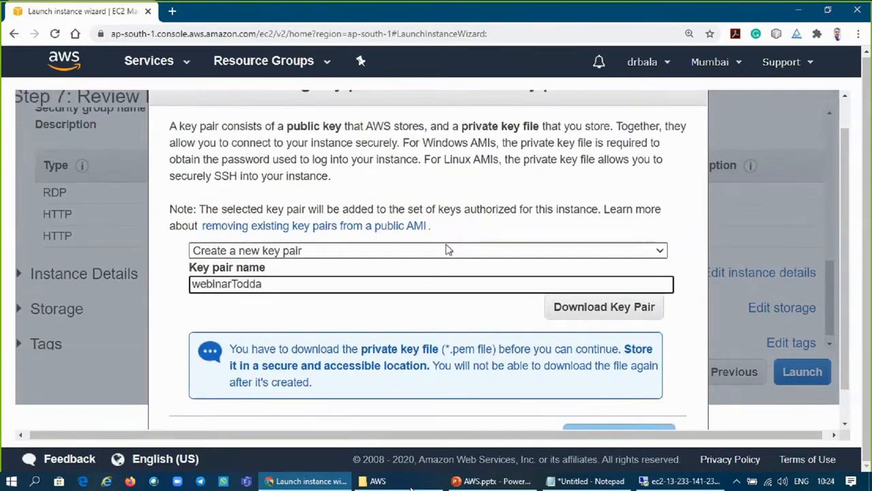
key(BackSpace)
key(BackSpace)
text(ay)
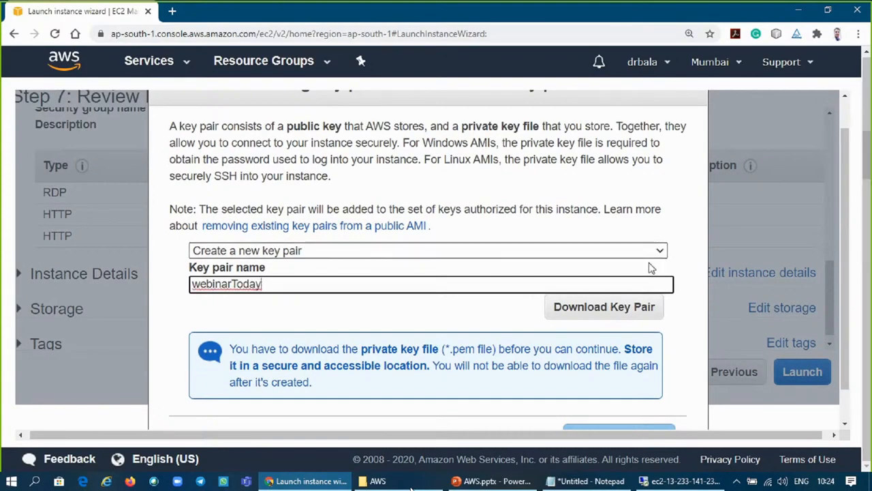
- Download the private key file of the webinarToday key pair and look at the options for the downloaded file
click(621, 311)
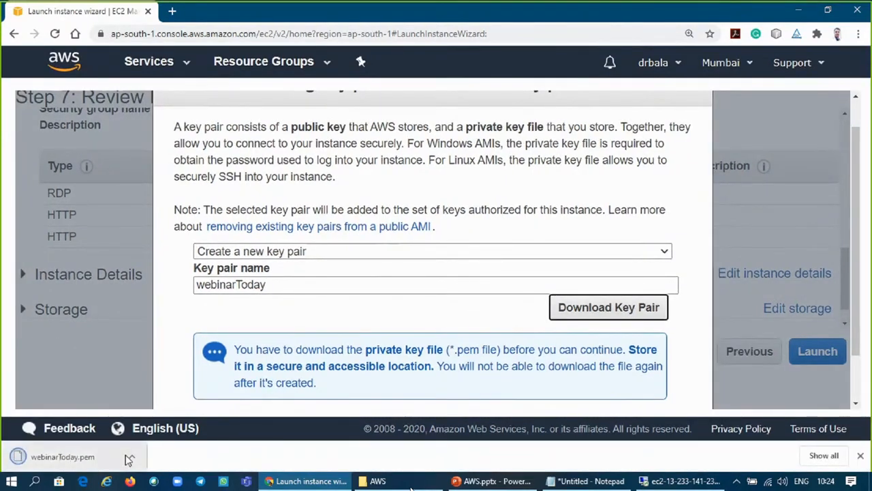
click(131, 456)
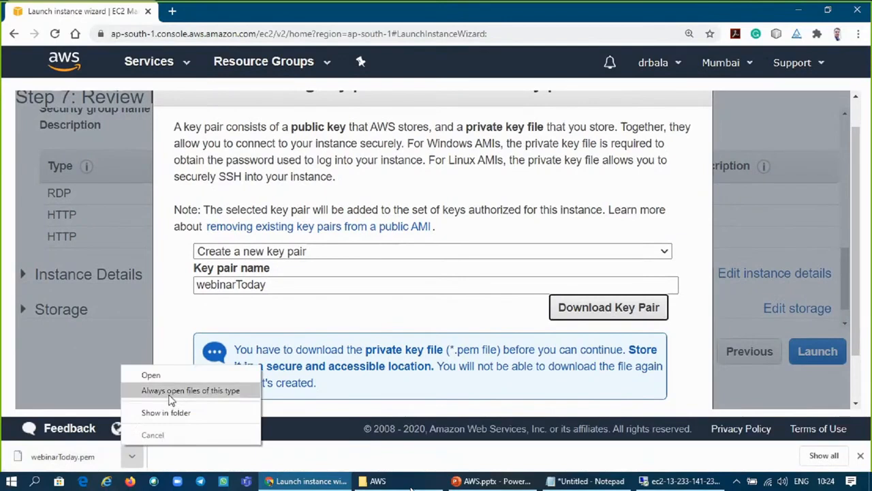
click(171, 394)
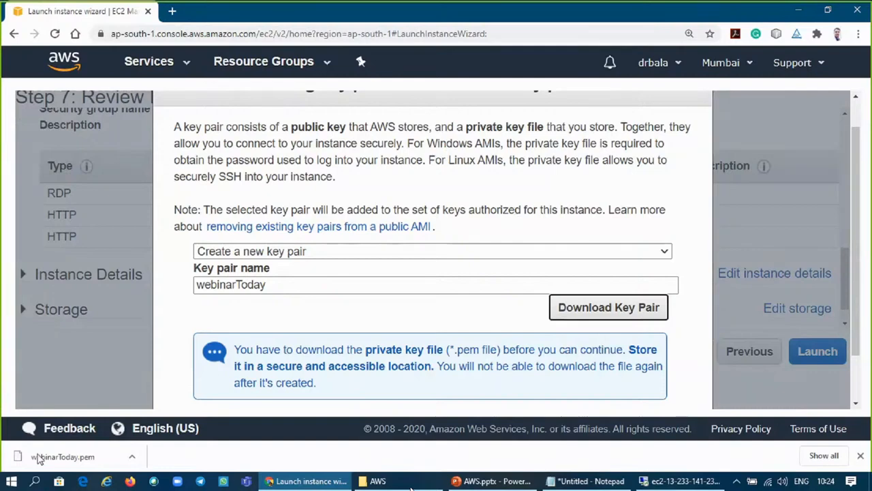
- Launch the instance with the webinarToday key pair
scroll(867, 387, down, 1)
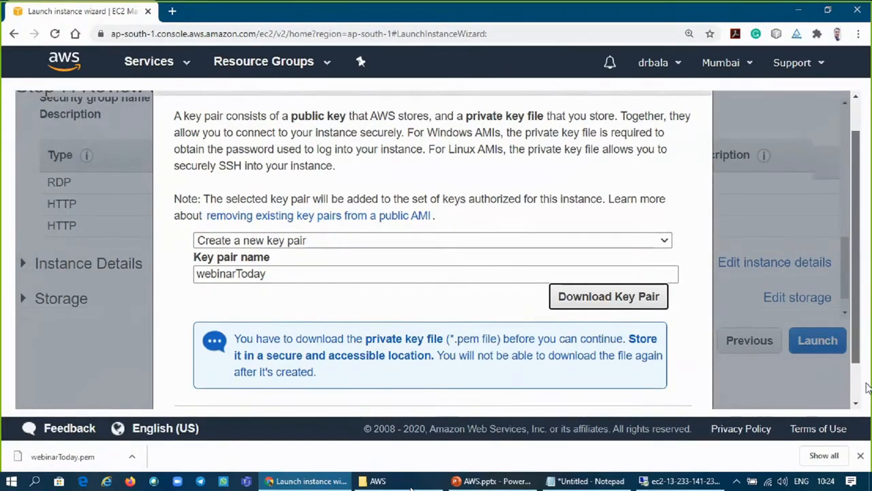
scroll(867, 387, down, 1)
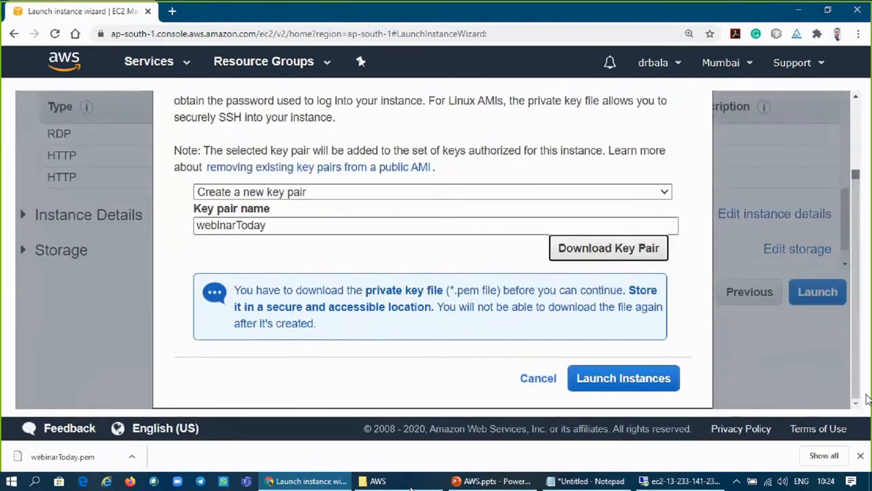
click(624, 382)
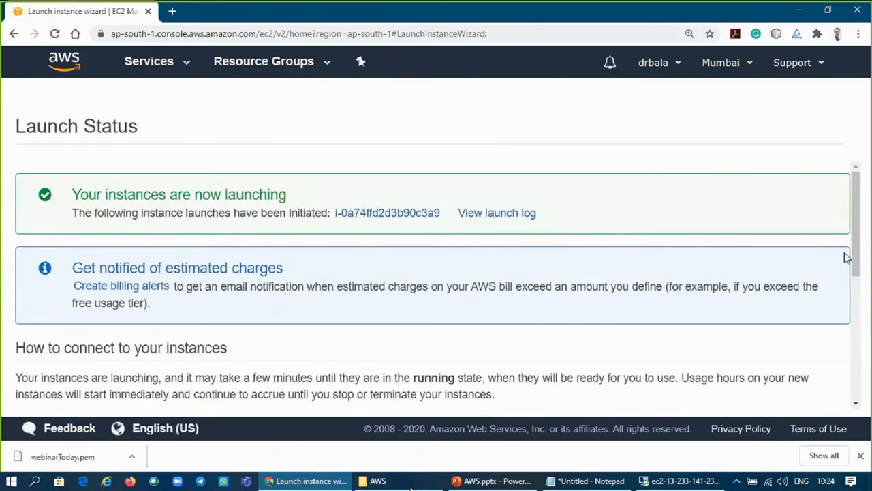
- Open the instances list from the launch status page and enlarge the list area to show both instances
drag(857, 251, 867, 409)
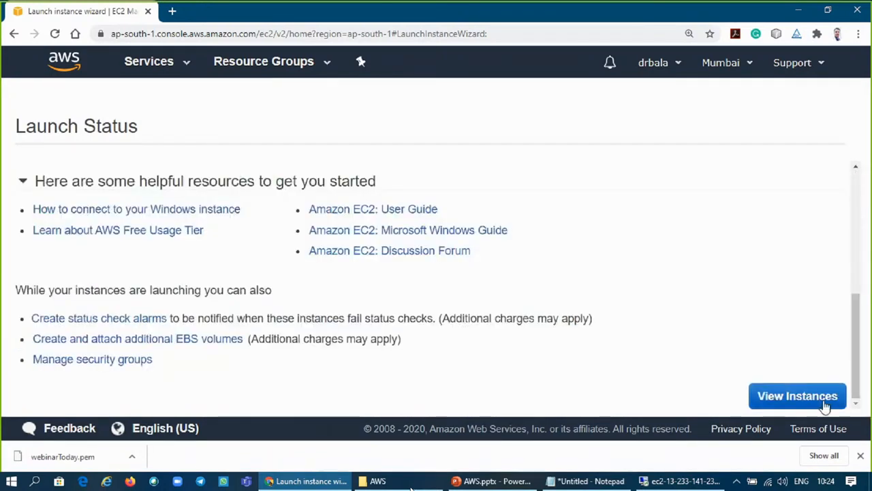
click(774, 401)
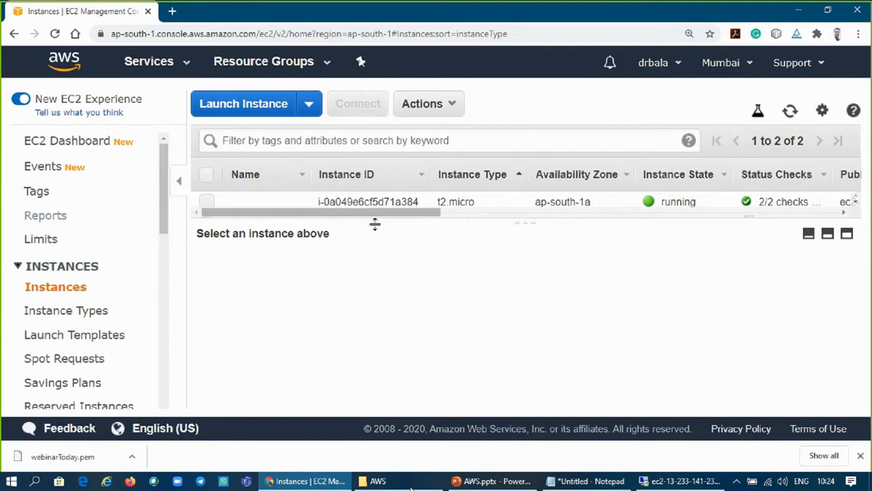
drag(523, 220, 535, 290)
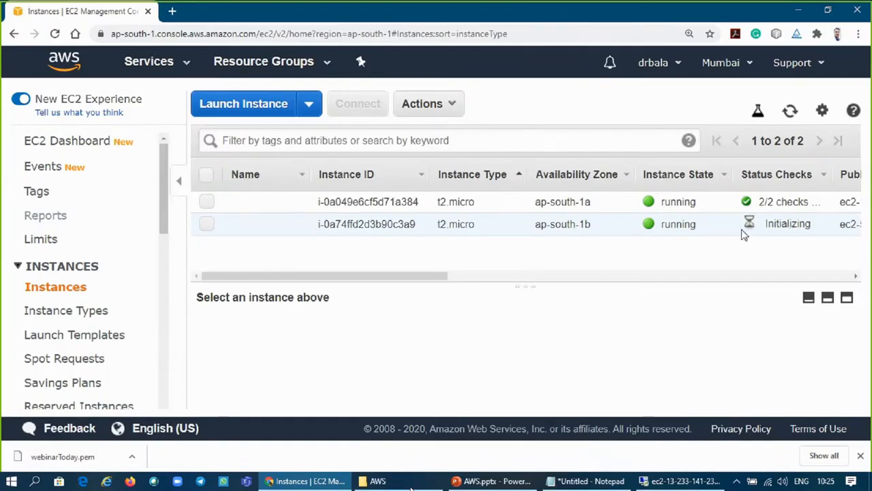
- Select the new t2.micro instance in ap-south-1b, copy its public DNS, and replace the text in Notepad with it
click(207, 225)
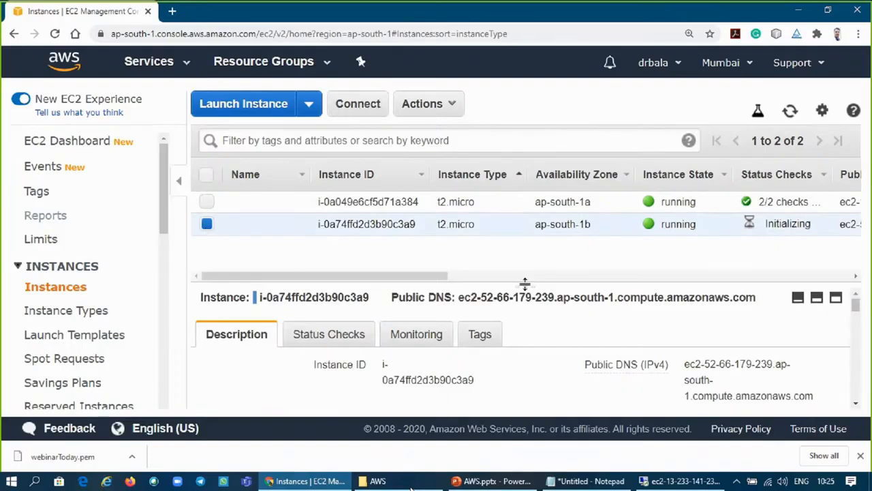
drag(525, 282, 526, 249)
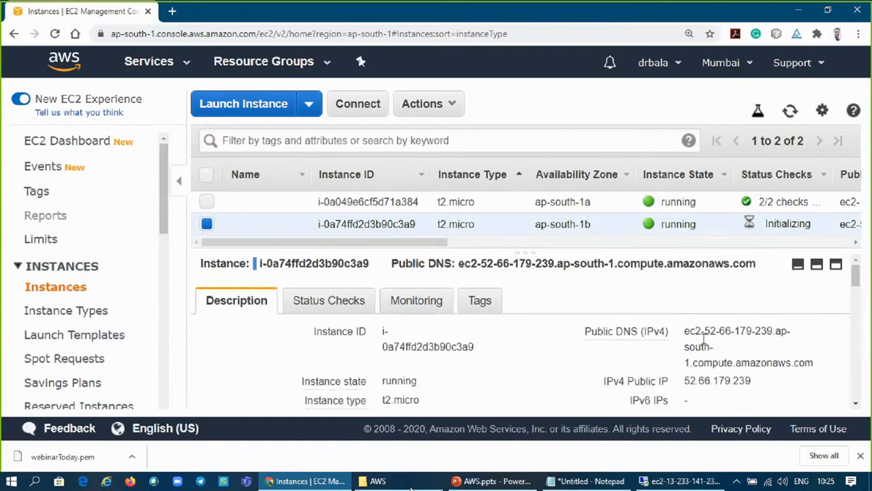
mouse_move(698, 327)
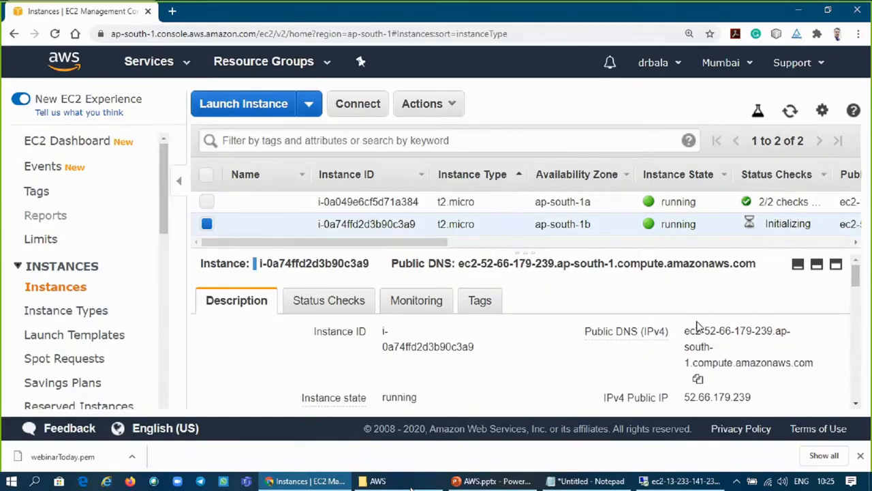
click(699, 382)
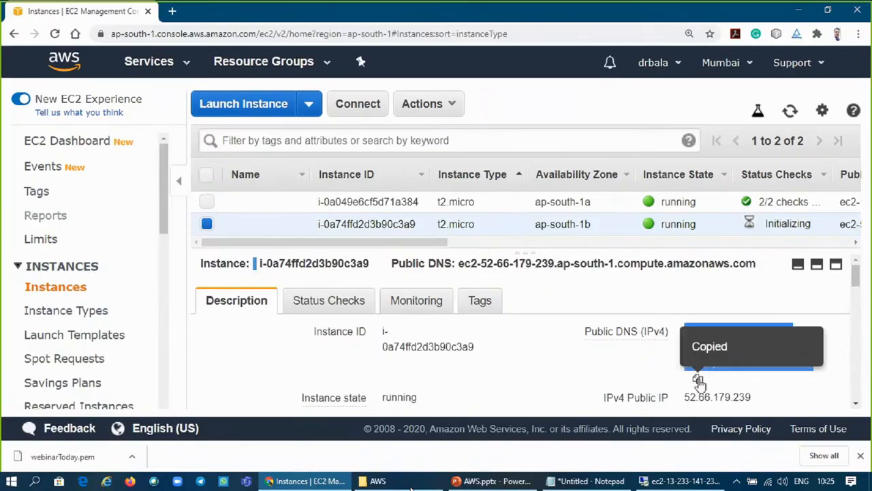
click(595, 484)
key(ctrl+a)
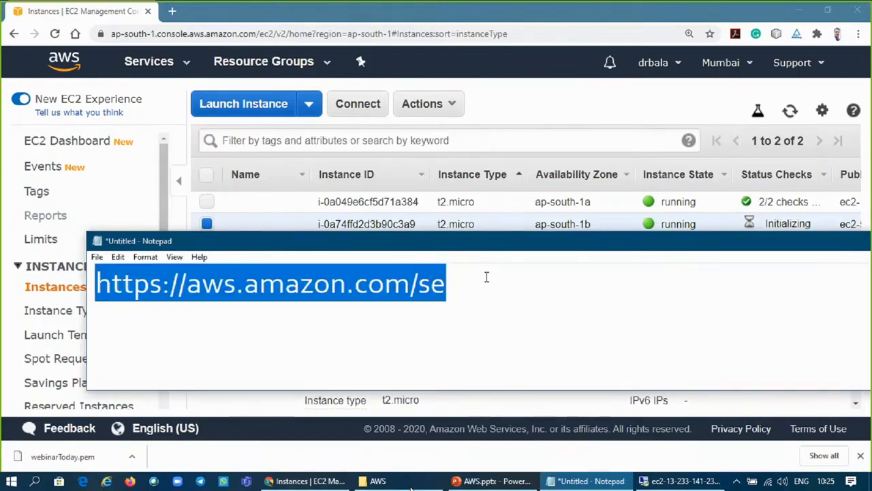
key(ctrl+v)
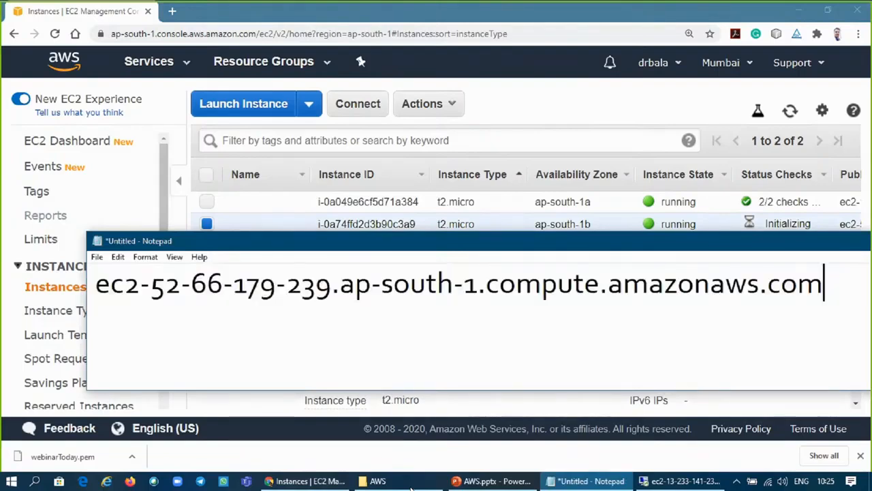
drag(62, 281, 69, 287)
click(69, 287)
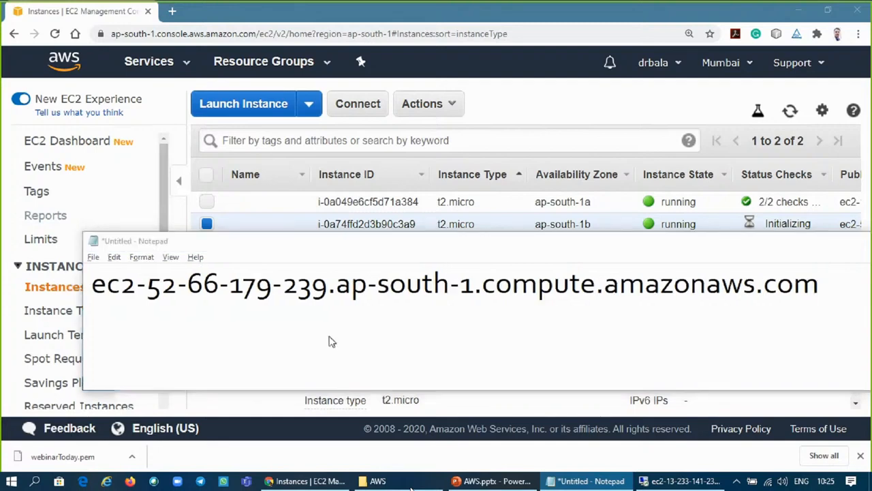
- Copy the new instance's IPv4 public IP and paste it on the line below the DNS name in Notepad
click(329, 340)
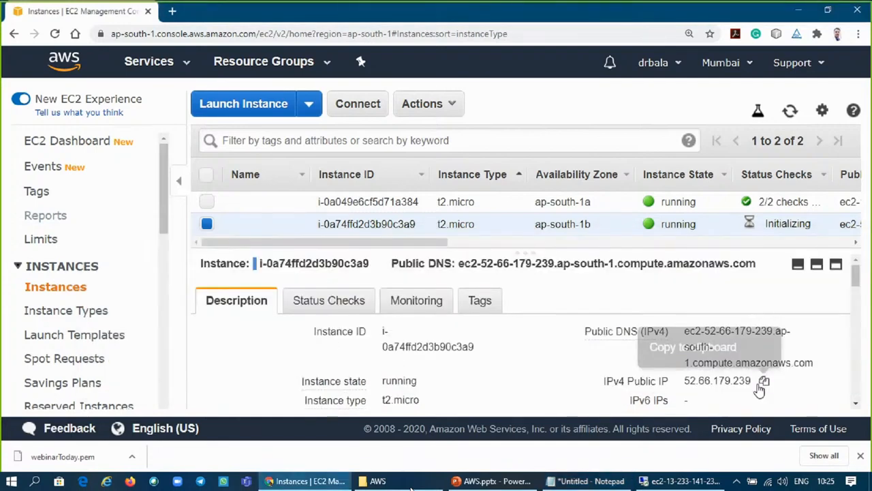
click(765, 382)
click(765, 381)
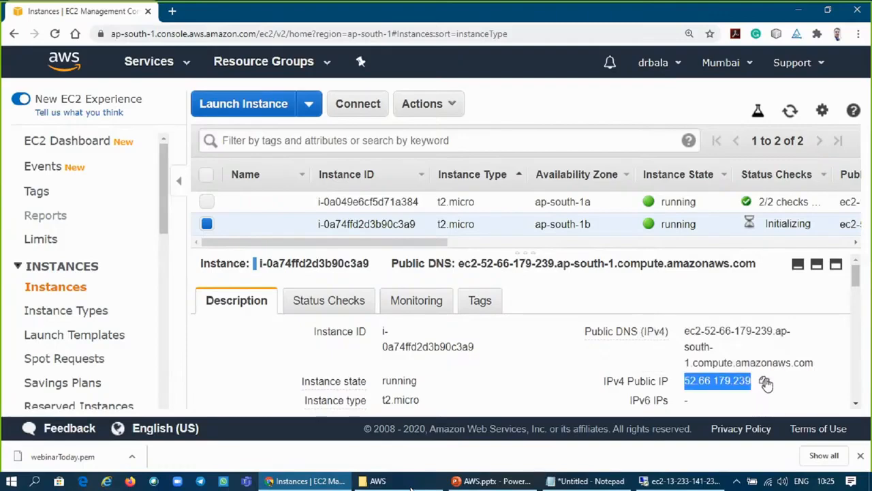
key(alt+Tab)
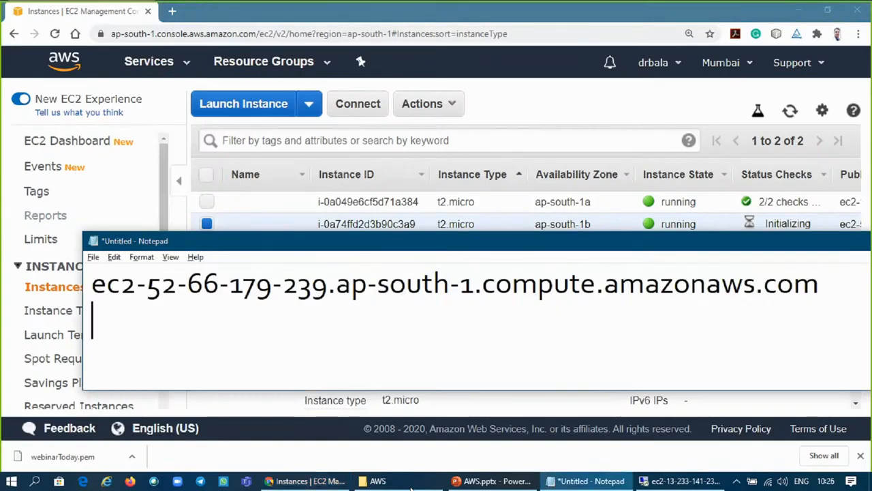
key(ctrl+v)
key(Return)
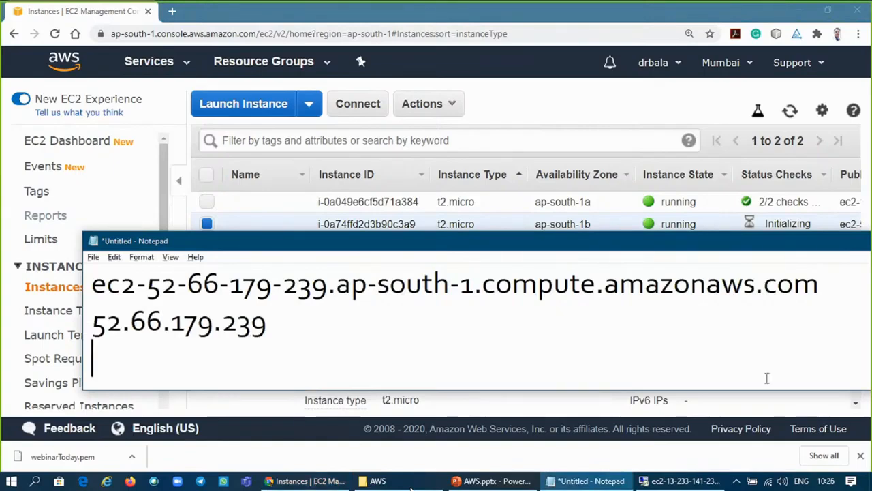
- Return to the EC2 console, open the connection options for the new instance and download its Remote Desktop file
key(alt+Tab)
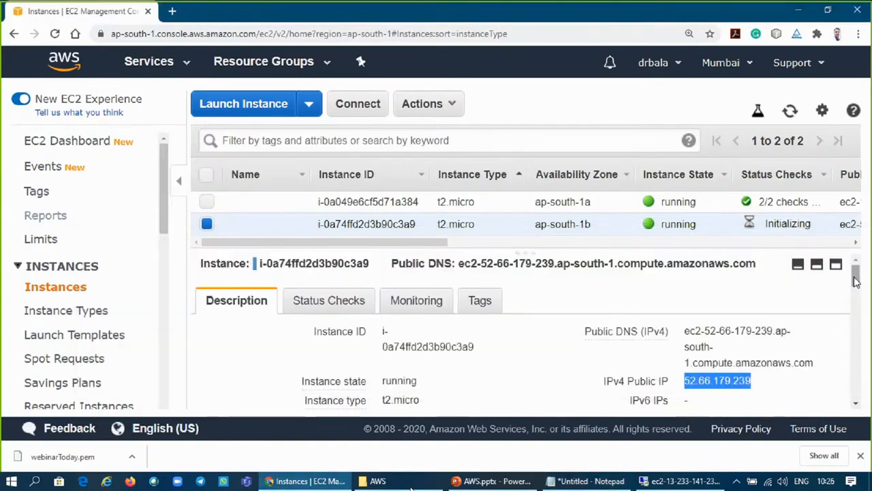
drag(856, 281, 858, 243)
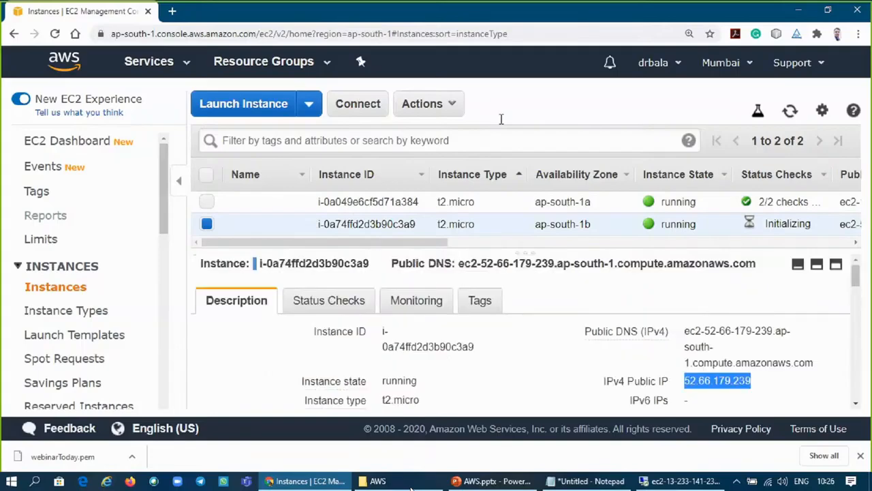
click(358, 104)
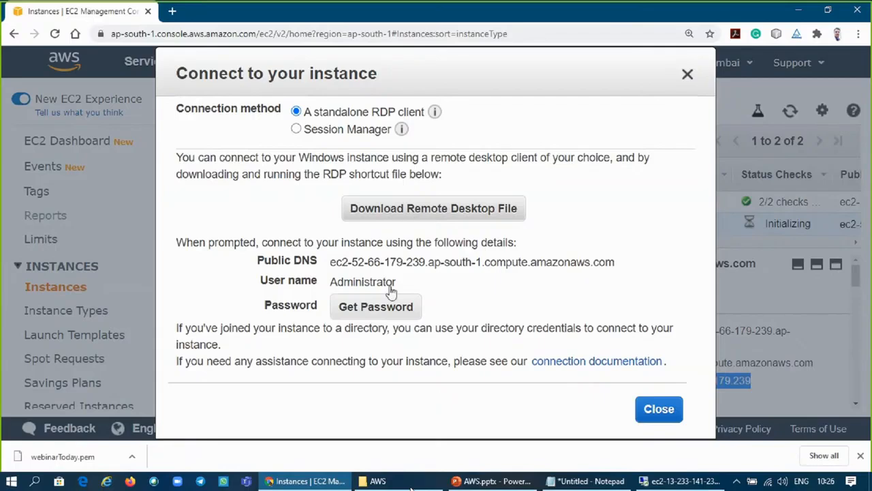
click(434, 210)
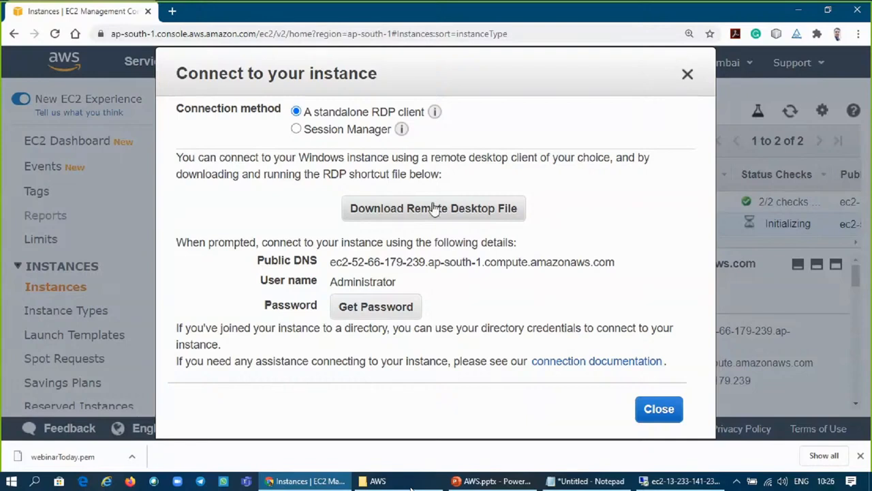
click(434, 209)
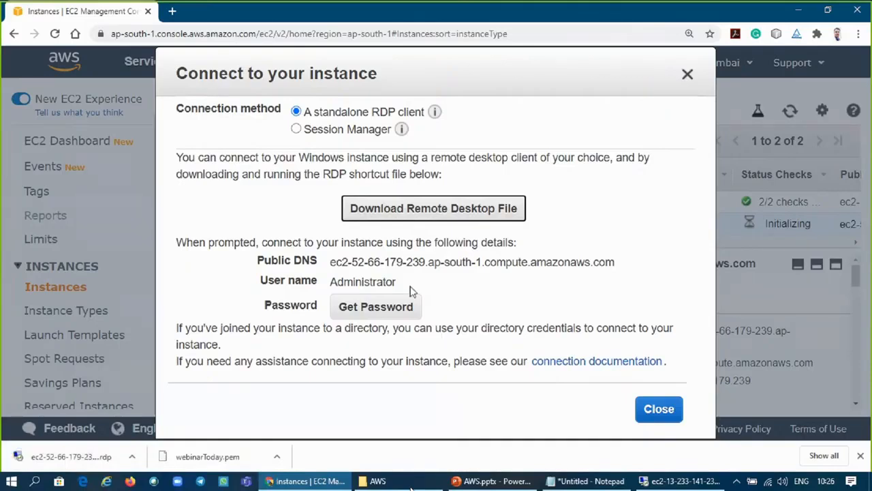
- Open the password retrieval form for the new instance
click(382, 306)
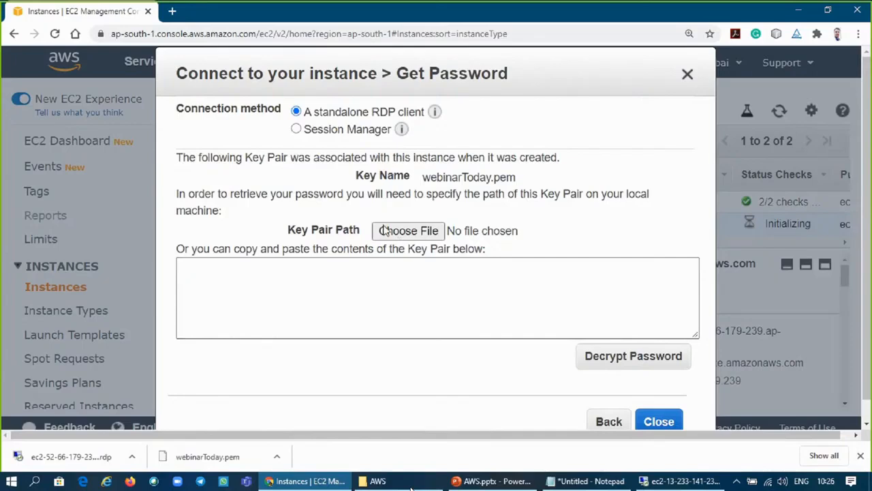
drag(305, 229, 350, 231)
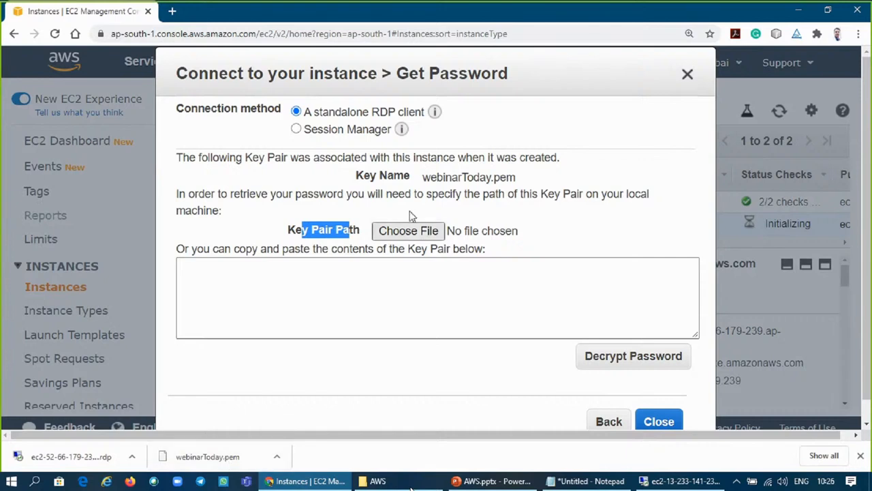
- Try to decrypt the instance's administrator password with the webinar.pem key pair file
click(413, 231)
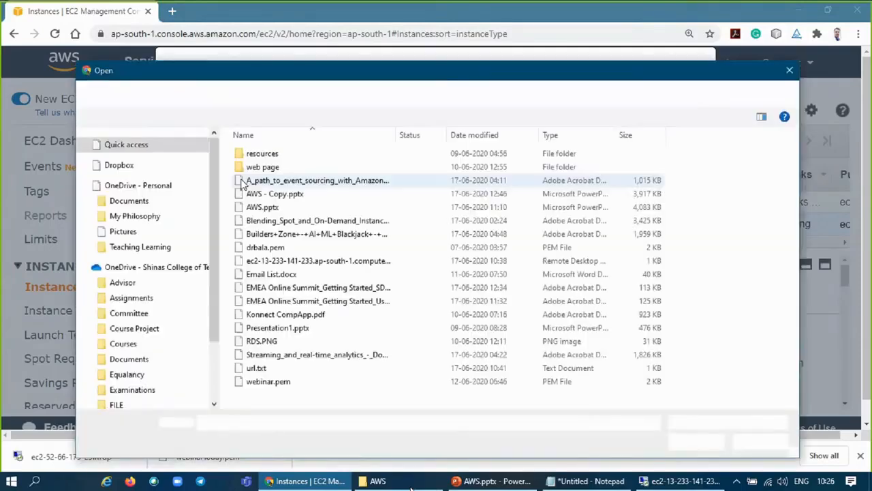
click(284, 393)
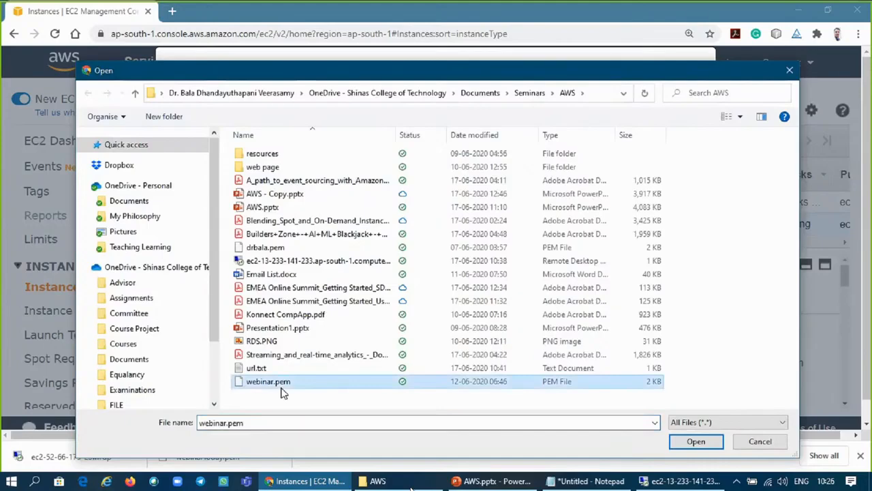
click(682, 443)
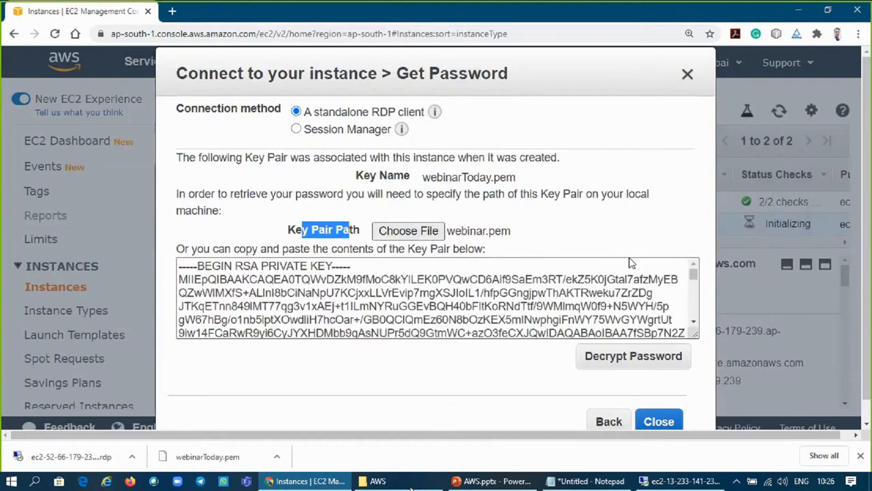
click(440, 308)
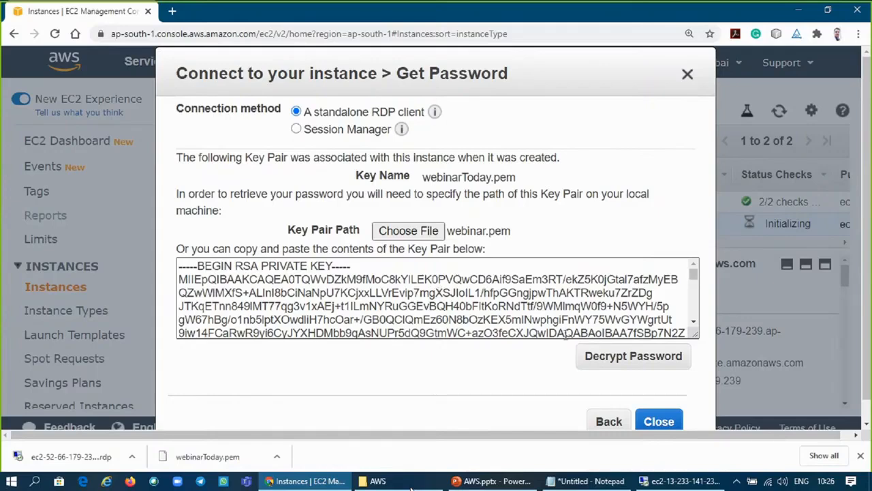
click(614, 361)
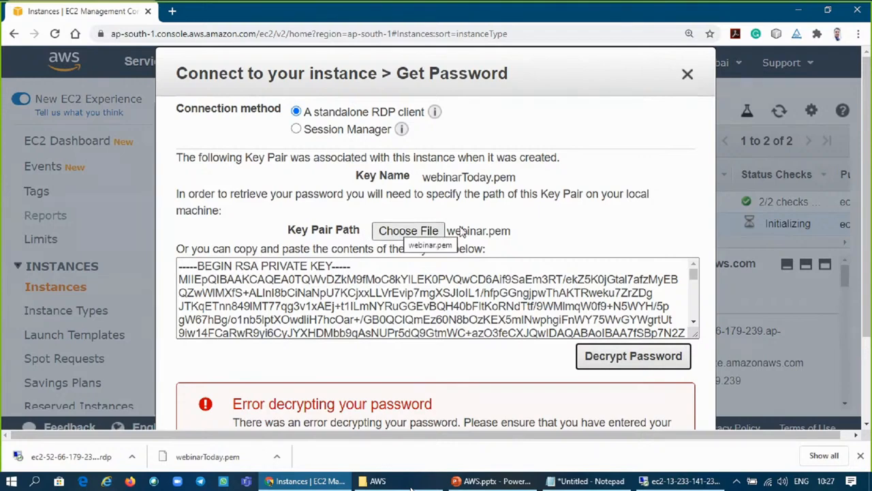
- Reopen the key pair file selection and browse to the computer's Downloads folder
click(410, 232)
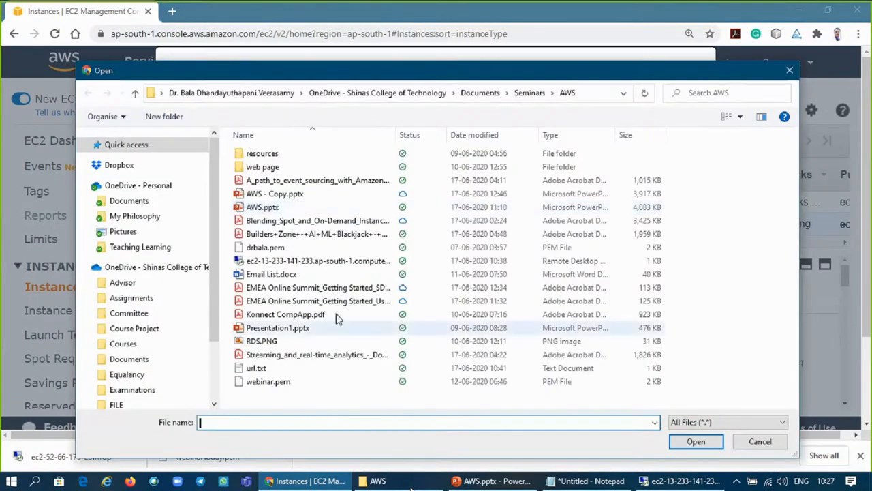
click(482, 134)
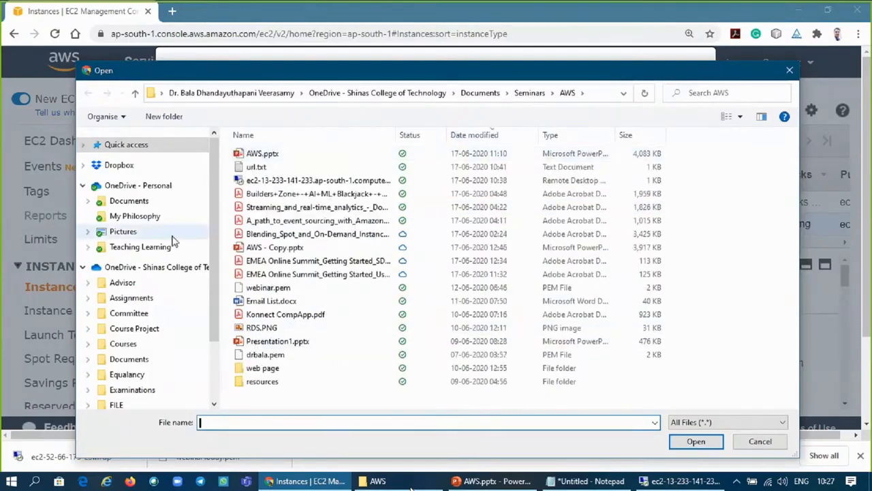
drag(214, 229, 218, 167)
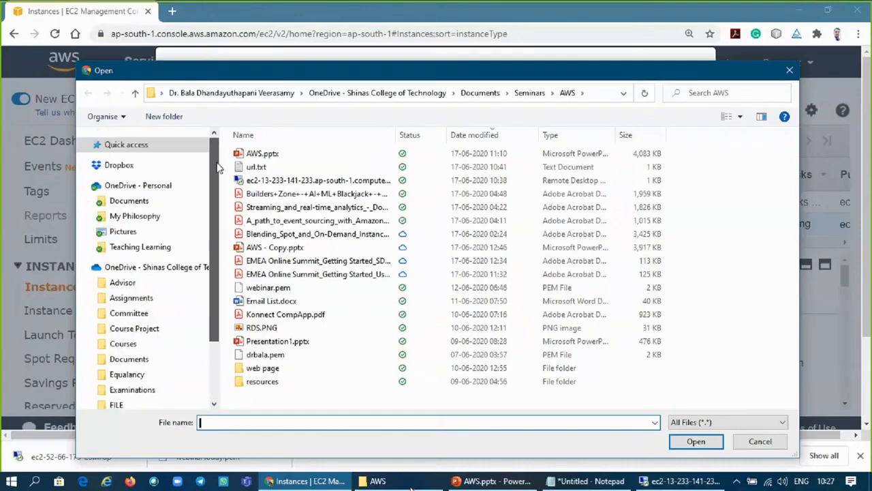
click(83, 186)
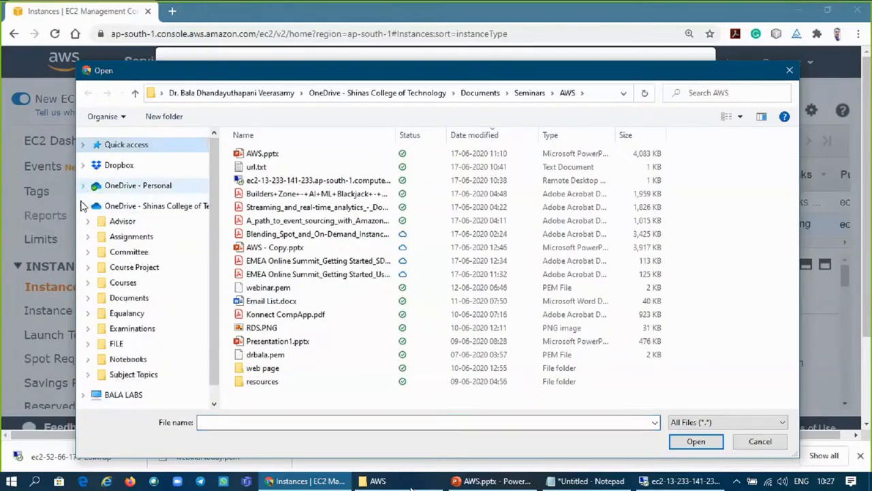
click(82, 205)
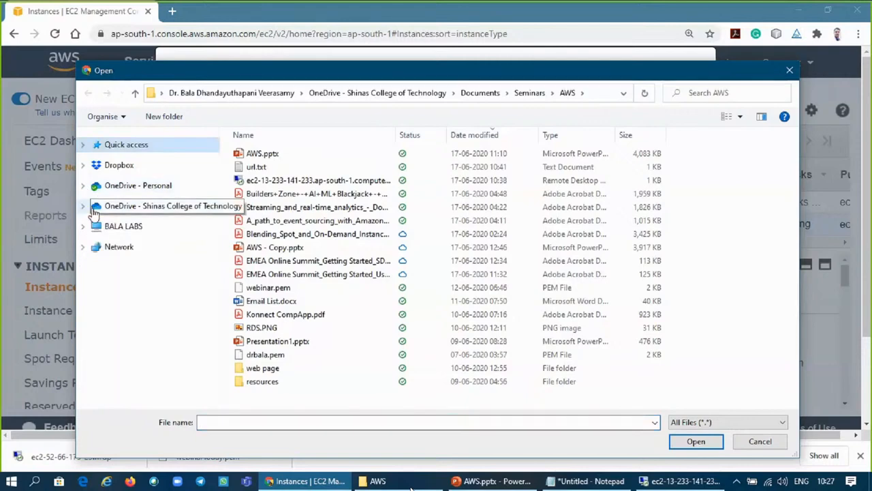
click(83, 206)
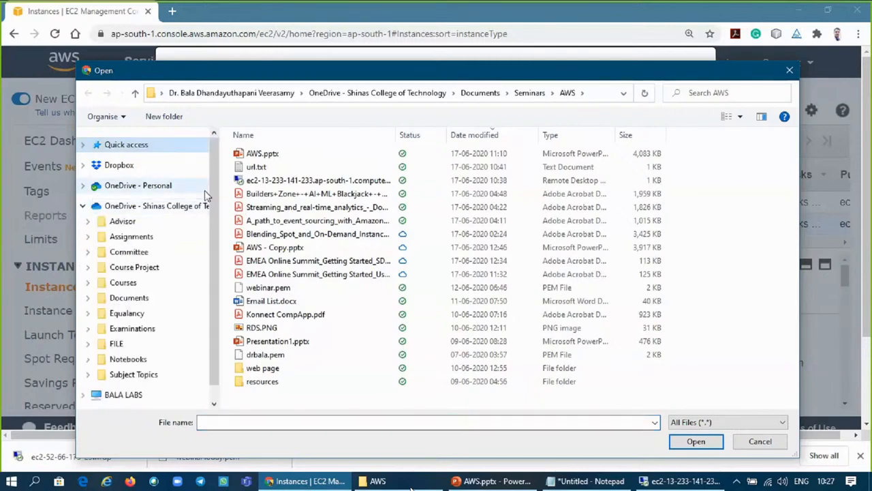
scroll(204, 195, down, 1)
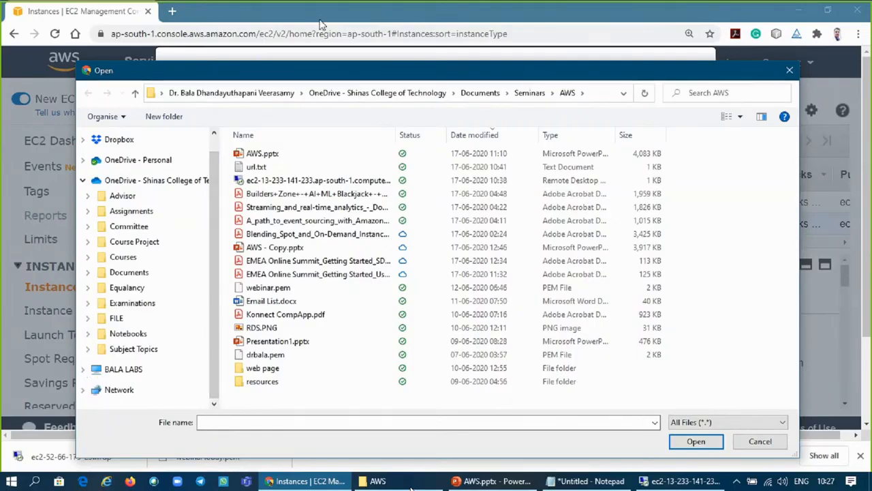
drag(262, 72, 320, 20)
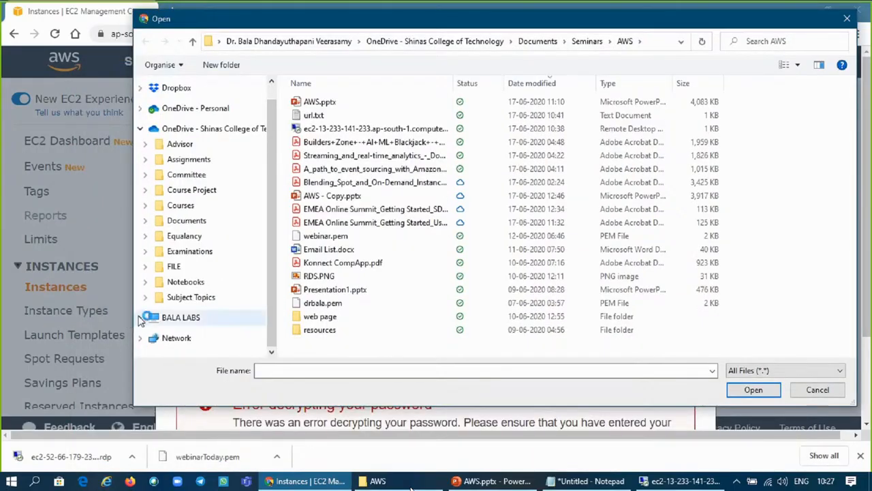
click(139, 318)
click(186, 240)
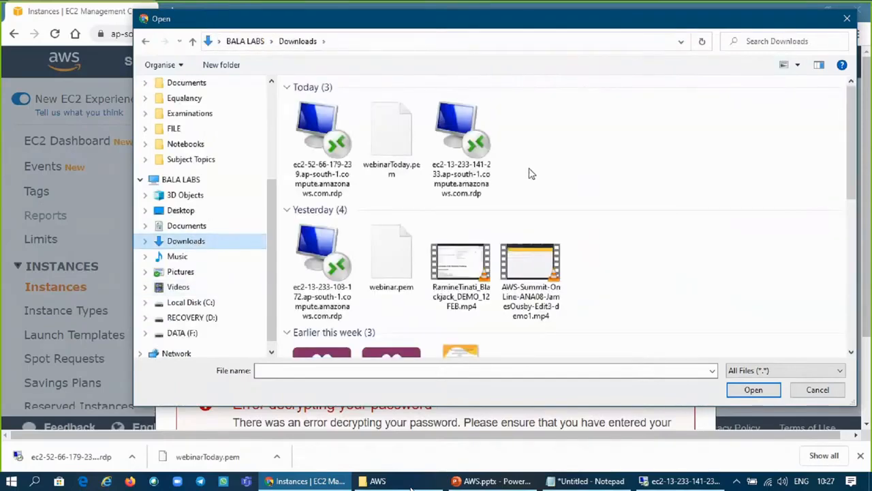
- Load webinarToday.pem as the key pair file and decrypt the instance's administrator password
click(403, 129)
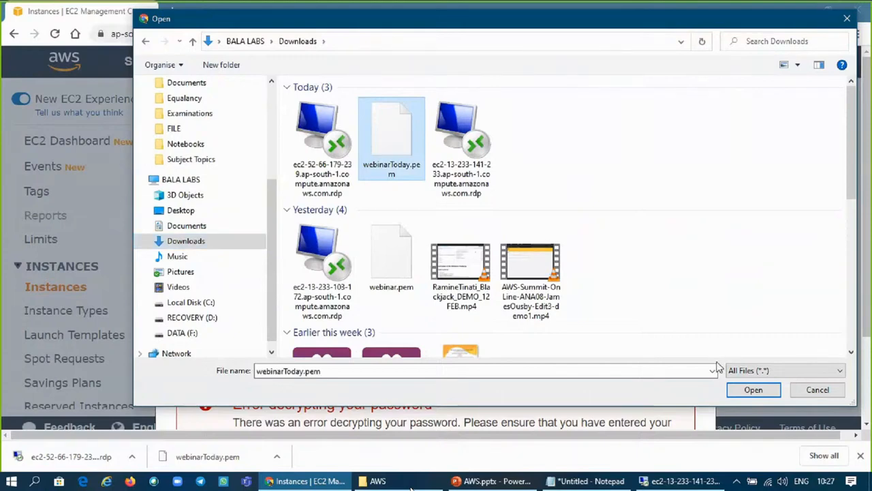
click(755, 390)
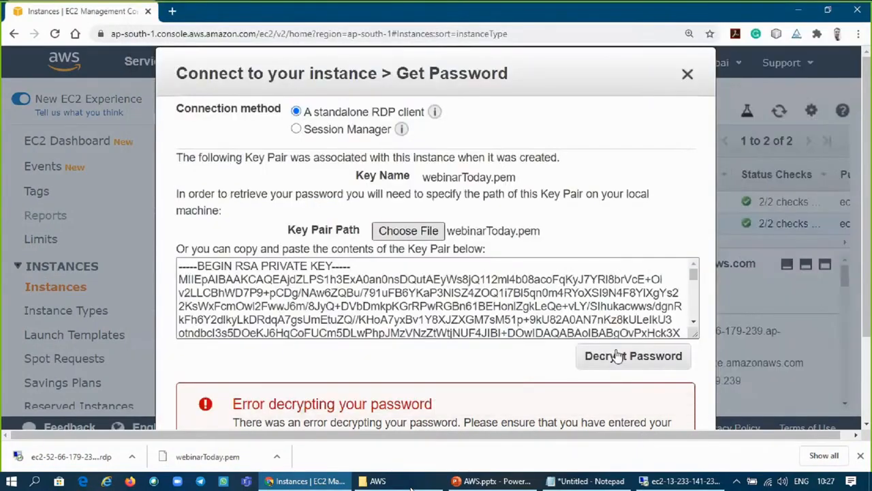
click(617, 356)
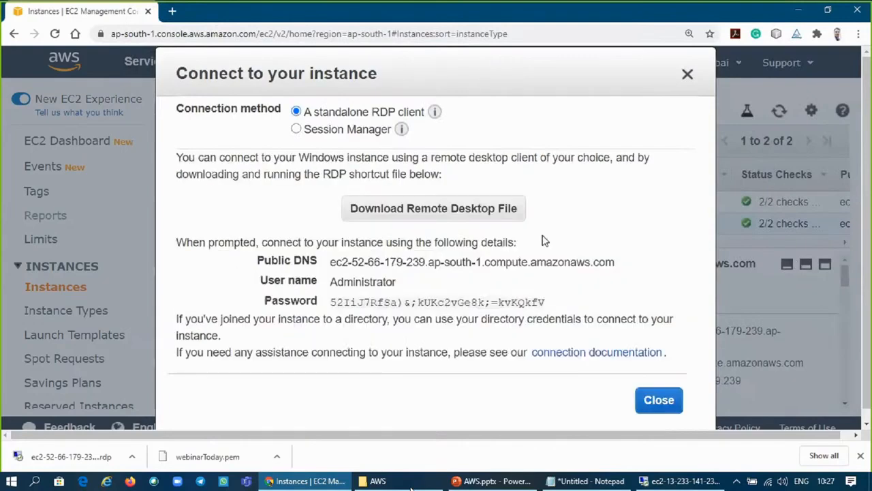
- Copy the instance's public DNS, user name and password details and paste them over the DNS line in Notepad
drag(548, 302, 330, 302)
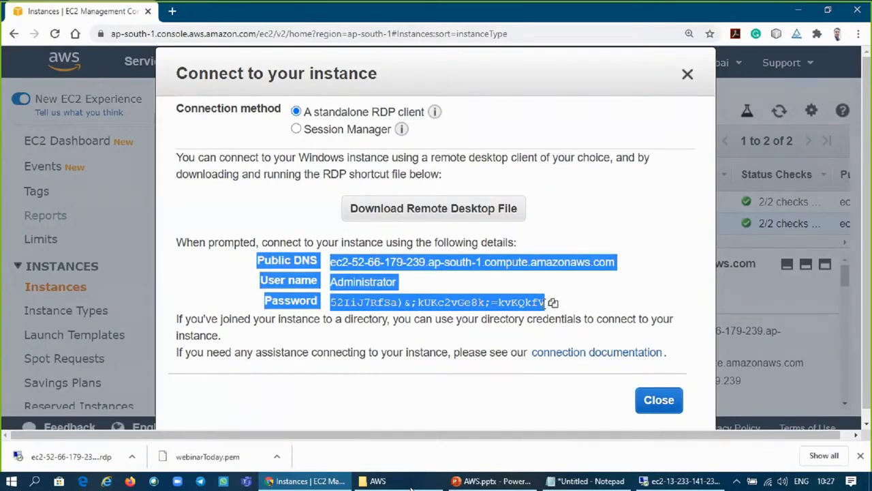
key(alt+Tab)
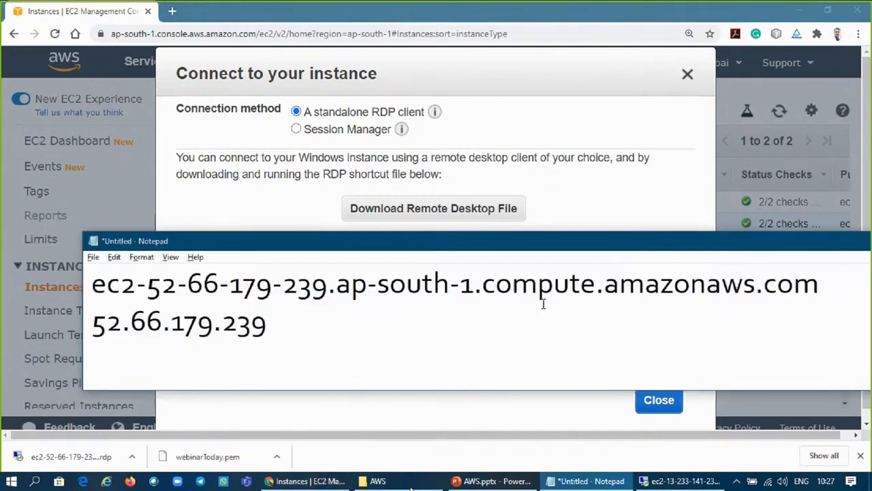
key(shift+Down)
key(ctrl+v)
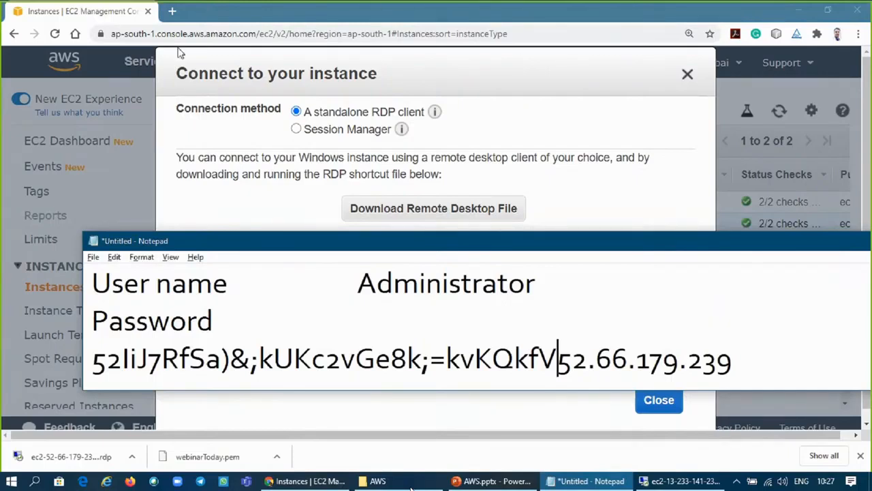
- Extend the Notepad window upward to show all the pasted details and set the font size to 24
drag(180, 53, 179, 25)
click(141, 47)
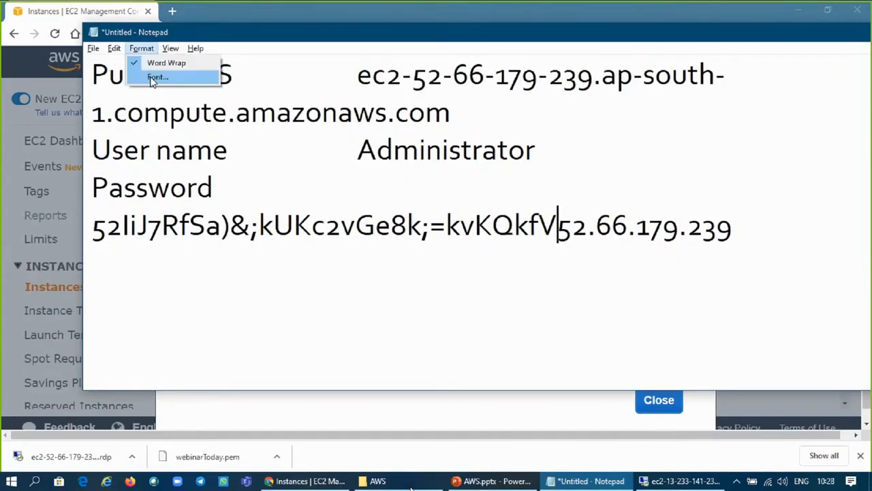
click(157, 77)
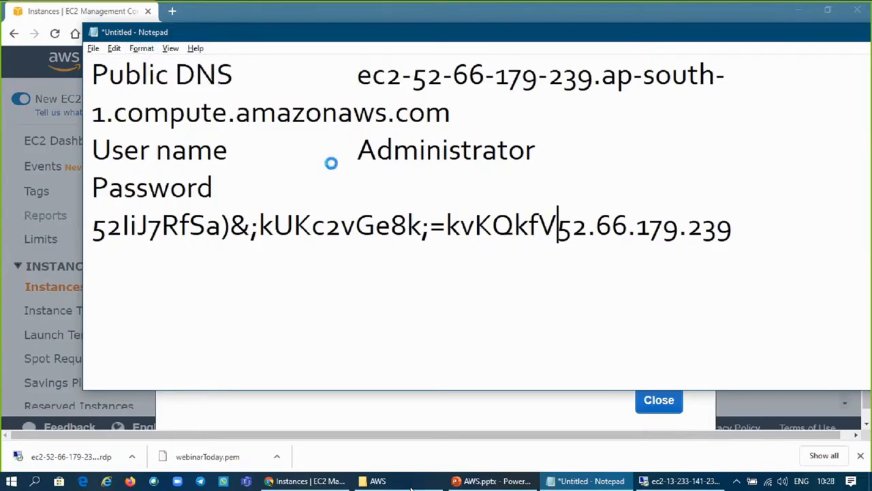
click(330, 188)
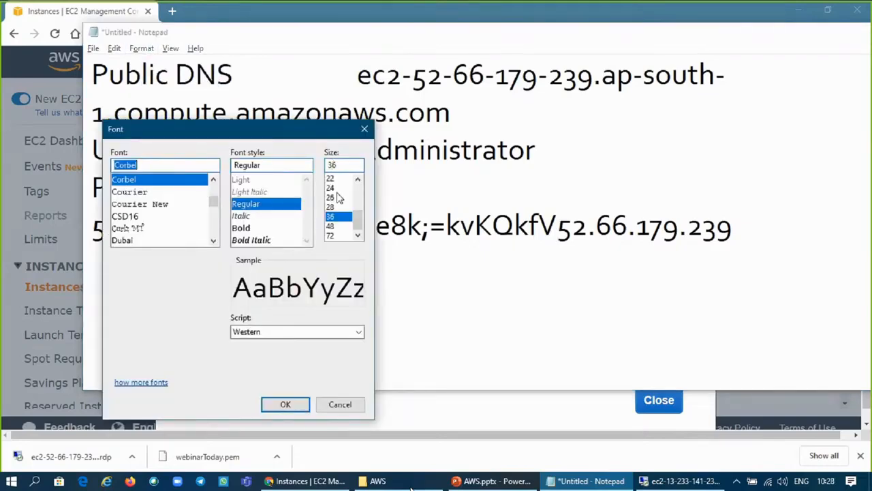
click(286, 403)
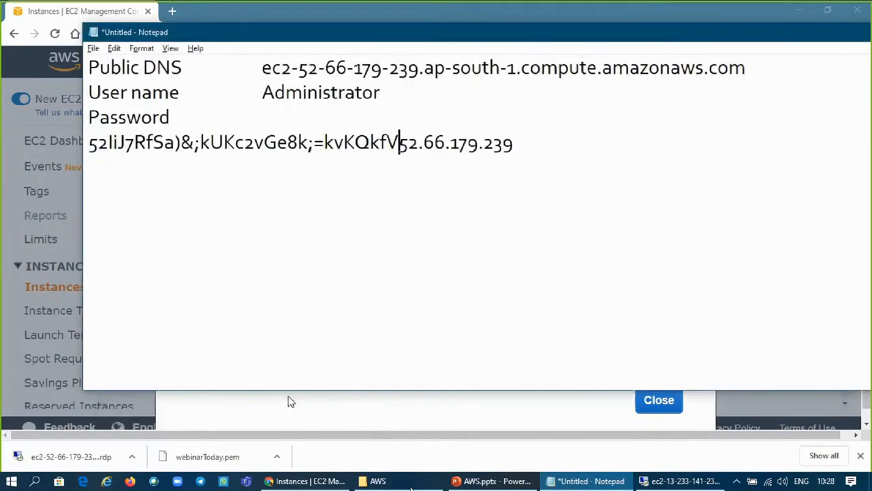
- Join the password value onto its label line in Notepad and indent it with two tabs to line up with the values above
click(254, 120)
key(Delete)
click(252, 120)
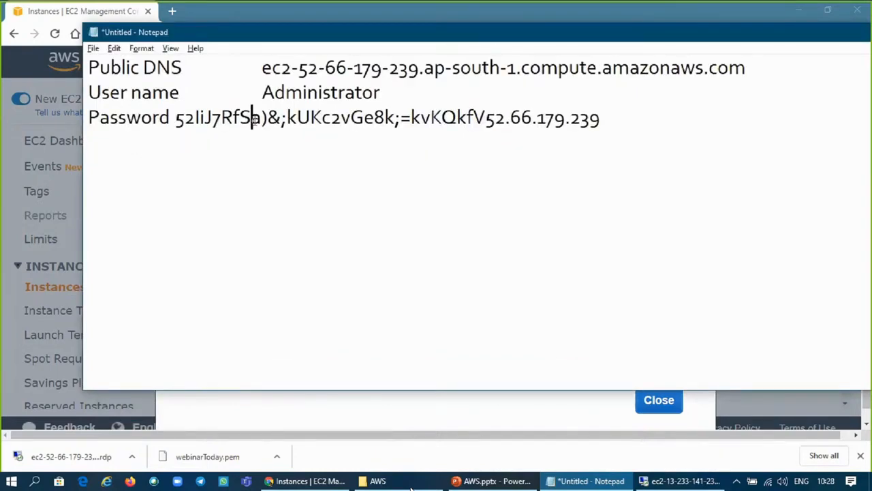
key(ctrl+z)
key(Up)
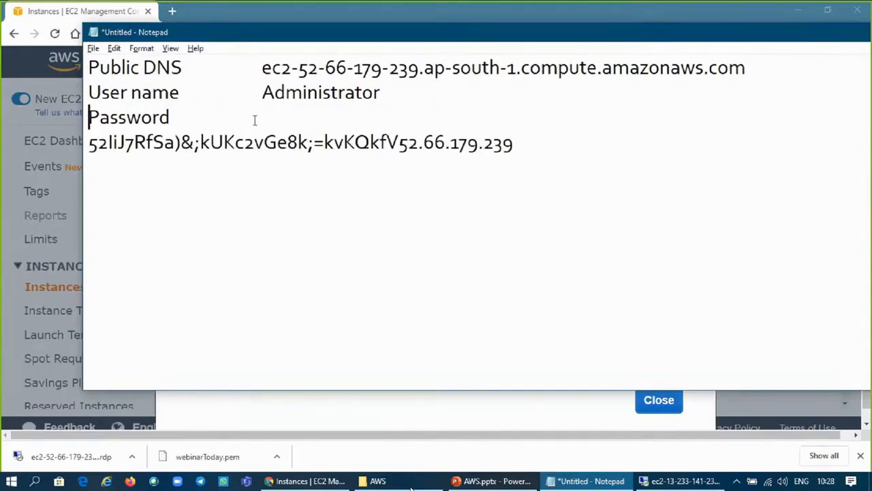
key(End)
key(Delete)
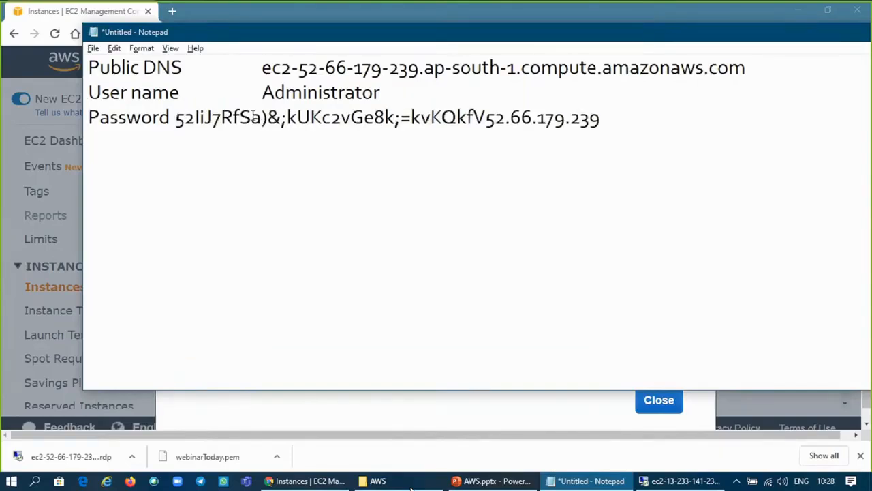
key(Tab)
key(Tab)
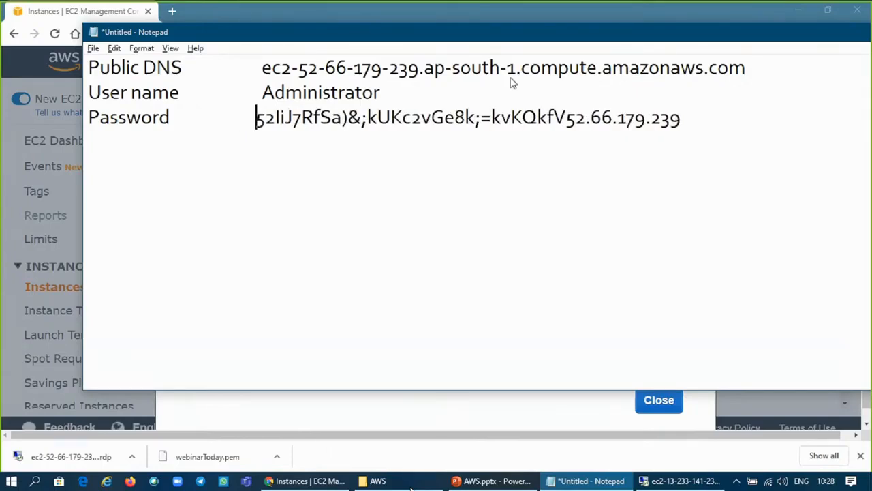
- Narrow the Notepad window and reposition it so that the whole window fits on screen
drag(513, 32, 403, 88)
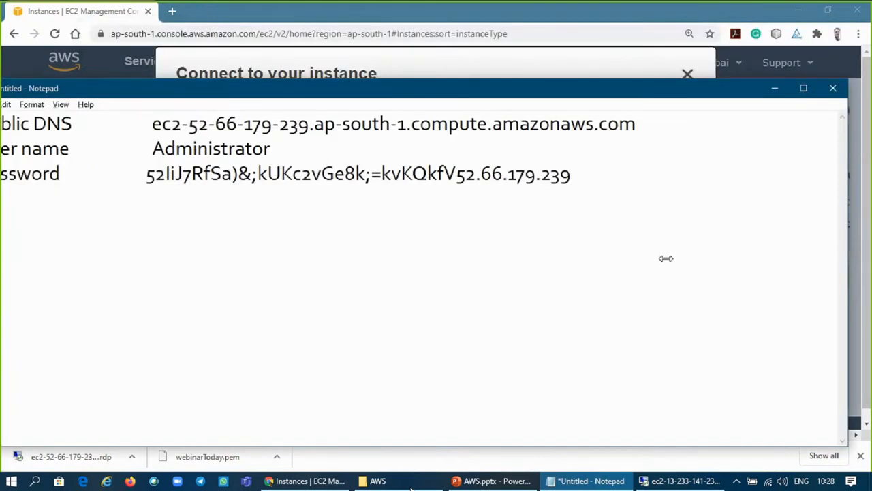
drag(849, 171, 707, 109)
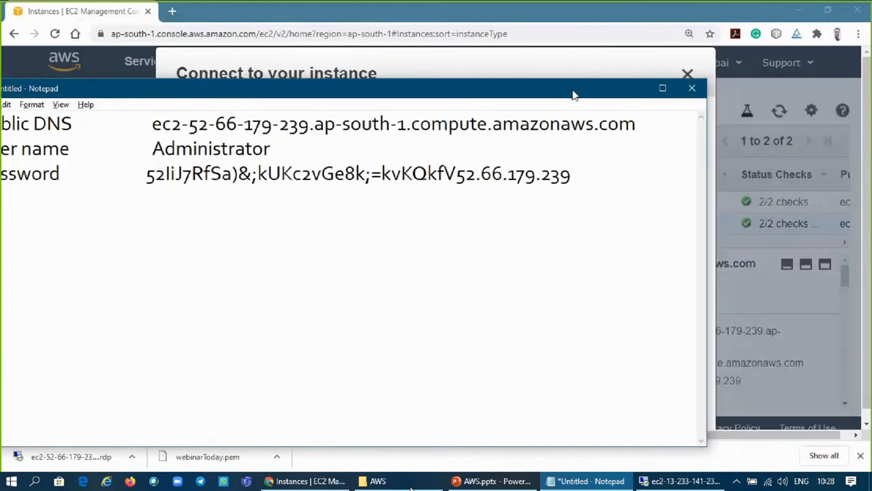
drag(575, 96, 685, 86)
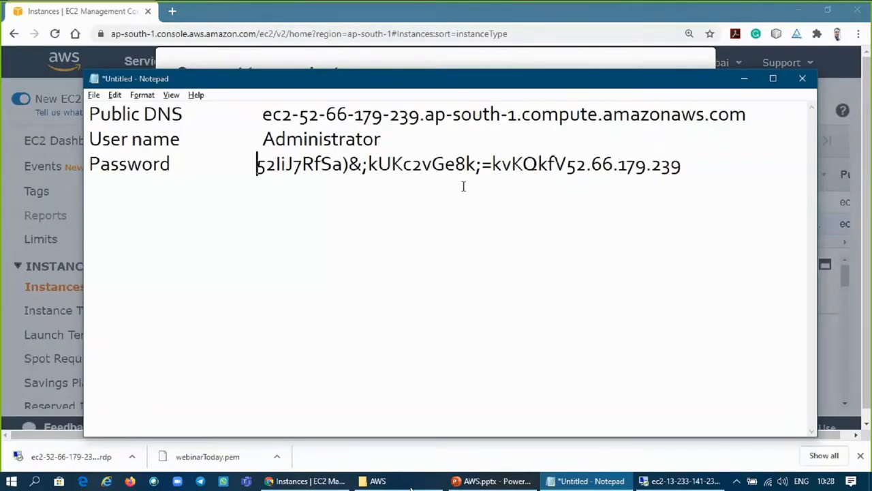
- Minimize Notepad and close the instance's connection dialog in the EC2 console
click(747, 80)
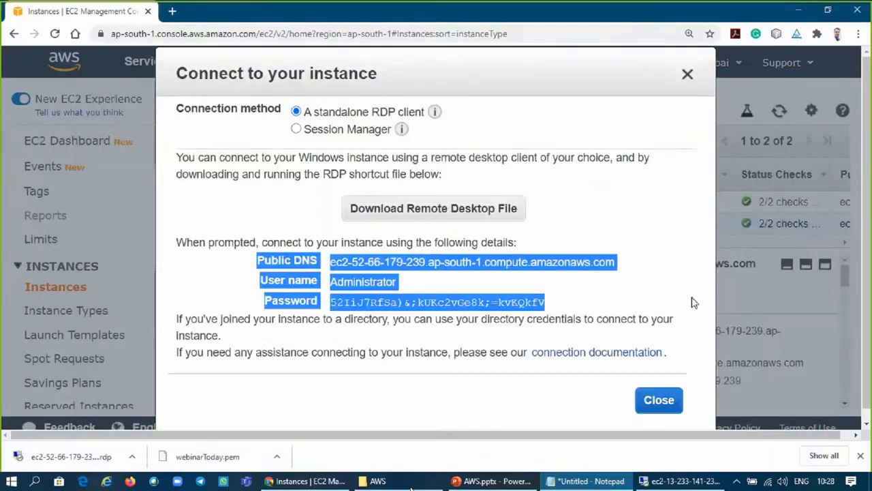
click(691, 302)
click(659, 401)
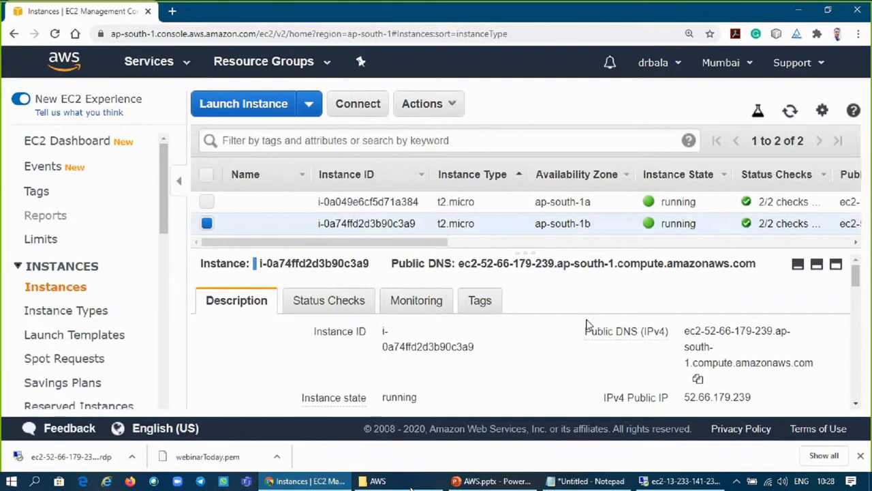
click(359, 105)
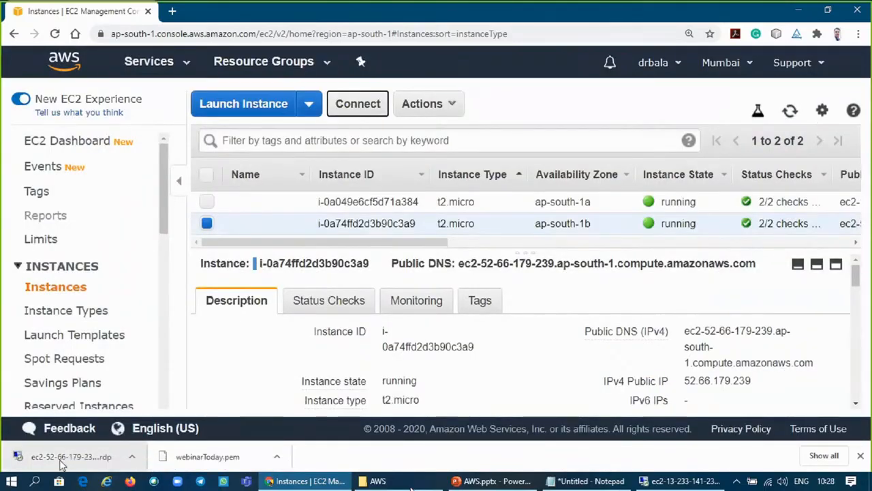
click(60, 461)
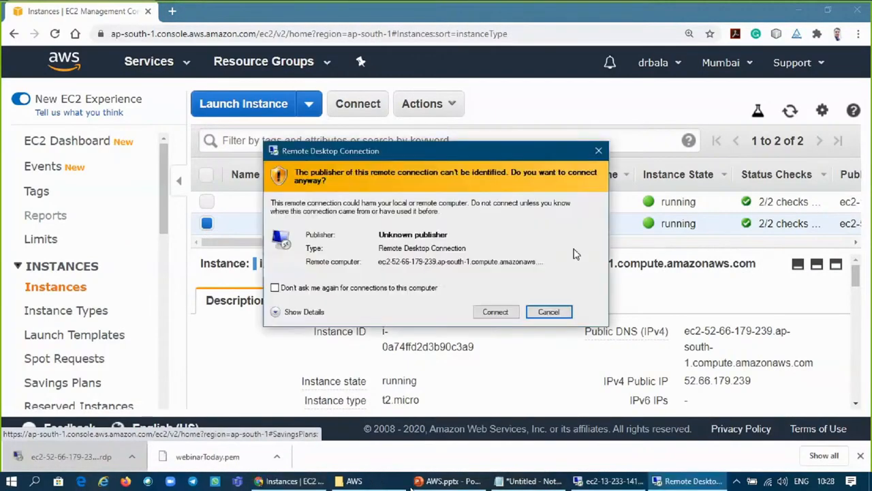
click(492, 313)
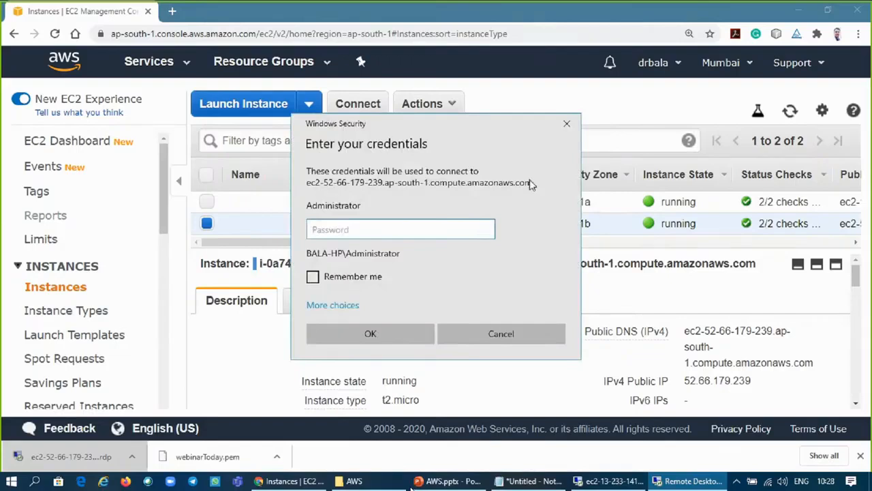
- Try to sign in as Administrator with the password stored in Notepad, submitting the same password a second time
click(521, 482)
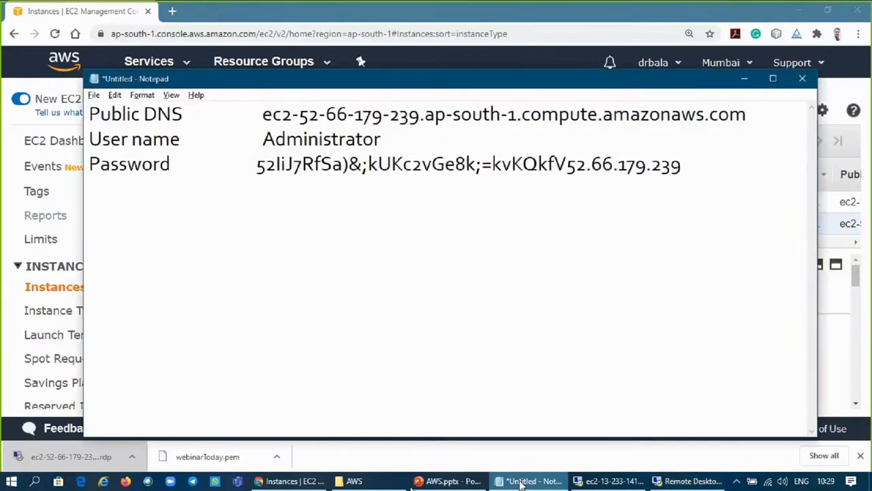
click(520, 482)
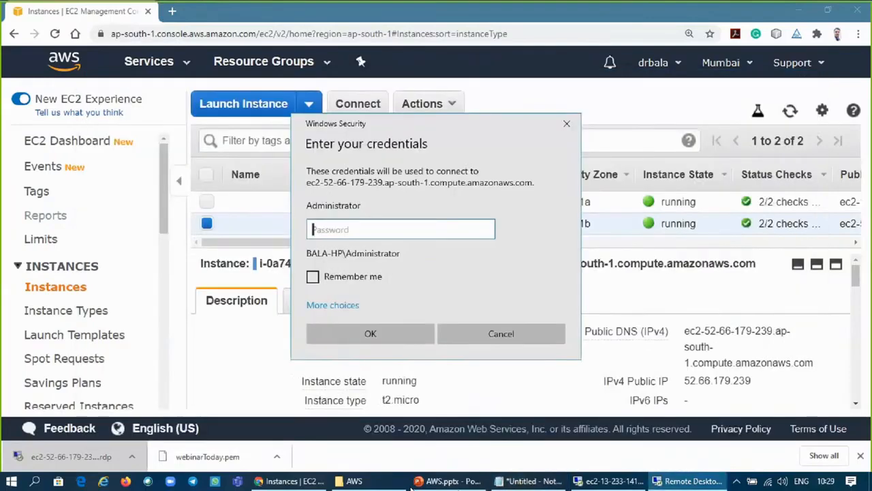
click(499, 482)
double_click(707, 161)
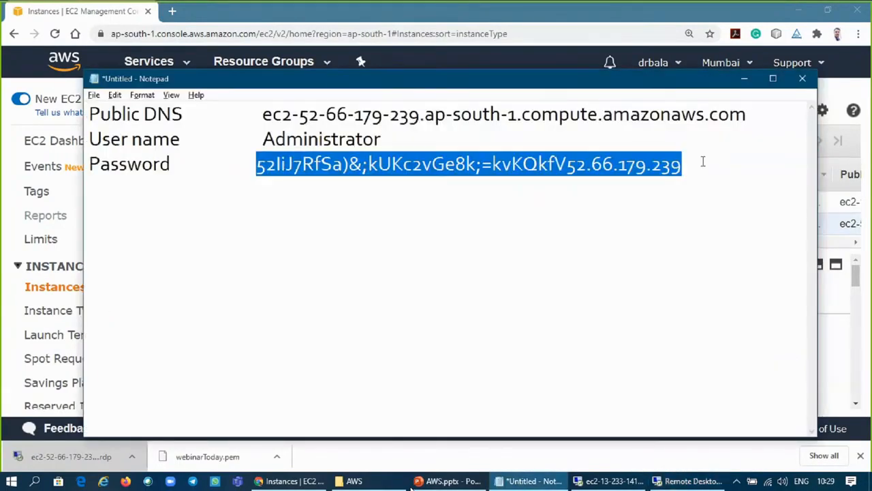
key(alt+Tab)
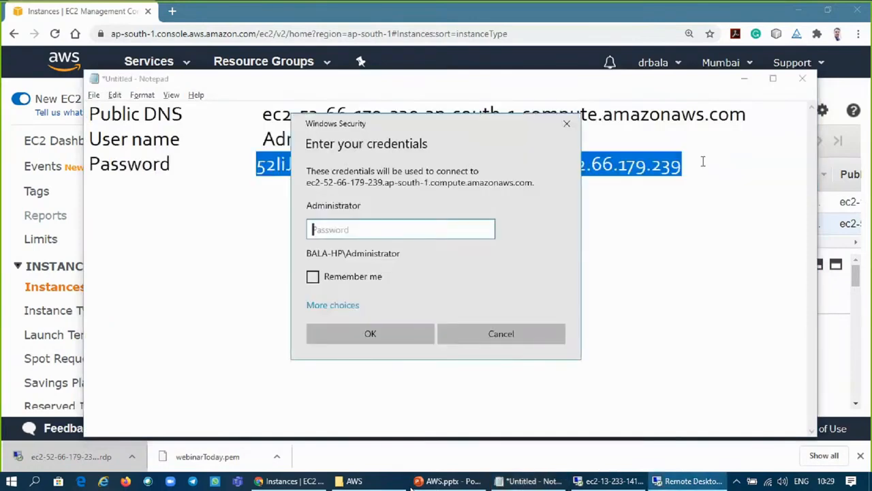
key(ctrl+v)
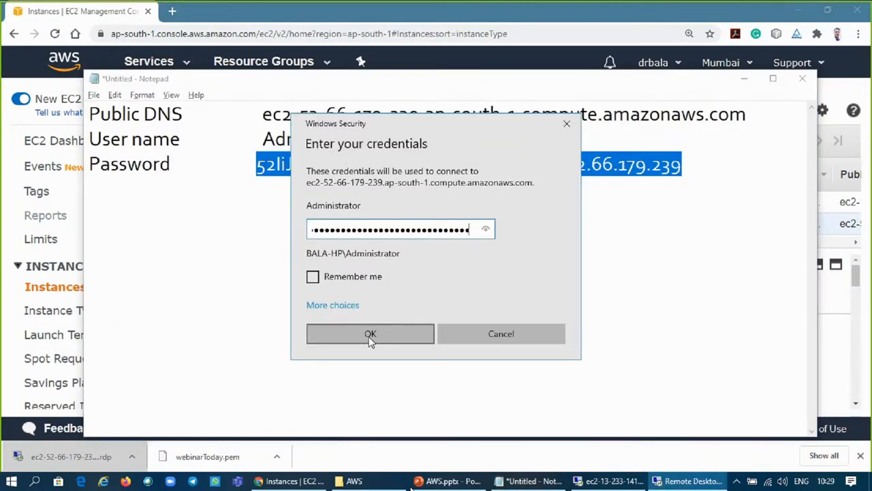
click(370, 335)
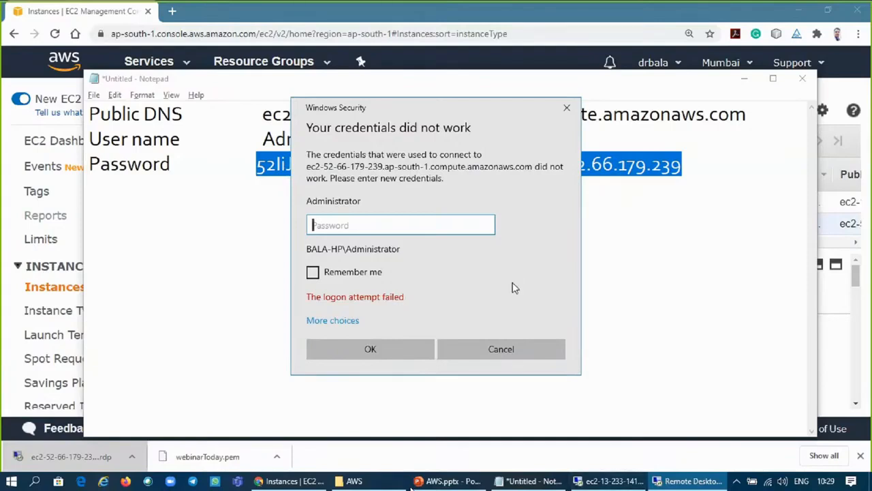
key(ctrl+v)
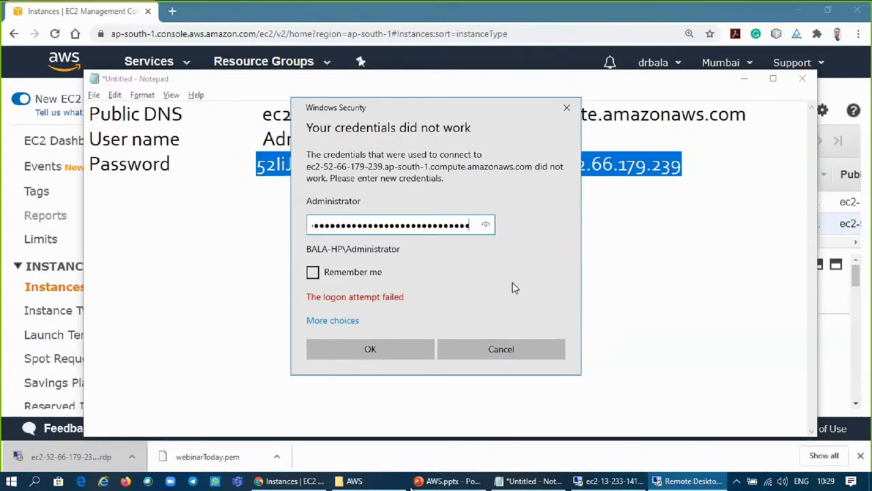
click(370, 347)
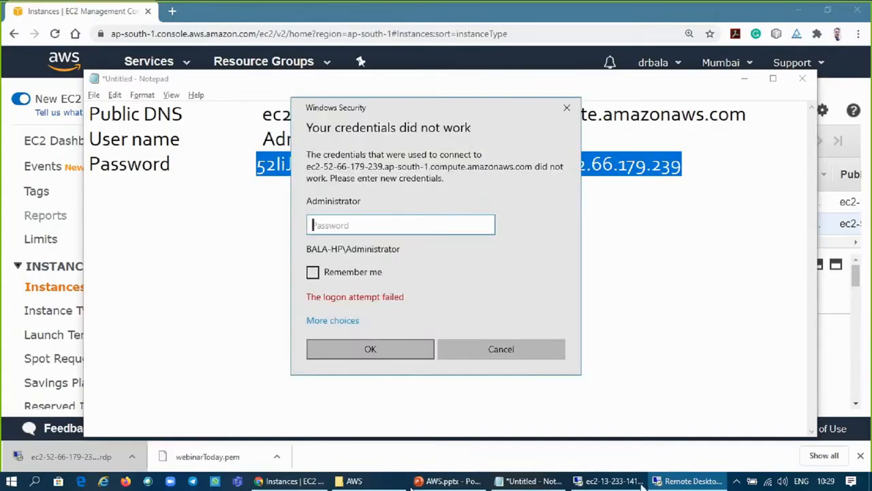
click(611, 486)
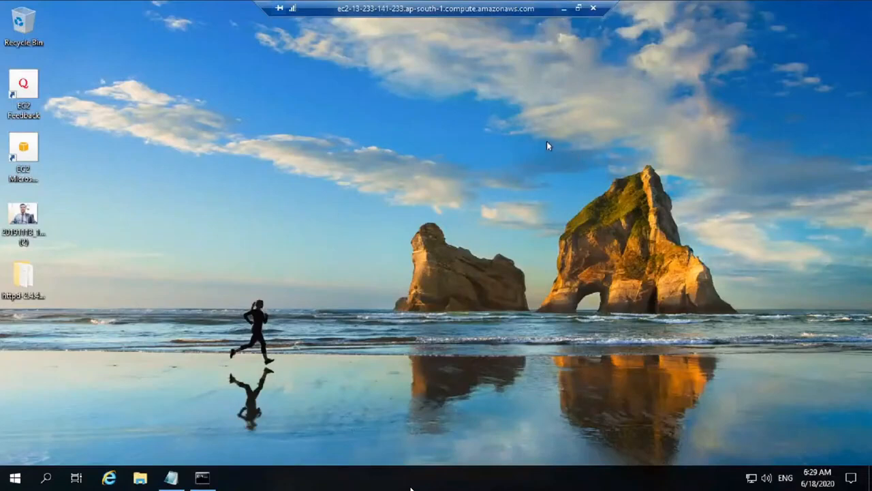
click(592, 9)
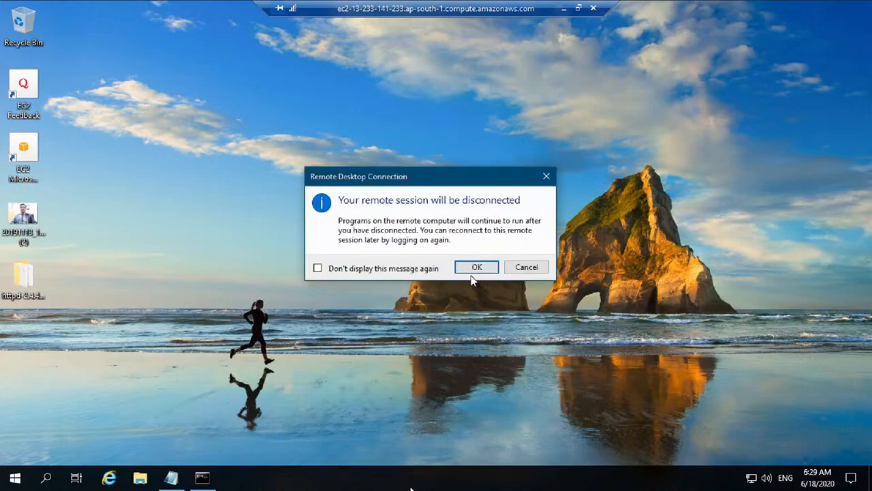
click(475, 270)
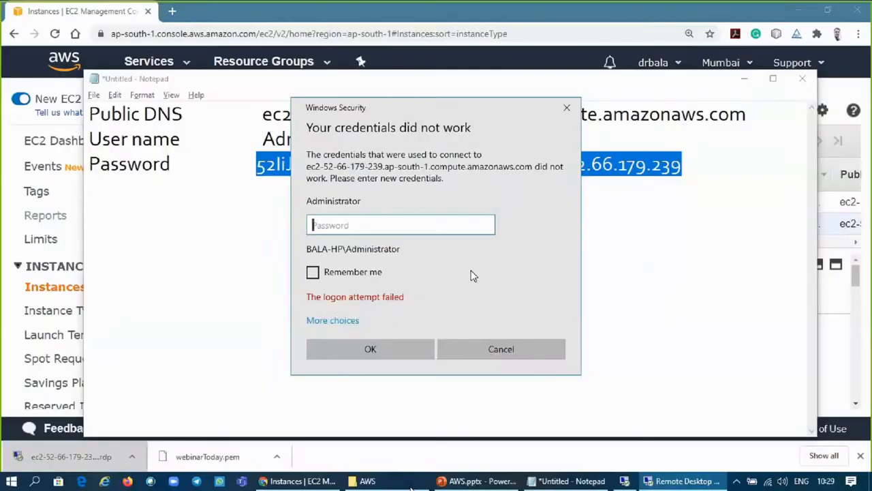
click(510, 349)
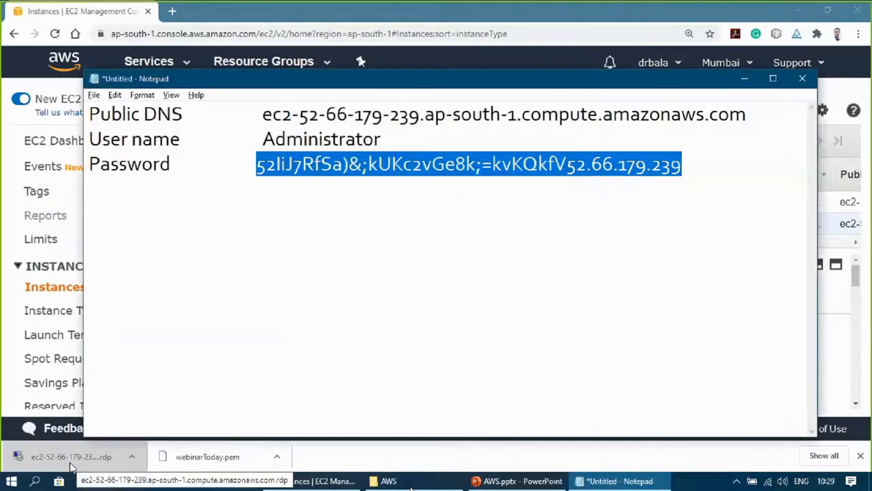
click(70, 464)
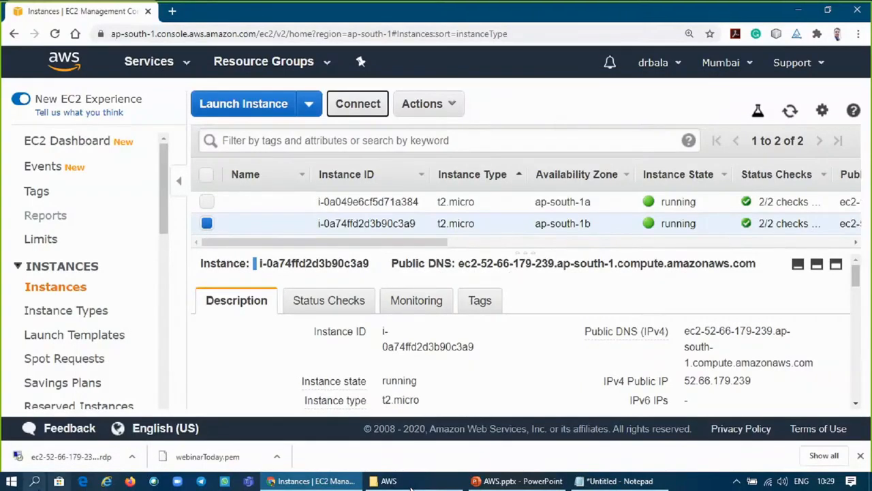
click(73, 464)
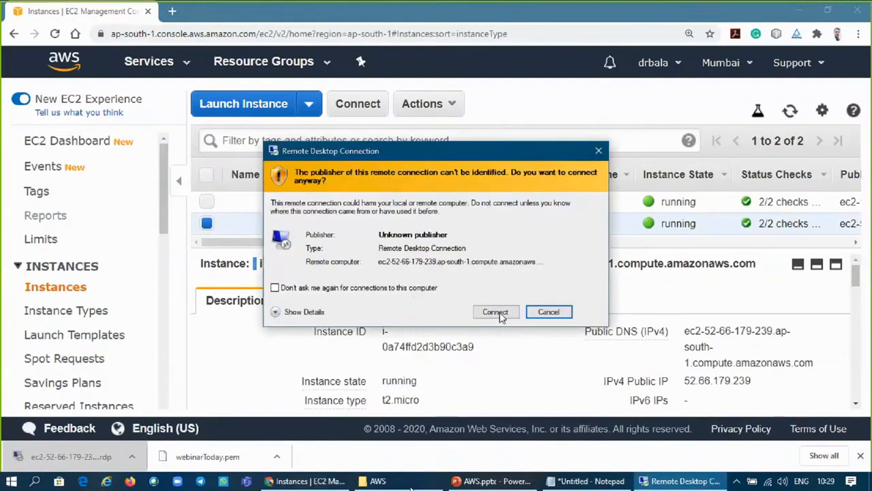
click(496, 313)
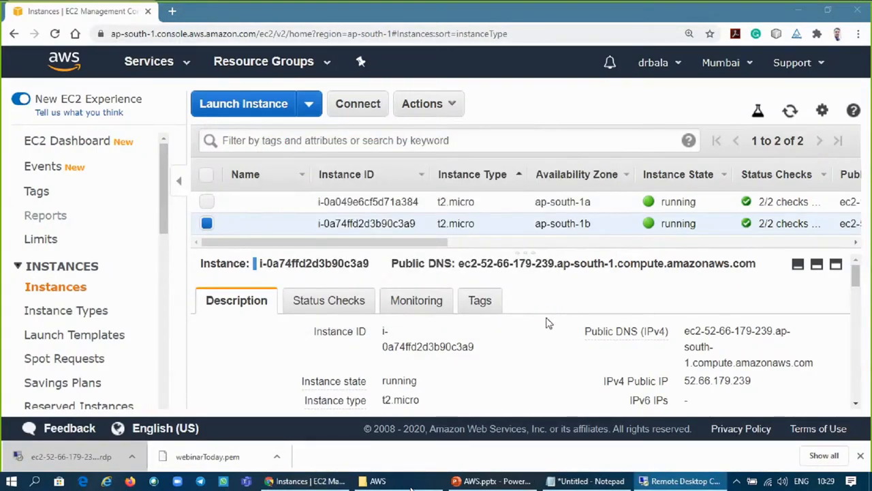
click(587, 481)
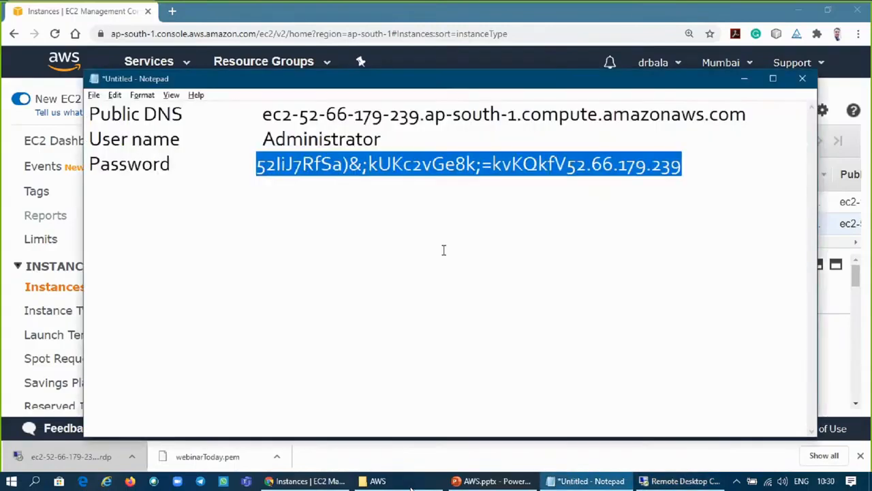
key(alt+Tab)
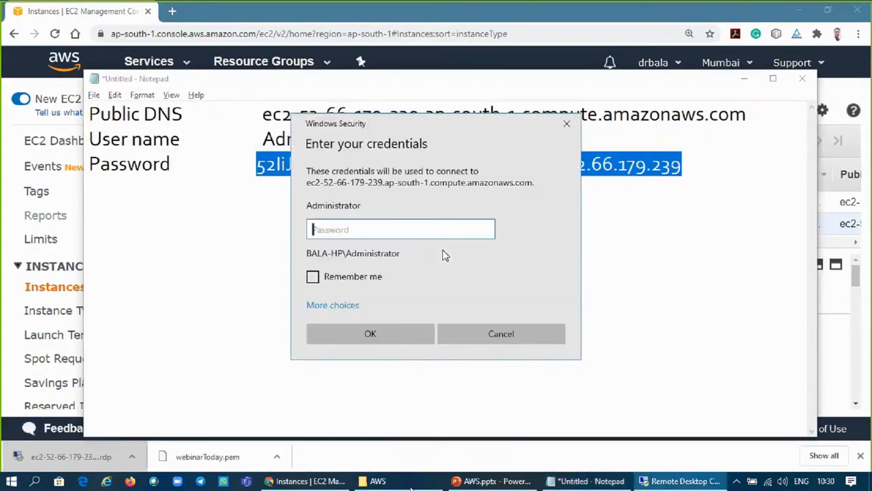
key(ctrl+v)
click(392, 336)
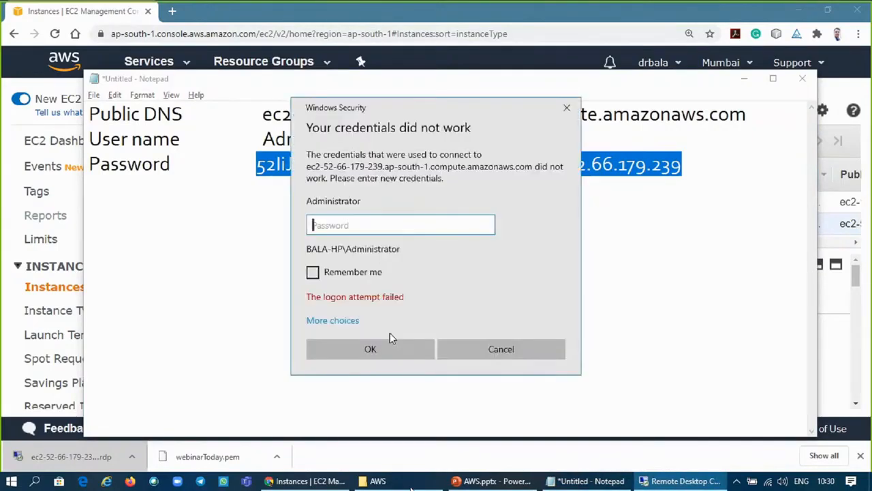
click(506, 349)
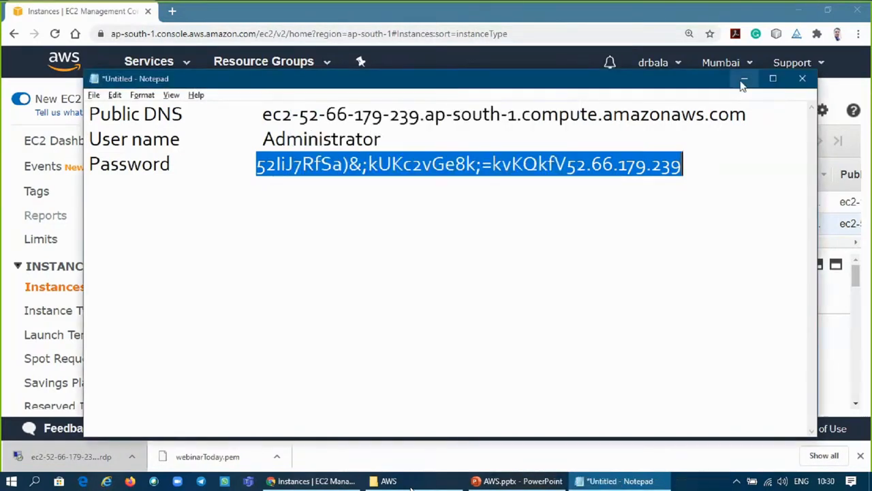
- Minimize Notepad and decrypt the selected instance's Administrator password again using the webinarToday.pem key file
click(744, 80)
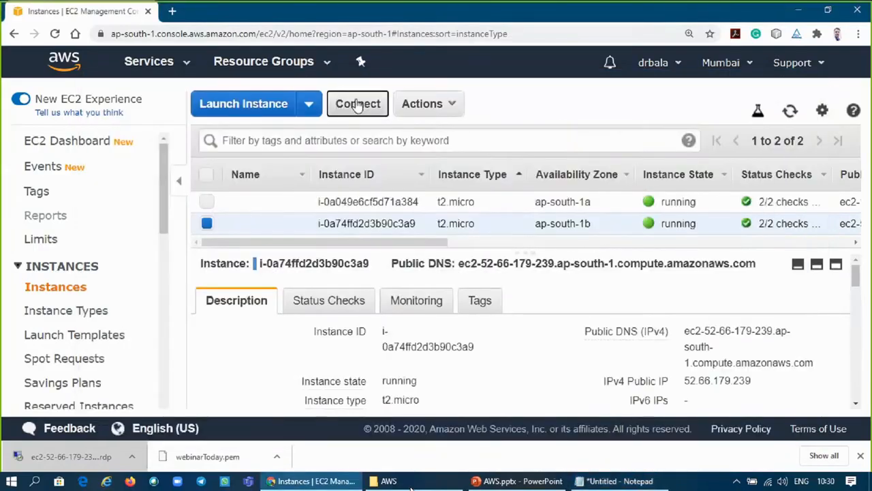
click(358, 106)
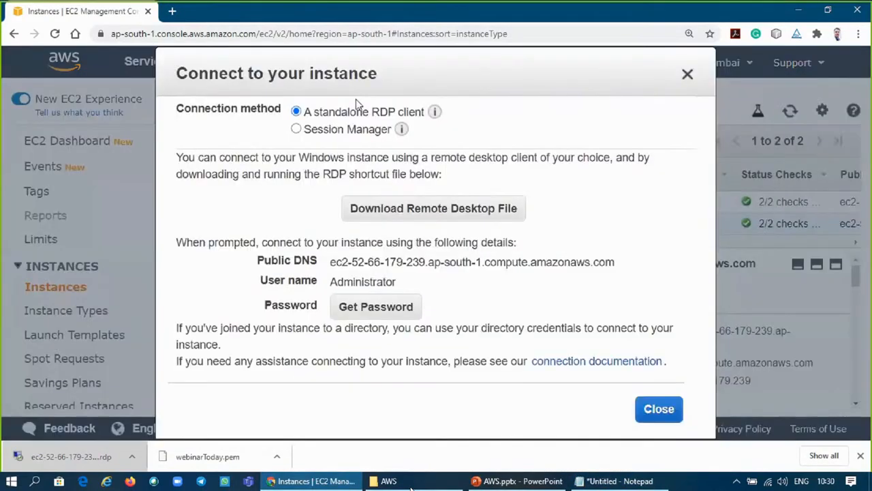
click(375, 308)
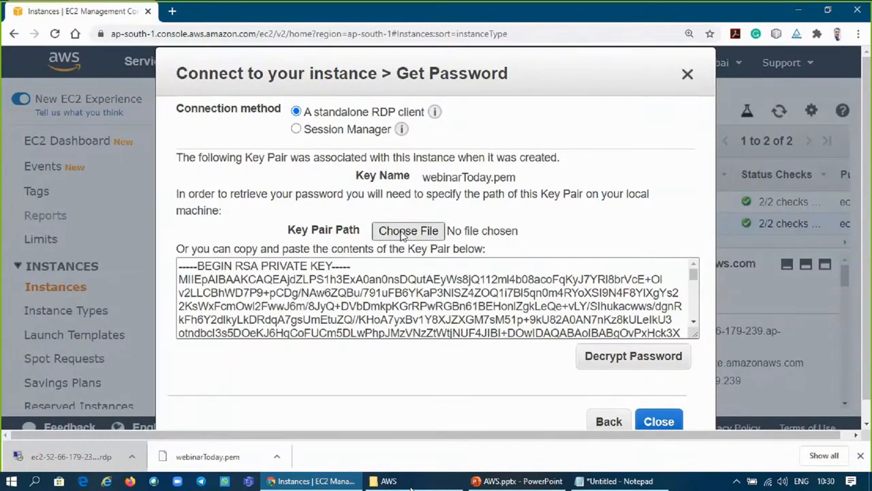
click(405, 233)
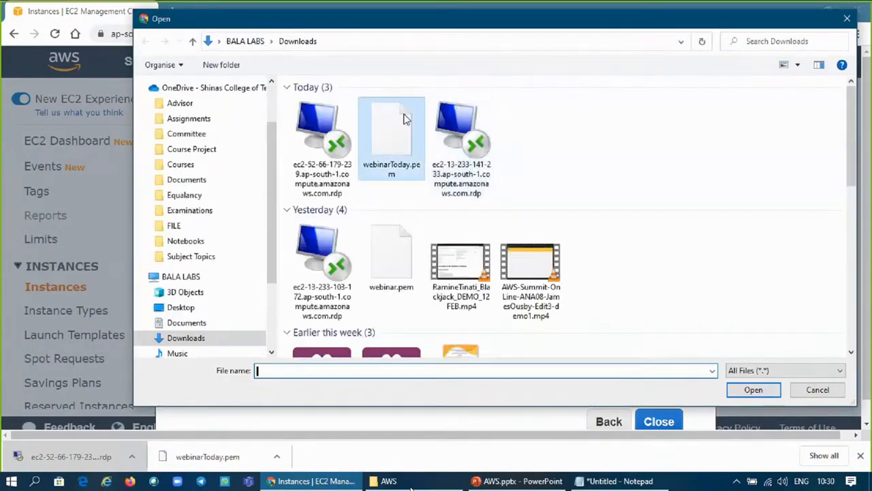
double_click(405, 119)
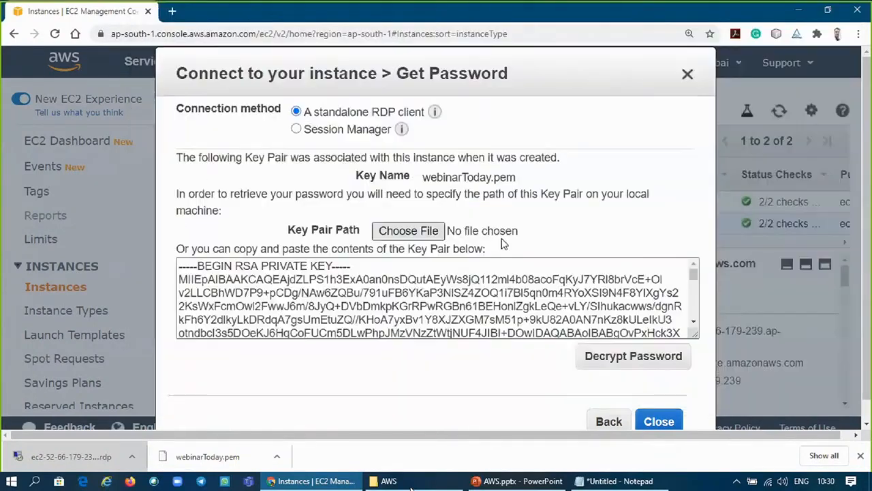
click(637, 361)
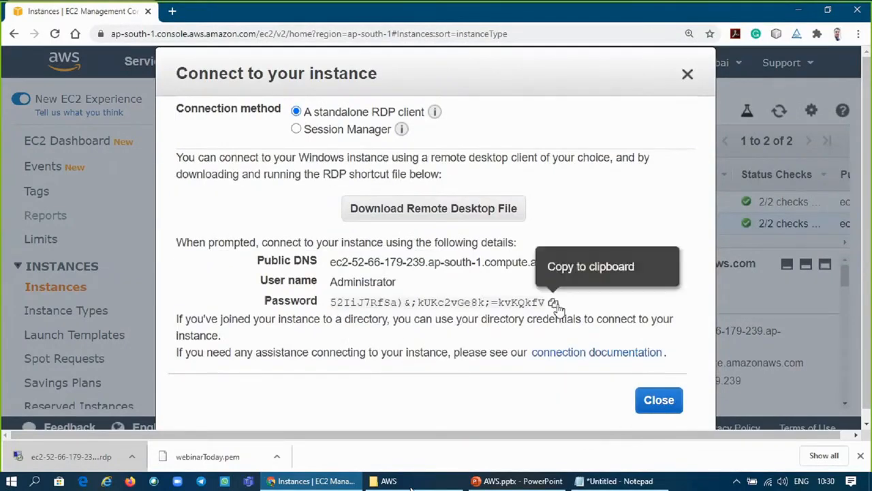
- Copy the decrypted password, paste it over the old password value in Notepad, and select exactly the new value
click(553, 303)
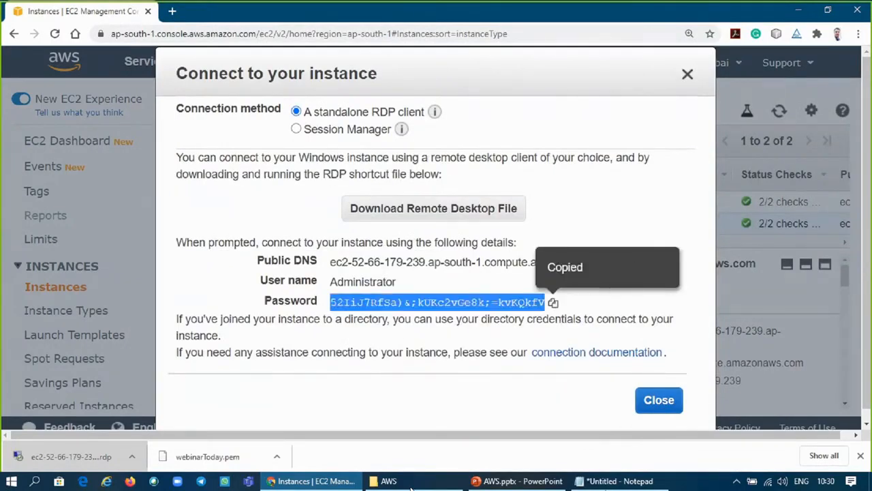
click(617, 482)
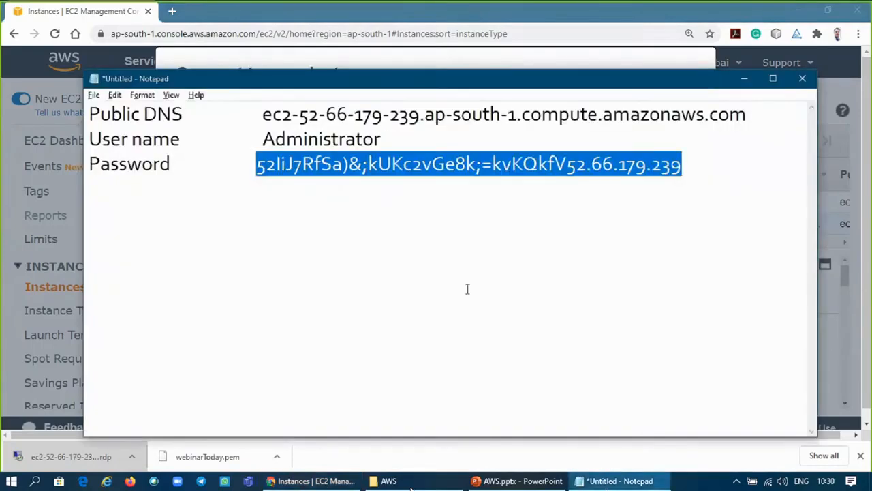
key(ctrl+v)
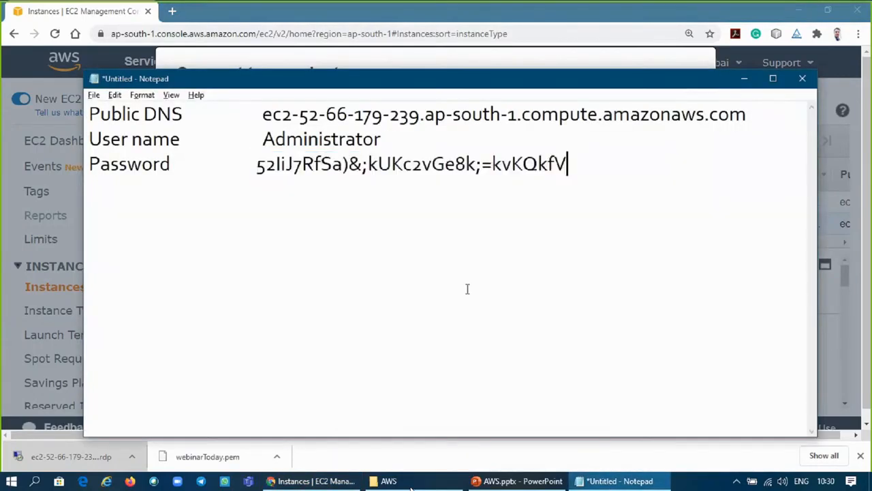
click(253, 168)
click(570, 164)
shift+click(258, 168)
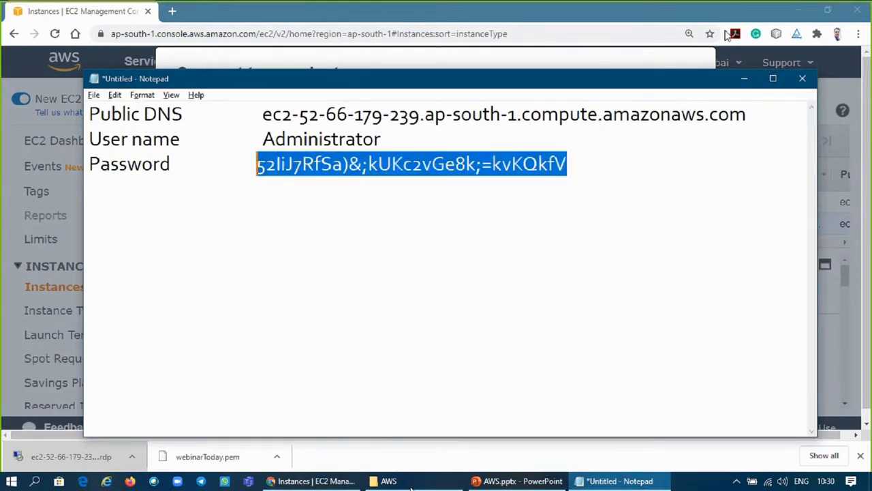
click(742, 81)
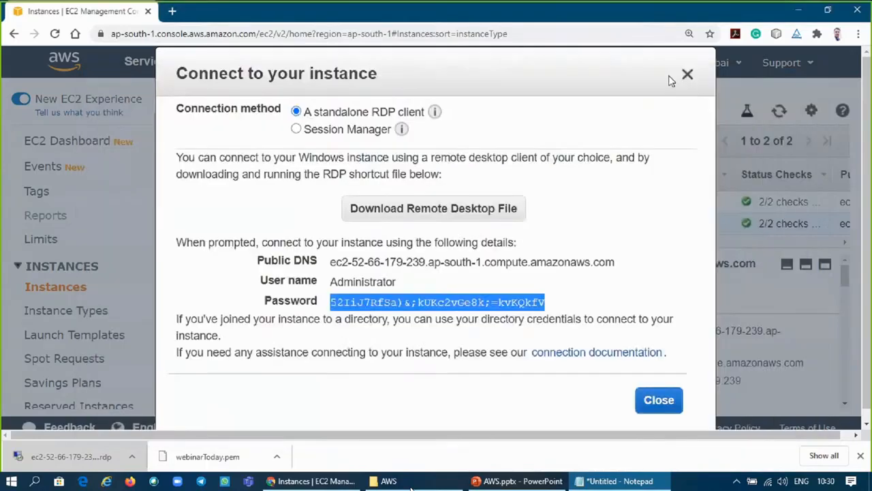
click(687, 75)
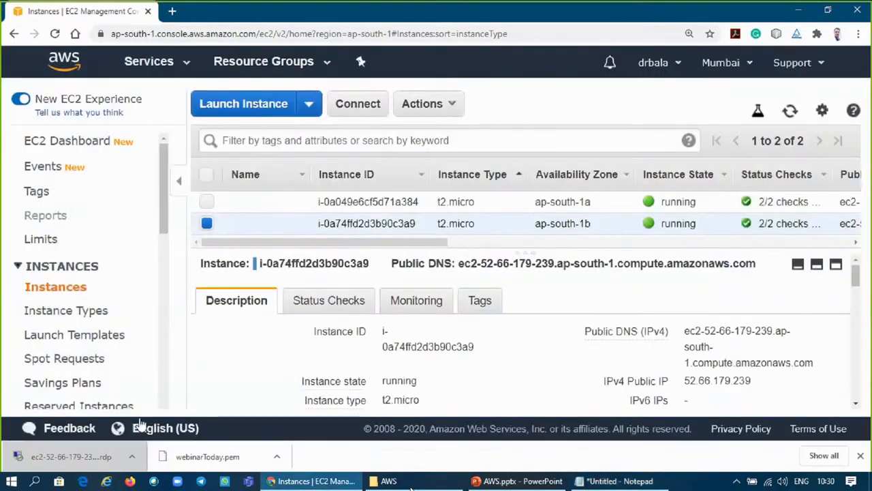
click(102, 458)
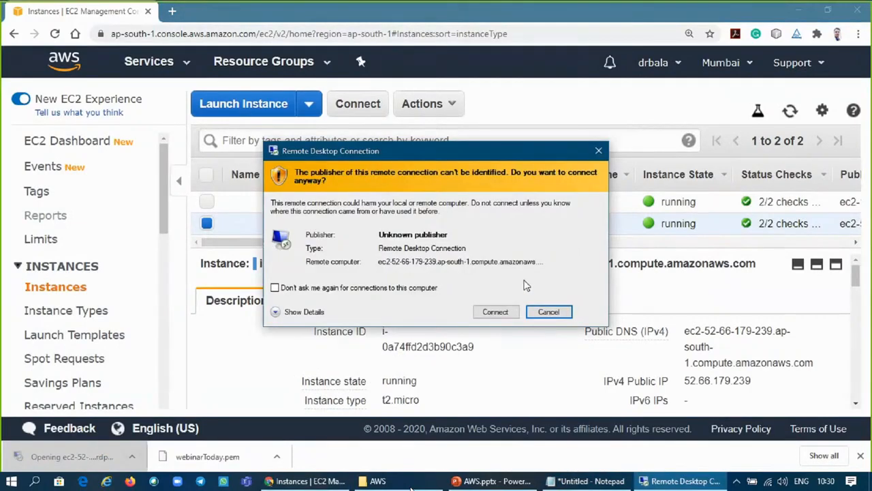
click(496, 312)
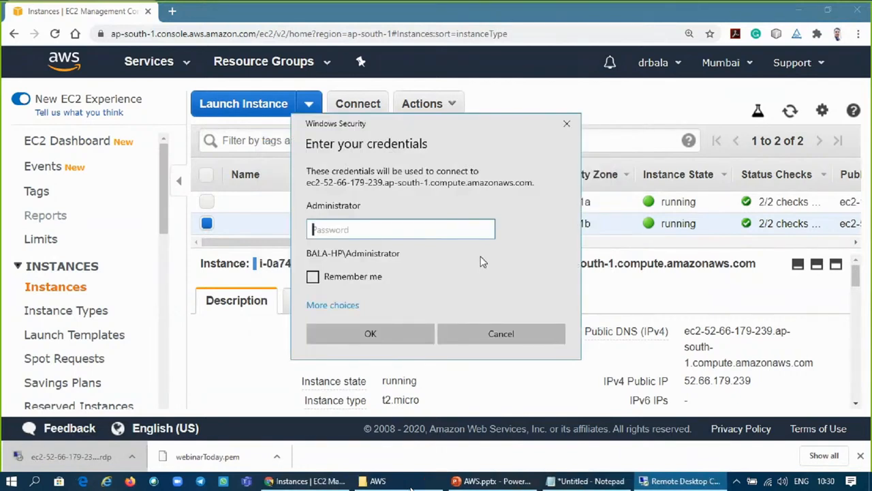
key(ctrl+v)
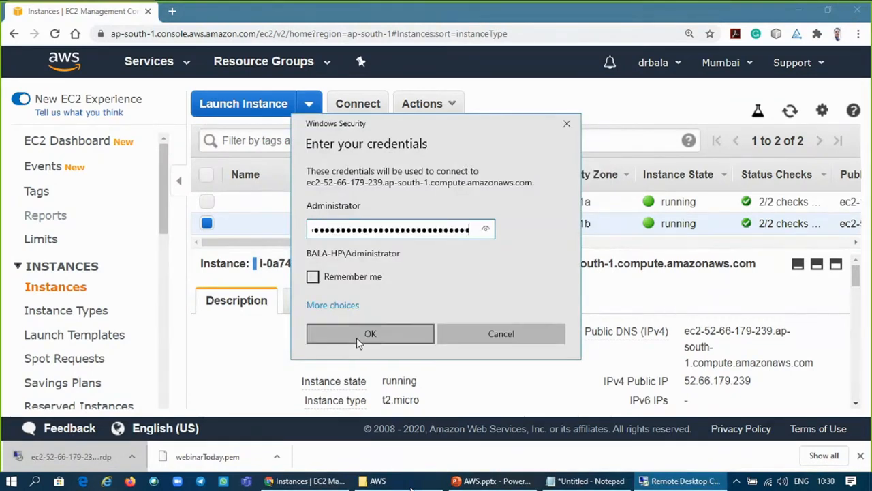
click(357, 338)
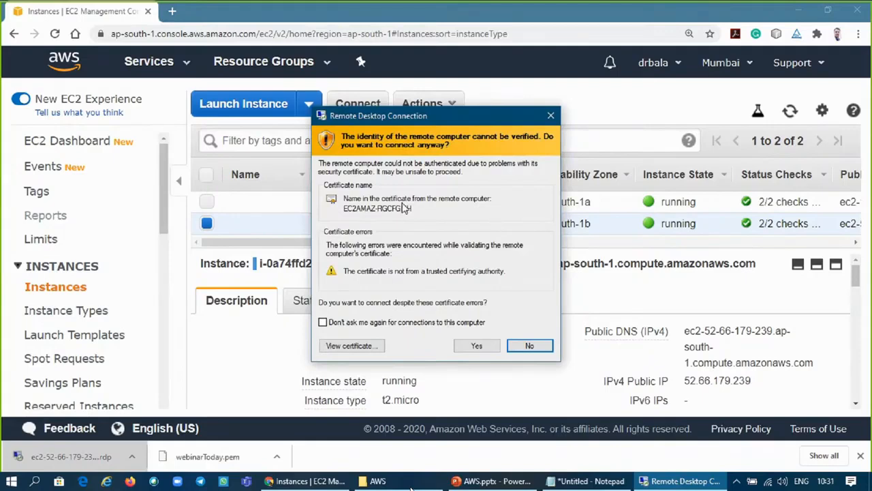
- Accept the remote computer's untrusted certificate and allow the server to be discoverable on Network 2
drag(421, 117, 462, 95)
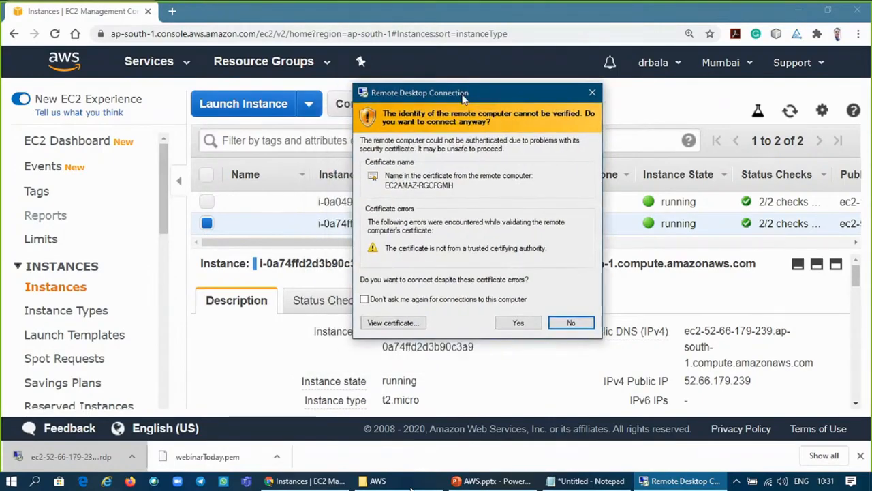
click(518, 323)
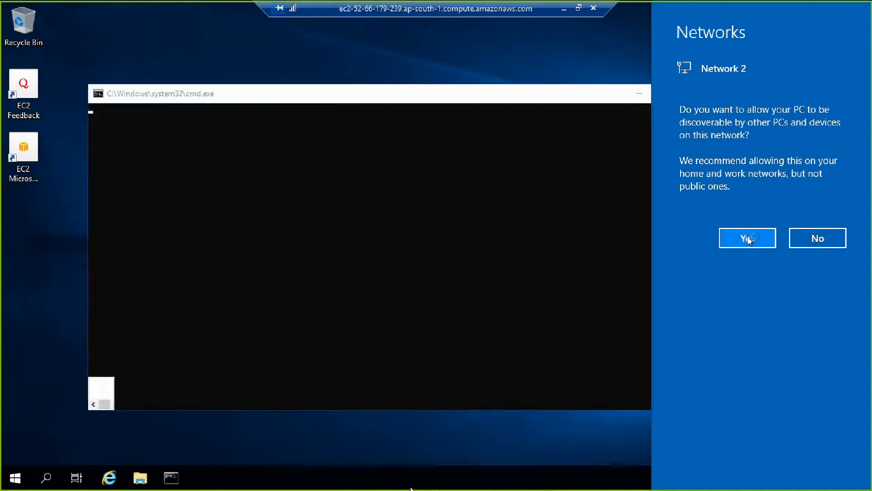
click(748, 238)
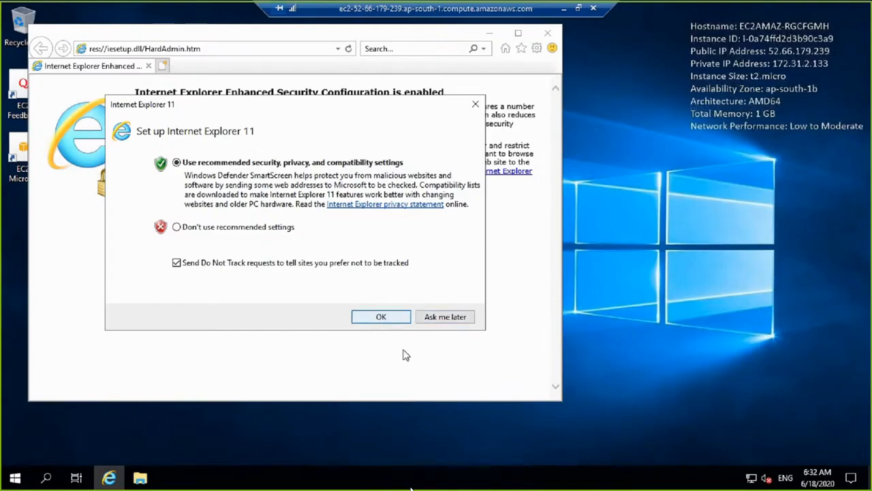
- Dismiss the Internet Explorer 11 setup on the server, try to open google.com, and close the security alert
click(476, 105)
click(293, 50)
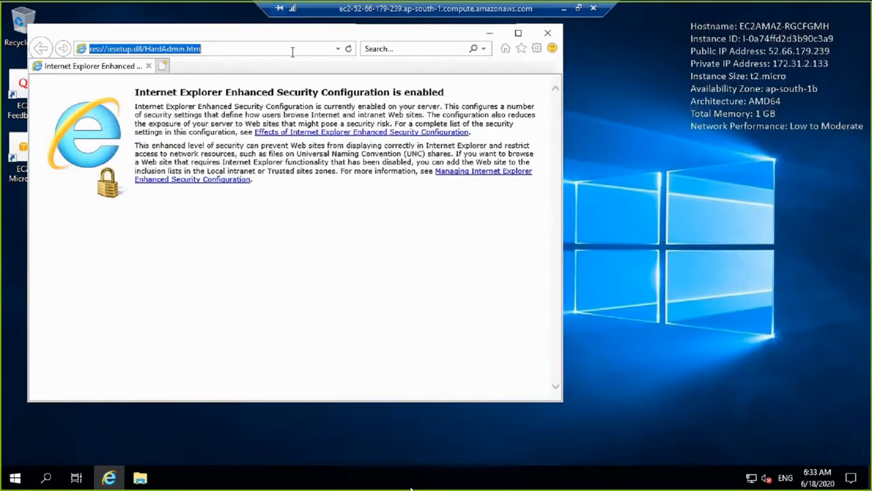
text(go)
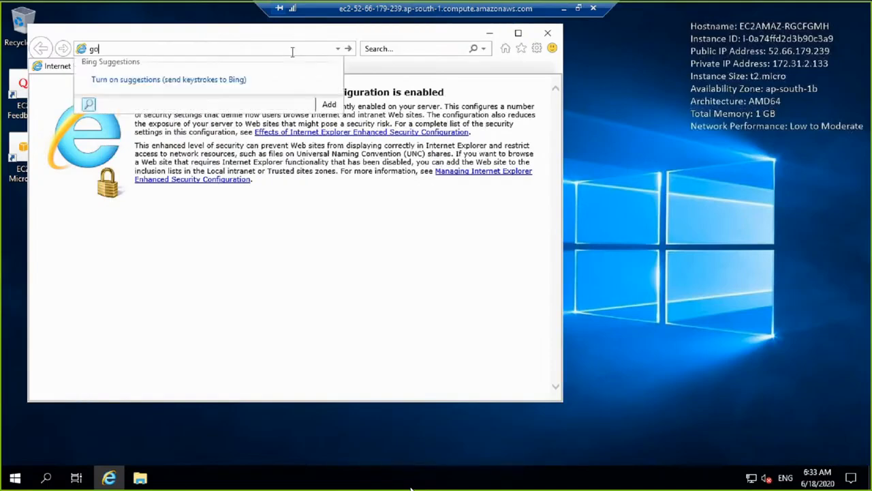
text(ogle.com)
key(Return)
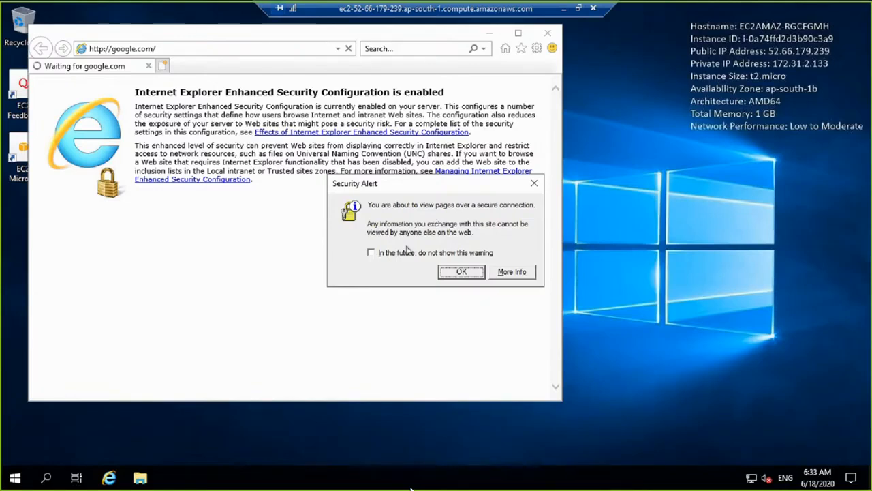
click(535, 184)
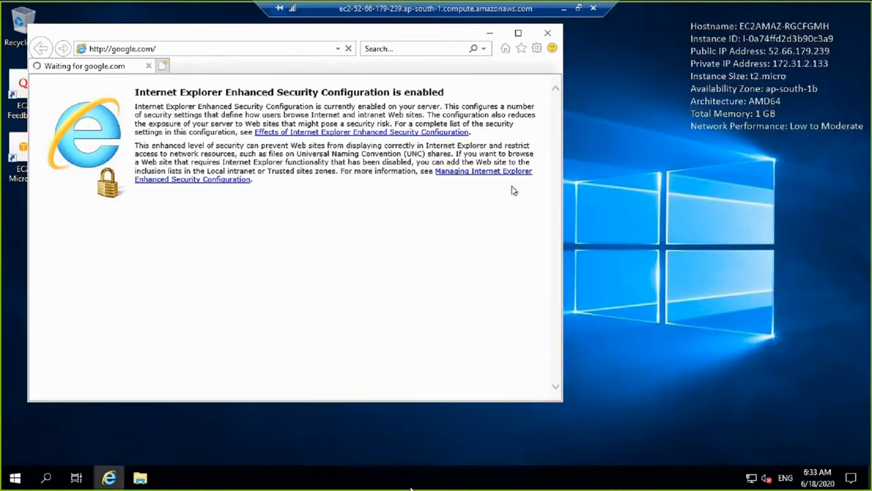
- Load google.com again, accept the secure connection alert, and close the blocked-content warnings
click(212, 45)
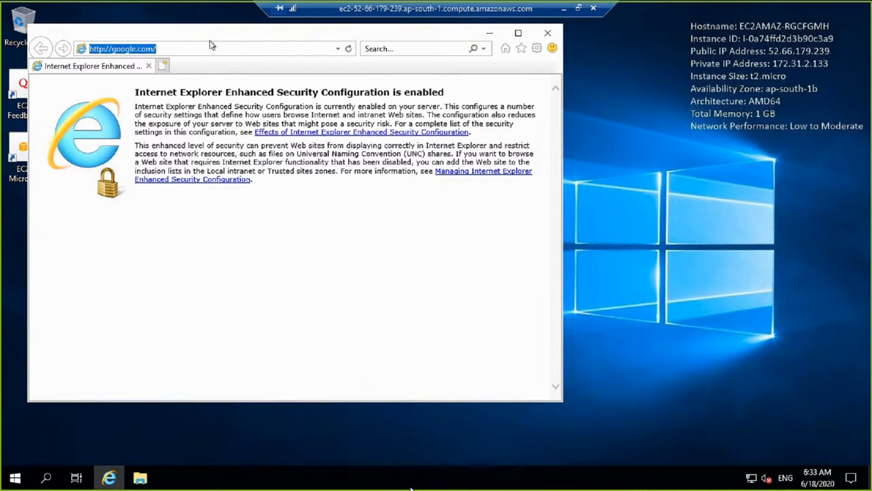
click(310, 48)
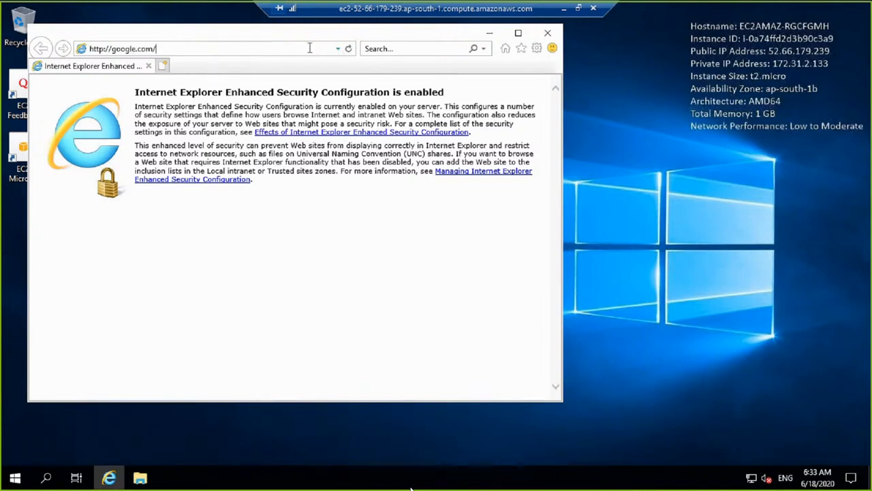
key(Return)
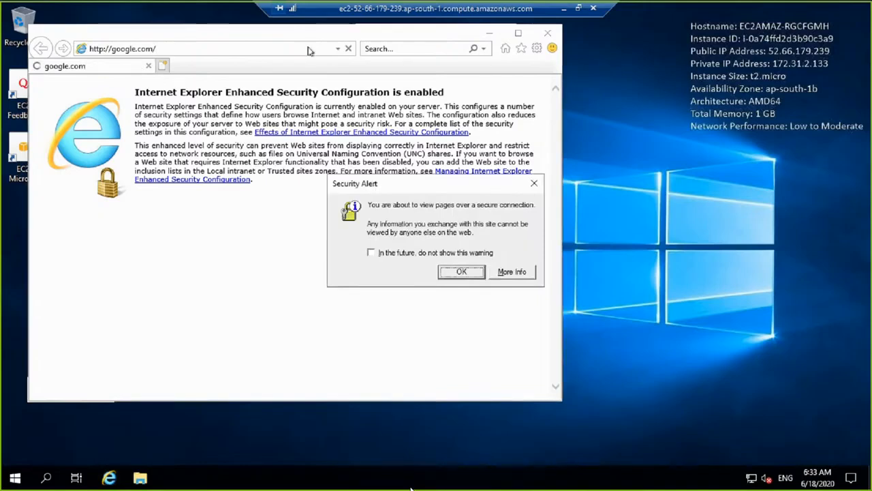
click(469, 272)
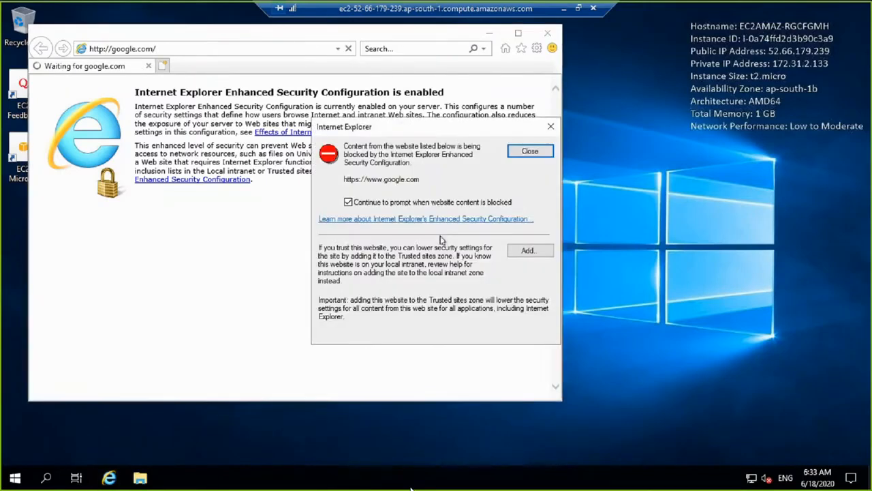
drag(406, 128, 335, 123)
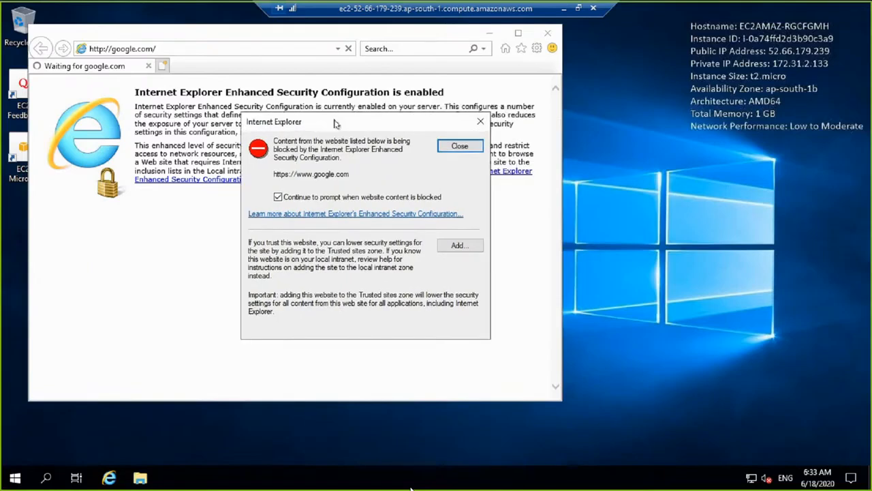
click(458, 149)
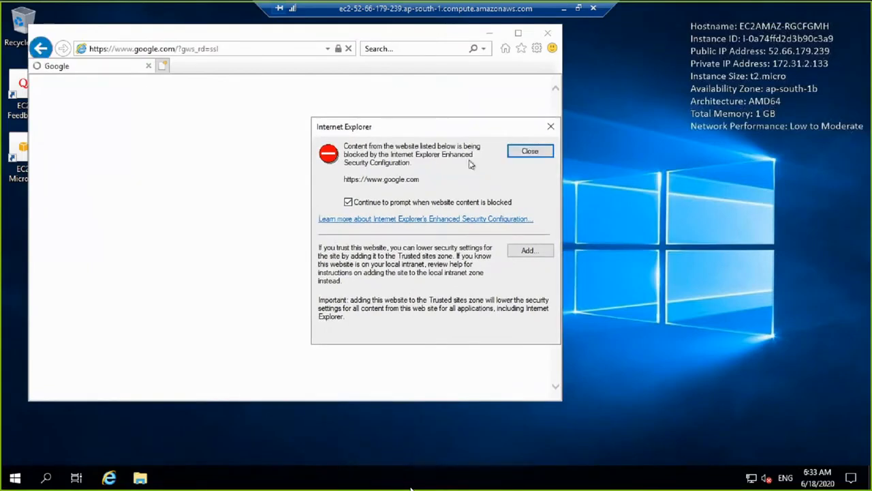
click(515, 154)
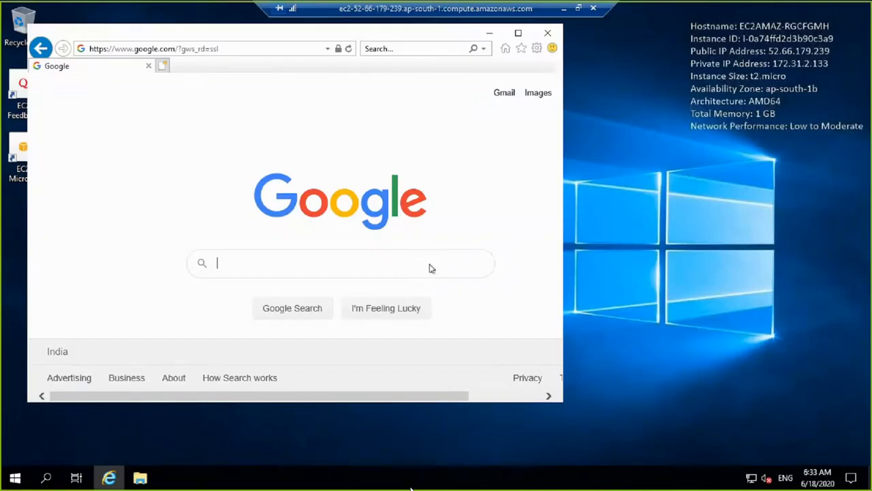
- Launch Server Manager, dismiss the Windows Admin Center message, and display the Local Server properties
click(15, 479)
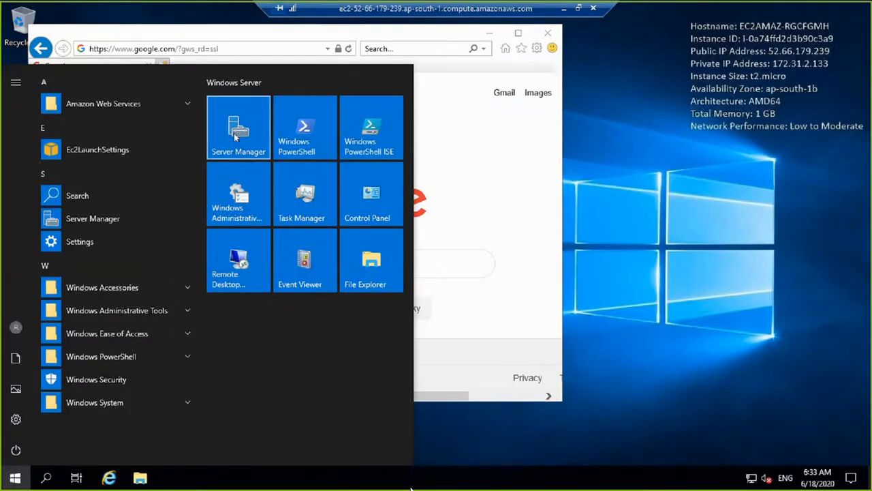
click(235, 137)
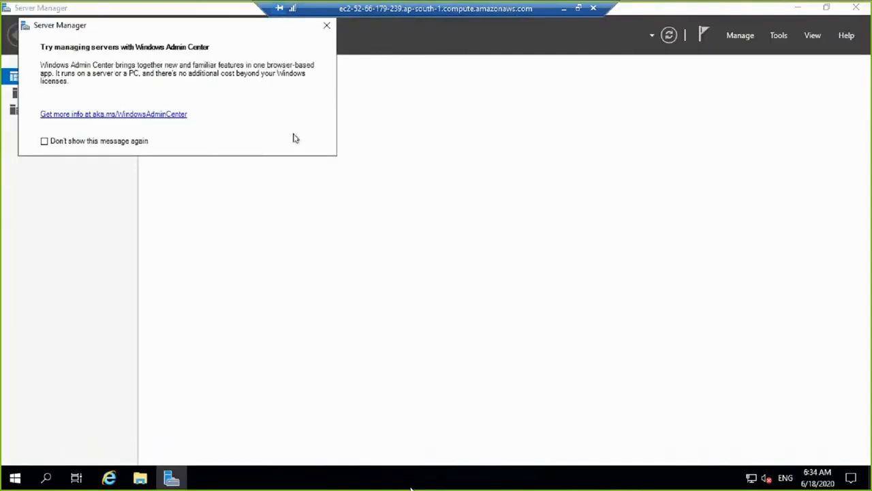
click(326, 26)
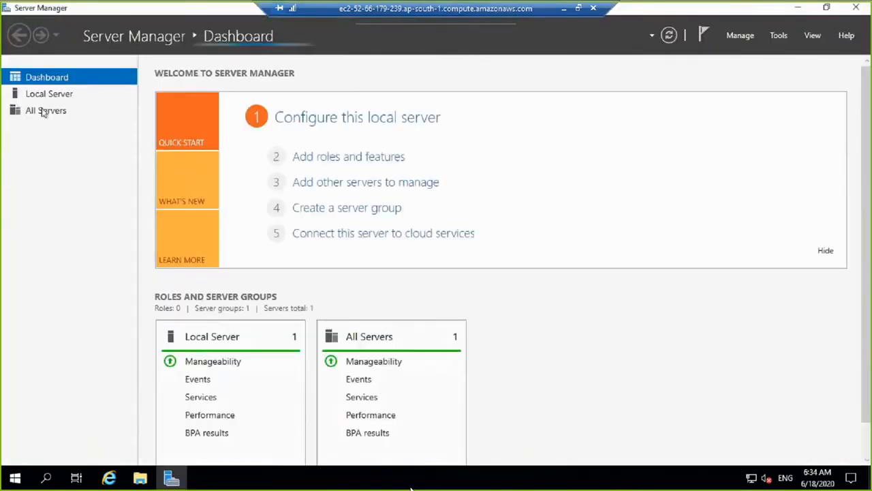
click(43, 111)
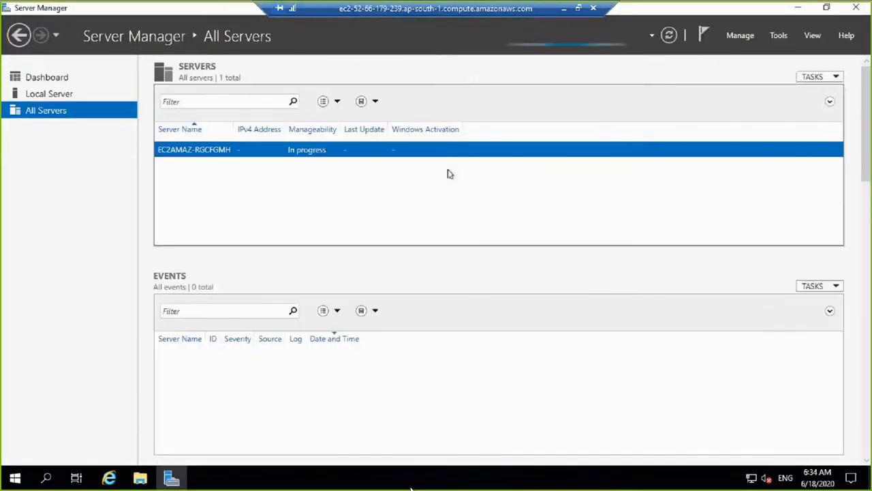
click(57, 96)
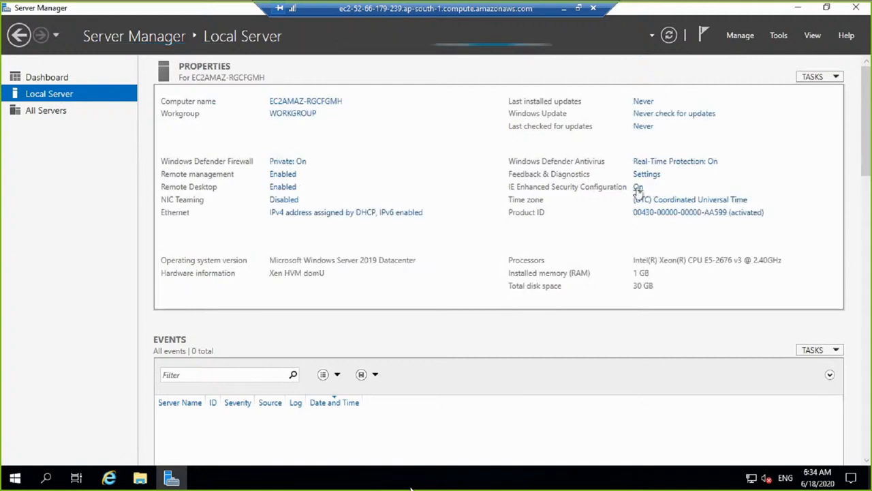
- Turn off IE Enhanced Security Configuration for both Administrators and Users
click(636, 188)
click(354, 222)
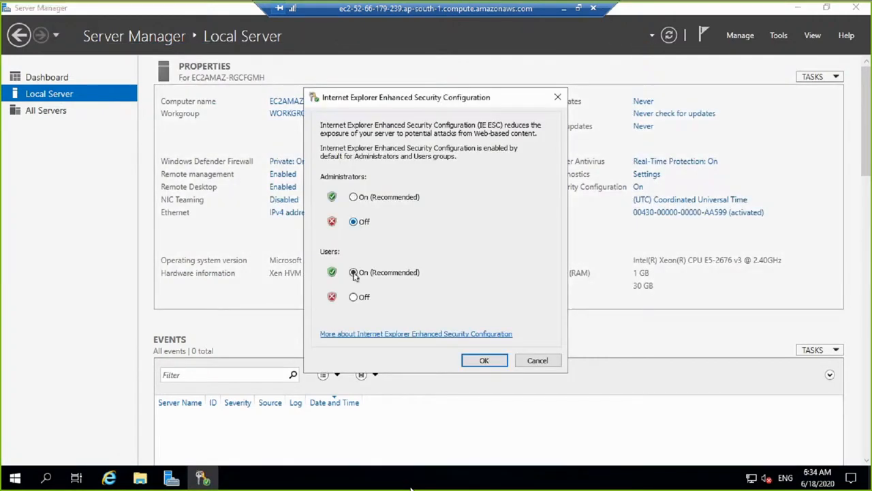
click(355, 297)
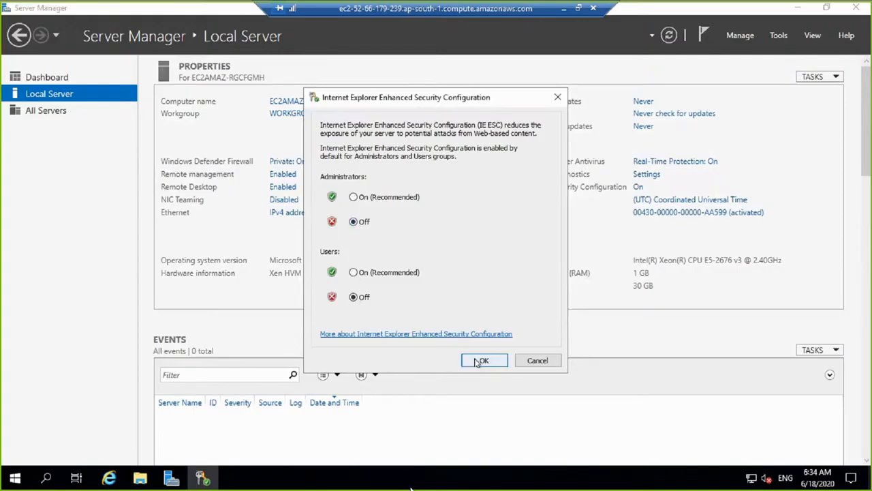
click(472, 357)
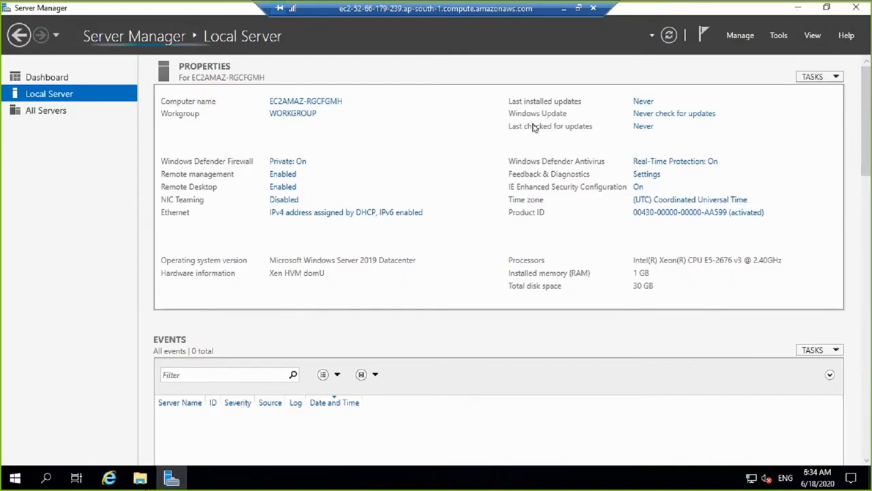
- Test browsing with a Google search for "asdf sadfas" in Internet Explorer, and close the browser to return to Server Manager's All Servers view
click(19, 35)
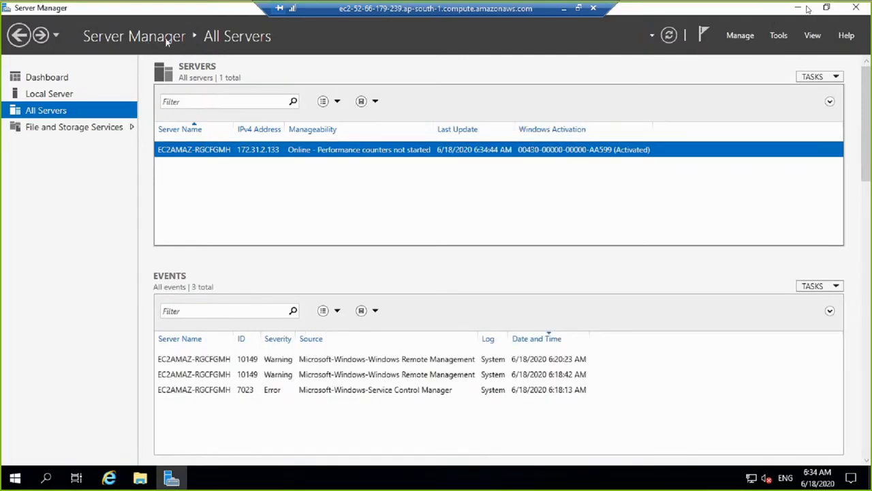
click(109, 477)
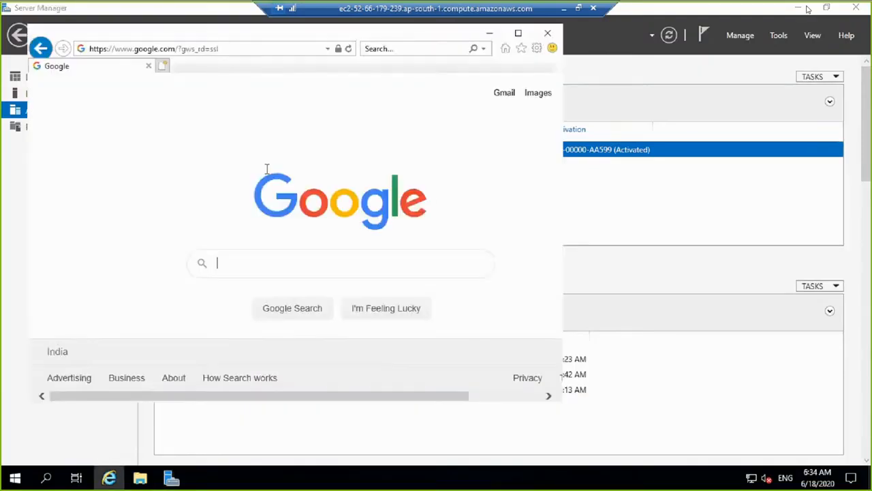
click(289, 46)
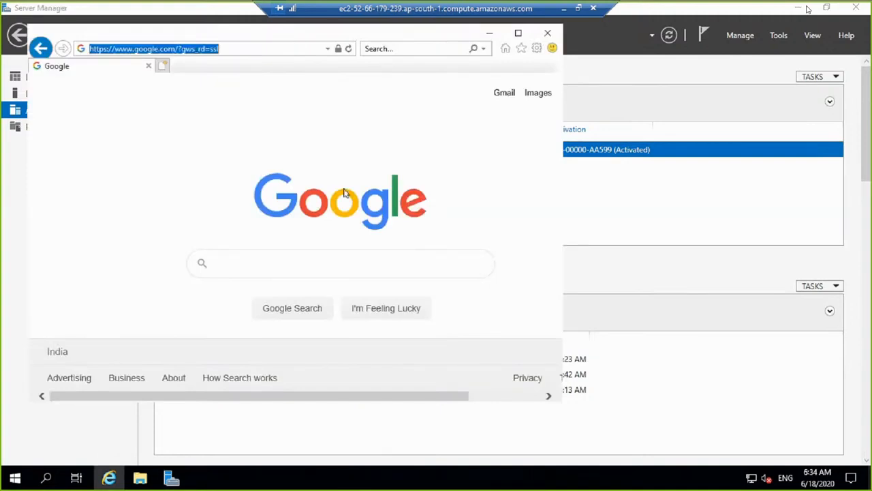
click(314, 270)
text(asdf sadfas)
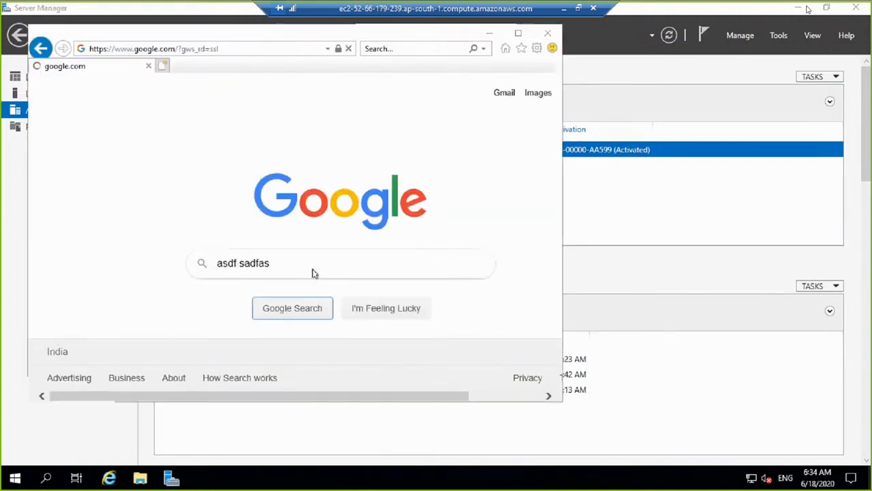
key(Return)
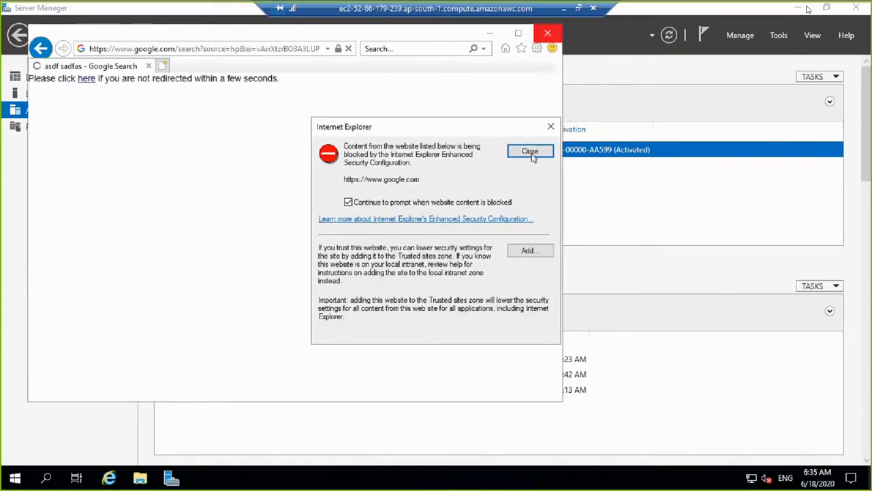
click(547, 38)
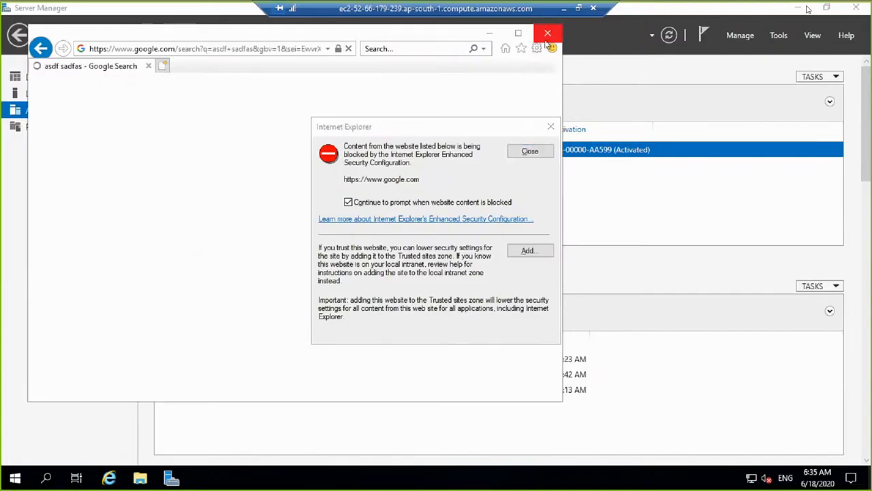
click(686, 206)
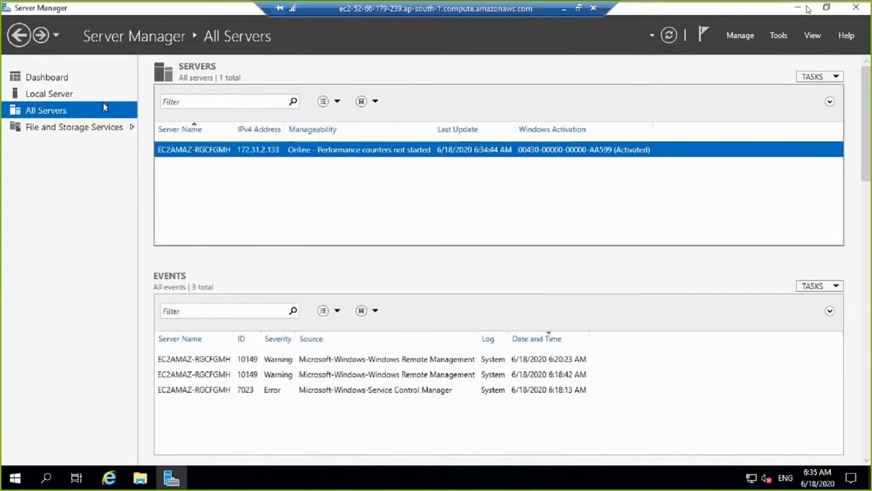
- Return to the Local Server properties and confirm IE Enhanced Security Configuration as Off for both Administrators and Users
click(50, 114)
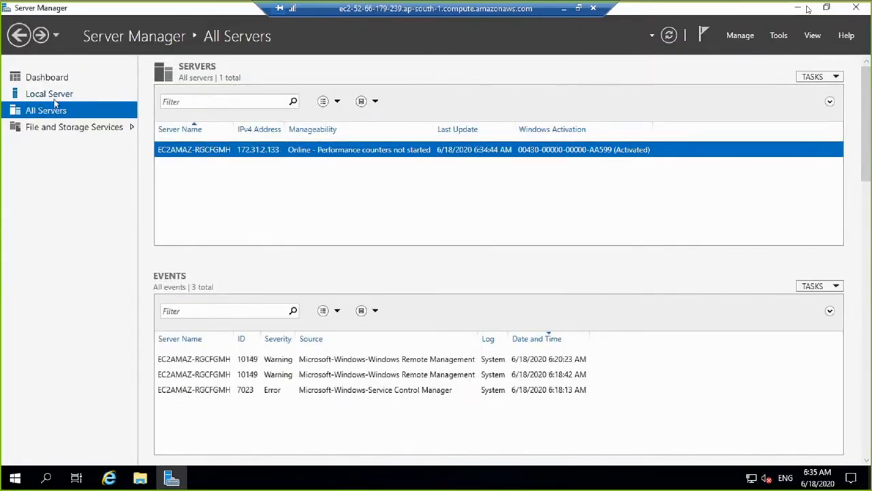
click(54, 99)
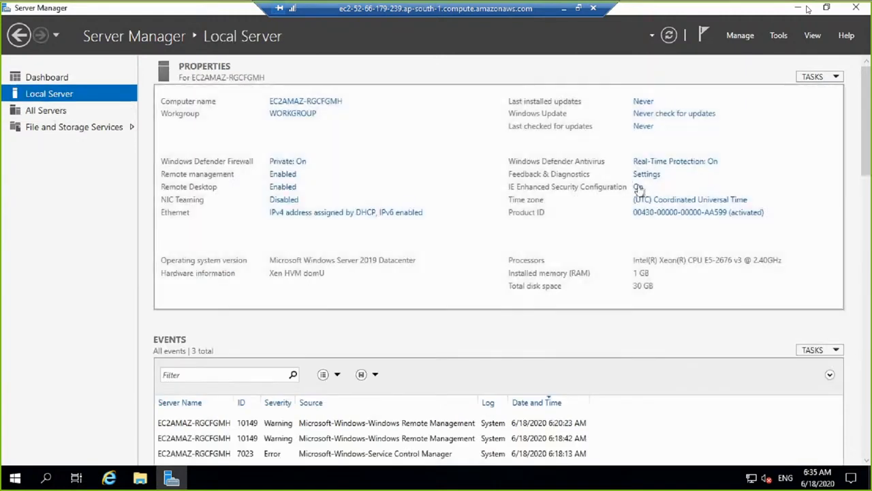
click(638, 187)
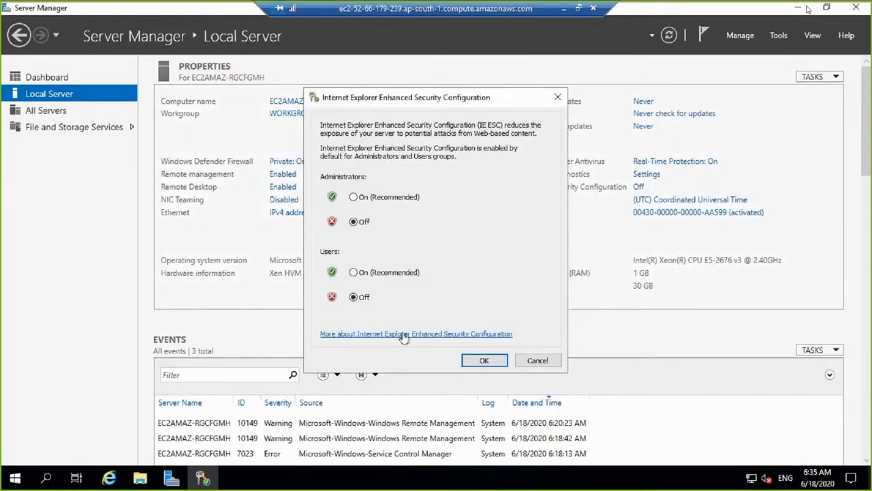
click(482, 360)
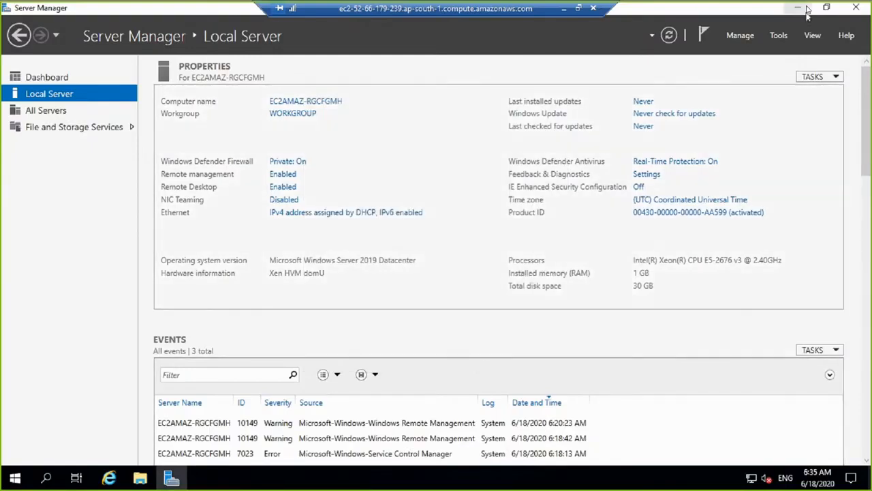
- Minimize Server Manager, dismiss the blocked-content warning, and close the old Internet Explorer window
click(807, 10)
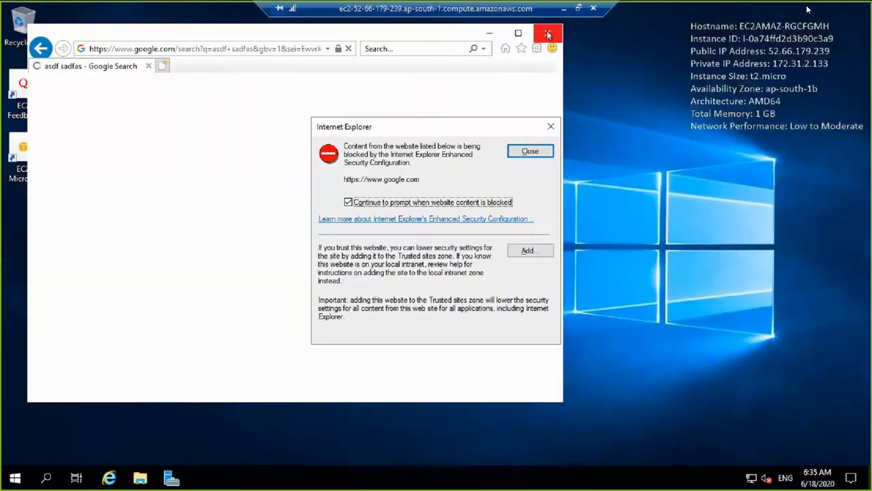
click(536, 152)
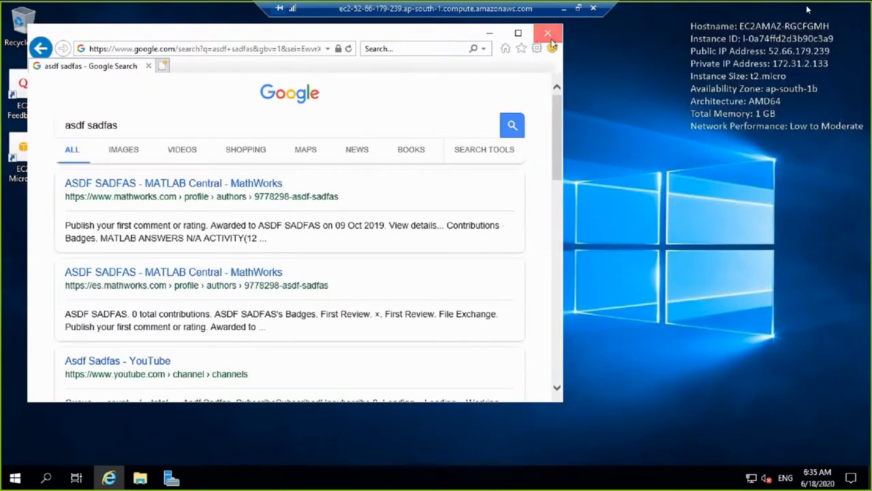
click(550, 36)
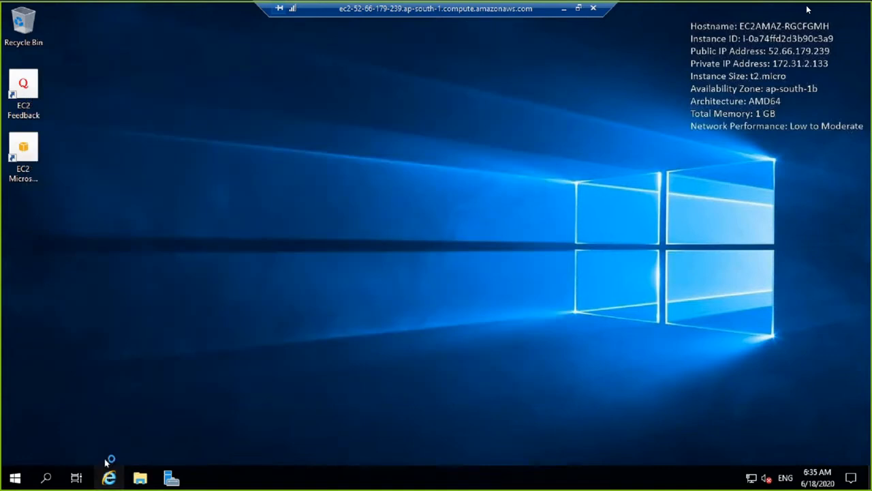
- Reopen Internet Explorer, load google.com, test browsing with a search for "asdfsdafsda", and close the browser
click(109, 476)
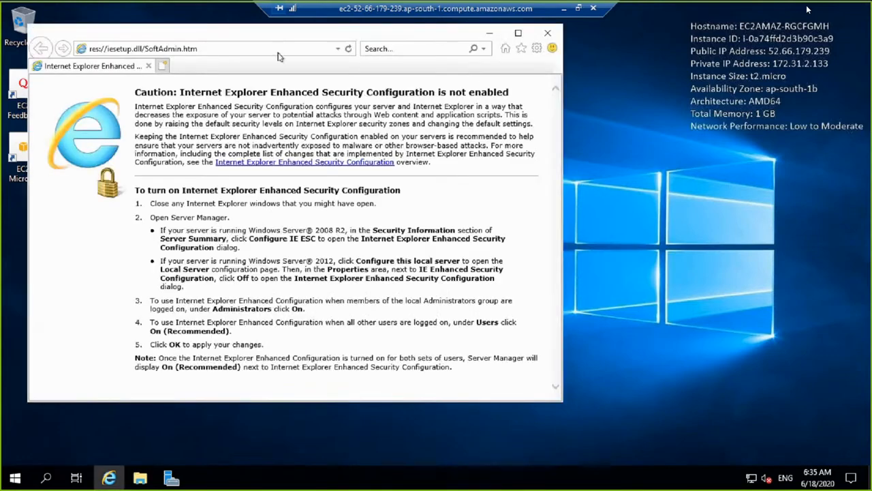
click(280, 47)
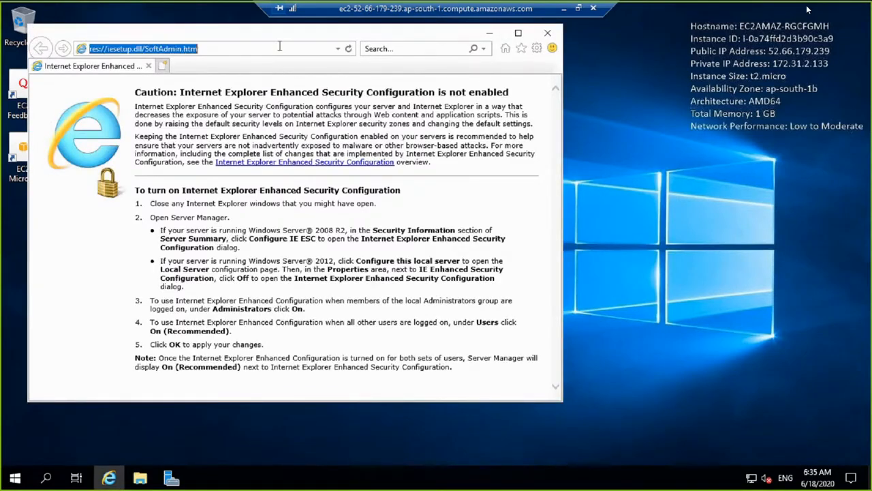
text(google.com/)
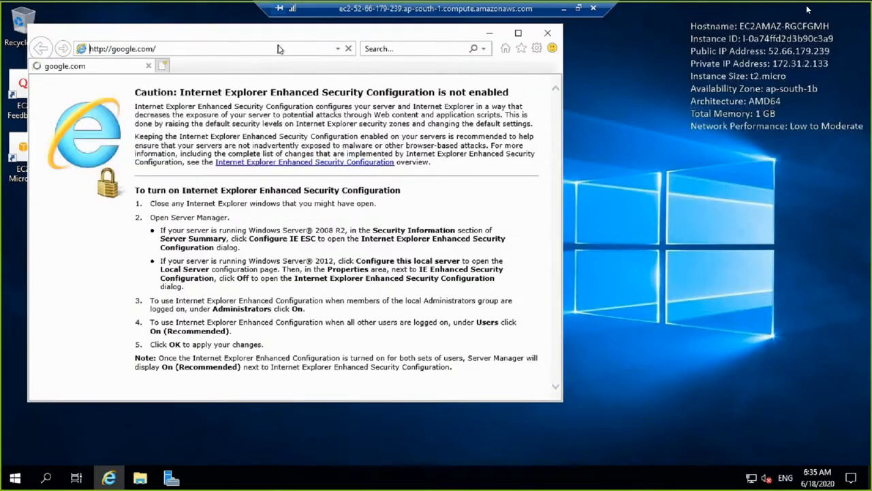
key(Return)
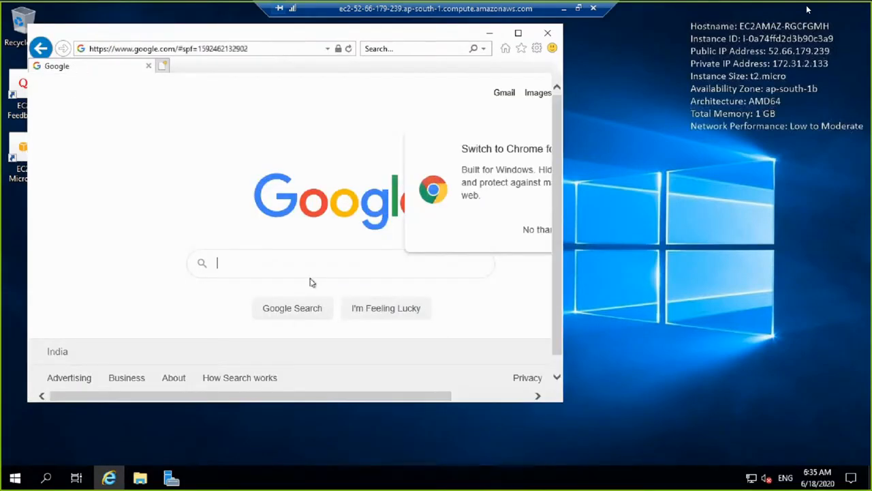
text(asdfsdafsda)
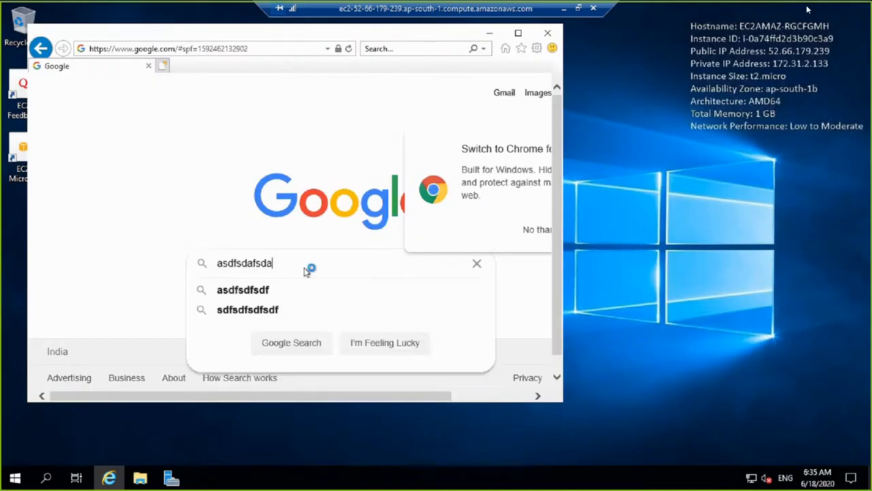
key(Return)
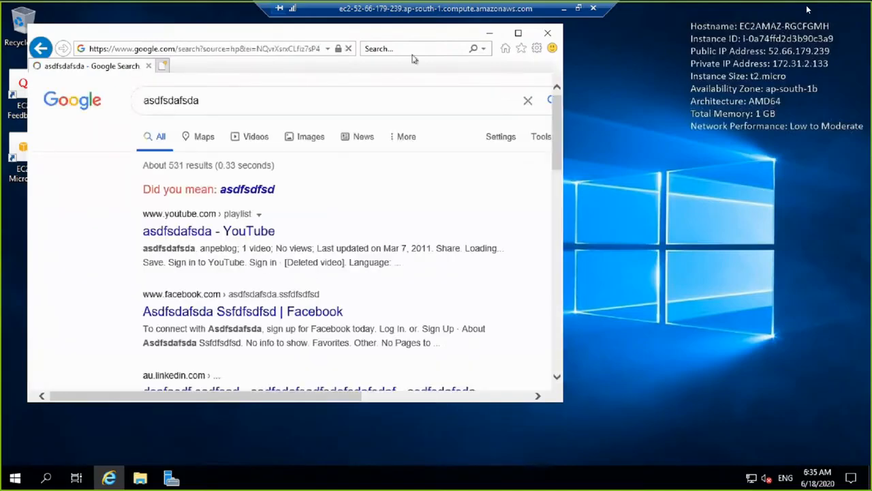
click(548, 36)
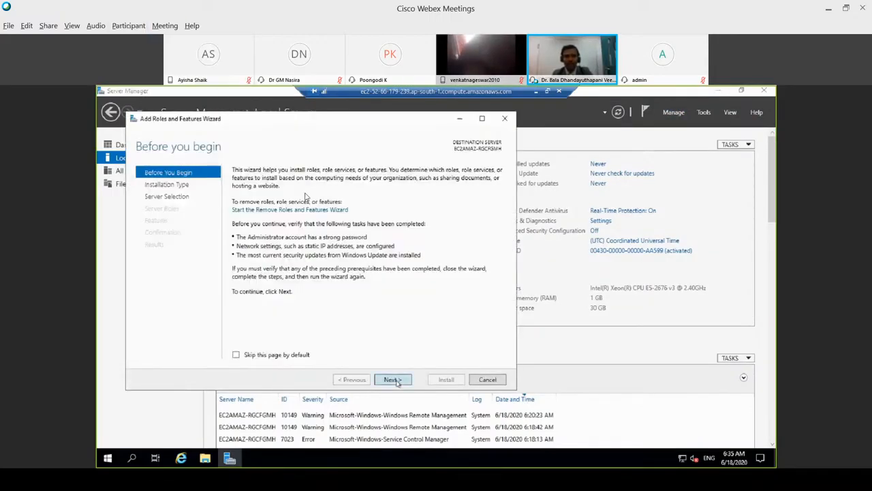
- Check the Webex meeting chat, look through the participant list, and return to the full-screen shared view
click(481, 436)
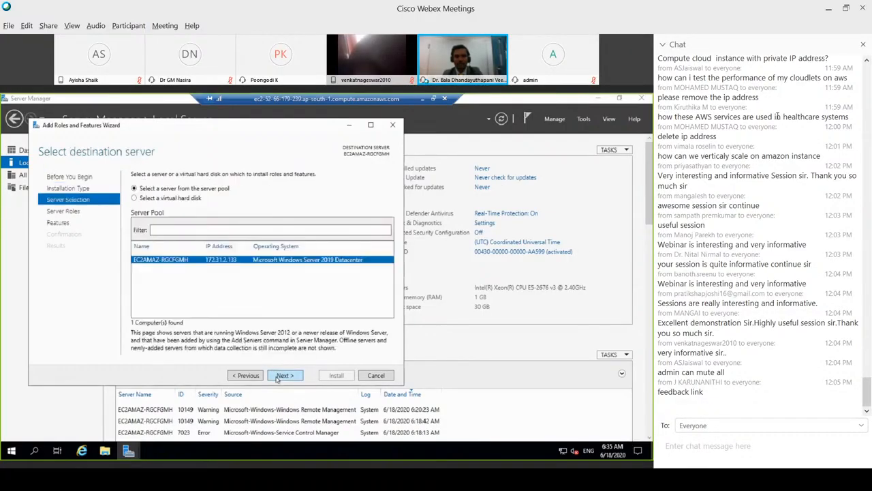
click(863, 45)
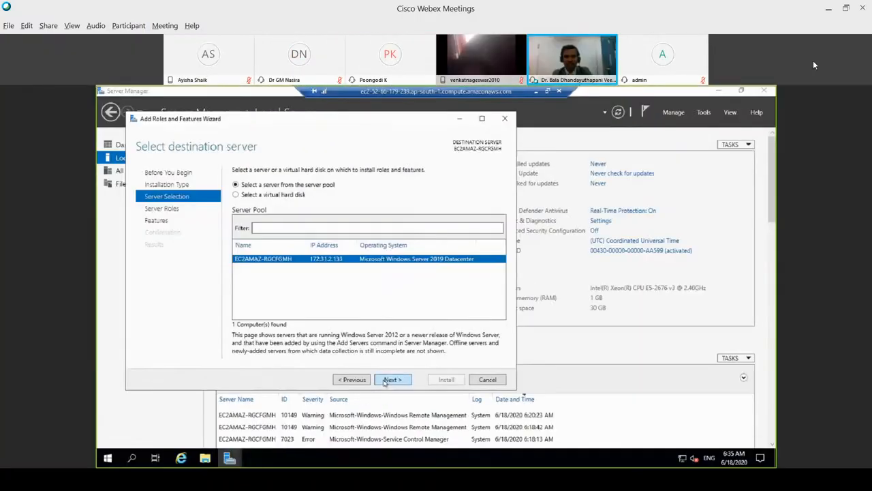
click(468, 447)
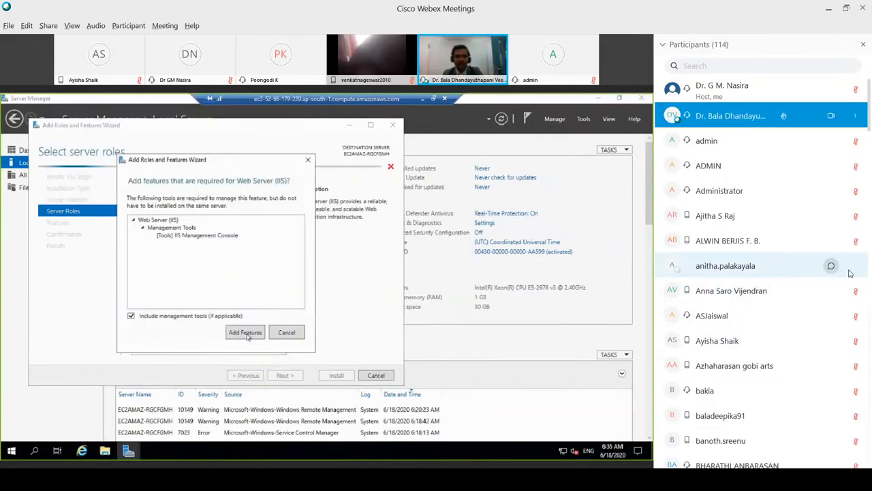
scroll(852, 273, down, 15)
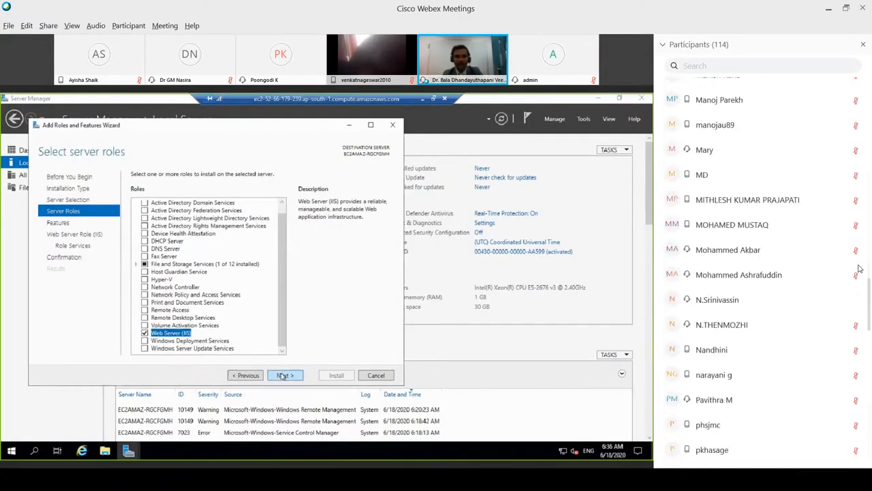
scroll(858, 269, down, 10)
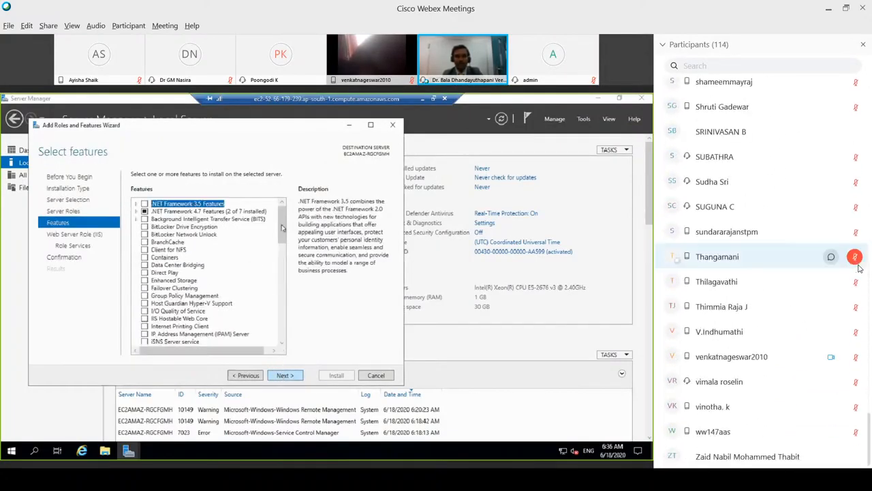
scroll(859, 268, up, 20)
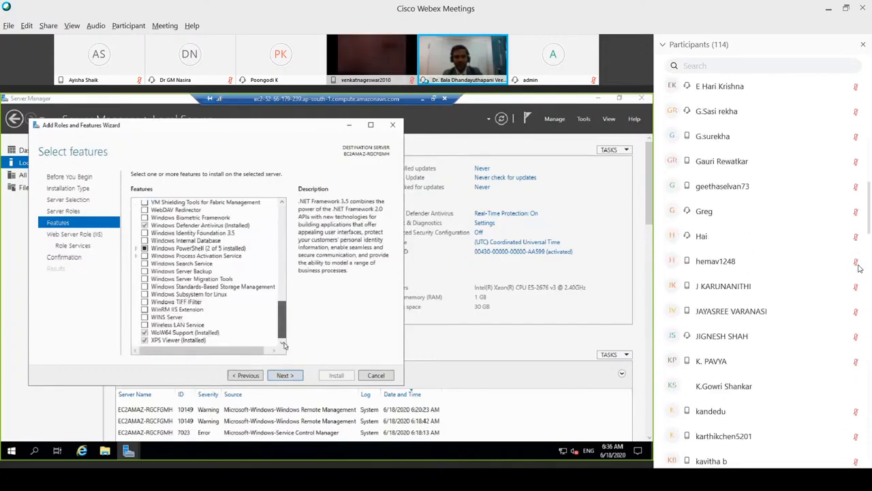
scroll(859, 268, up, 10)
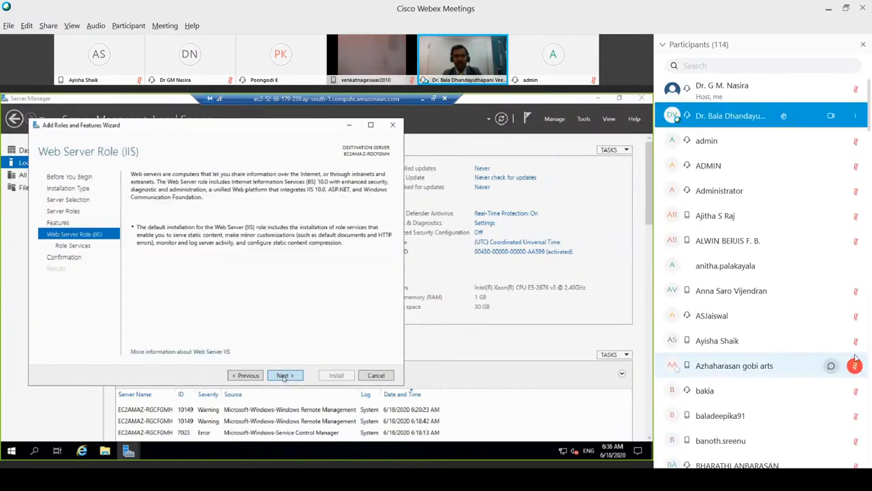
double_click(564, 275)
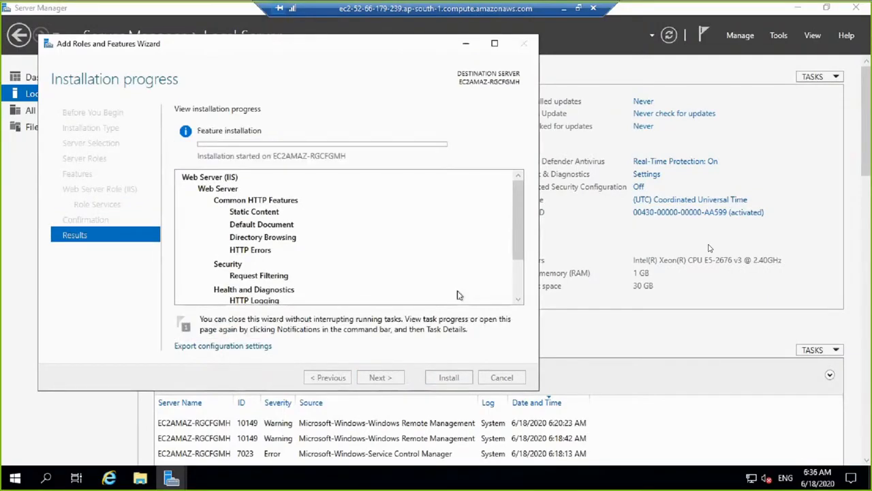
- Minimize the remote session and the EC2 console, and show the Application Architecture slide of AWS.pptx in PowerPoint
click(563, 13)
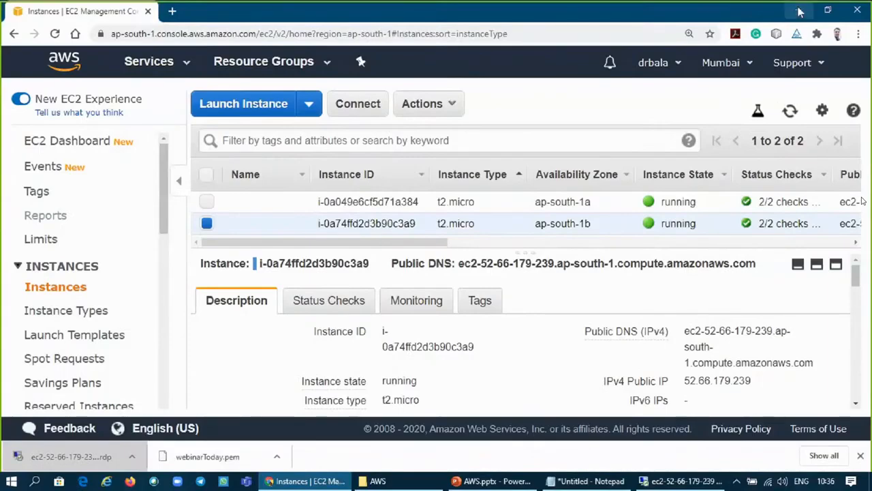
click(800, 11)
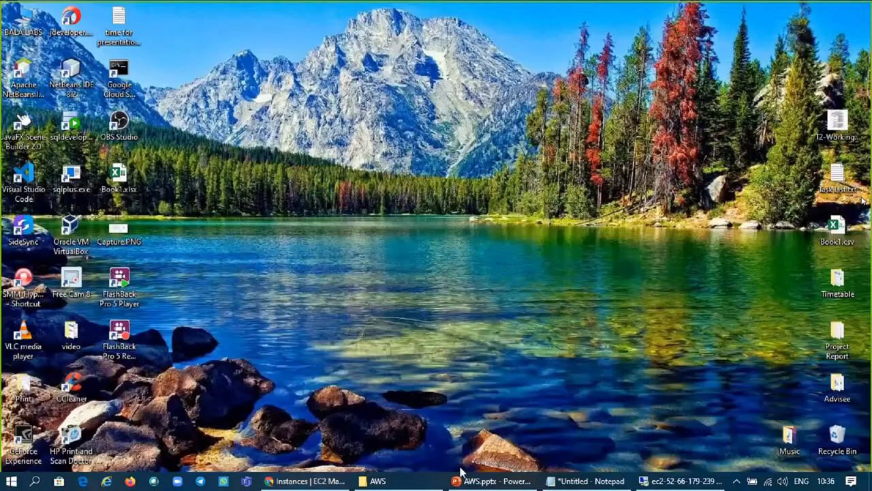
click(465, 481)
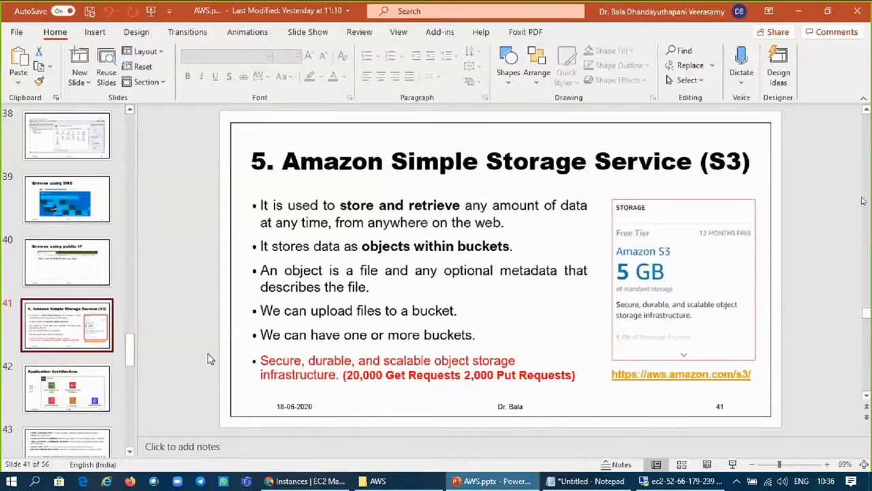
key(Down)
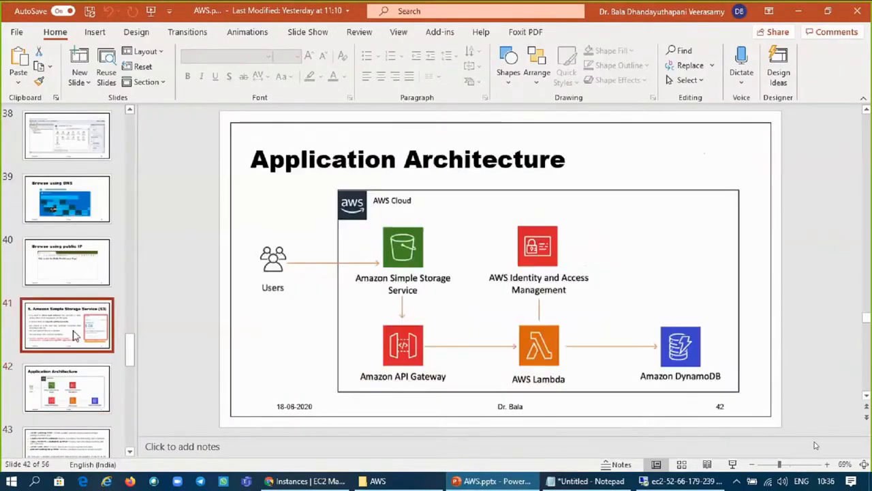
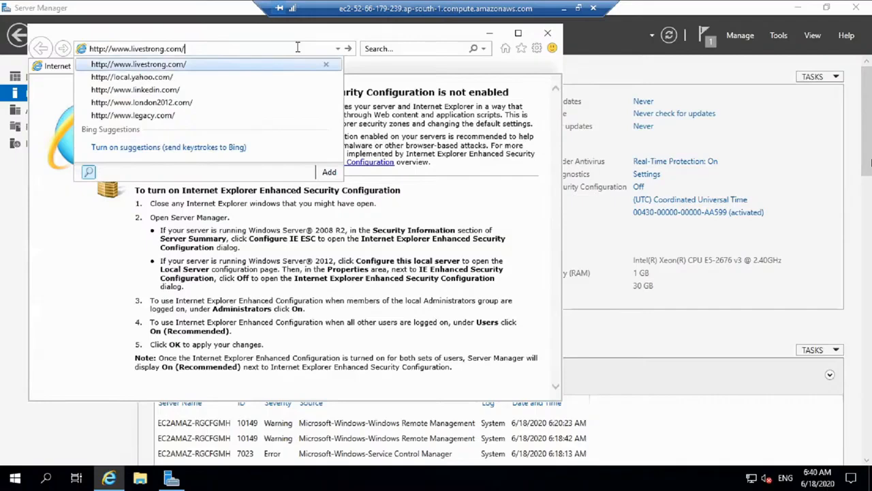
- Load localhost in the server's Internet Explorer to test the IIS web server, and move the browser window aside
key(ctrl+a)
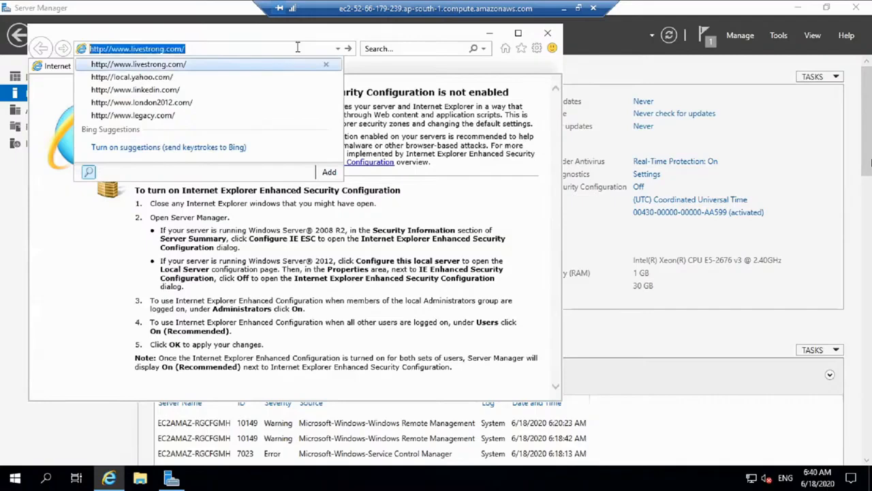
text(loca)
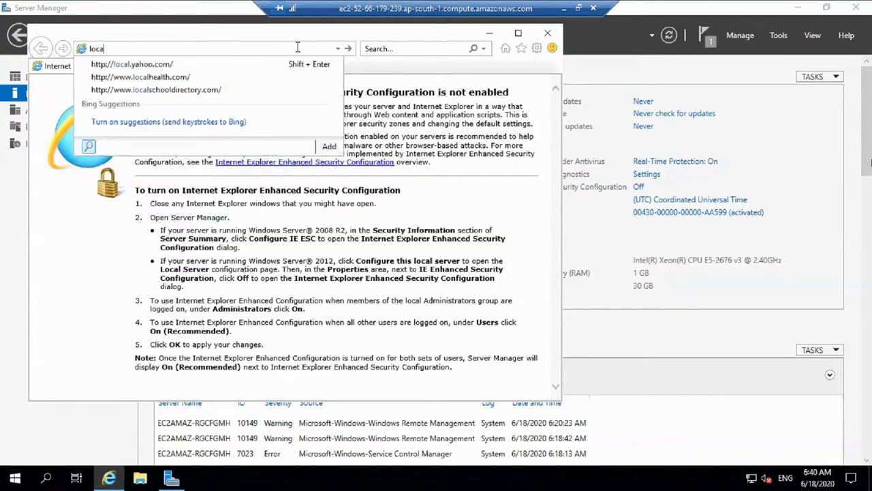
text(lhos)
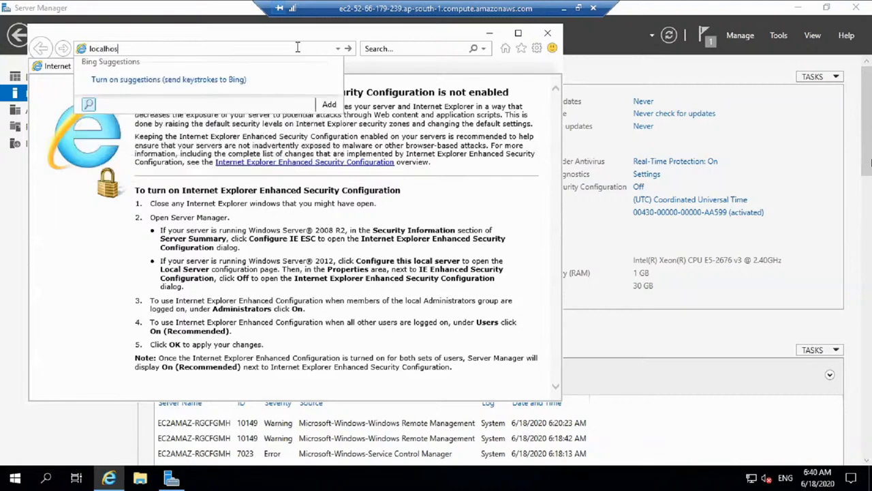
text(t)
key(Return)
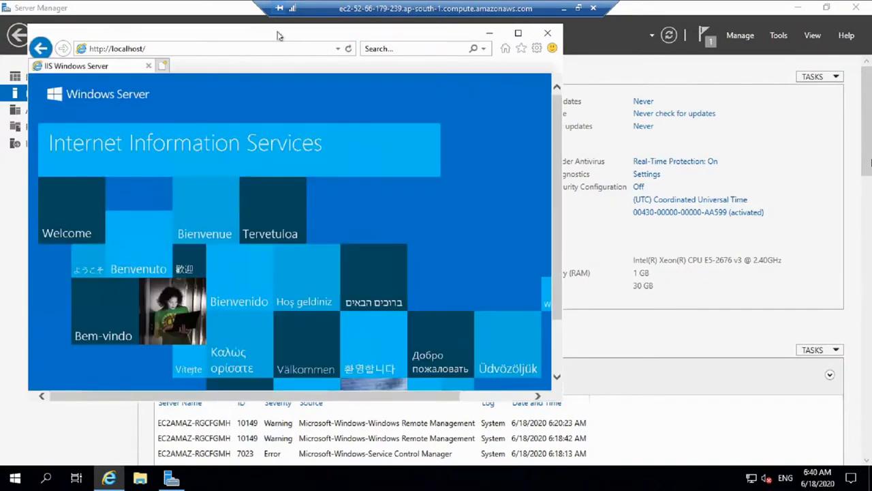
drag(277, 35, 487, 64)
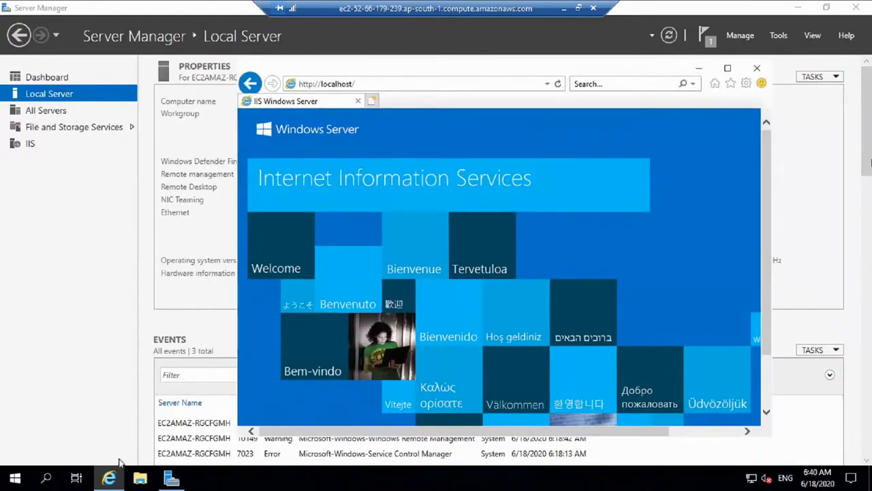
- Browse to the C:\inetpub\wwwroot folder in File Explorer on the server
click(141, 478)
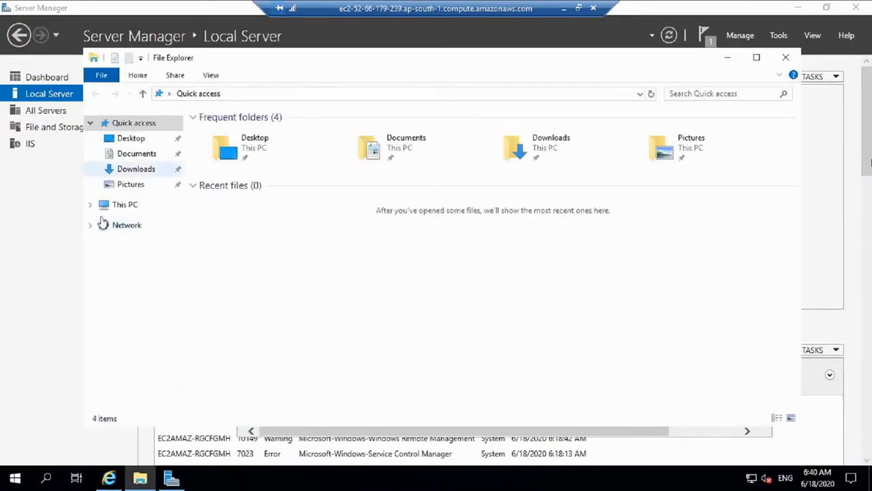
click(90, 205)
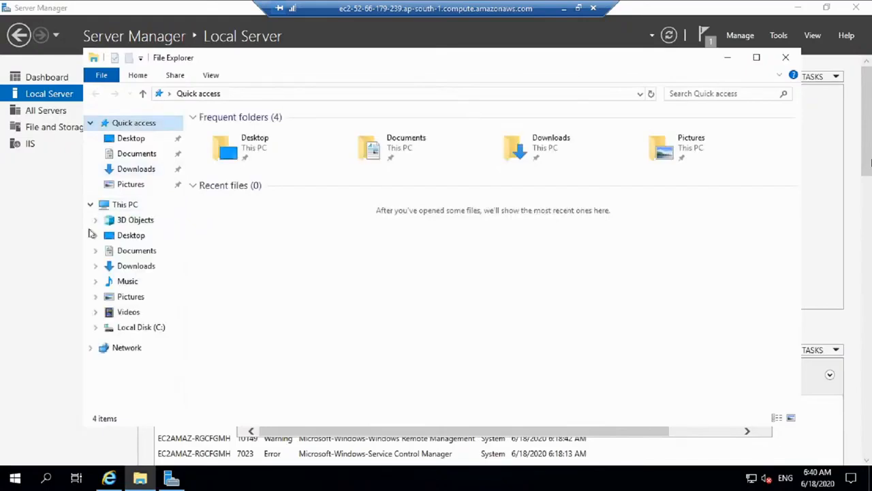
click(95, 328)
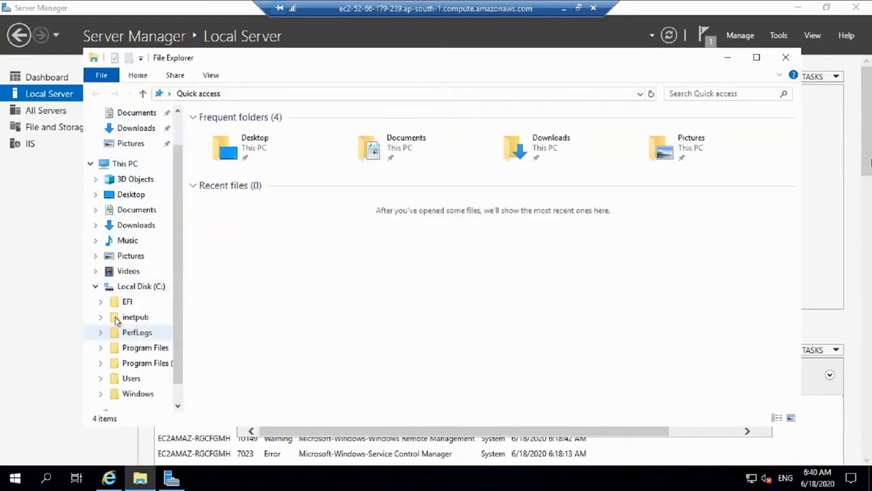
click(134, 318)
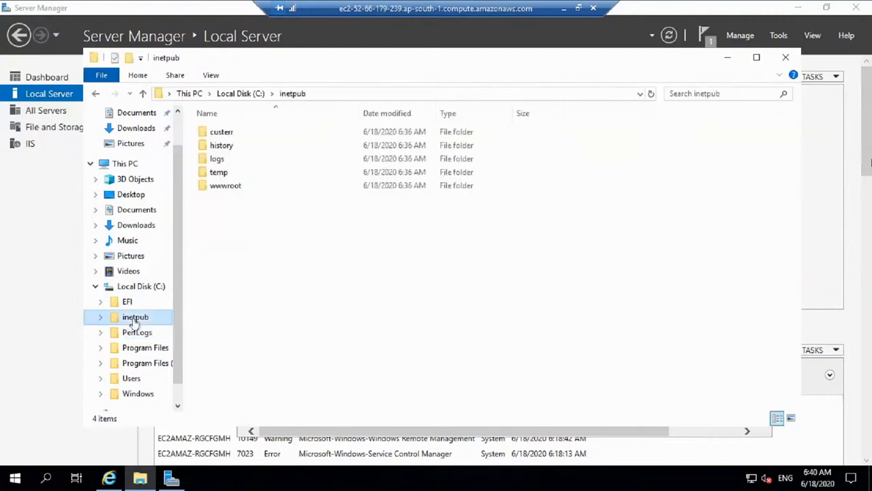
double_click(225, 191)
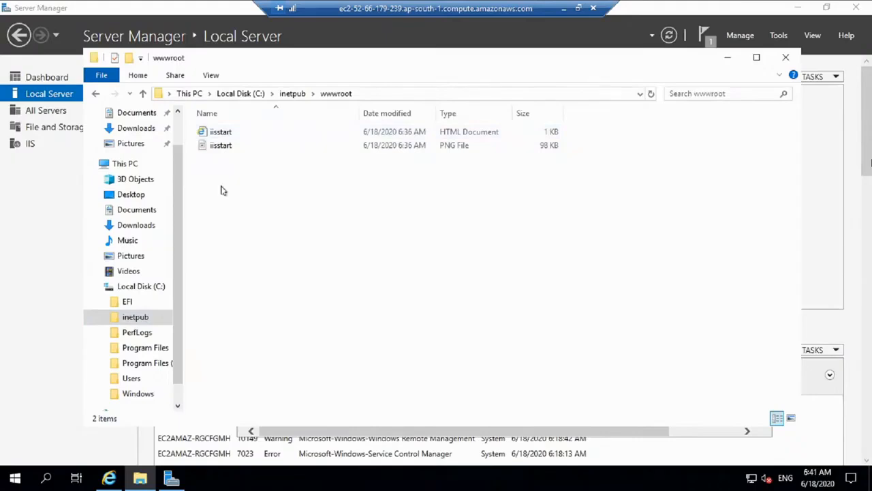
- Open a blank Notepad document on the server and turn on Word Wrap
key(super+r)
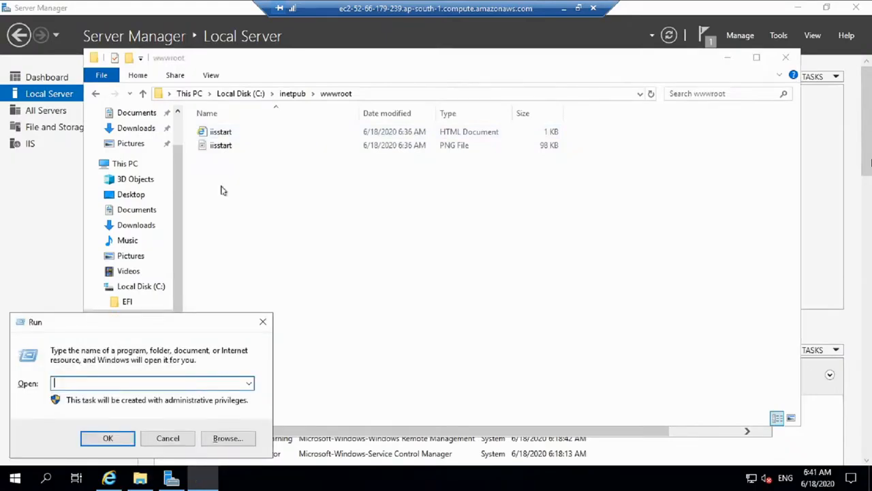
text(notepad)
key(Return)
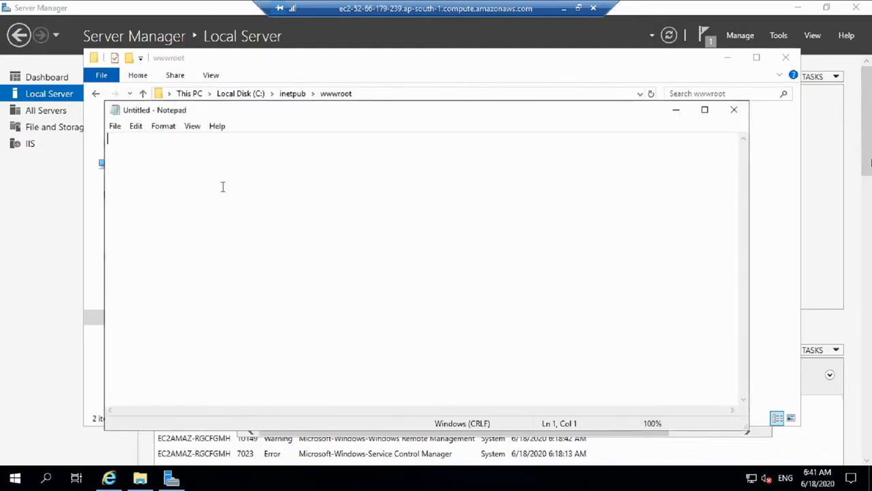
click(167, 127)
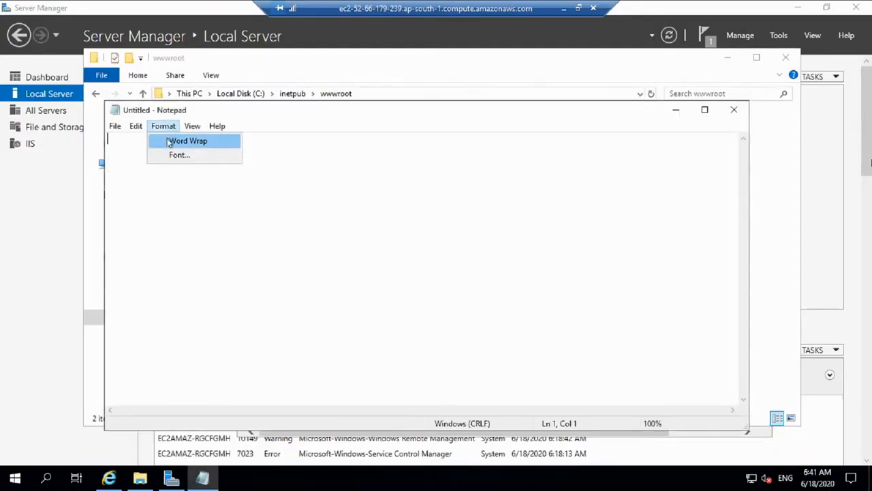
click(170, 141)
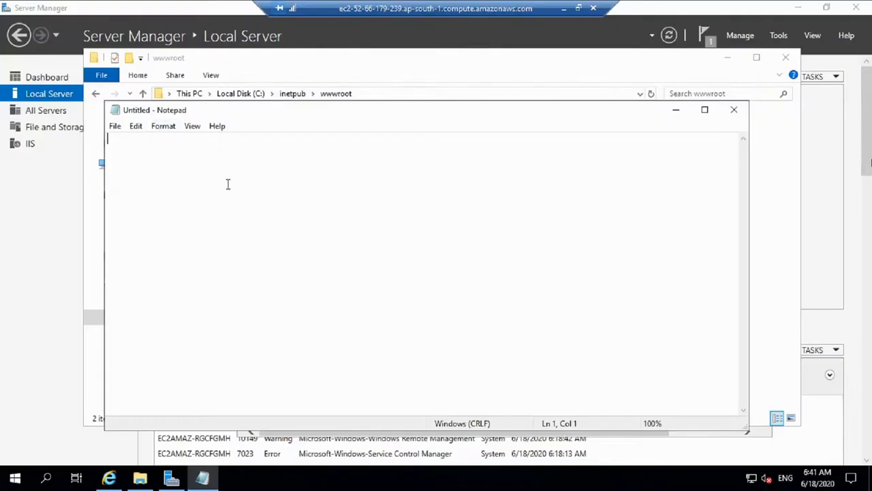
click(200, 131)
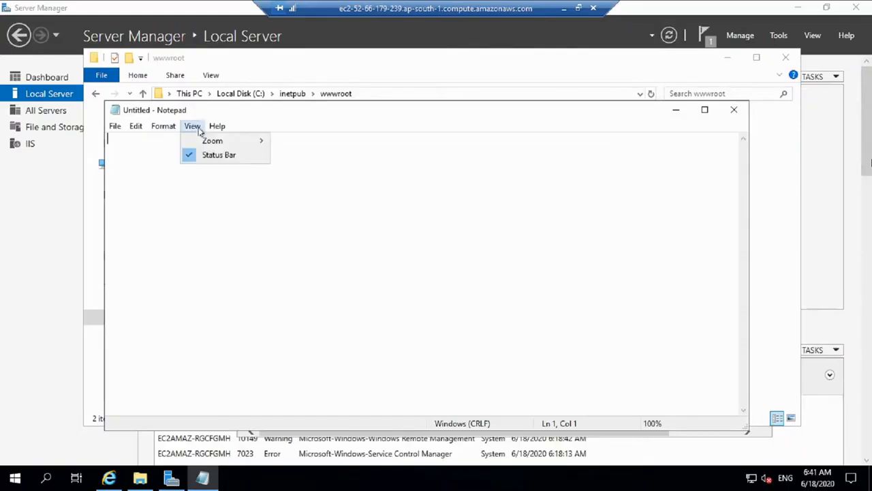
click(358, 256)
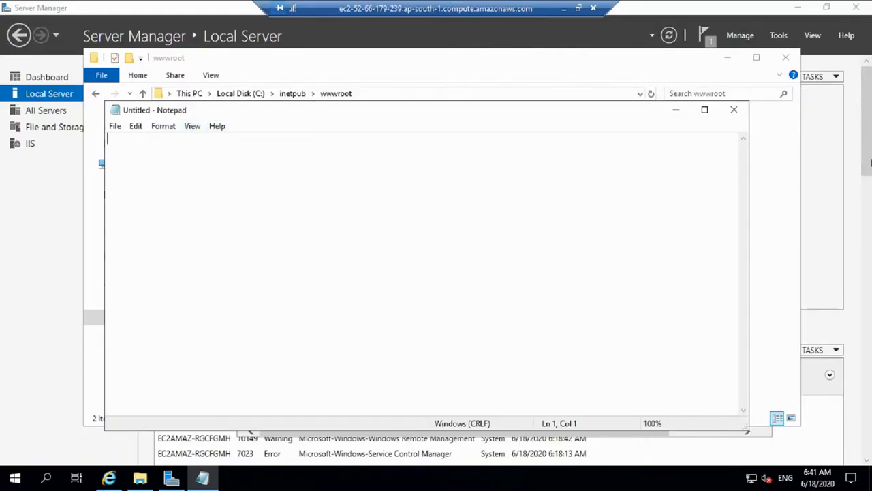
- Write the page skeleton on four separate lines: <HTML>, <BODY>, </BODY> and </HTML>
text(sdf)
key(BackSpace)
key(BackSpace)
key(BackSpace)
text(<)
key(Right)
text(HTML>)
key(BackSpace)
key(BackSpace)
text(L>)
key(Return)
text(<BODY>)
key(Return)
text(</BODY)
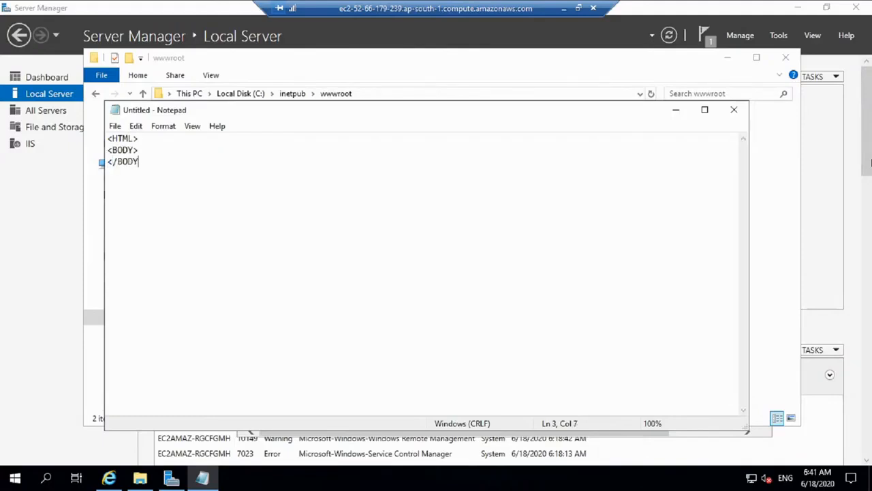
text(?)
key(BackSpace)
text(>)
key(Return)
text(</HTML>)
- Insert the line "<H1> Hellow welcome to all for this webinar</h1>" between the body tags
click(203, 156)
key(Return)
text(<H)
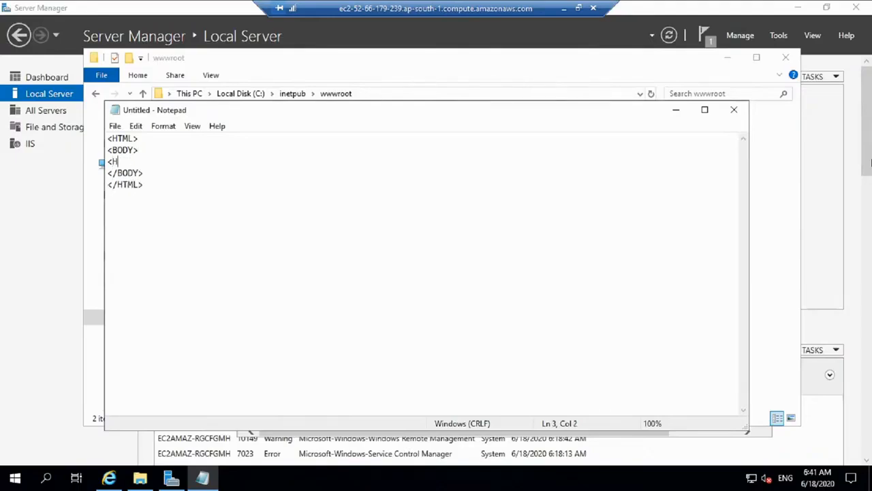
text(1> Hellow welcom e t)
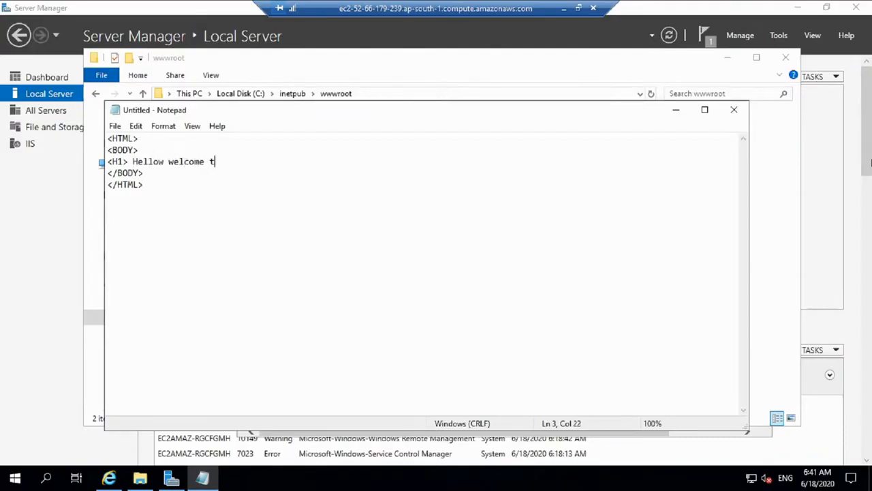
text(o a)
key(BackSpace)
text(ll for this webinar)
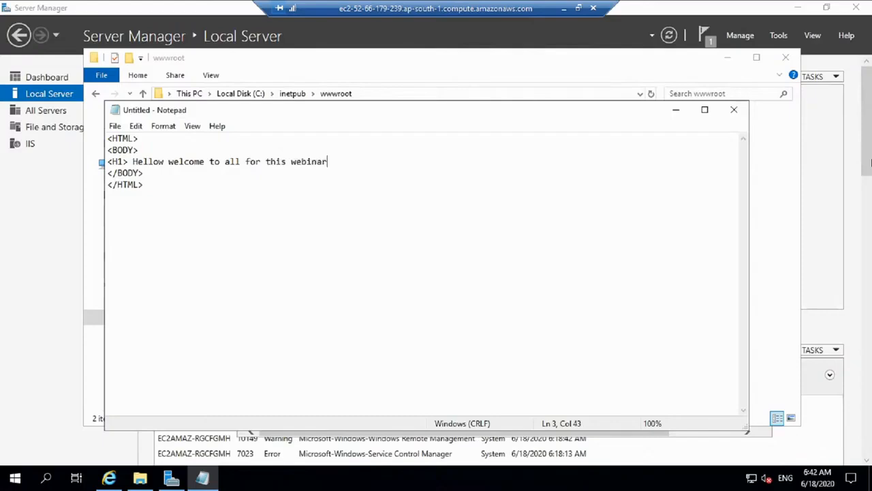
text(</H1>)
- Save the page in the Documents folder as "Hello.html" with the file type All Files
key(ctrl+s)
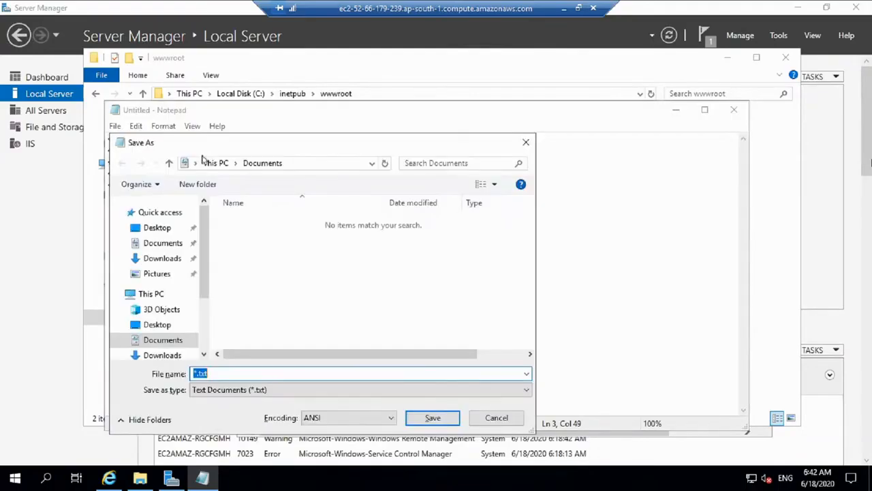
click(260, 392)
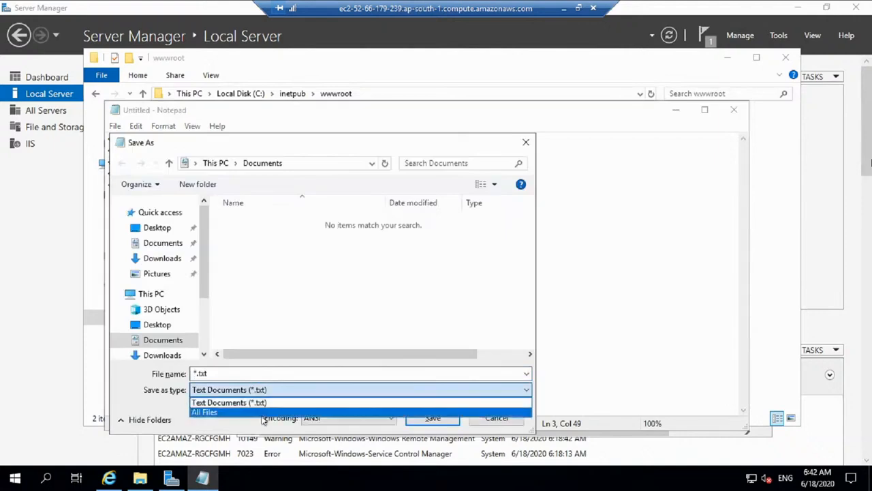
click(263, 413)
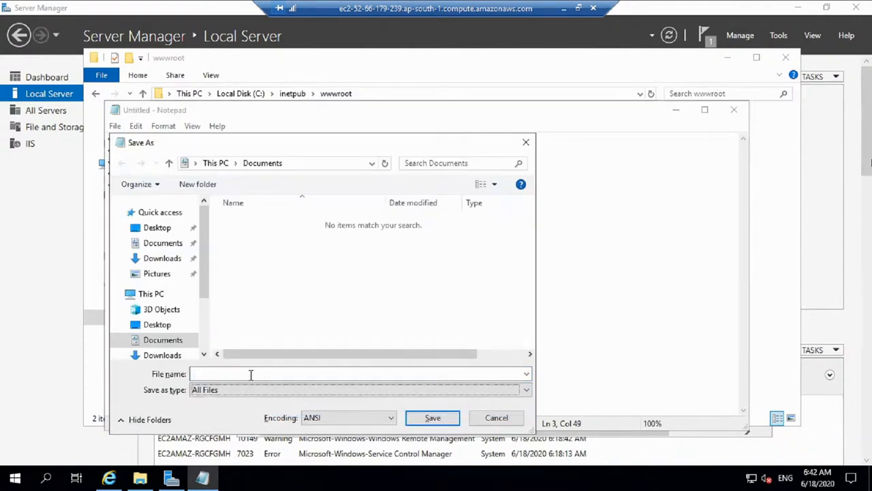
click(251, 374)
text(")
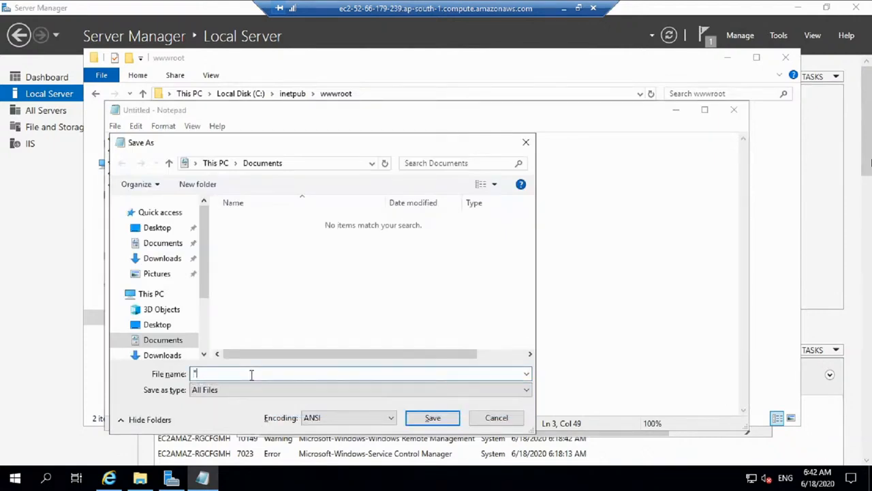
text(Hw)
key(BackSpace)
text(ello.html")
key(Return)
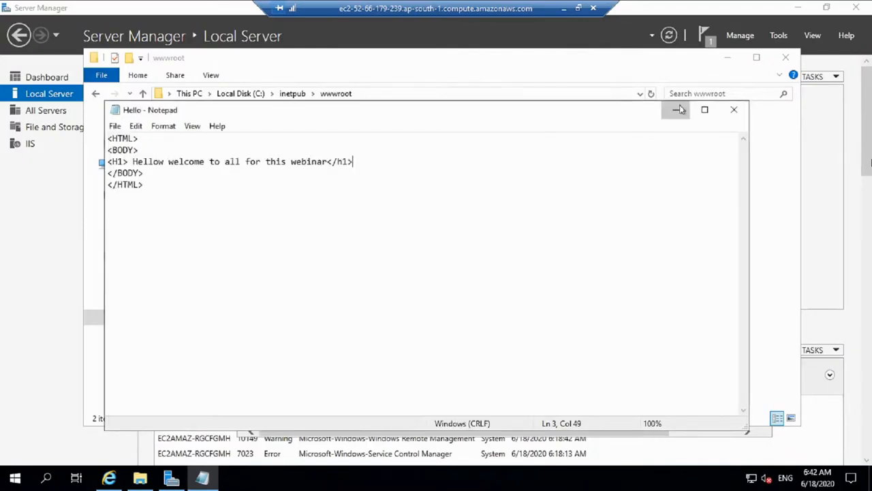
- Check the wwwroot folder, then start saving a copy of the Notepad page with C:\inetpub\wwwroot as the destination
click(678, 110)
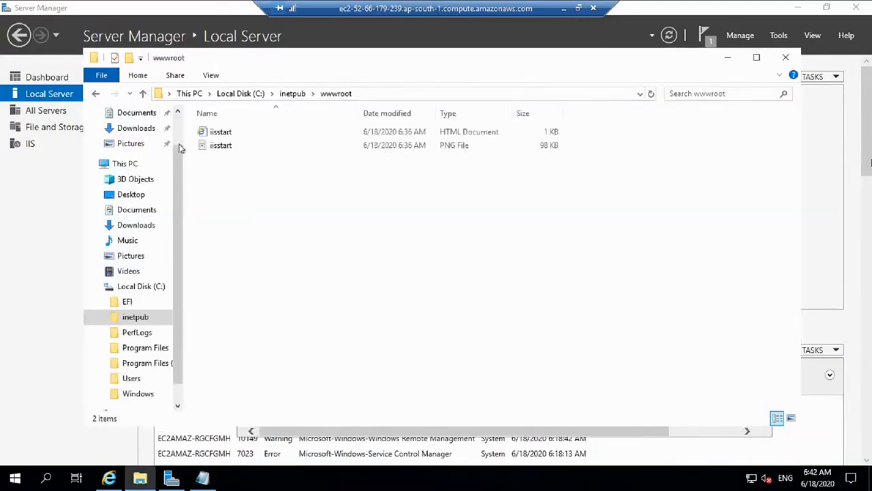
click(203, 478)
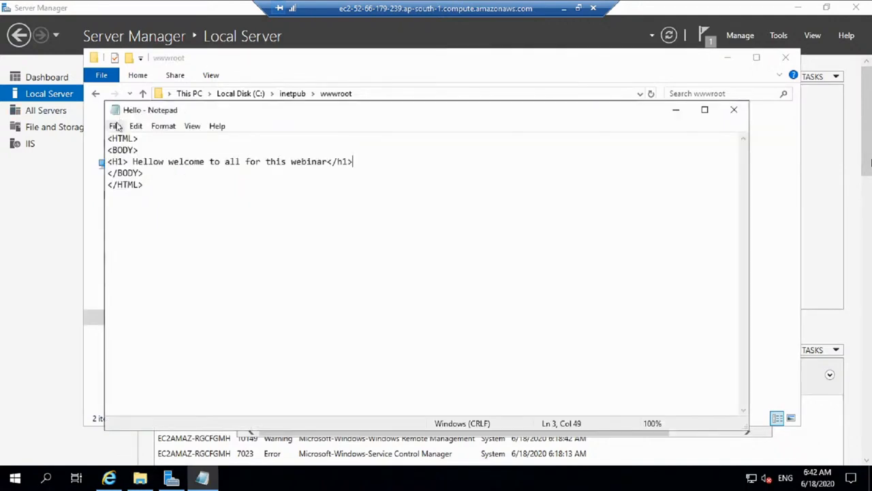
click(136, 125)
mouse_move(115, 128)
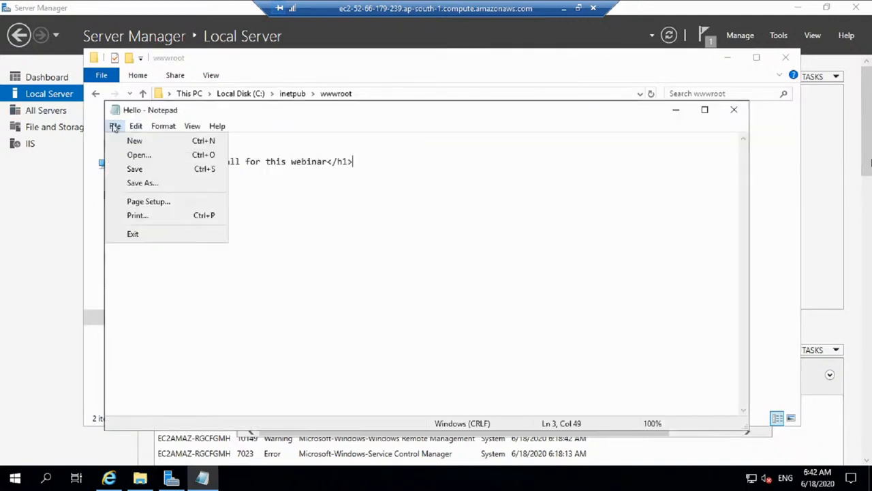
click(134, 183)
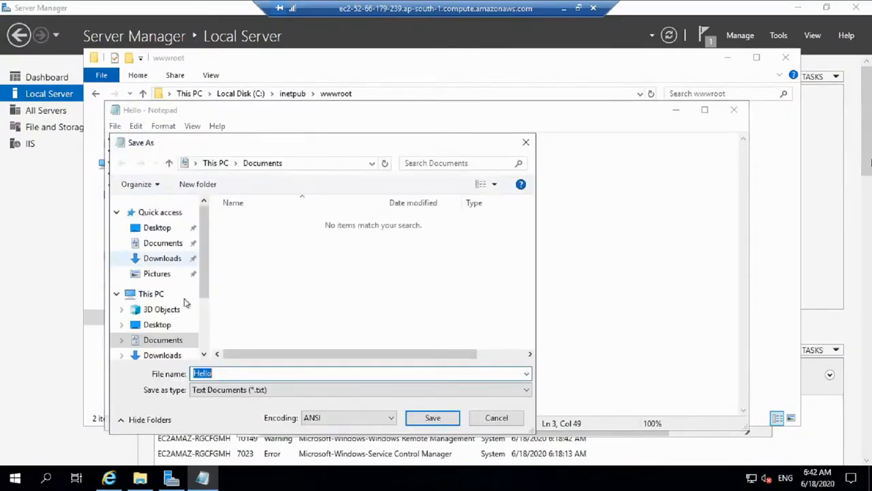
scroll(126, 312, down, 3)
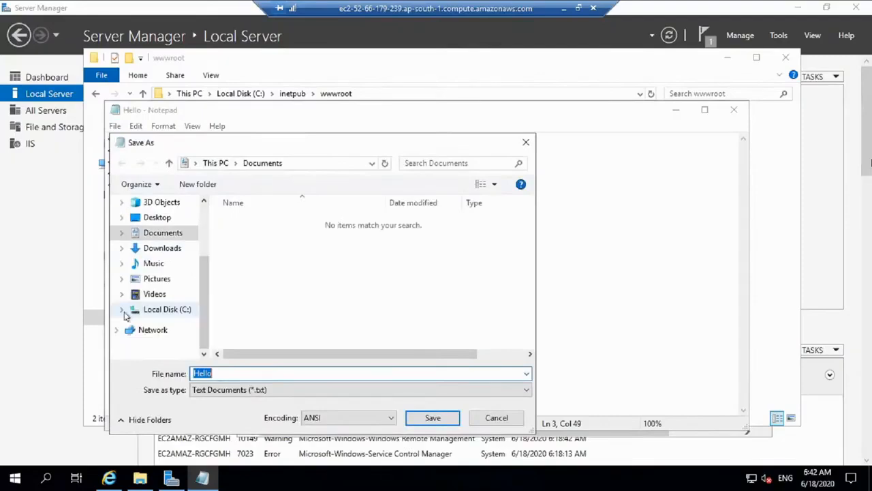
click(123, 311)
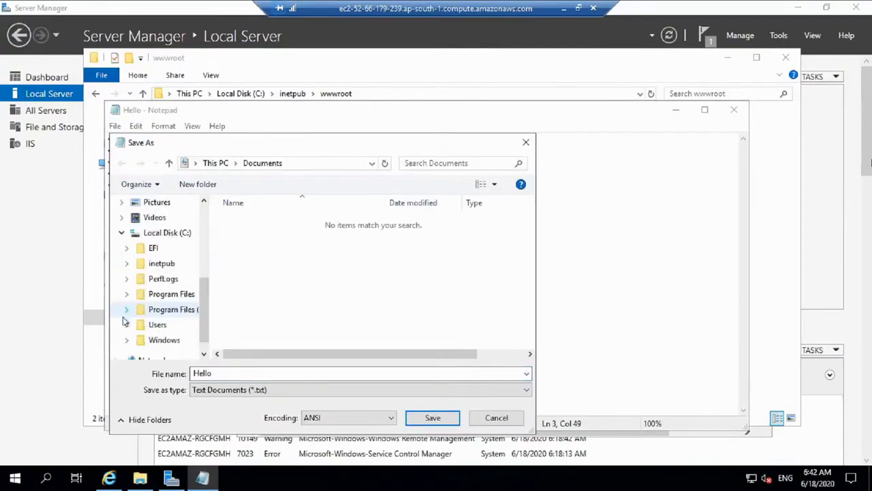
click(127, 264)
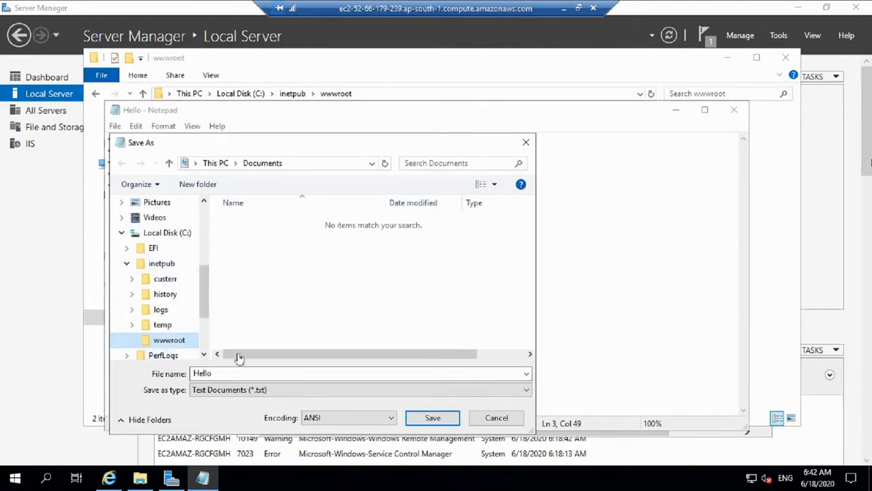
- Set the file type to All Files, name the copy "Hello.html", and save it in wwwroot
click(256, 373)
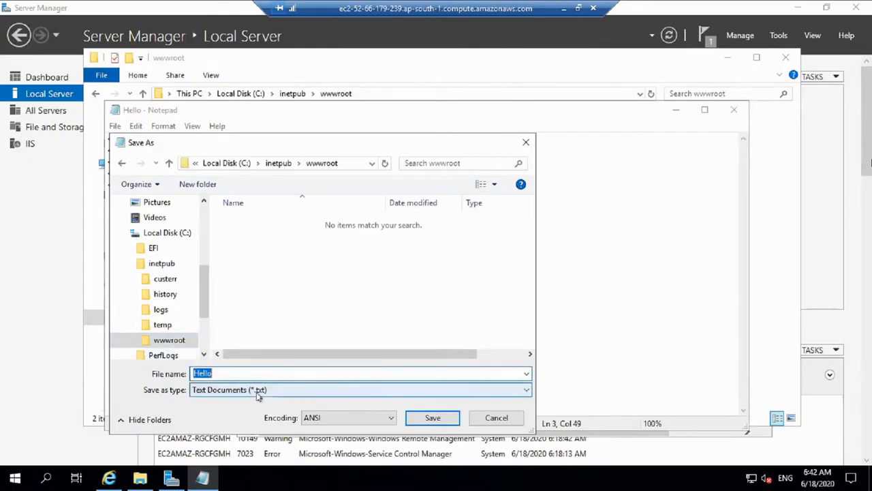
click(258, 394)
click(258, 408)
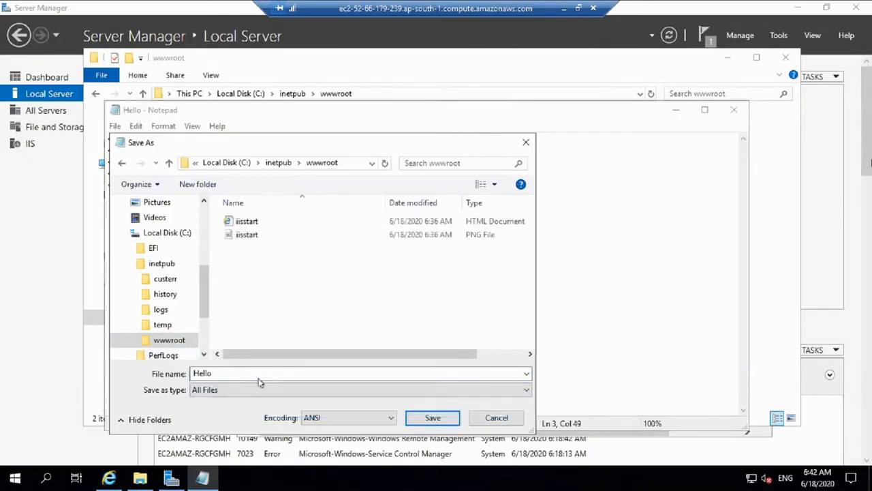
click(264, 373)
key(Home)
text("Hello)
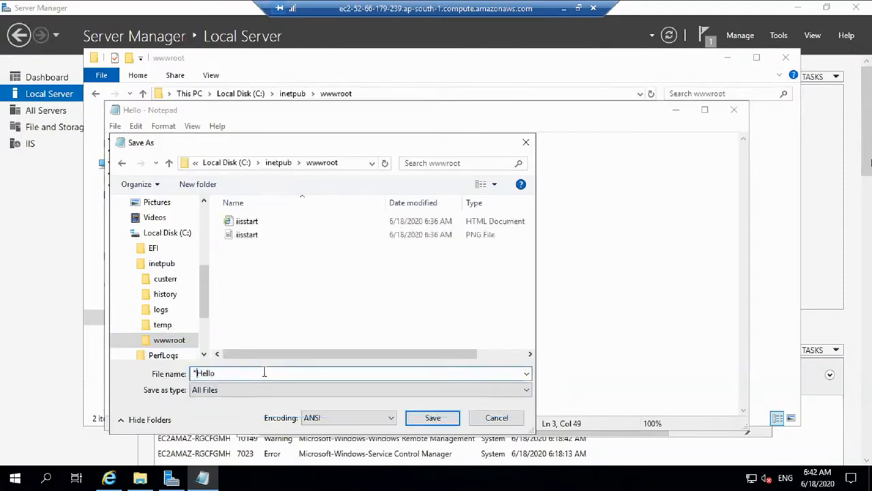
text(.html")
click(433, 419)
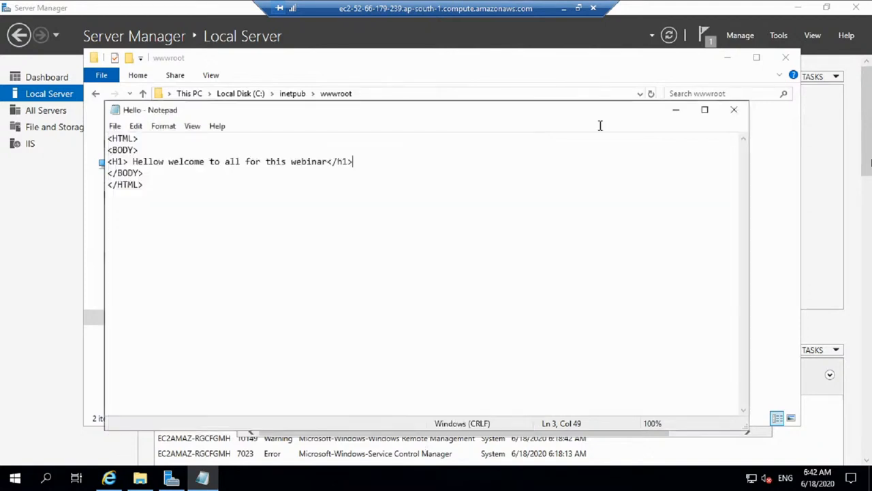
- Minimize Notepad to check the wwwroot folder, and bring the localhost page in Internet Explorer to the front
click(673, 111)
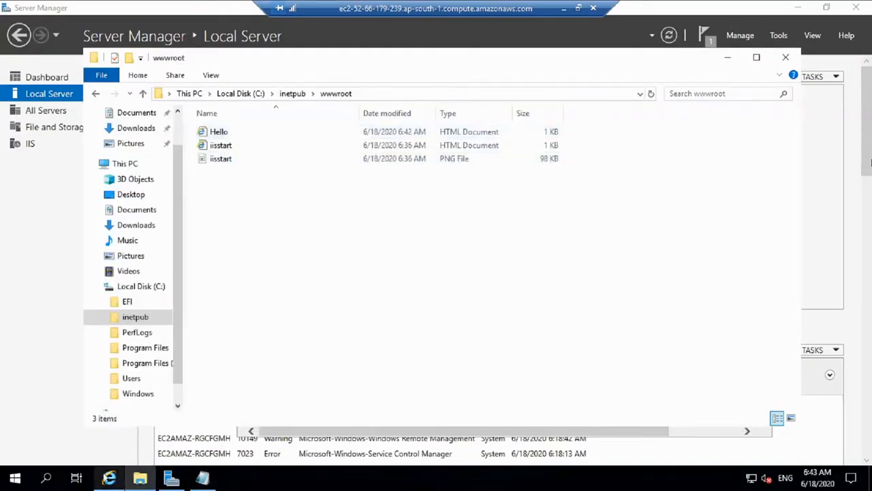
click(109, 478)
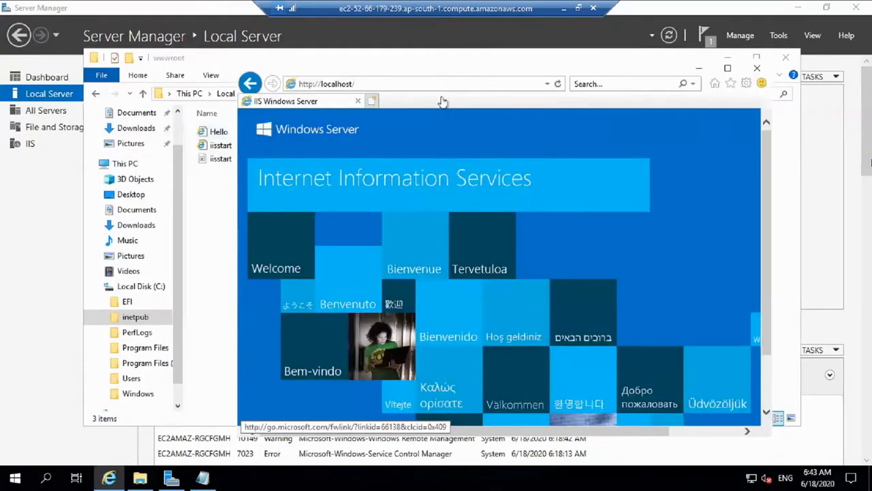
click(448, 87)
click(448, 86)
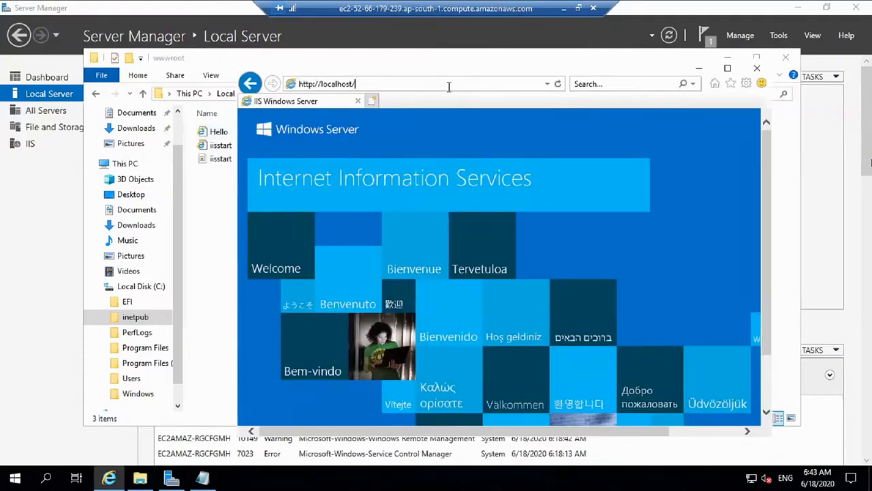
text(Hello)
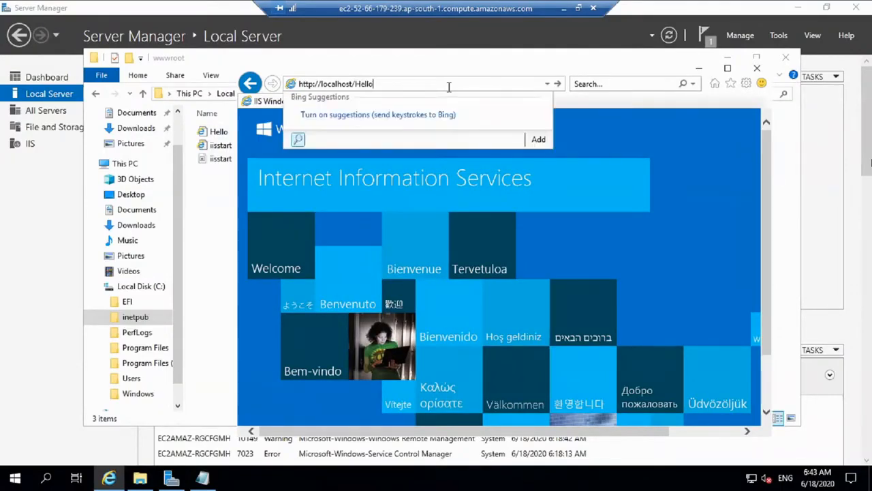
text(.html)
key(Return)
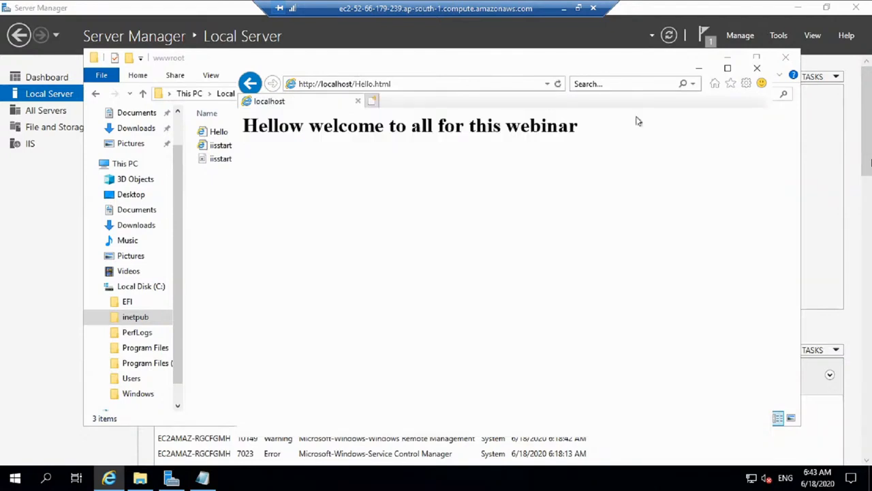
- Minimize the browser and wwwroot windows, restore Server Manager to a smaller window, and minimize the remote desktop session
click(699, 69)
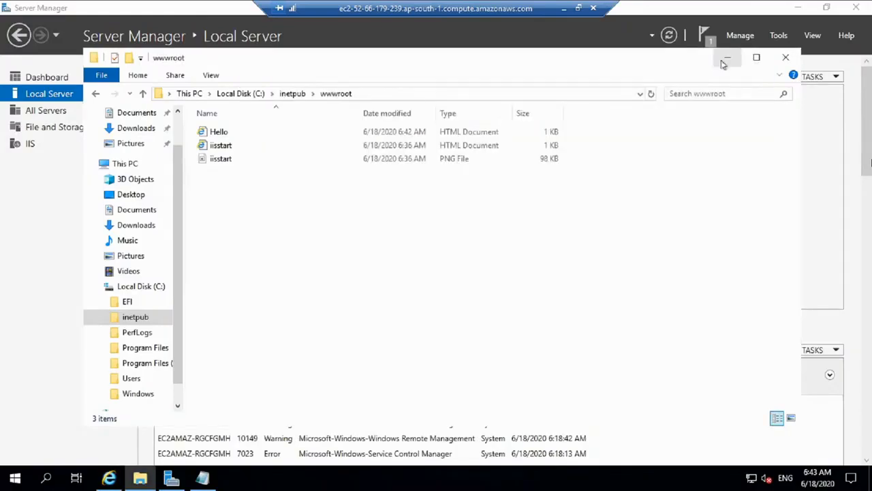
click(726, 60)
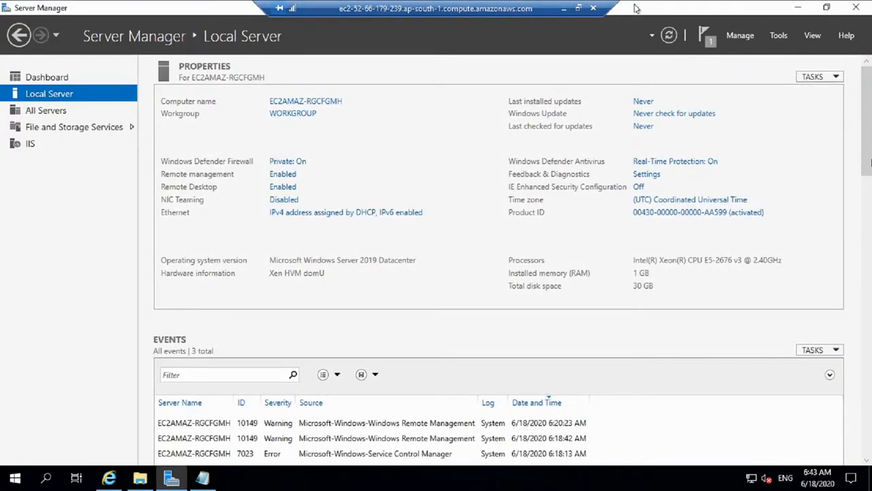
double_click(635, 8)
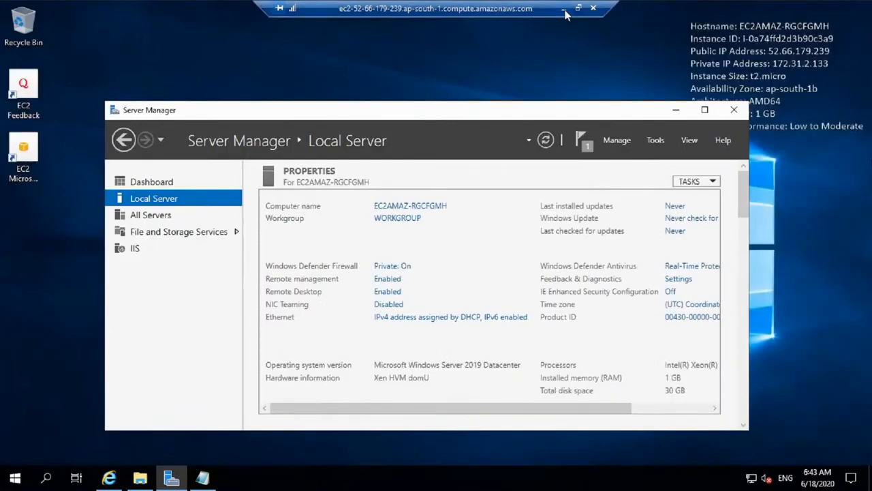
click(564, 10)
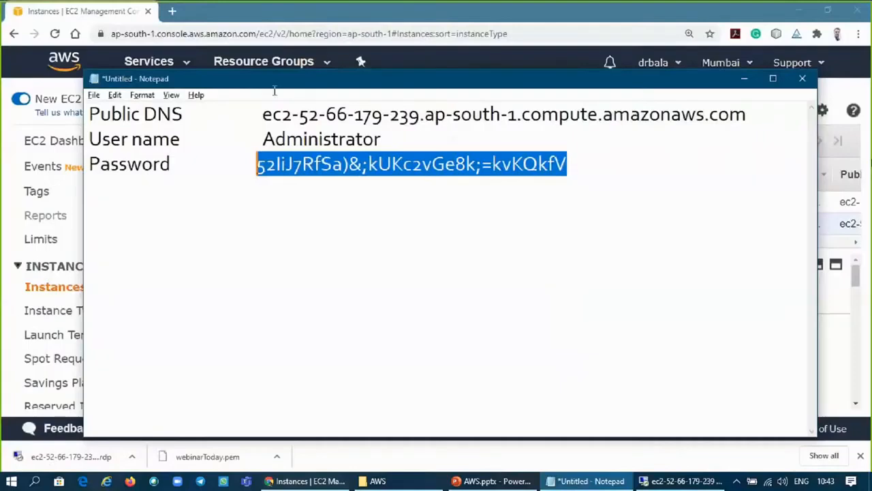
- Copy the public DNS of instance i-0a74ffd2d3b90c3a9 from the EC2 console and load it in a new browser tab
double_click(266, 109)
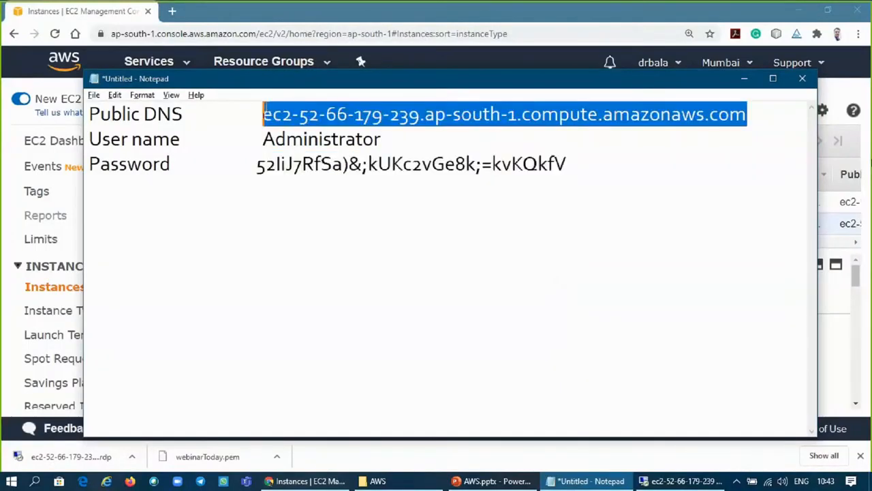
click(848, 278)
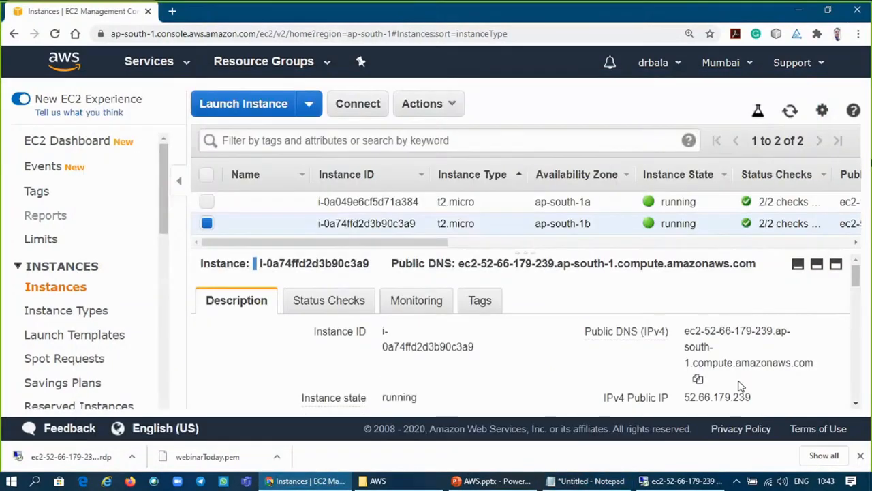
click(698, 379)
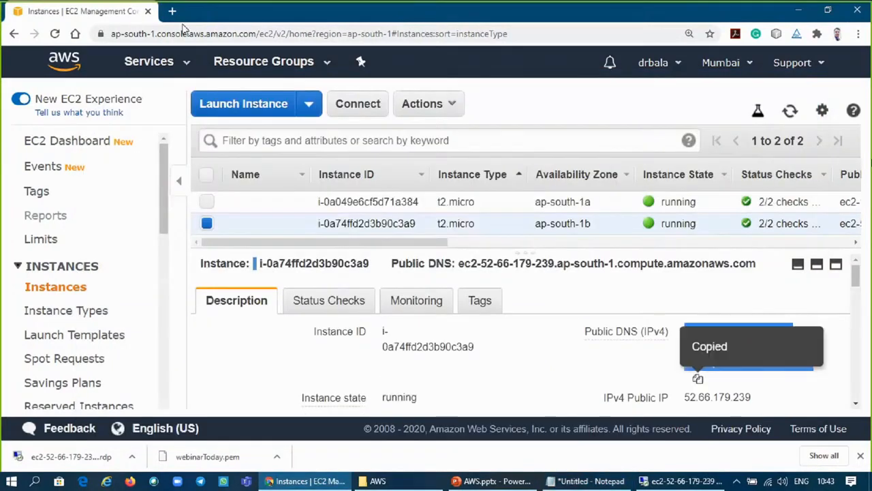
click(173, 11)
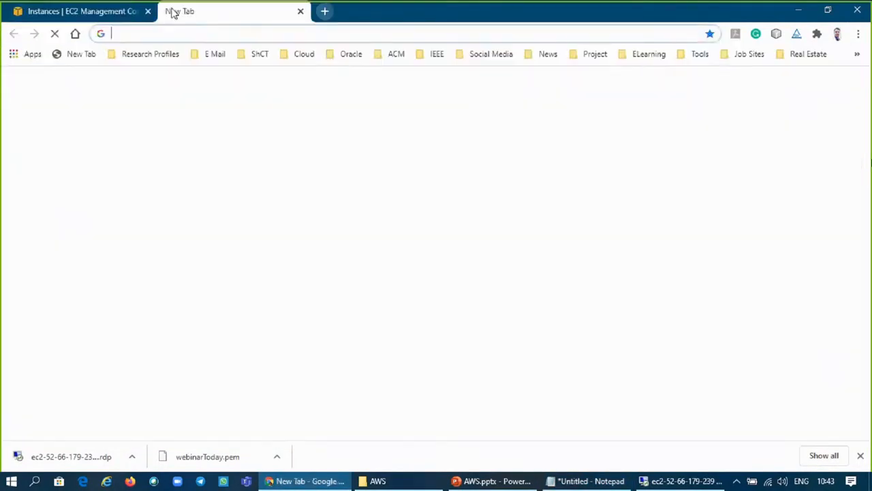
key(ctrl+v)
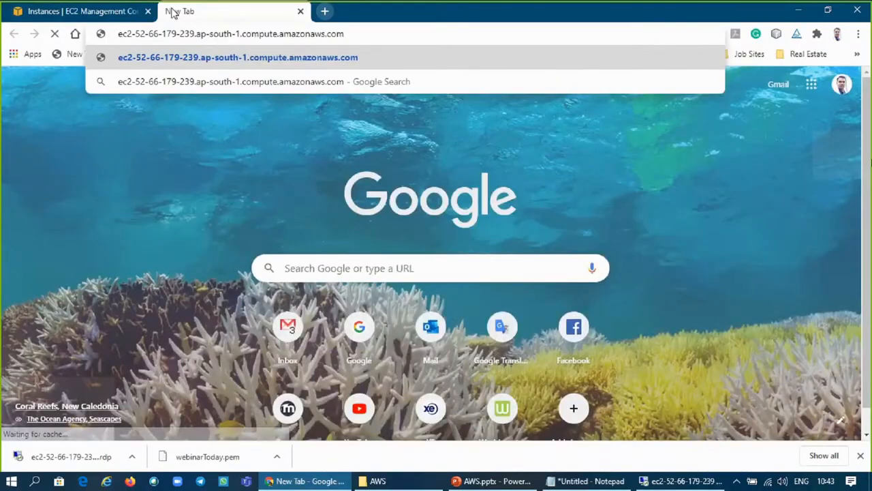
key(Return)
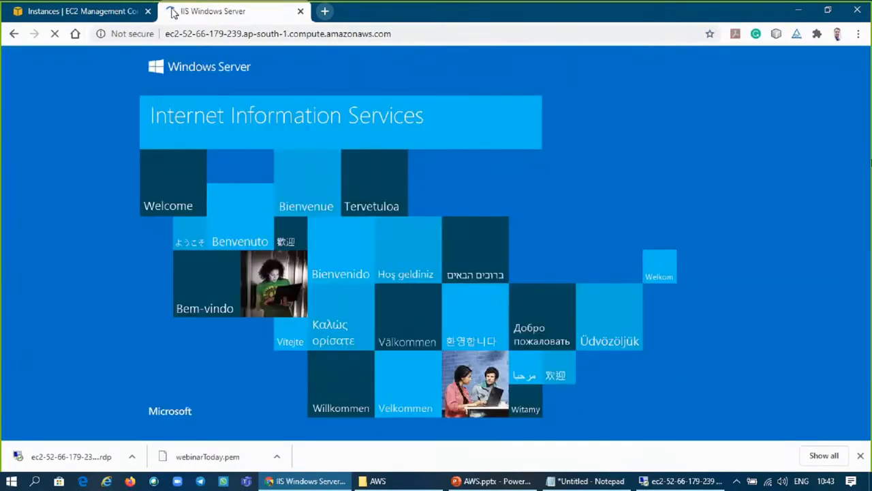
- Extend the public DNS address with /Hello.html and load that page in the same tab
click(434, 37)
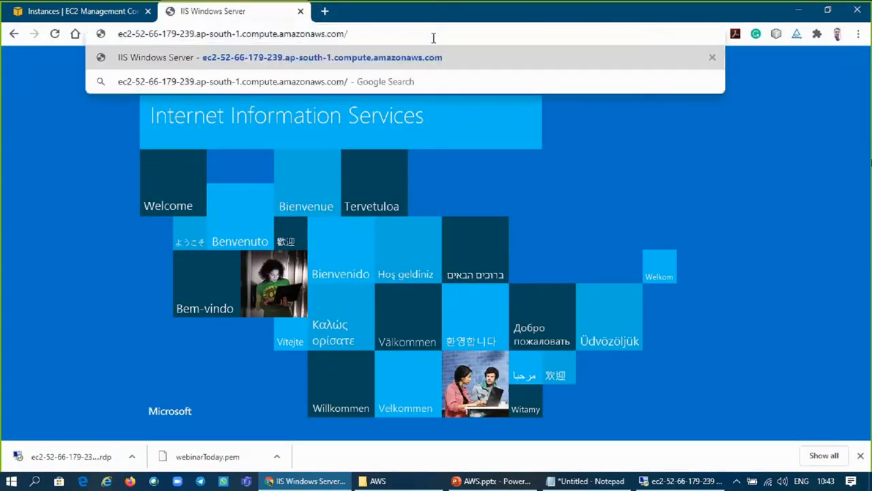
text(Hello.)
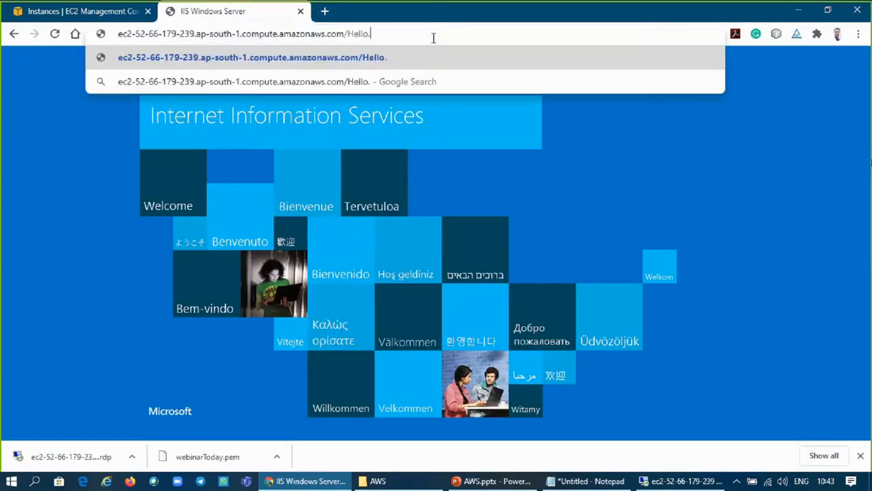
text(html)
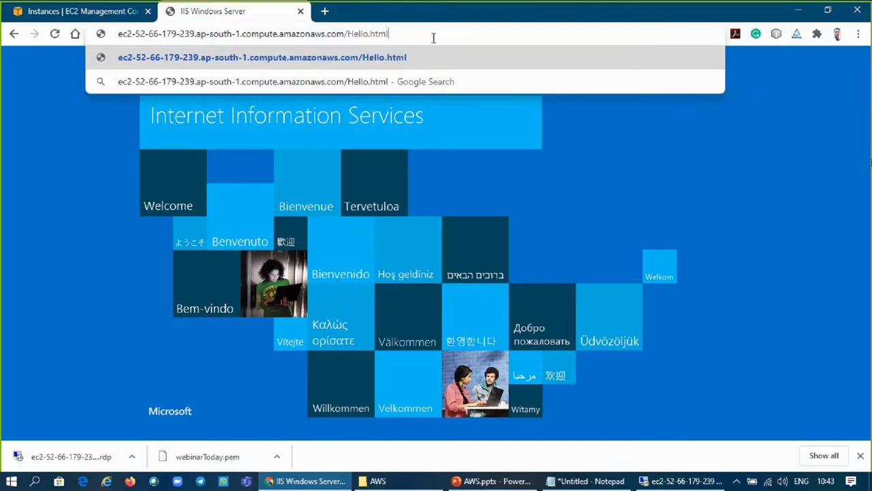
key(Return)
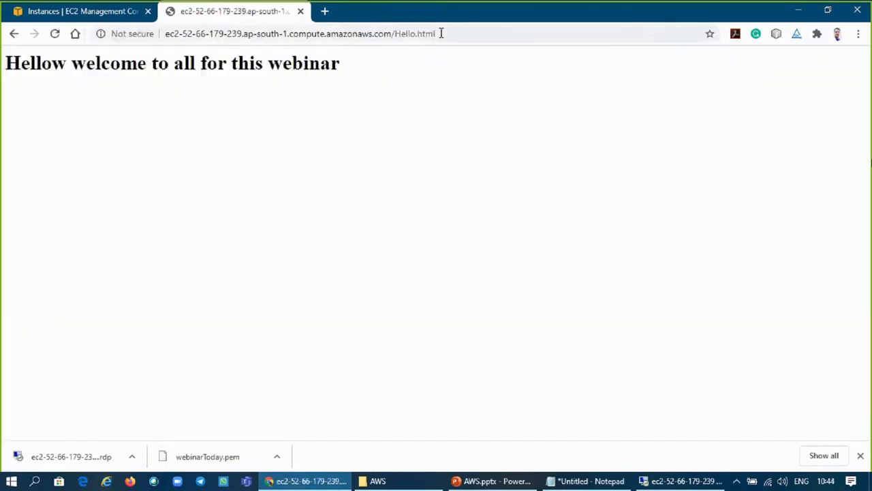
click(443, 33)
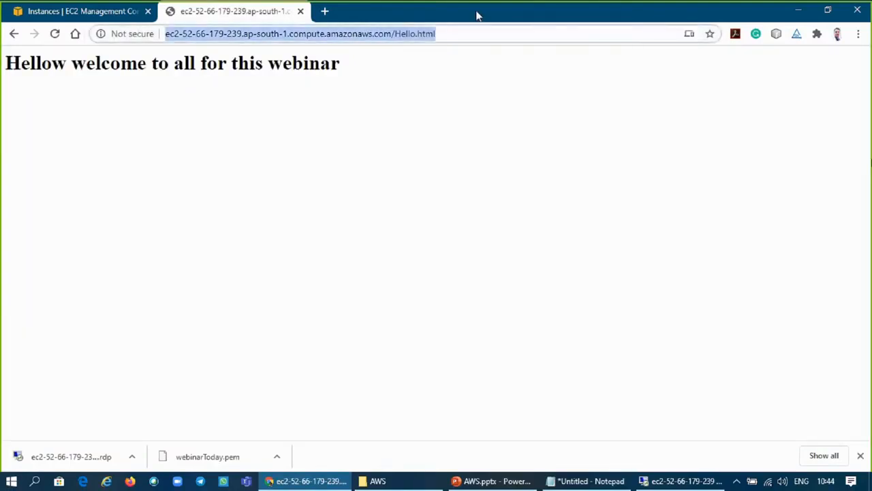
click(565, 21)
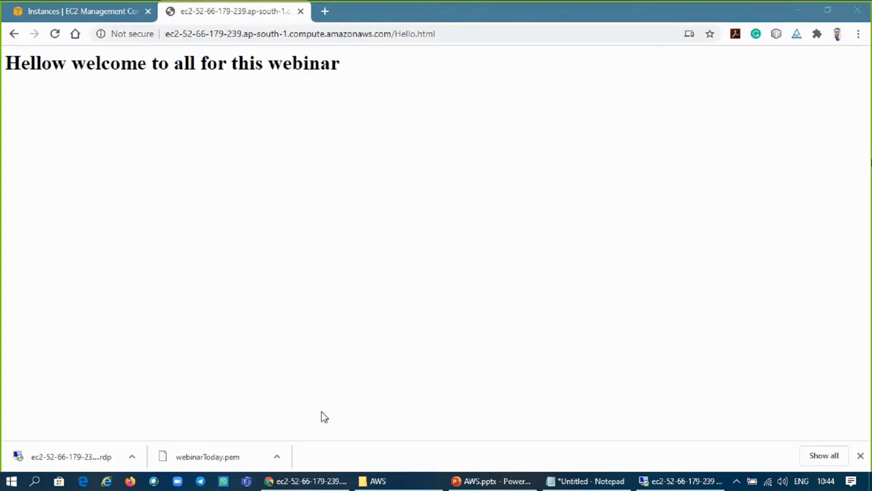
- Copy the instance's IPv4 public IP from the EC2 console and load it in another new browser tab
click(300, 482)
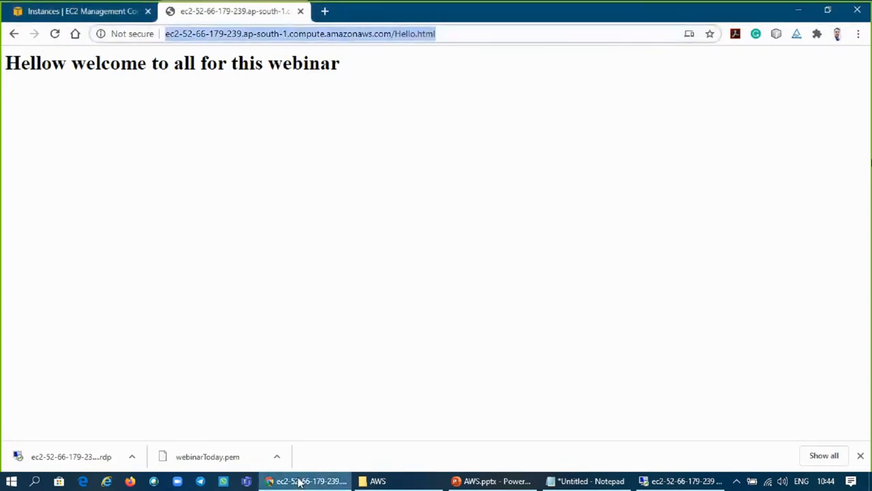
click(61, 7)
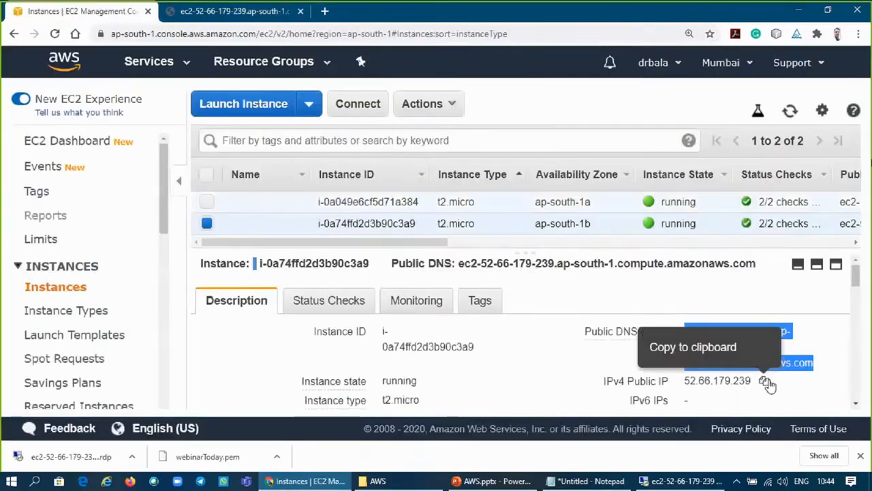
click(765, 382)
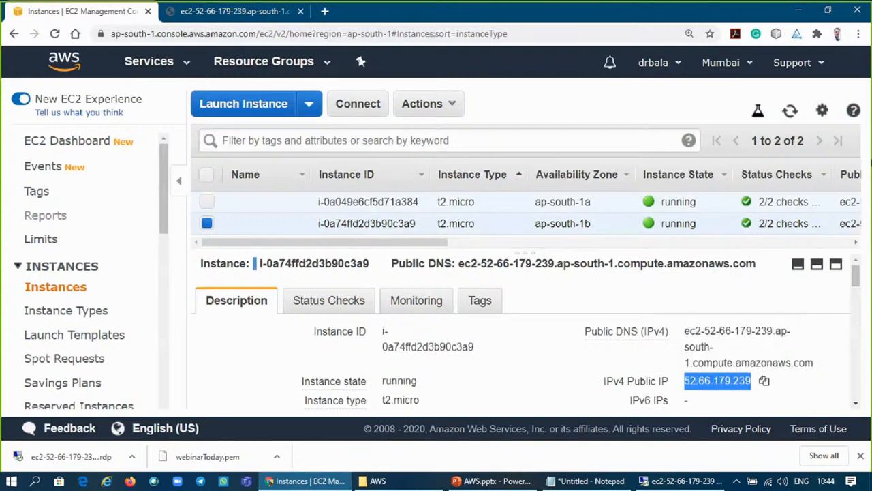
click(184, 13)
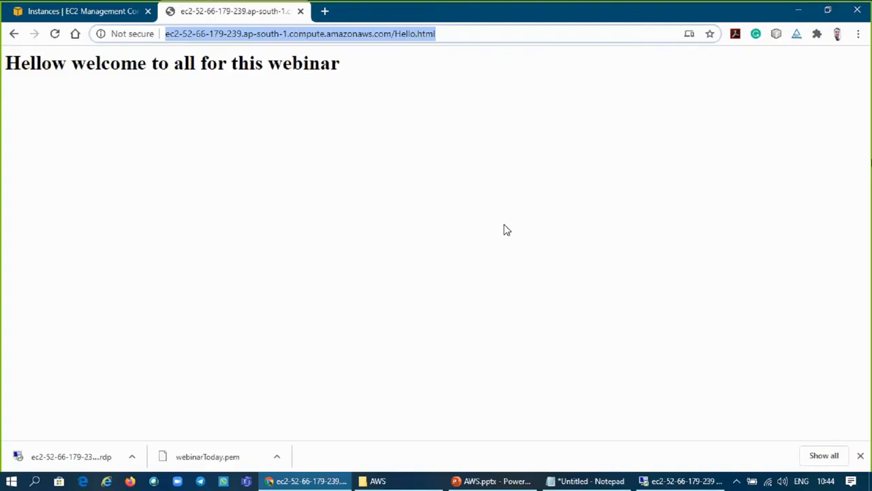
click(325, 11)
key(ctrl+v)
key(Return)
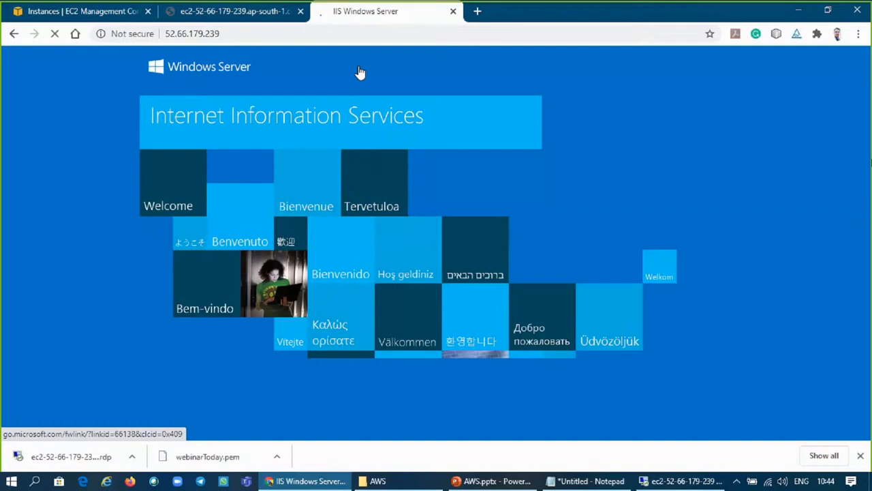
click(240, 11)
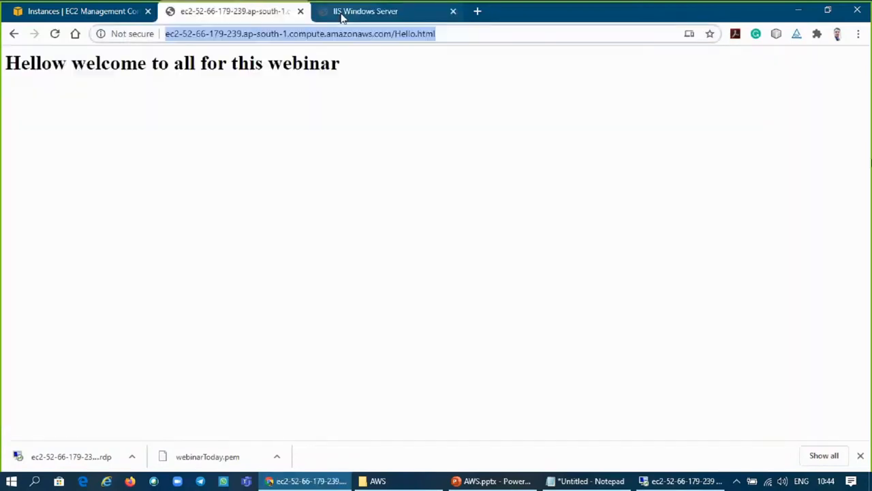
click(342, 14)
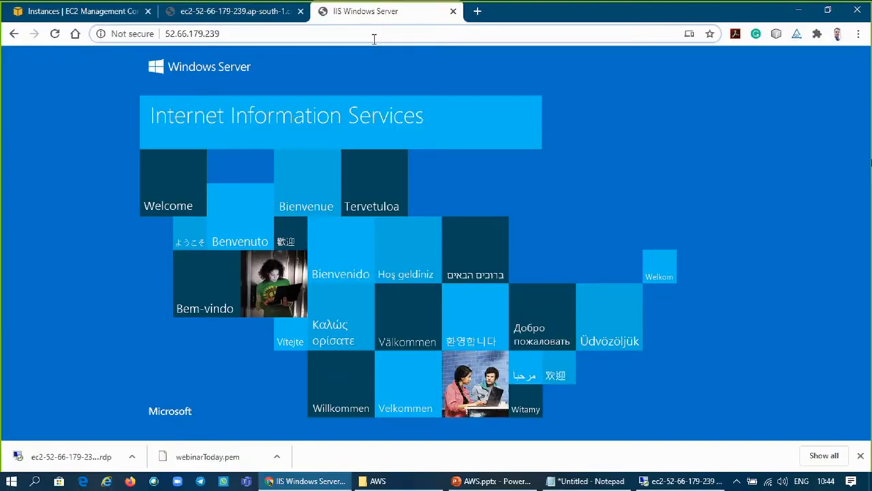
- Load 52.66.179.239/Hello.html in the IP address tab and compare it with the page served through the public DNS
click(373, 39)
text(H)
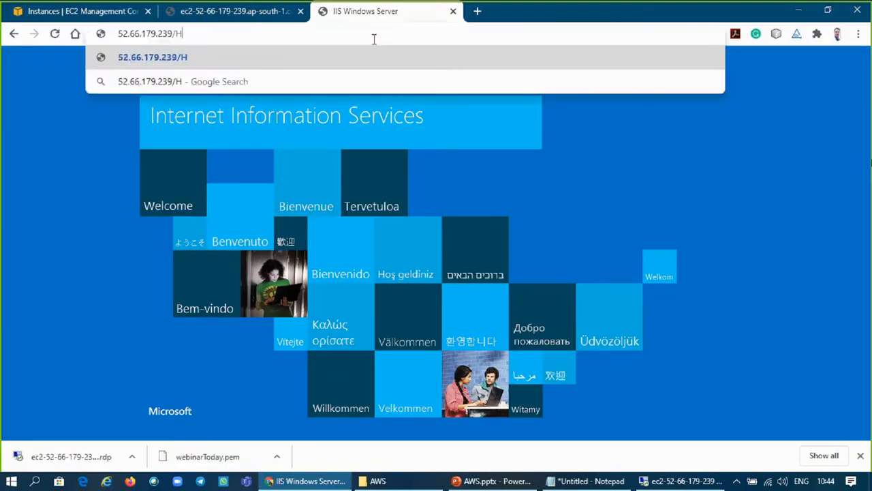
text(ello.html)
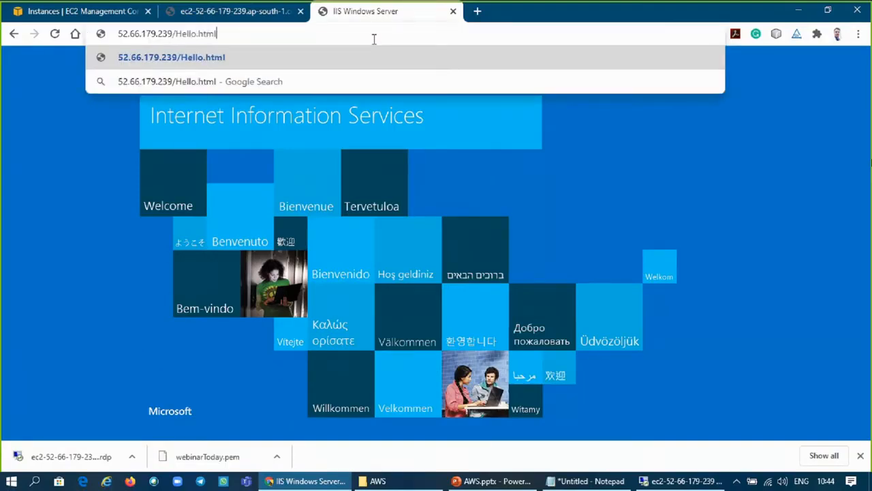
key(Return)
click(374, 39)
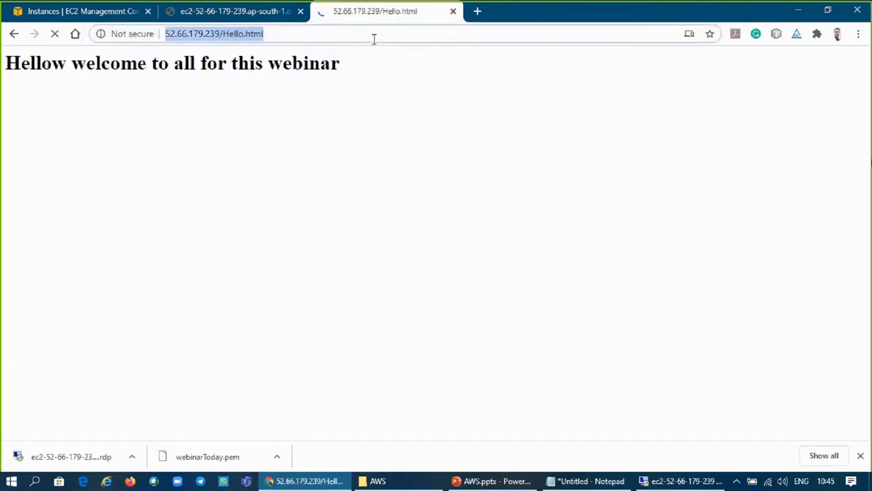
click(697, 333)
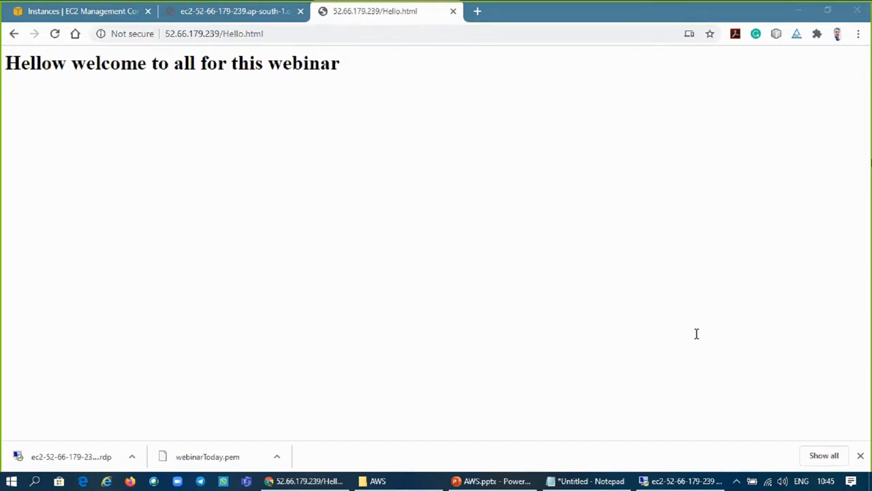
click(198, 12)
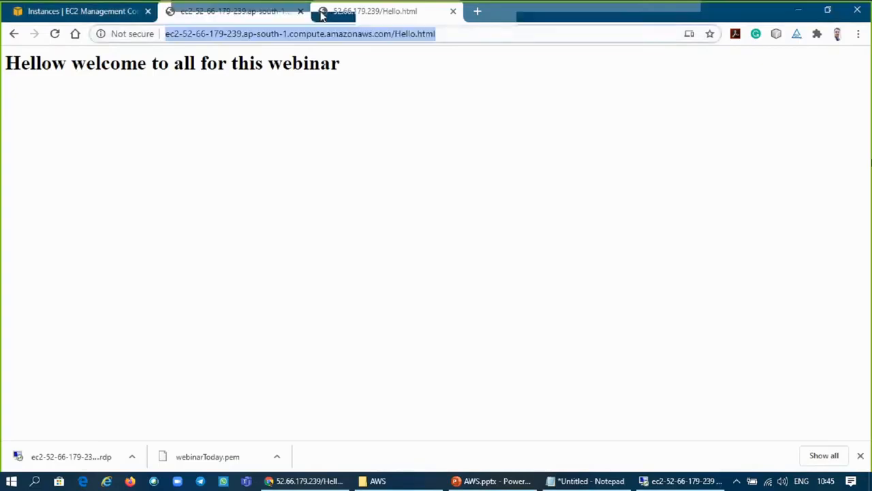
click(322, 15)
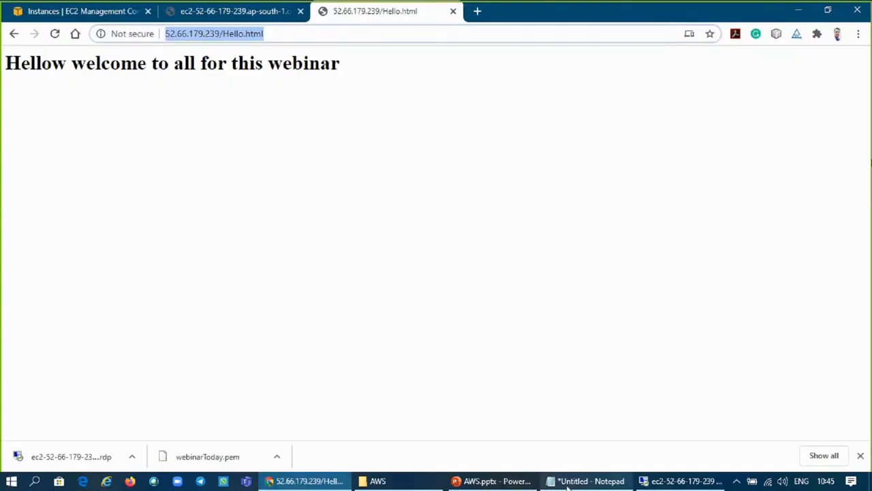
- Switch back to the remote desktop session and start the Add Roles and Features wizard in Server Manager
click(693, 483)
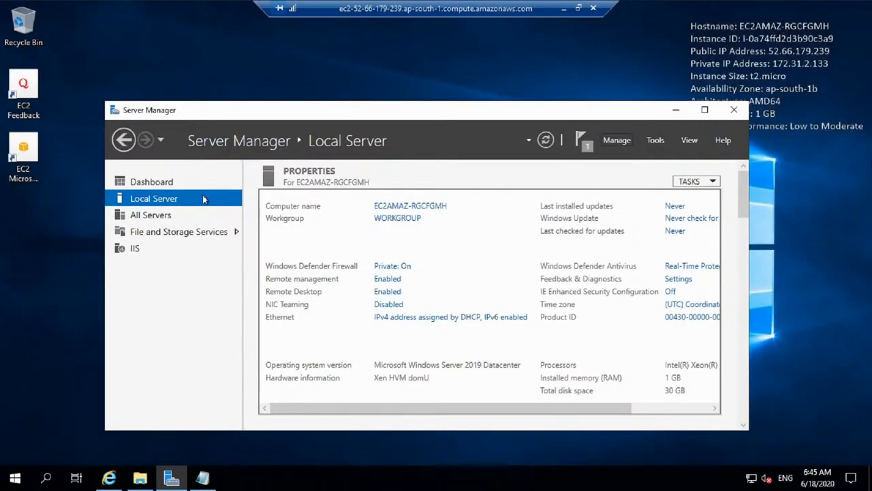
click(610, 140)
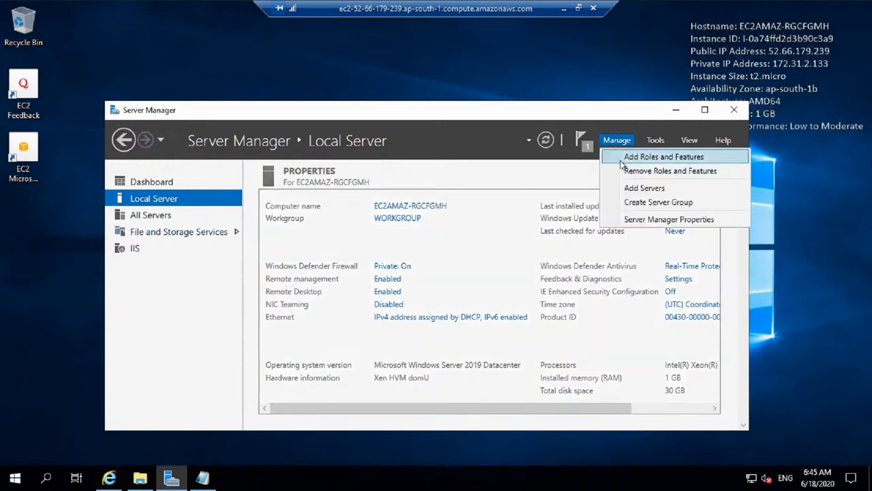
click(619, 161)
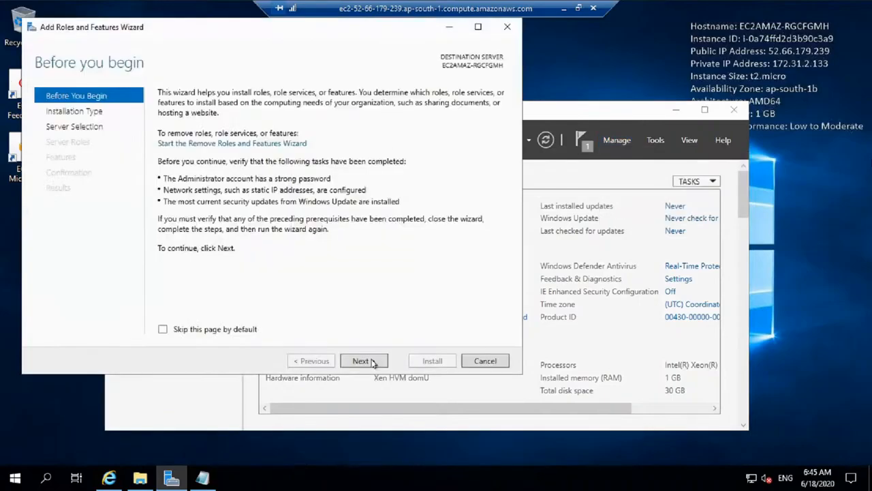
- Keep the role-based installation type and the selected destination server, and go to the wizard's server roles selection
click(362, 361)
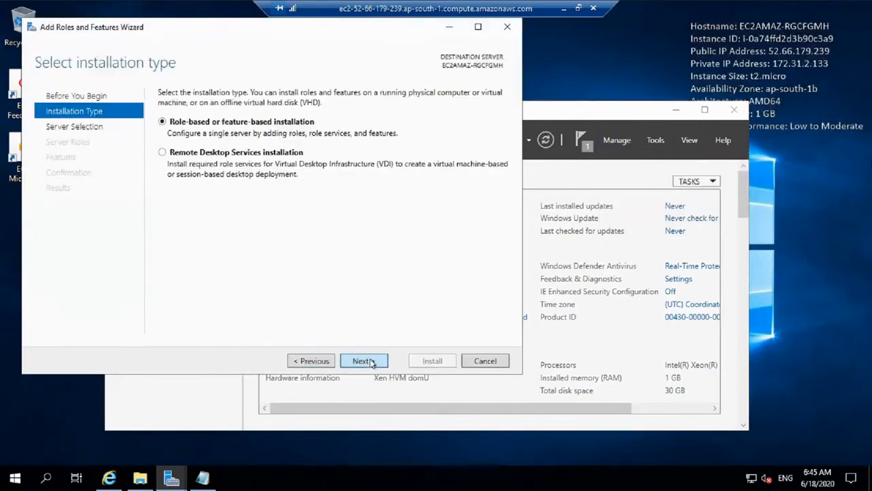
click(372, 363)
click(372, 363)
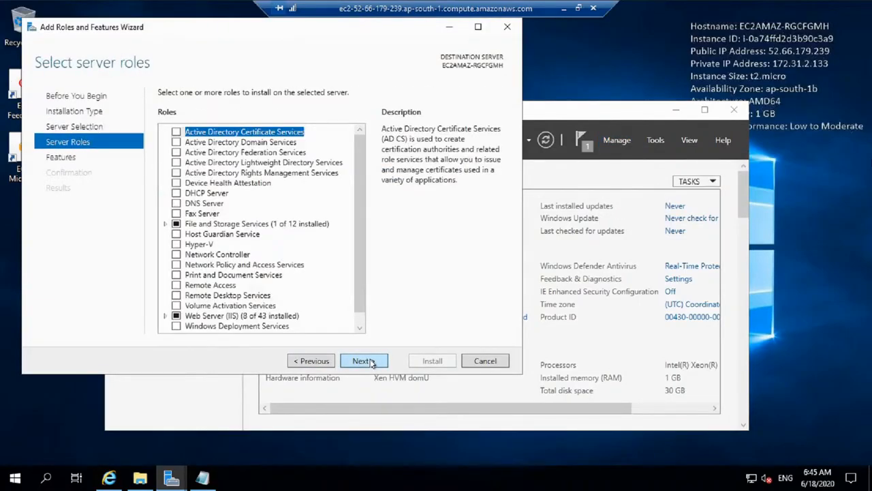
click(362, 361)
click(316, 361)
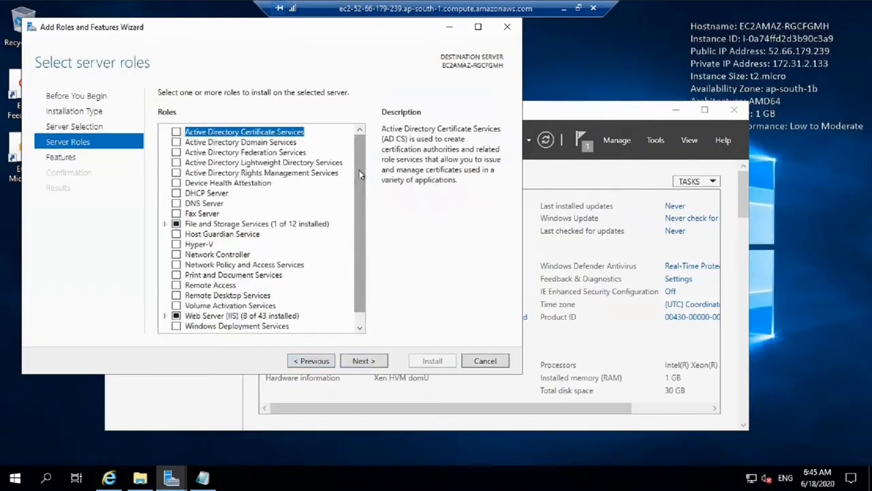
- Expand the Web Server (IIS) role along with its Management Tools and Web Server role services
scroll(166, 307, down, 1)
click(165, 304)
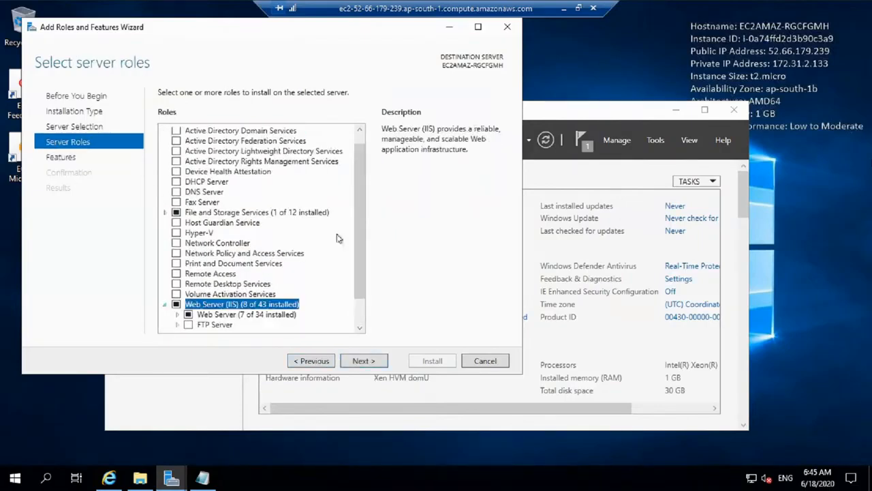
drag(362, 195, 360, 311)
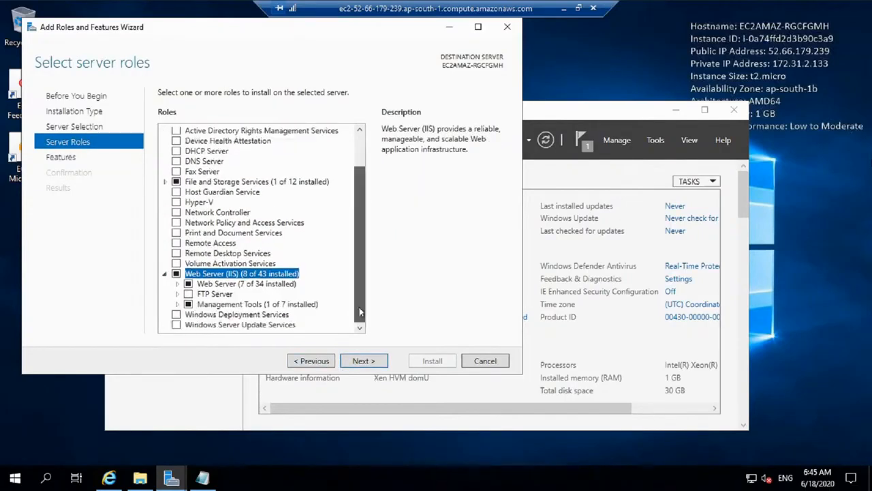
click(179, 304)
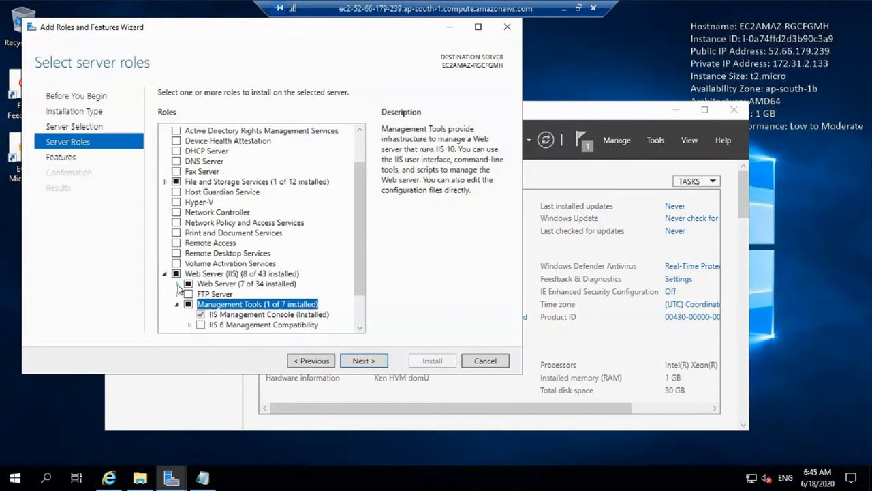
click(178, 284)
- Select ASP.NET 4.7 among the Application Development role services and add the features it requires
scroll(341, 321, down, 3)
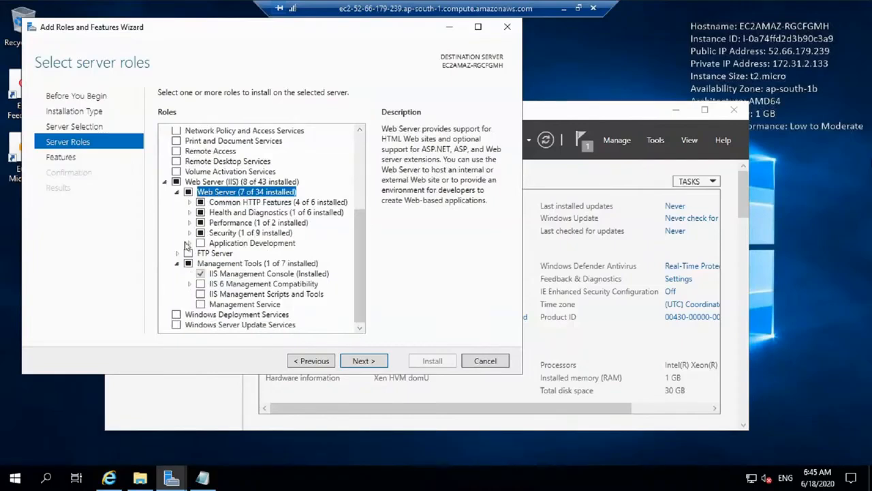
click(189, 244)
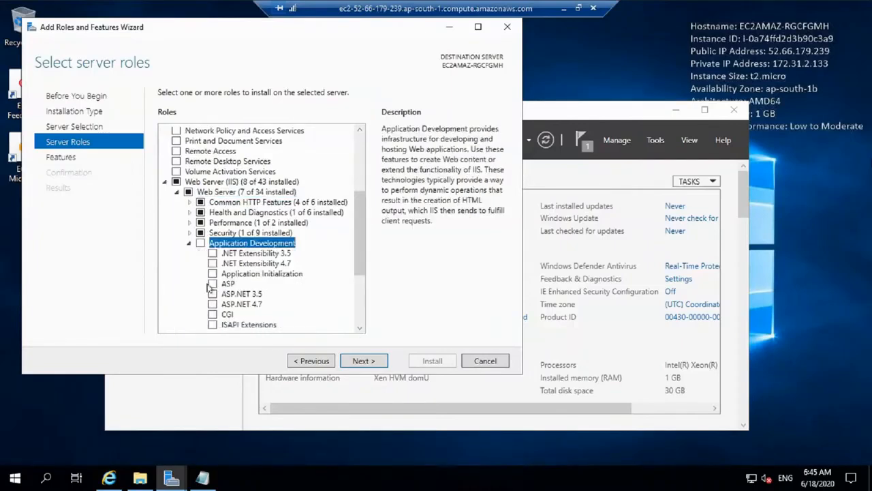
click(214, 303)
click(311, 303)
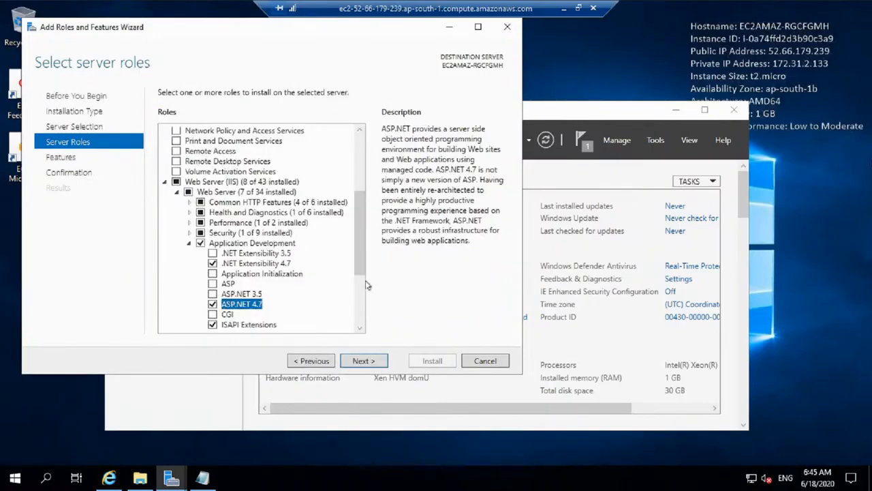
drag(360, 252, 352, 306)
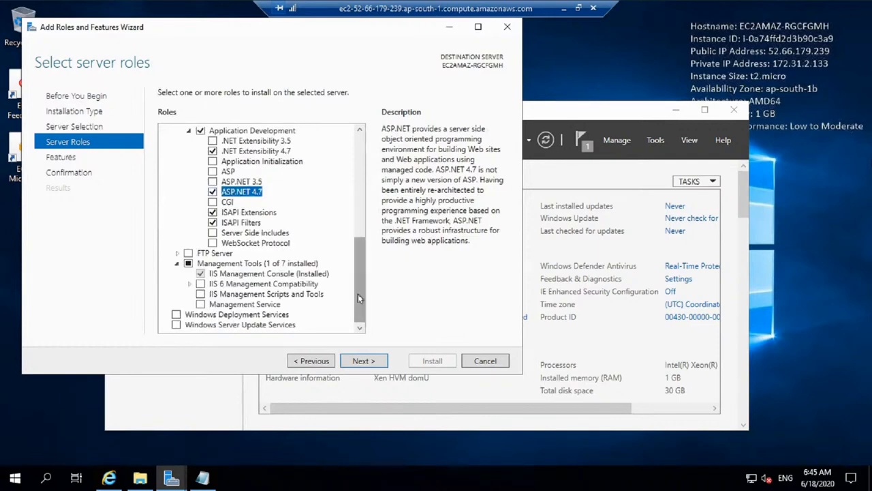
- Leave the features selection as it is and install the selected ASP.NET 4.7 role services
click(366, 361)
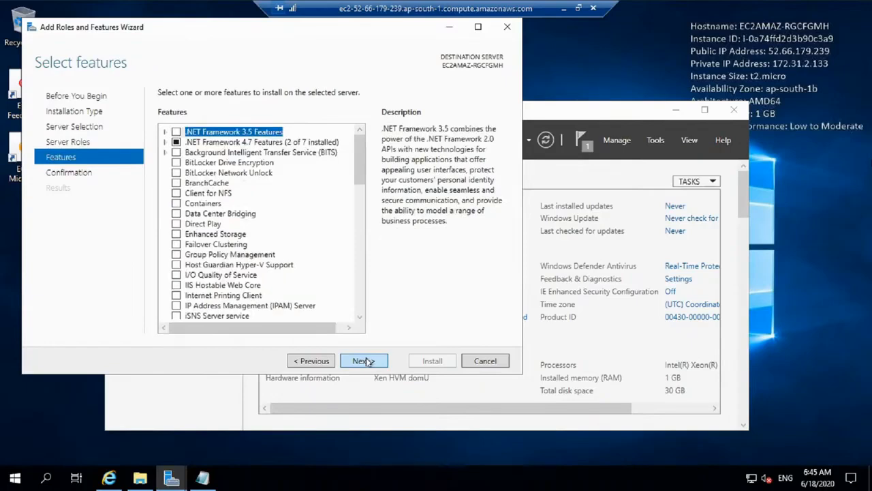
click(367, 361)
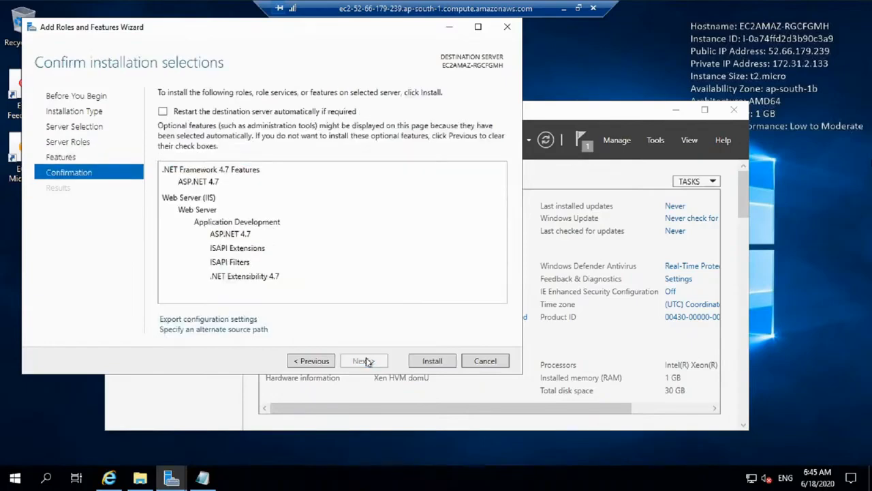
click(448, 362)
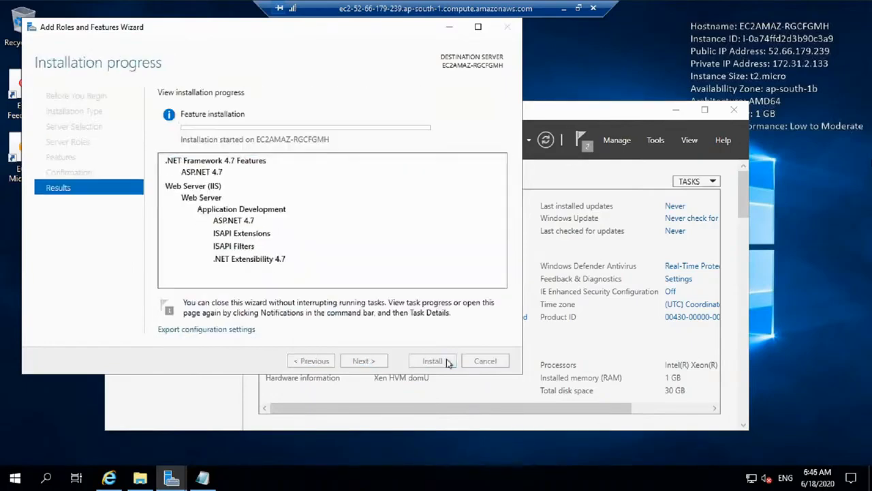
- Minimize the remote desktop session and view the Create bucket slide in the AWS.pptx presentation before returning to the browser
click(562, 14)
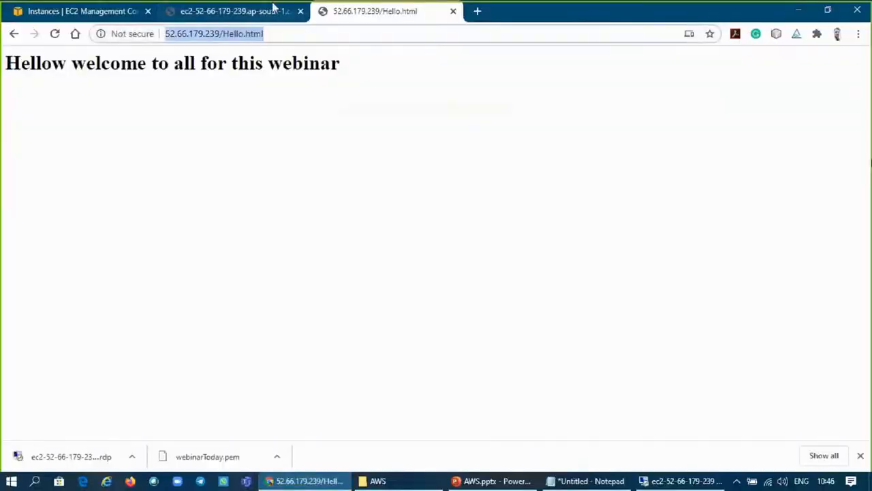
click(486, 481)
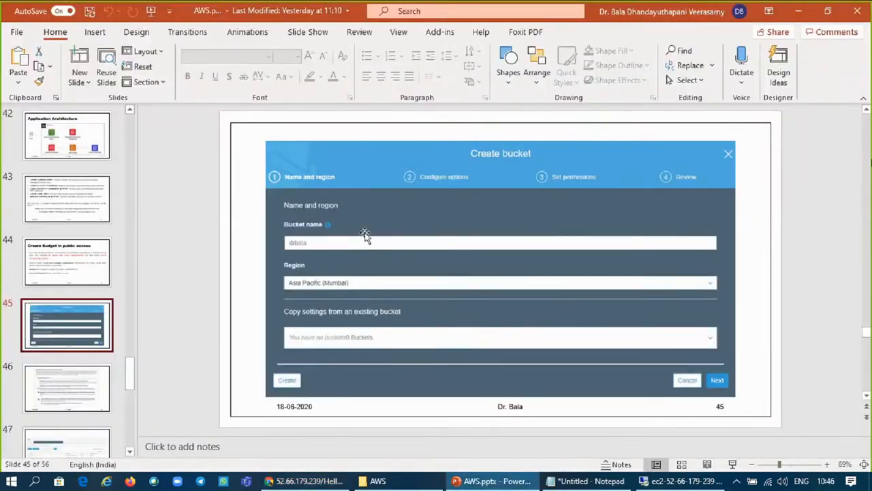
click(807, 19)
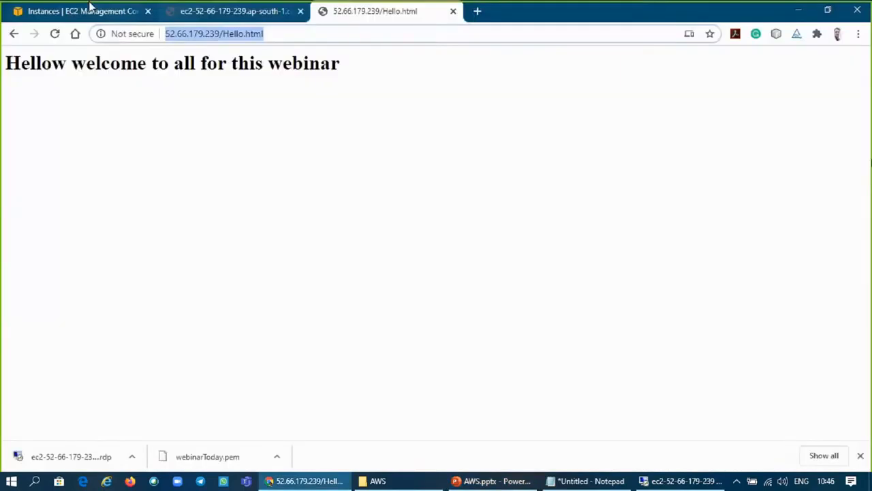
- Load aws.amazon.com in a new browser tab and open the AWS Management Console from there
click(91, 7)
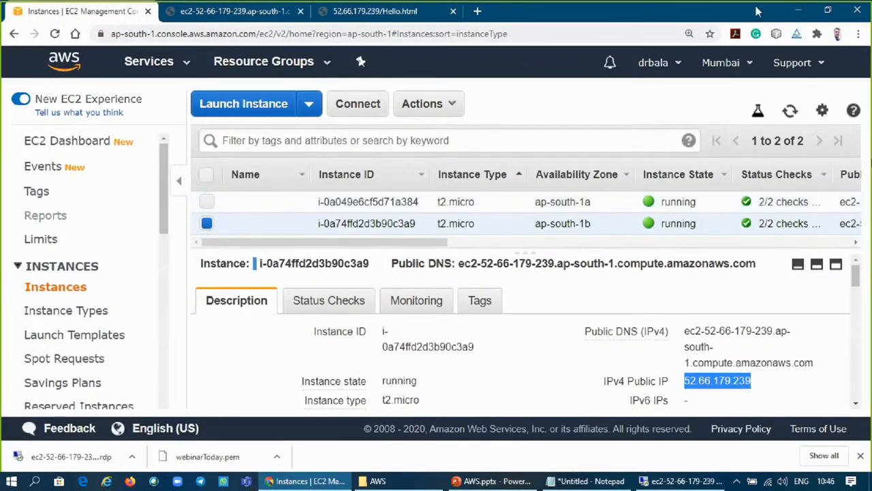
double_click(557, 23)
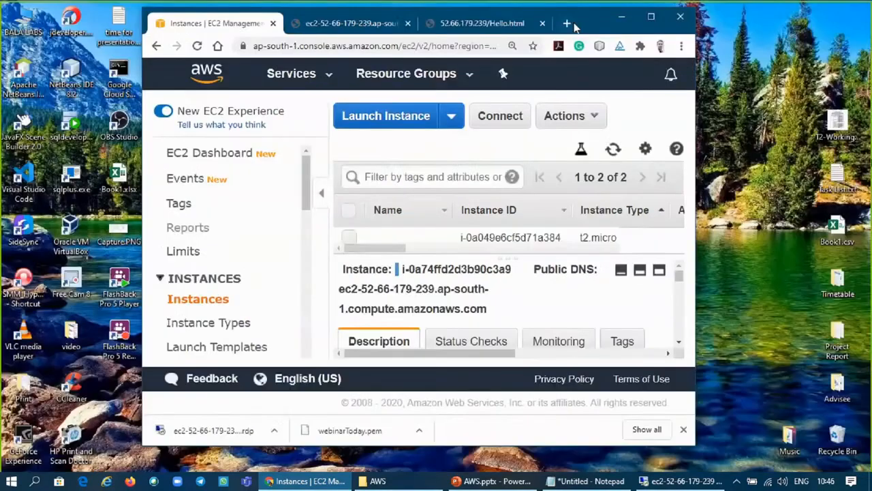
click(566, 24)
text(aws.amazon.com)
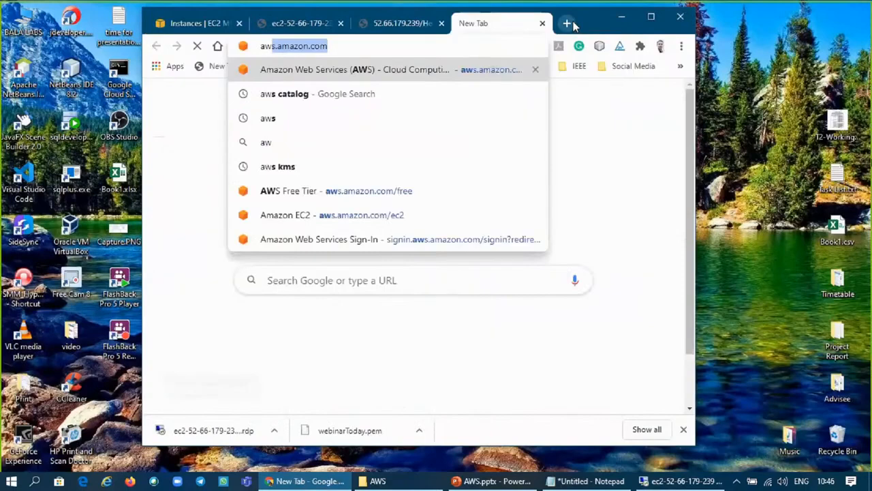
key(Return)
click(649, 19)
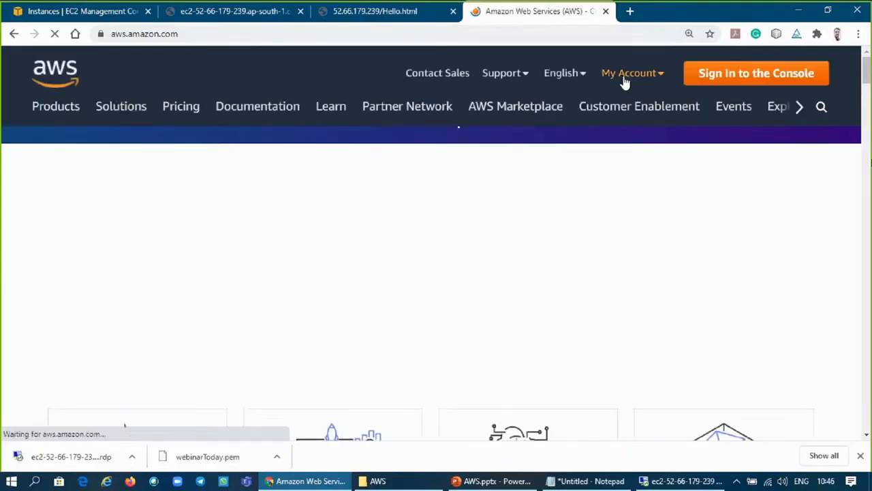
click(625, 75)
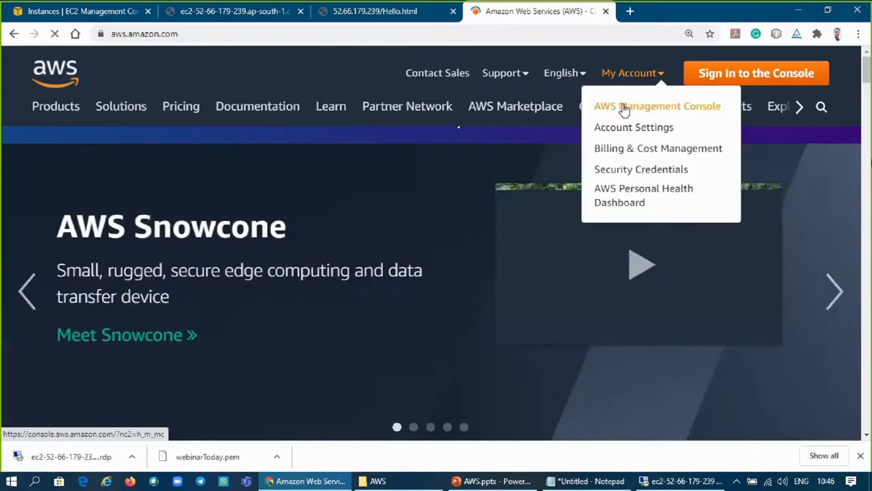
click(624, 109)
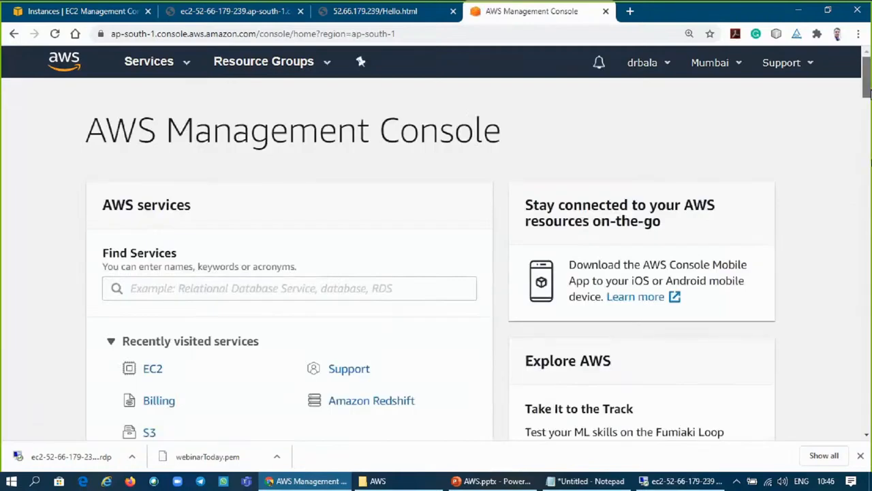
- Open the S3 service from the Storage group in the console's list of all services
drag(867, 92, 867, 122)
scroll(290, 264, down, 2)
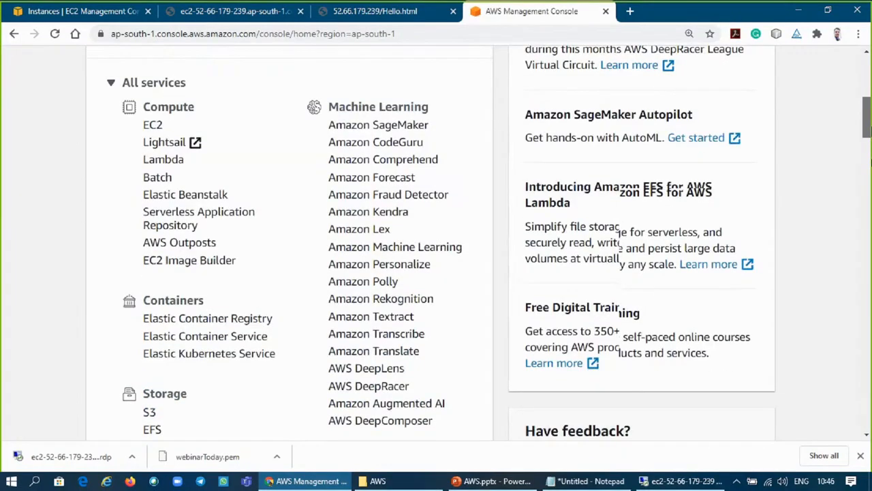
click(149, 282)
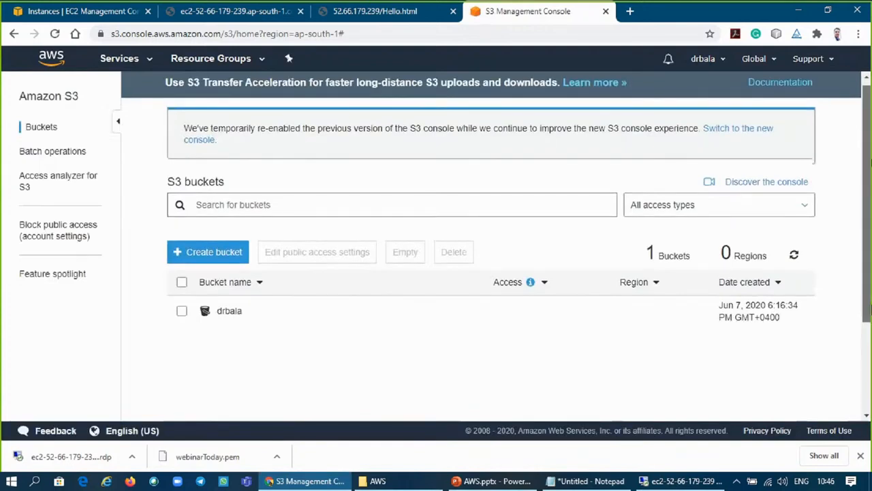
- Start creating an S3 bucket named webinar in the Asia Pacific (Mumbai) region and try to continue to the configuration options
scroll(231, 250, down, 1)
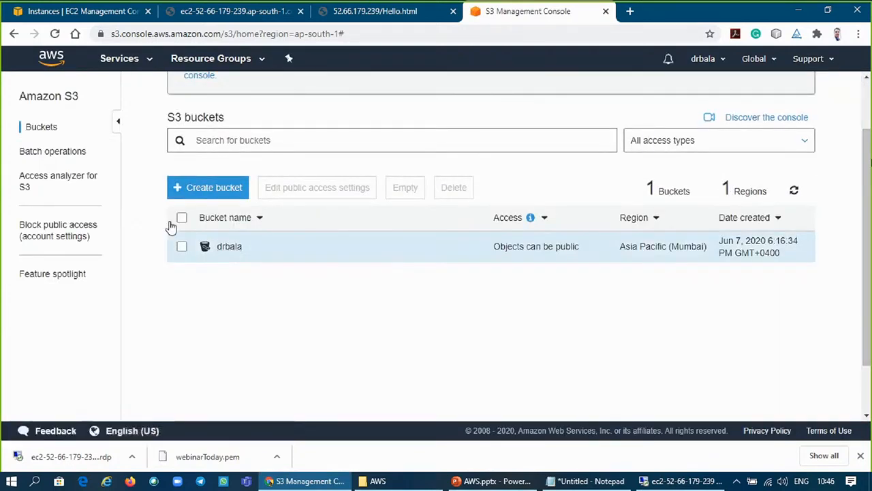
click(207, 191)
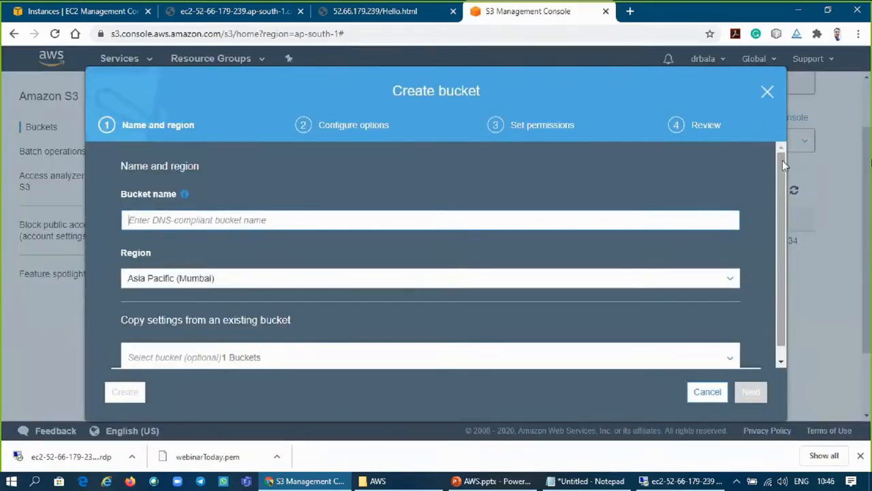
drag(783, 160, 783, 230)
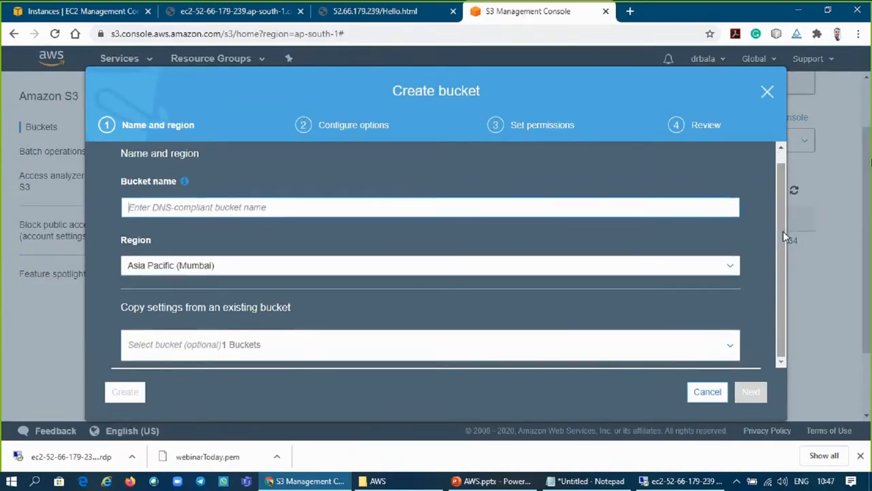
scroll(784, 231, up, 1)
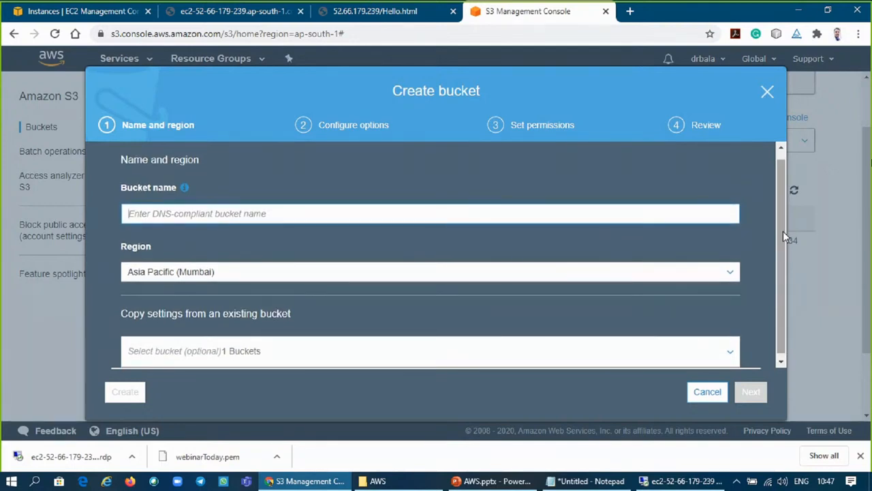
text(webinar)
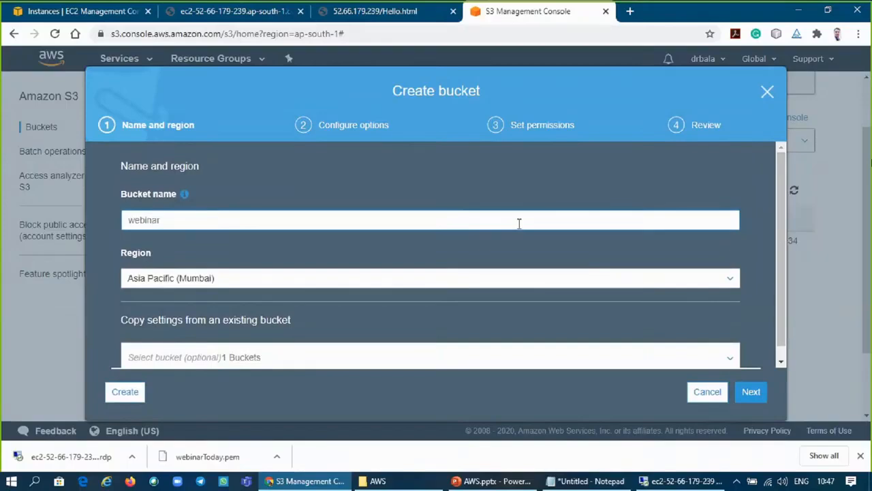
click(342, 282)
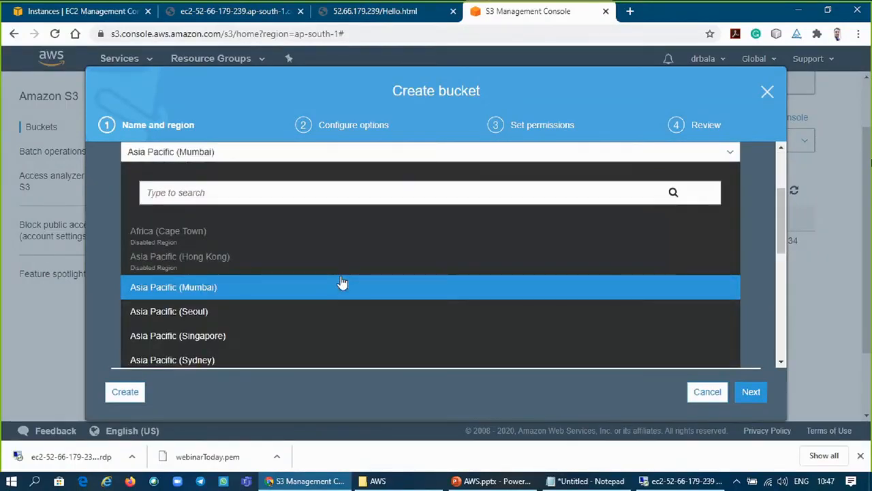
click(342, 282)
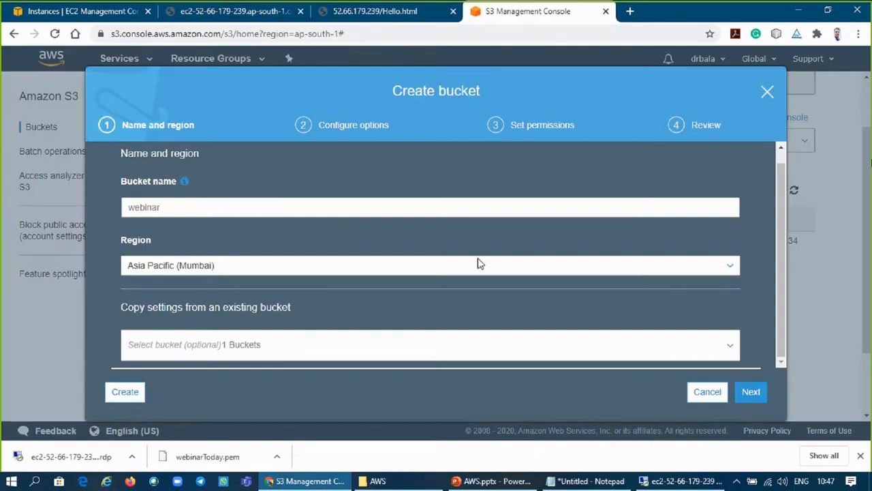
click(750, 394)
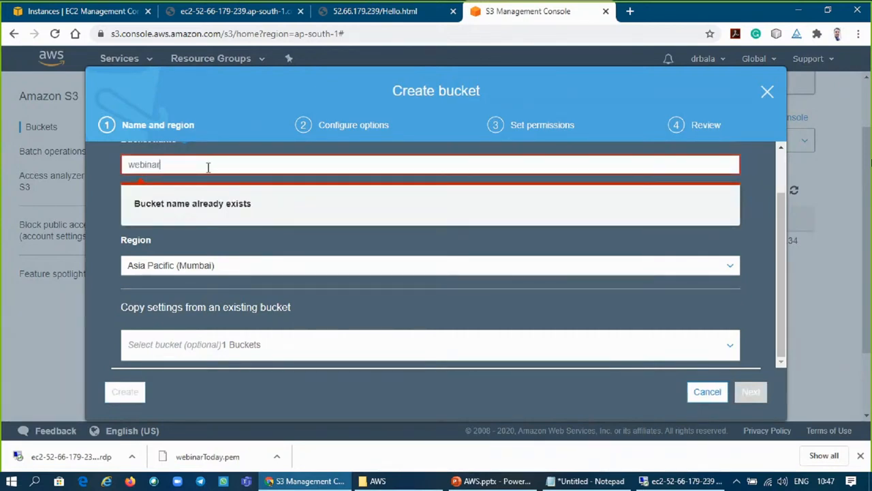
- Change the bucket name to webinartoday, keep the Asia Pacific (Mumbai) region and continue to the configuration options
text(Today)
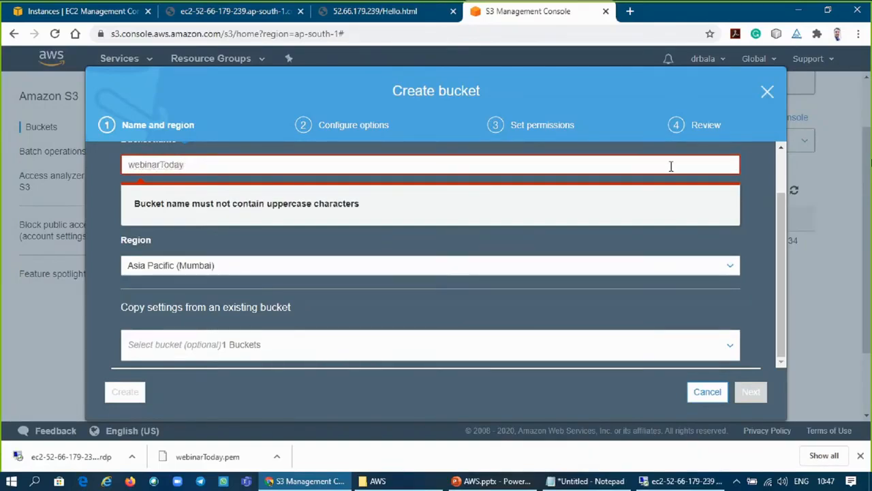
click(324, 320)
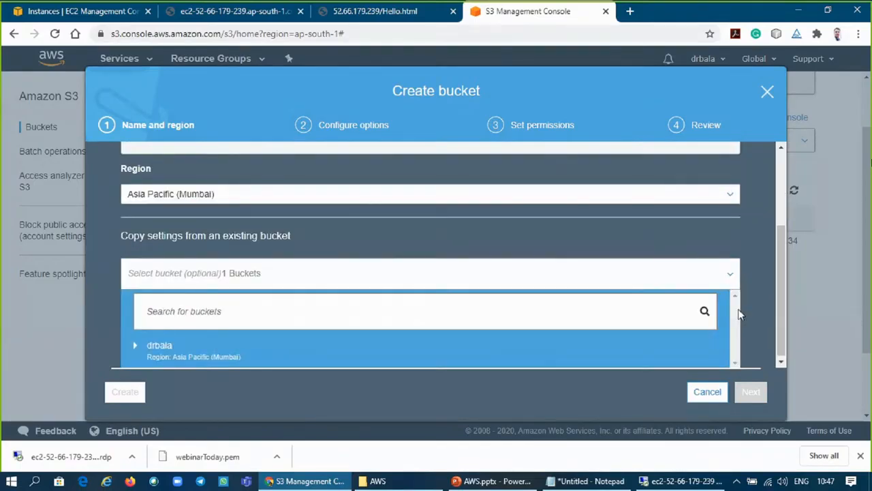
drag(781, 311, 740, 336)
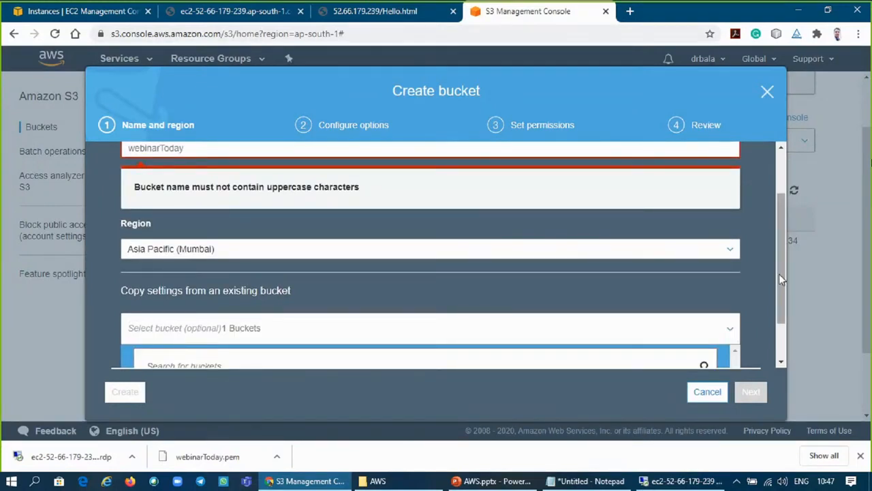
scroll(185, 266, up, 1)
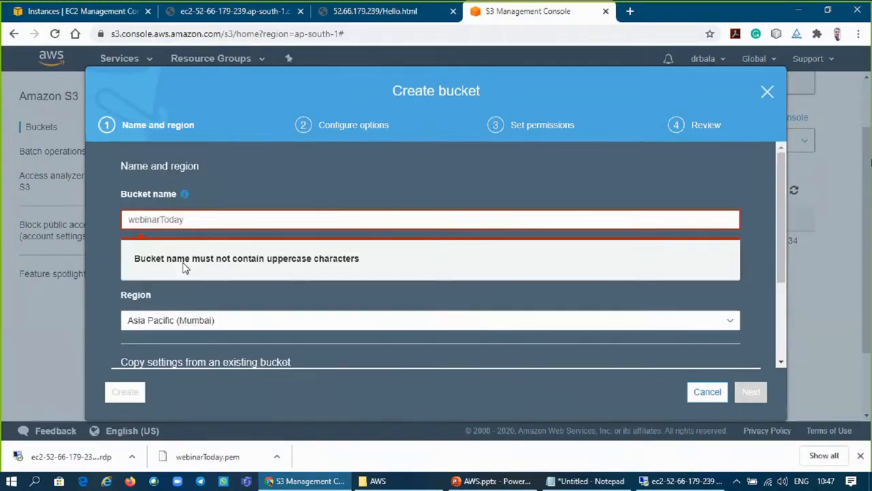
click(167, 217)
key(BackSpace)
text(t)
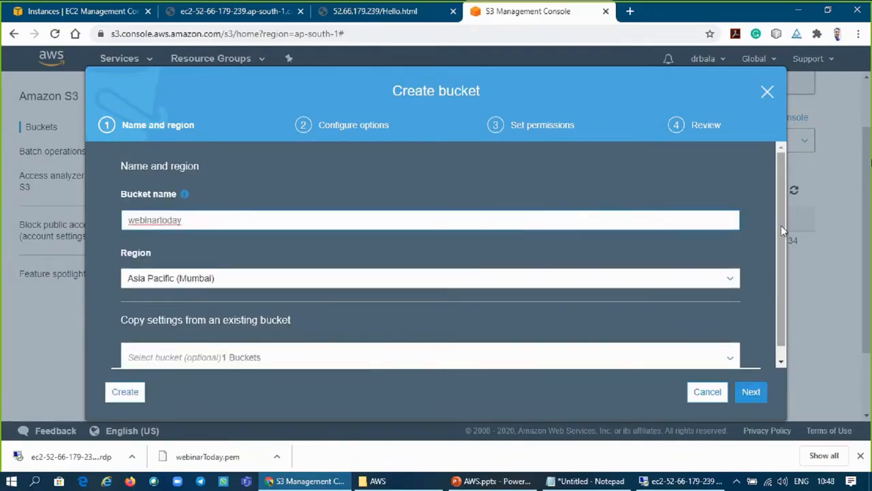
drag(781, 225, 779, 274)
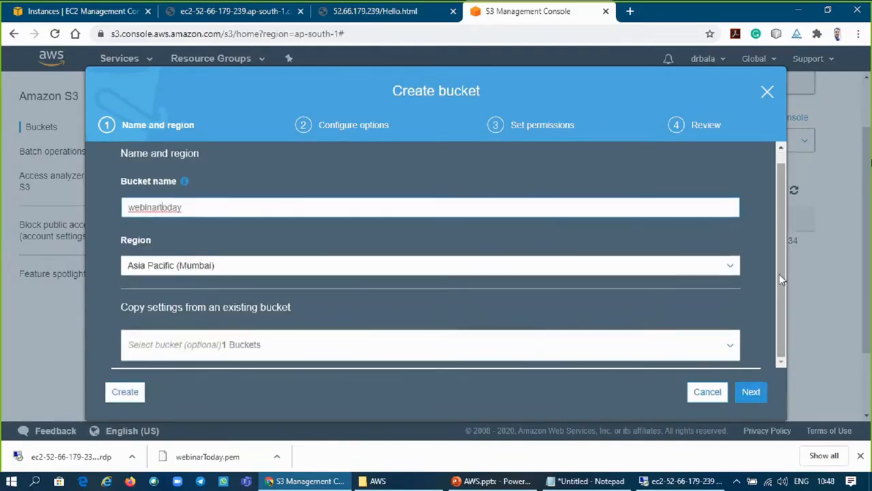
click(752, 394)
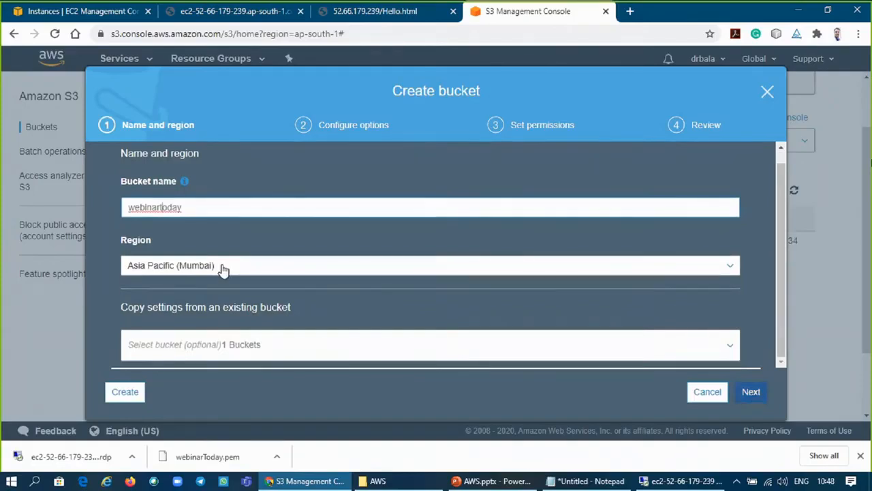
click(749, 394)
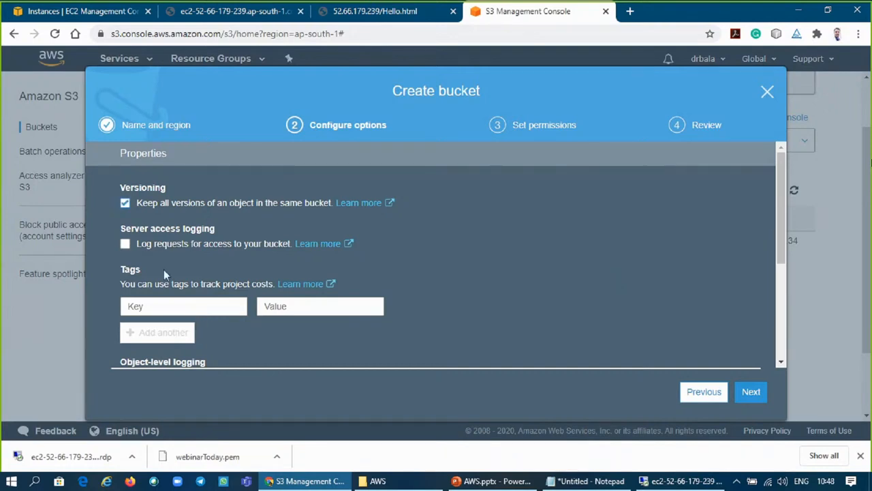
- Set versioning to keep all versions of an object in the same bucket and continue to the permission settings
click(752, 396)
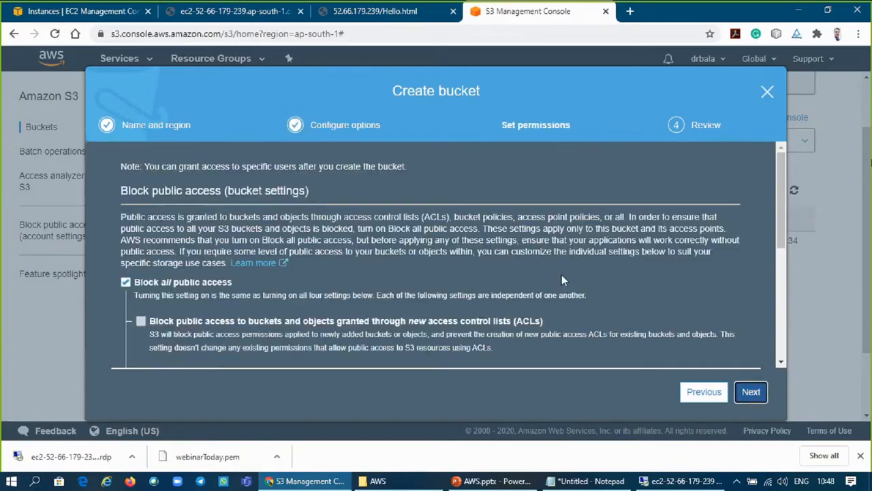
click(694, 394)
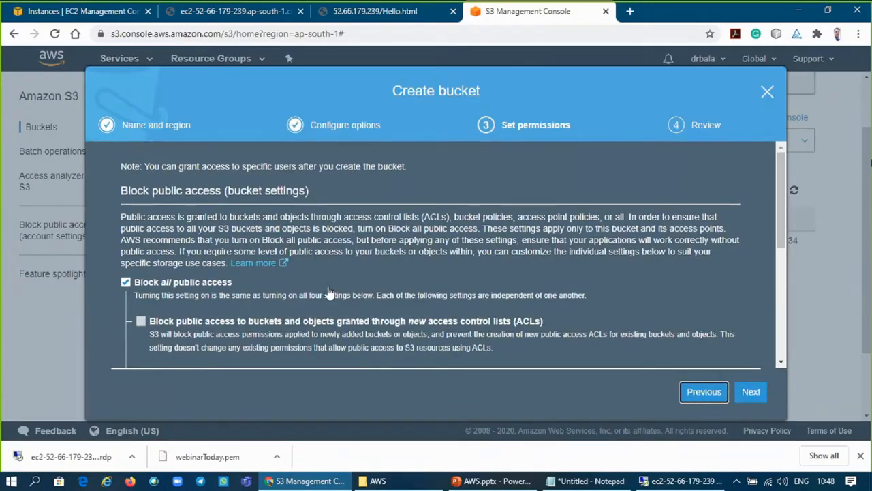
click(188, 203)
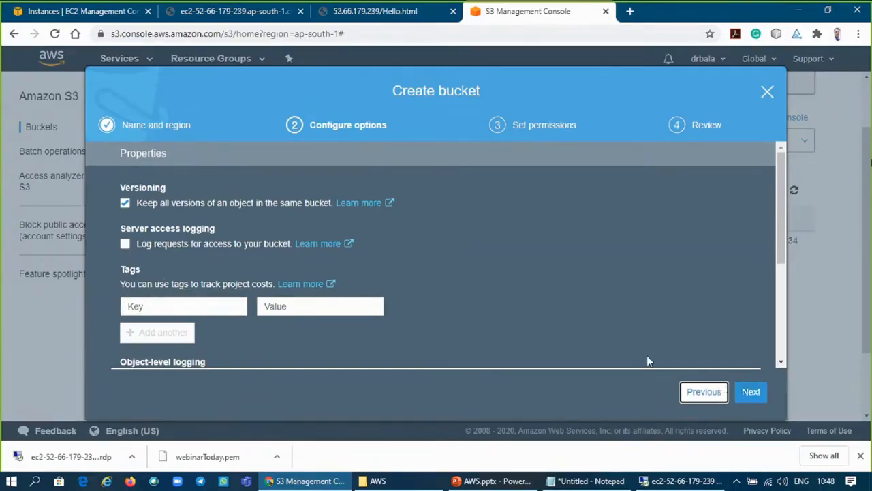
click(751, 393)
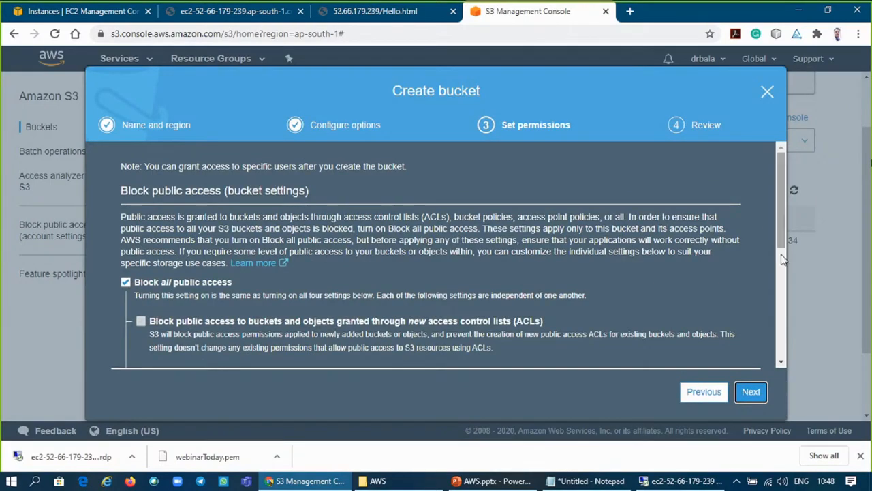
- Turn off Block all public access, acknowledge that the bucket and its objects may become public, and continue to the review
scroll(782, 263, down, 3)
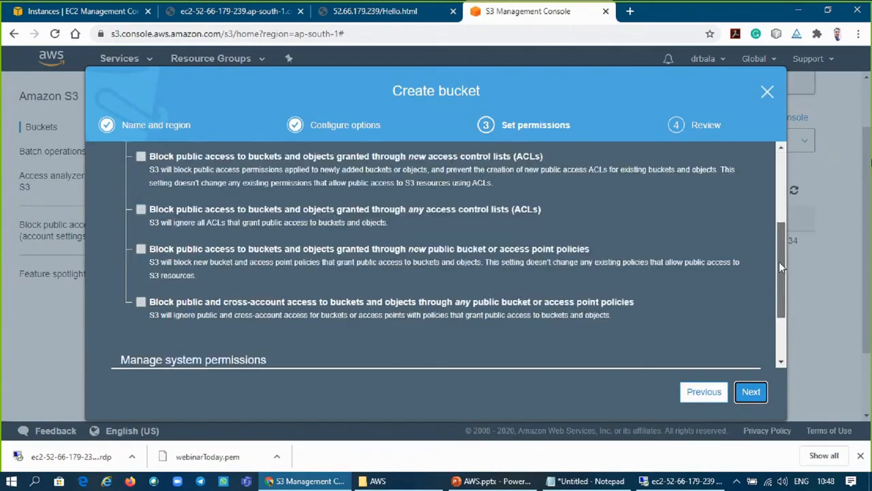
scroll(782, 262, up, 1)
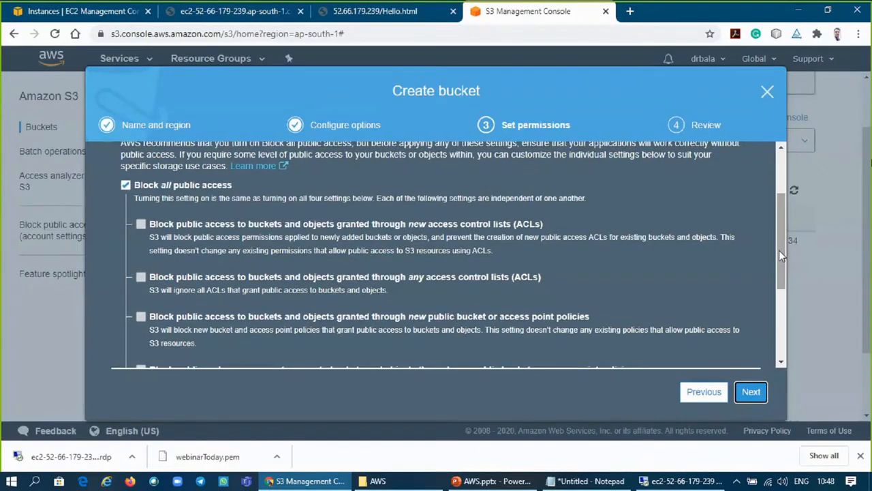
click(125, 186)
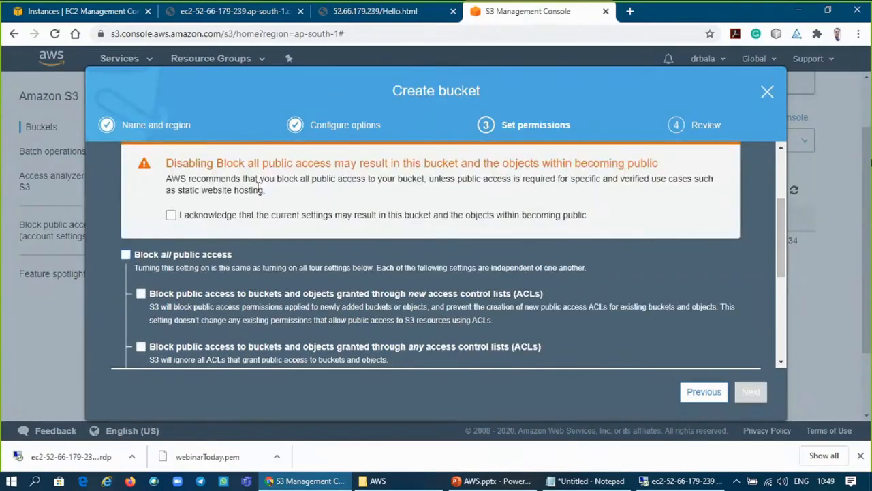
click(171, 216)
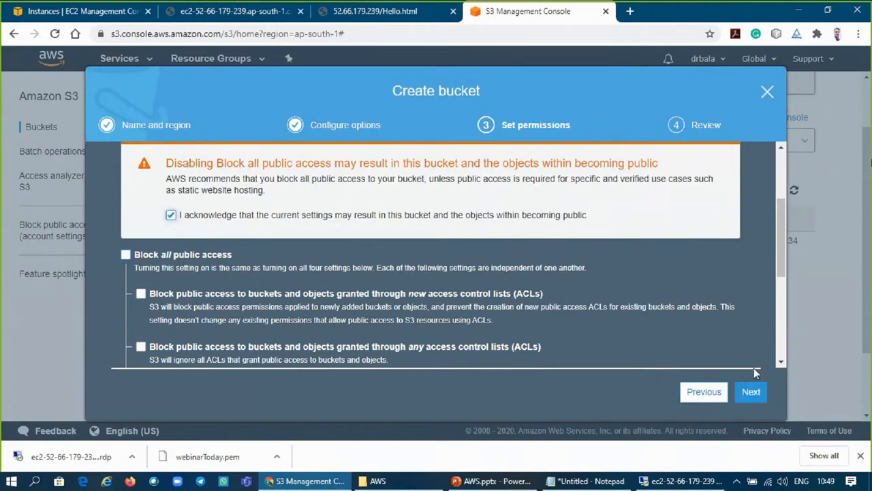
click(751, 392)
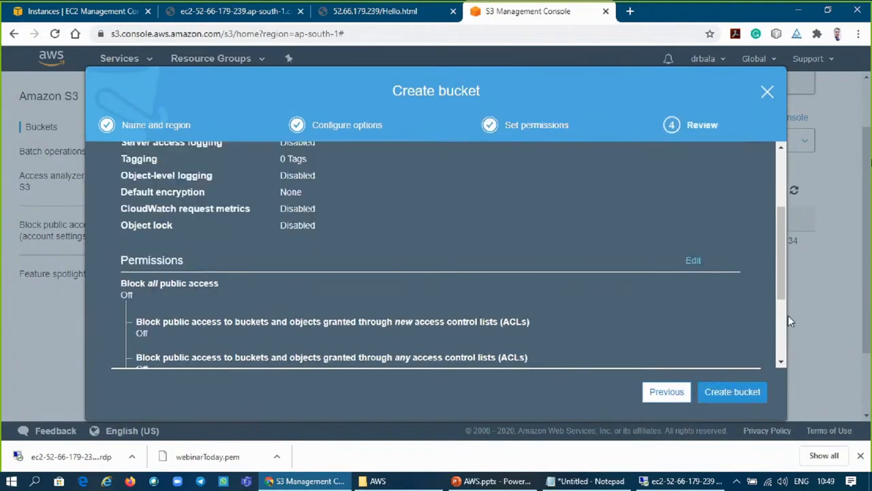
- Review the name, options and permissions of the webinartoday bucket and create it
scroll(782, 288, up, 3)
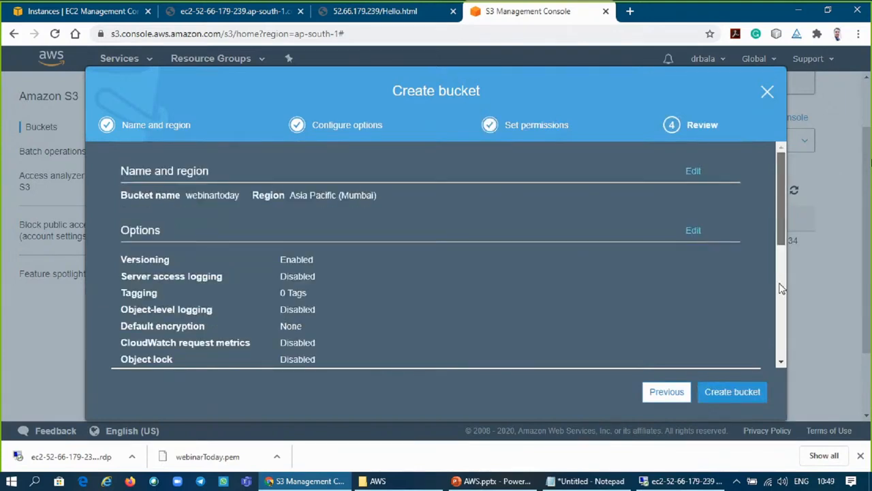
scroll(782, 288, down, 5)
click(763, 402)
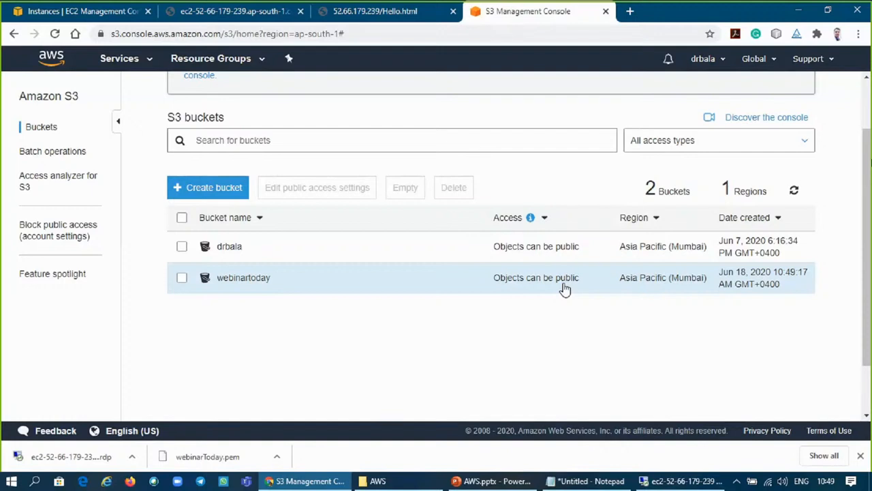
- Open the webinartoday bucket and start adding files for an upload
click(245, 279)
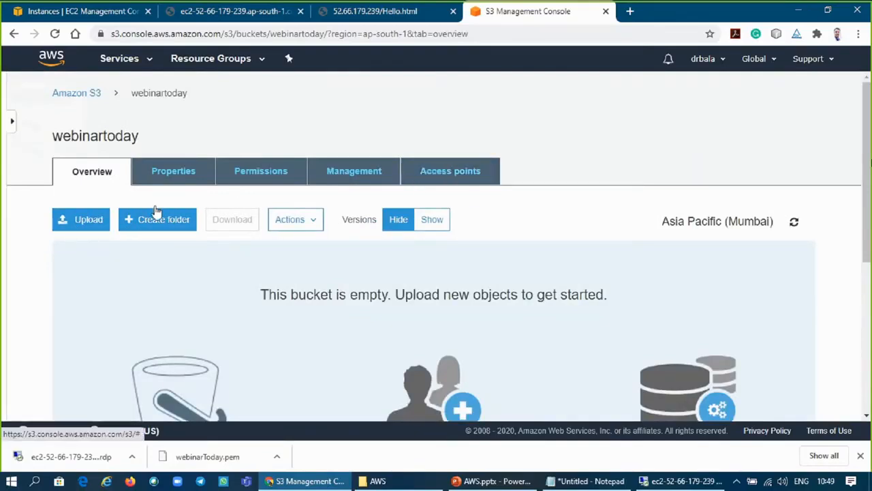
click(81, 219)
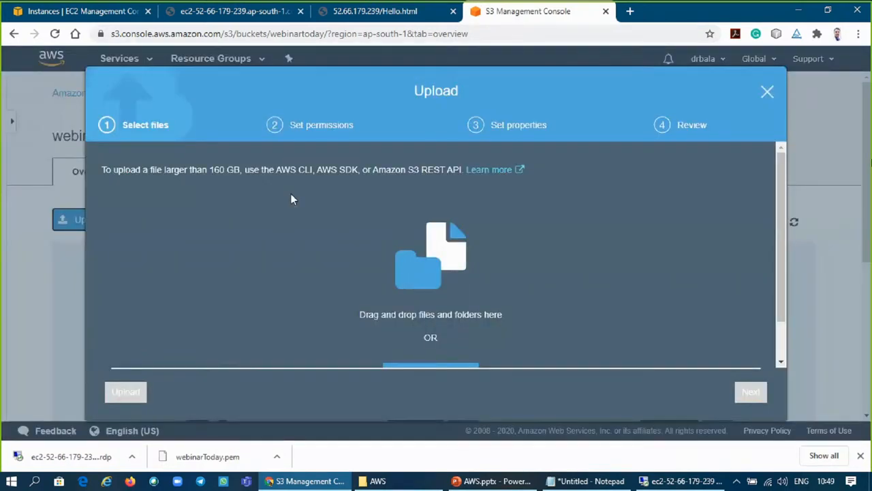
scroll(777, 258, down, 2)
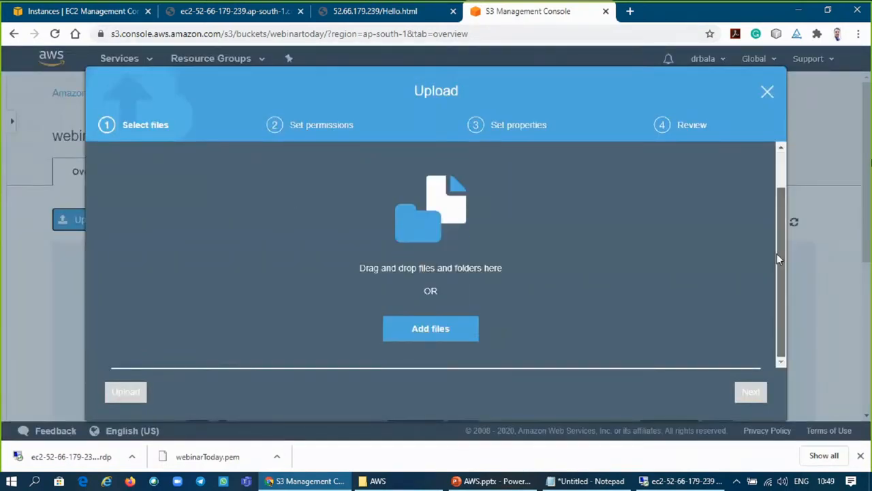
click(414, 329)
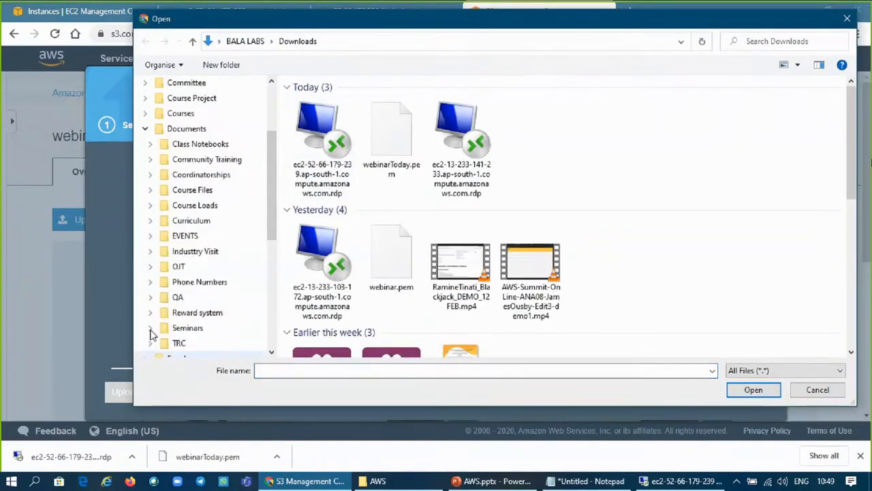
- Add index.html from the web page folder under Documents > Seminars > AWS to the upload
click(150, 330)
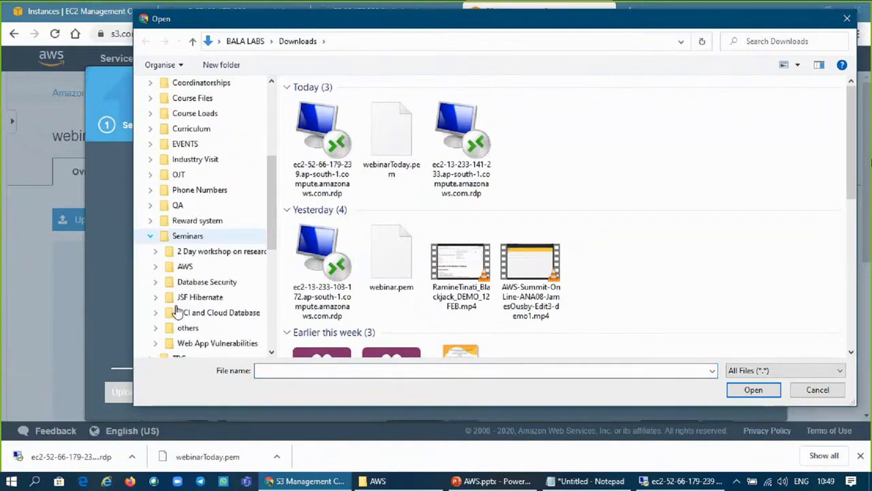
click(185, 267)
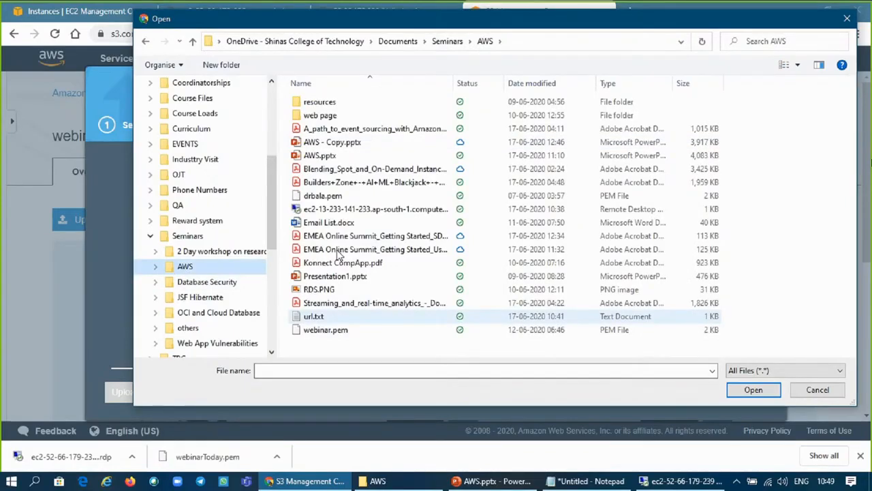
double_click(343, 120)
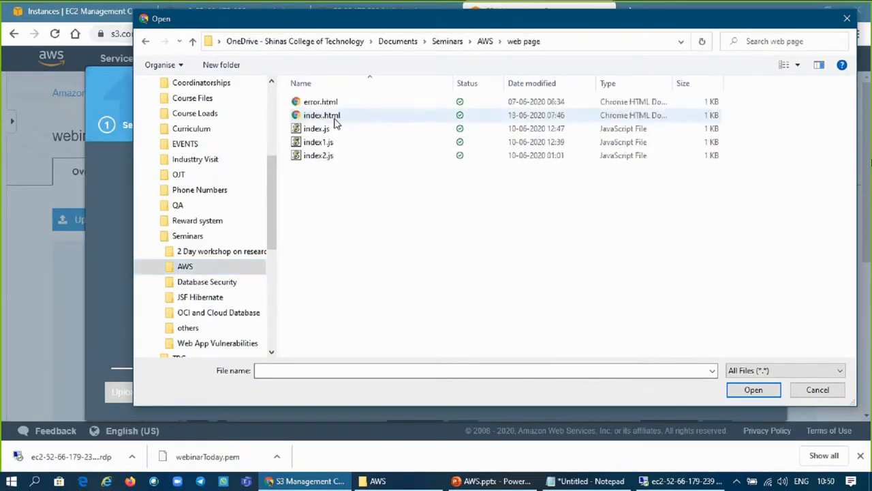
double_click(336, 122)
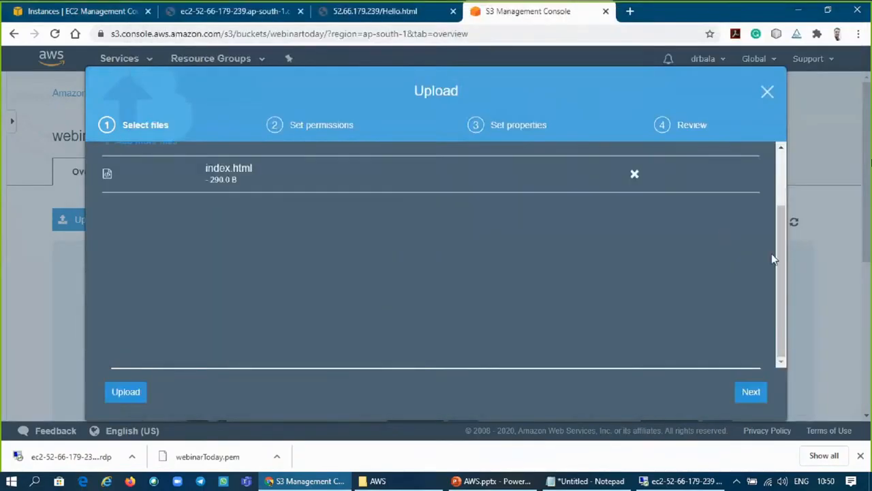
- Upload index.html with the default owner permissions, no public read access and the Standard storage class
click(752, 391)
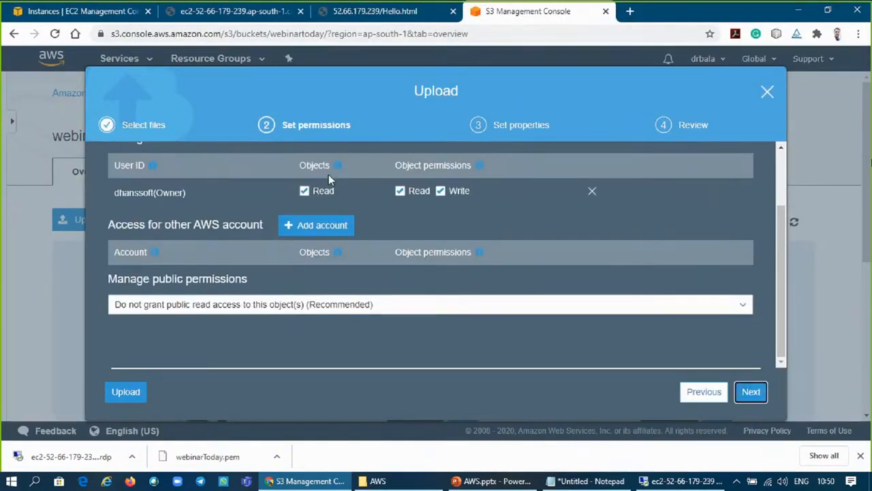
click(751, 392)
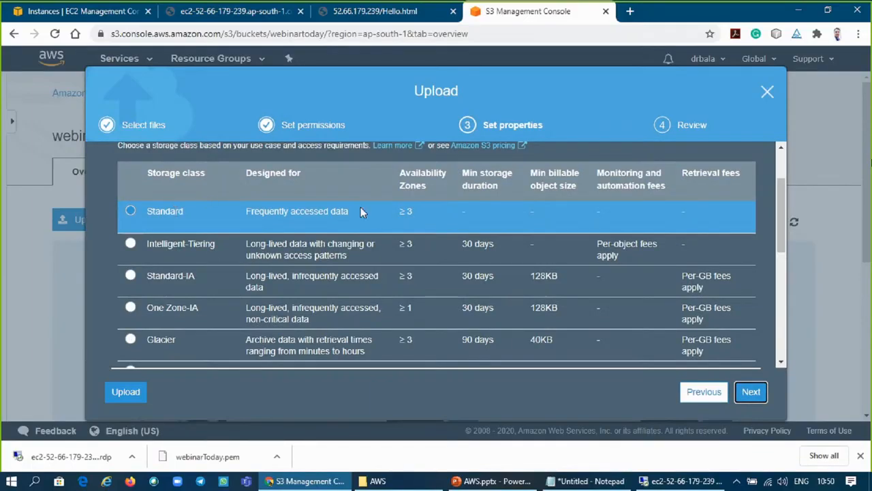
click(755, 392)
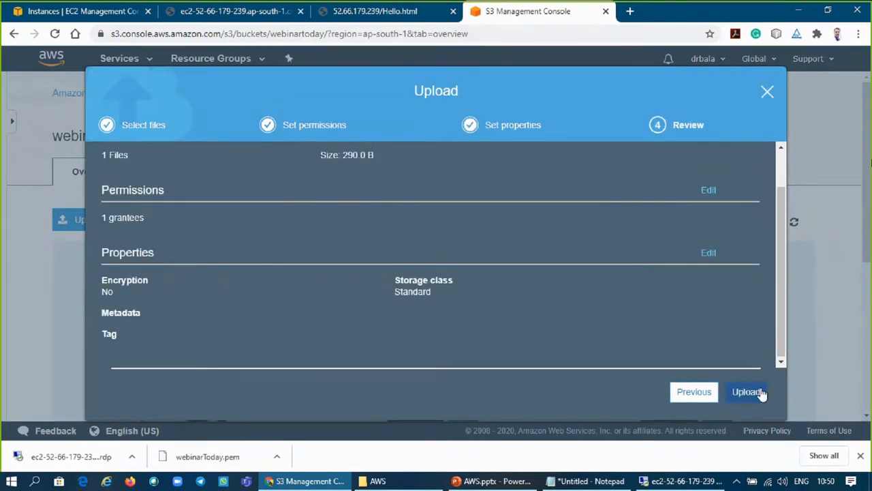
click(747, 392)
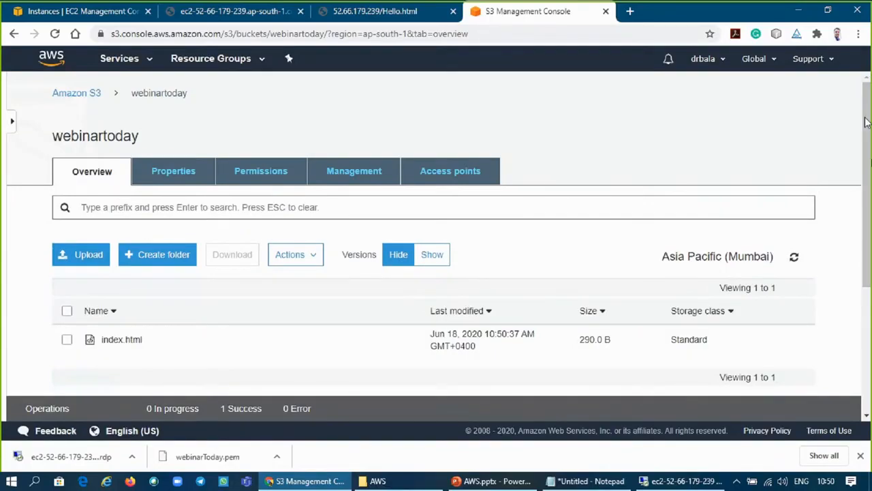
- Select index.html in the bucket, view its details and open its object URL
drag(865, 119, 867, 165)
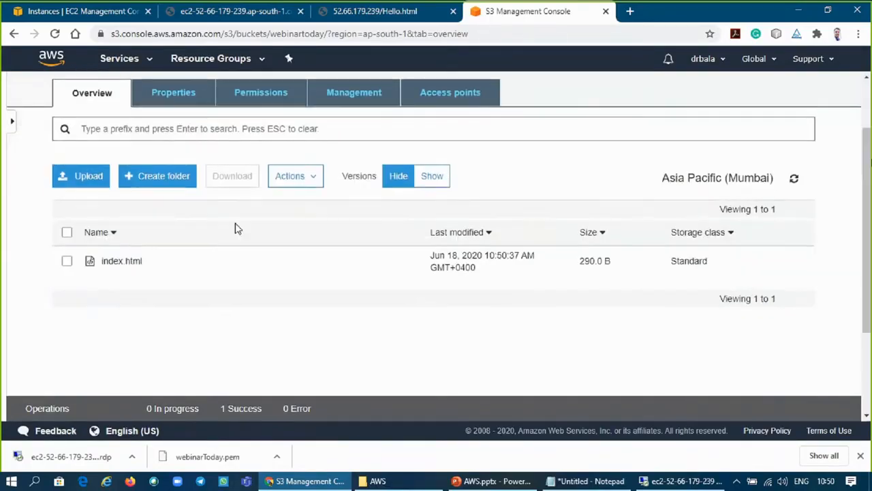
click(67, 264)
click(67, 263)
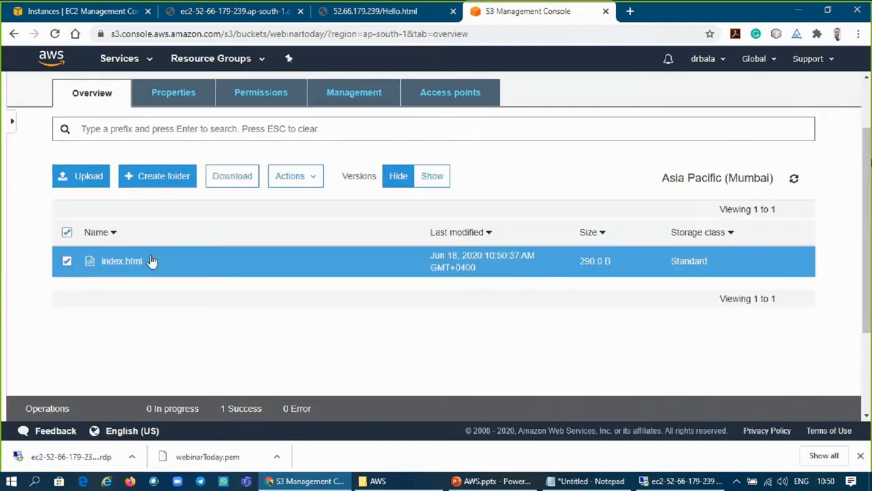
click(151, 261)
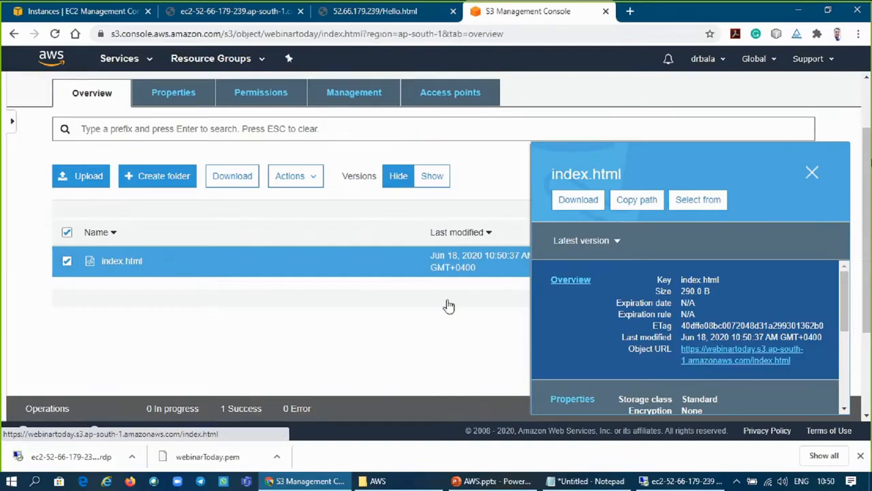
click(702, 349)
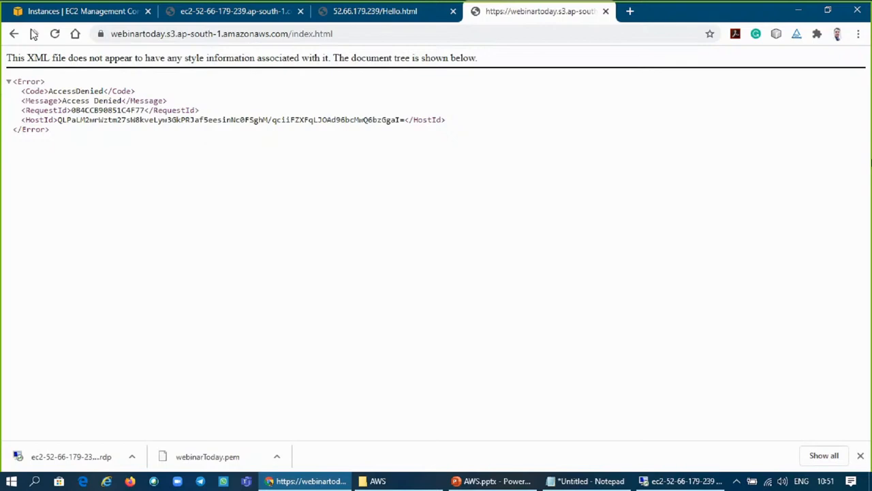
- Return to the webinartoday bucket and make its index.html object public
key(alt+Left)
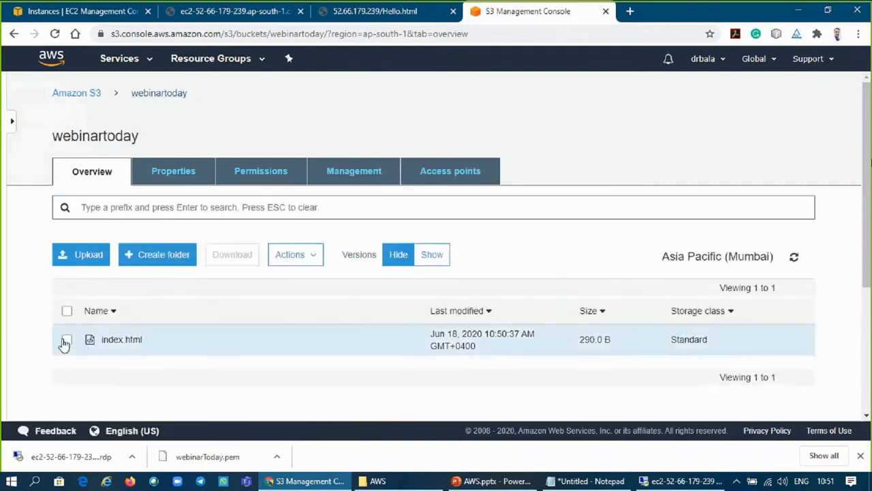
click(66, 341)
click(315, 258)
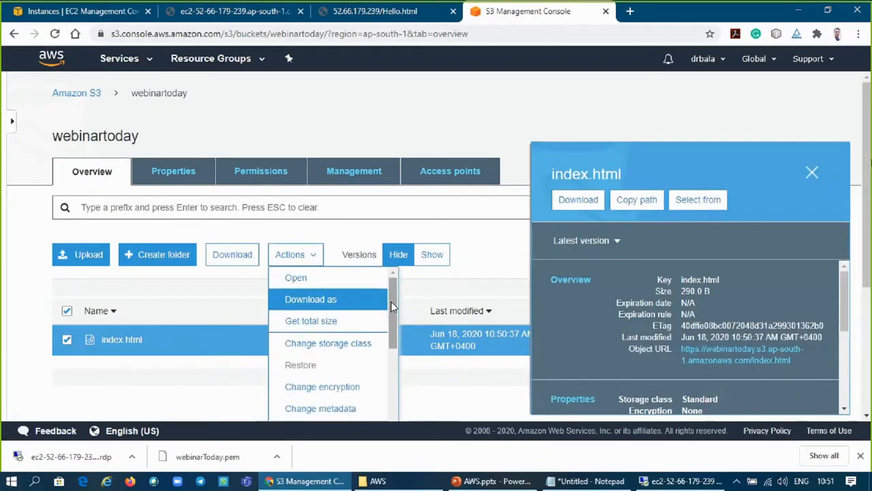
drag(393, 307, 387, 411)
scroll(386, 411, down, 1)
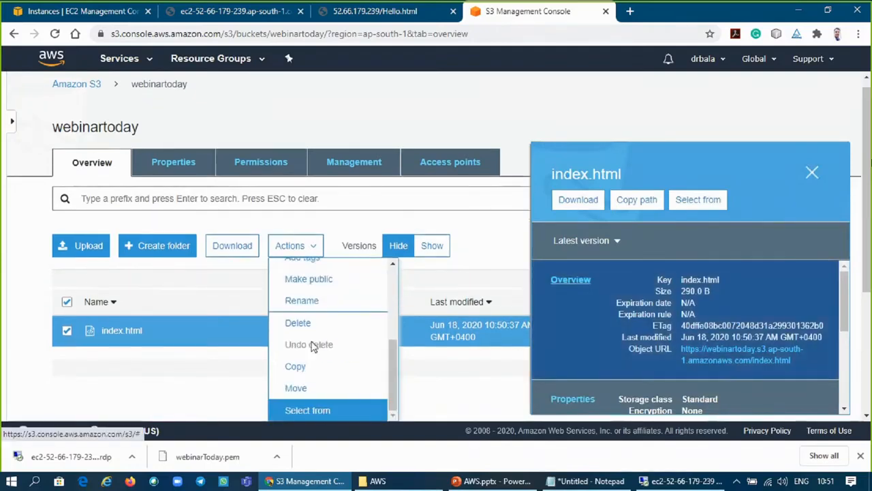
click(394, 307)
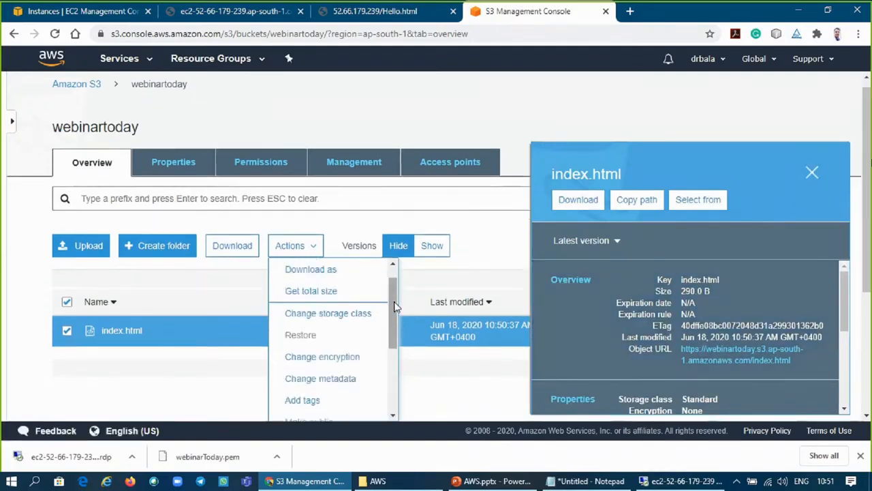
drag(396, 307, 392, 359)
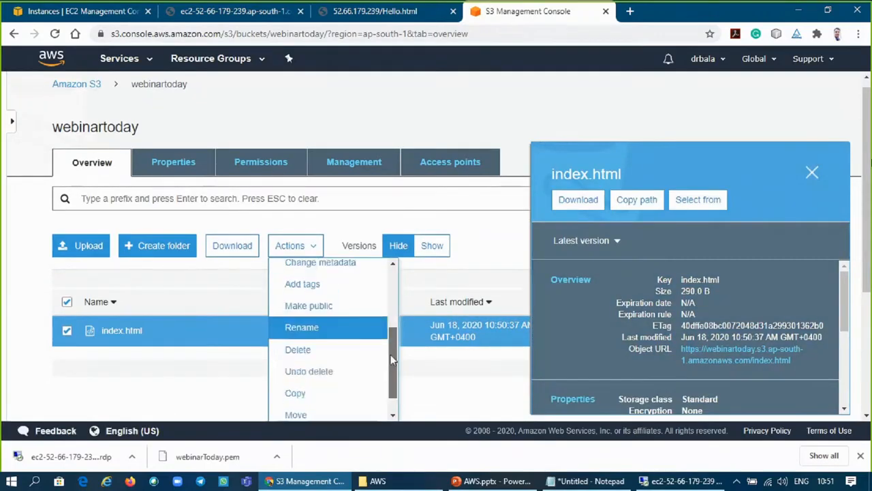
click(337, 310)
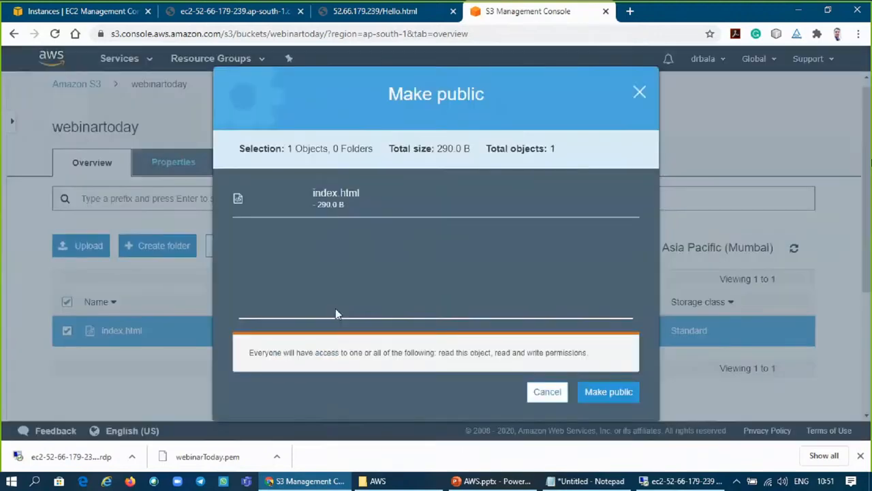
click(596, 400)
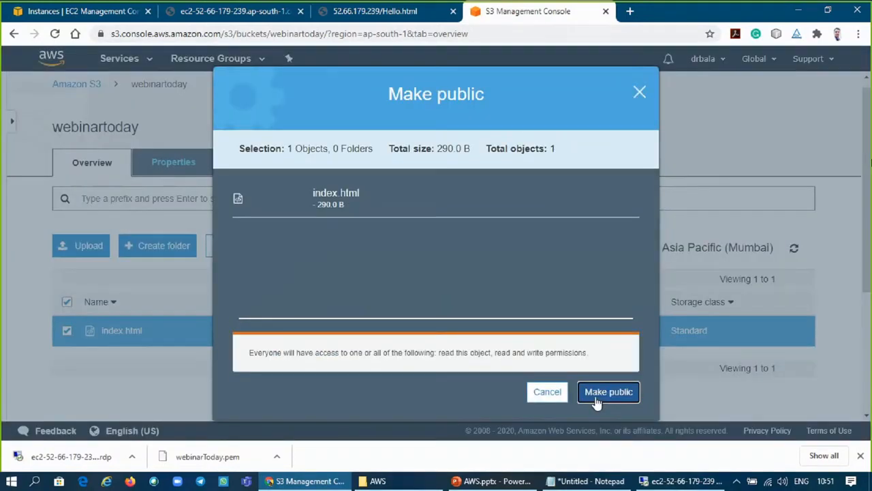
- Open the details of index.html and load its object URL in a new browser tab
scroll(436, 273, down, 1)
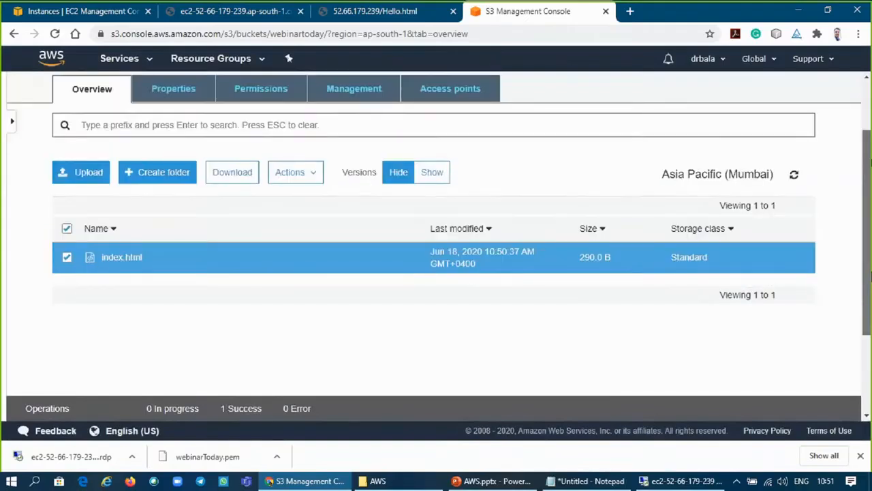
scroll(518, 275, down, 1)
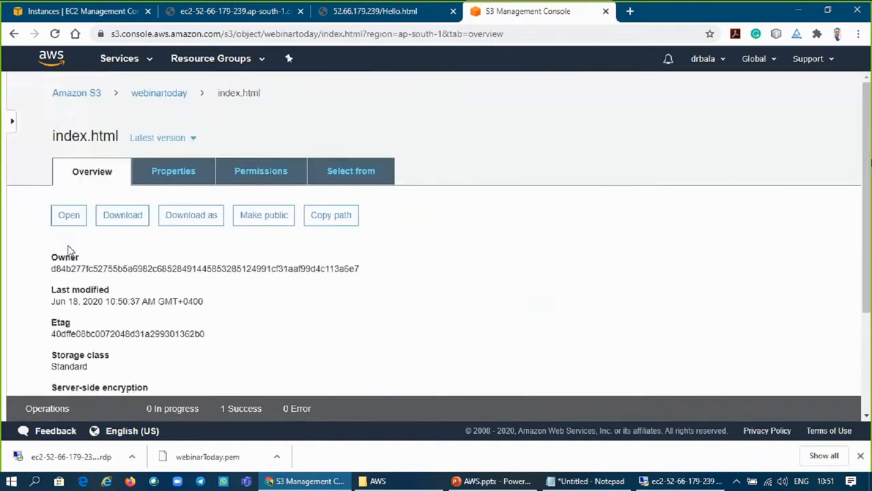
drag(68, 249, 538, 251)
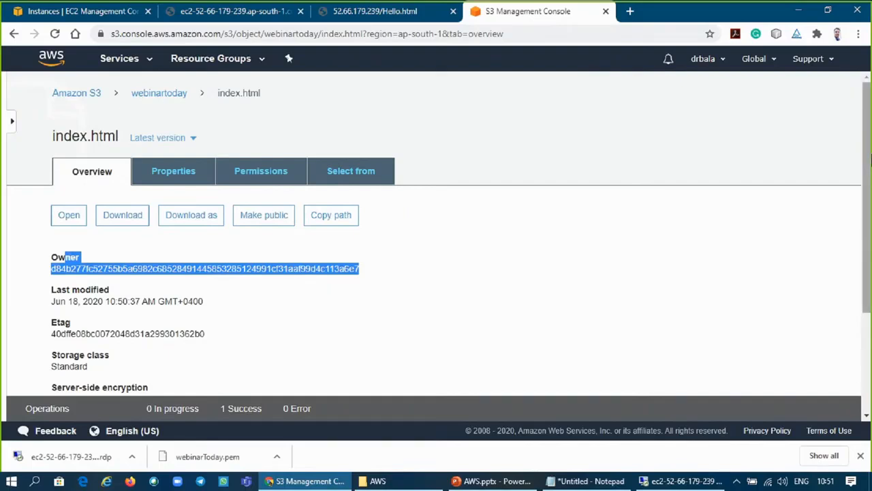
scroll(869, 158, down, 3)
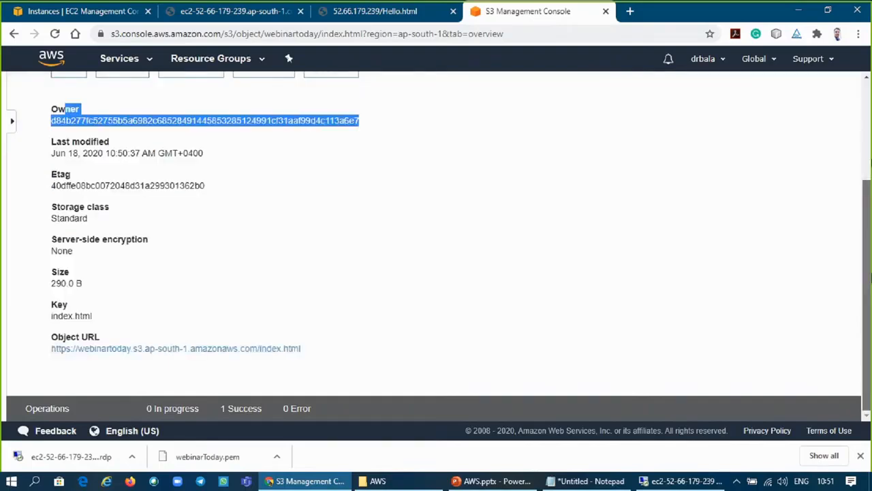
right_click(291, 356)
click(379, 233)
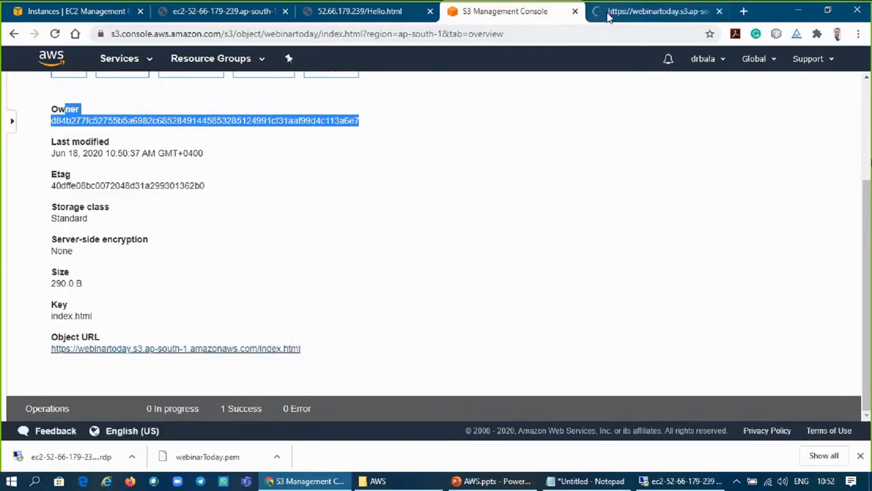
click(608, 14)
click(564, 33)
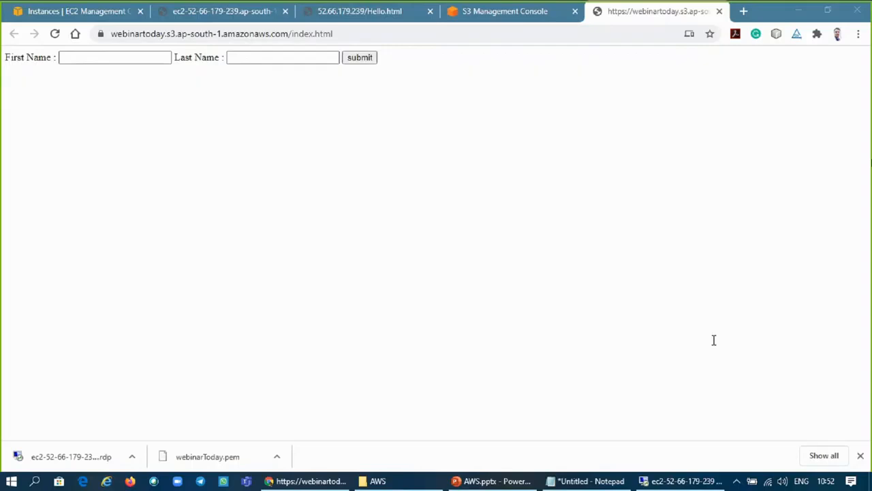
- Go back to the S3 console and view the object list of the webinartoday bucket
right_click(714, 340)
click(715, 340)
click(537, 12)
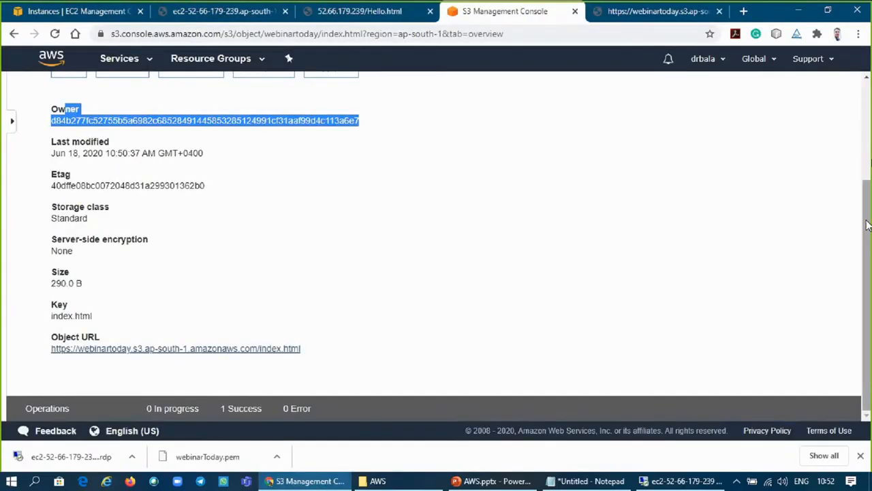
drag(867, 226, 866, 124)
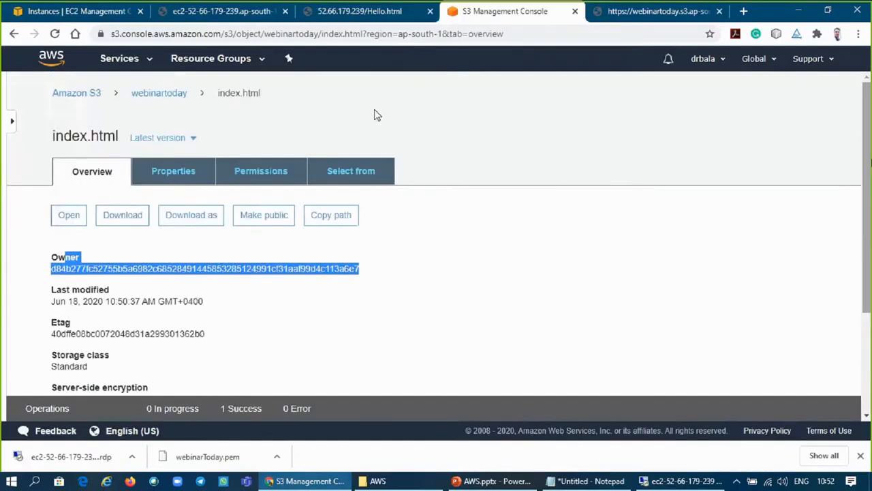
click(154, 98)
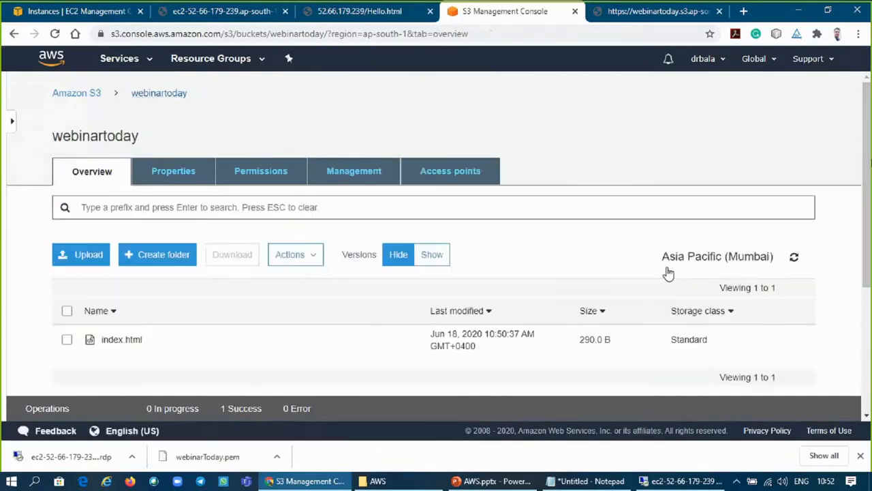
drag(868, 195, 871, 220)
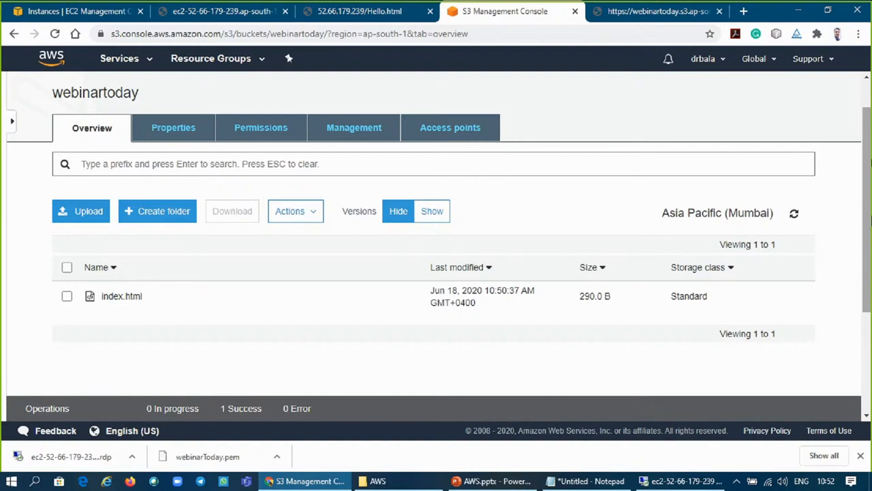
scroll(868, 164, up, 1)
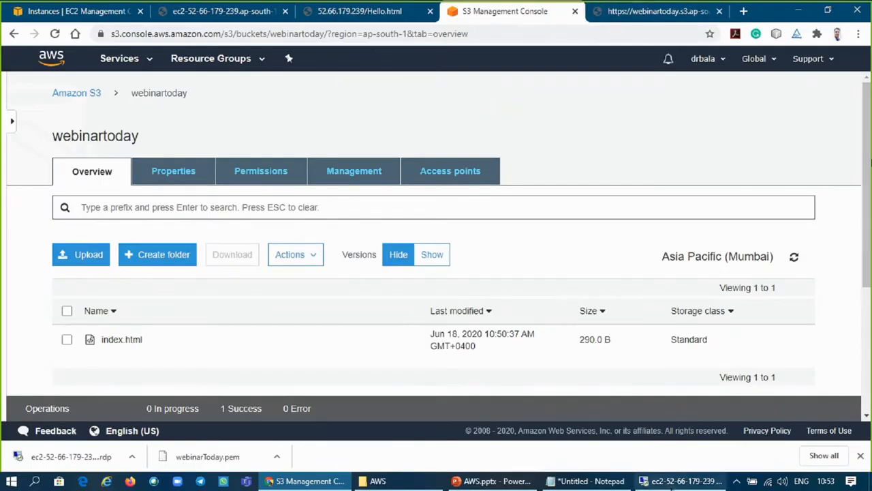
- Switch to the EC2 remote desktop session, close the Add Roles and Features Wizard and bring up the Hello file in Notepad
click(682, 482)
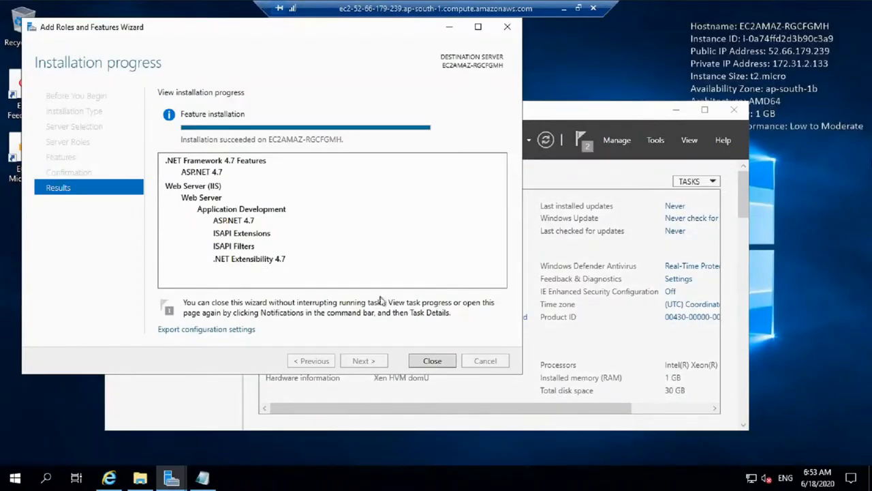
click(432, 361)
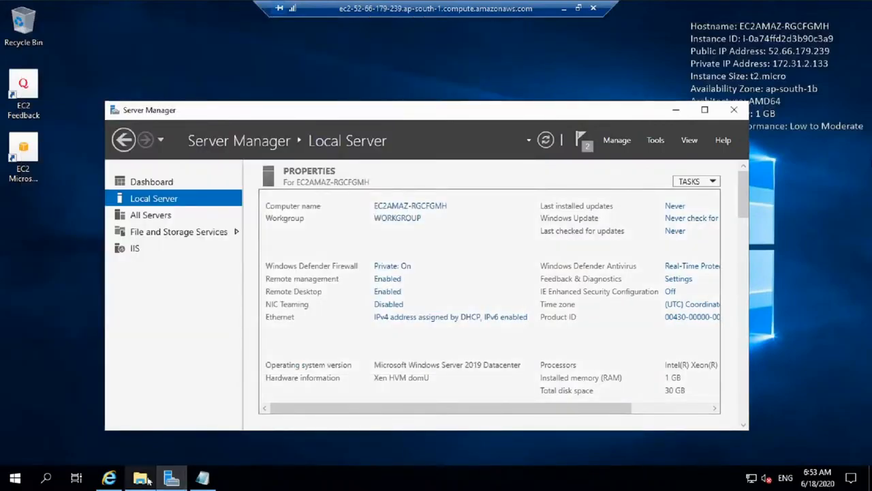
mouse_move(142, 481)
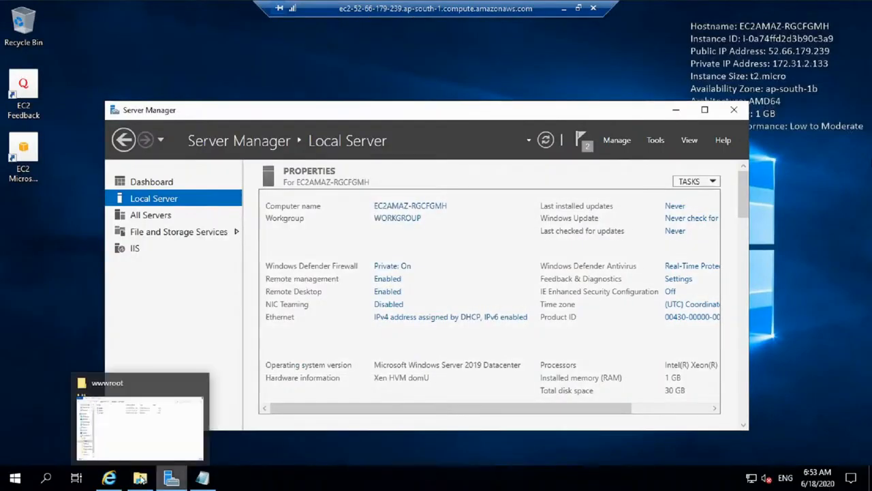
click(203, 478)
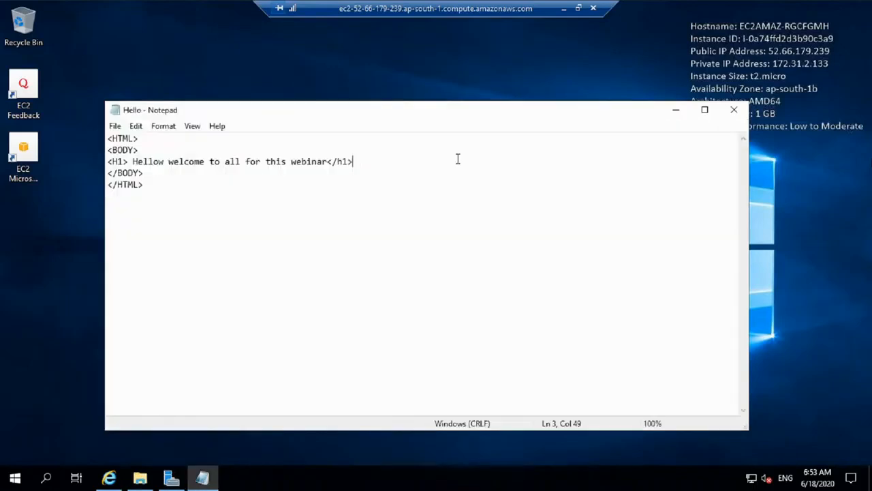
- Add a blank line below the H1 heading and start a new line with "<"
key(Return)
key(Return)
text(<)
- Set the Notepad font size to 24, keeping Consolas Regular
click(164, 126)
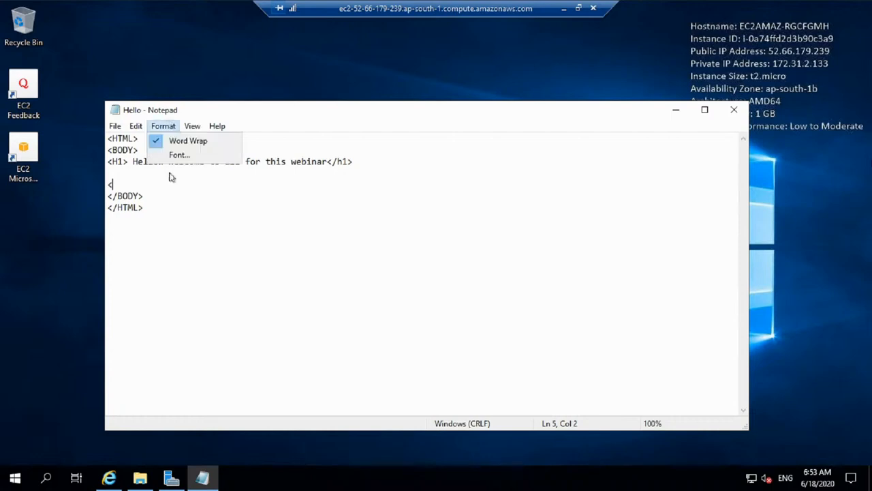
click(179, 156)
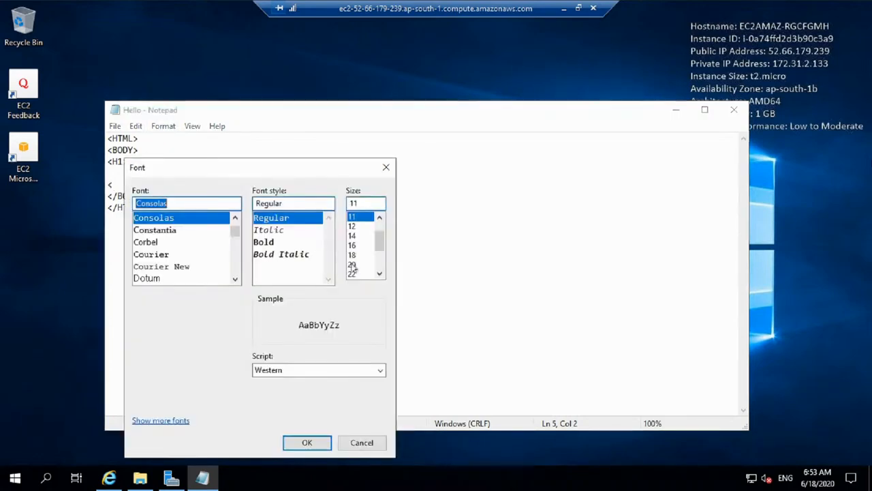
click(353, 265)
drag(381, 245, 381, 254)
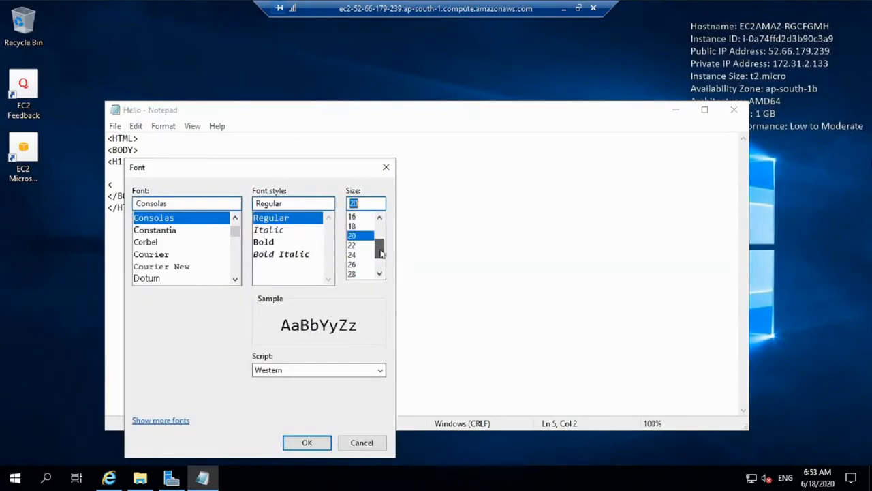
click(353, 255)
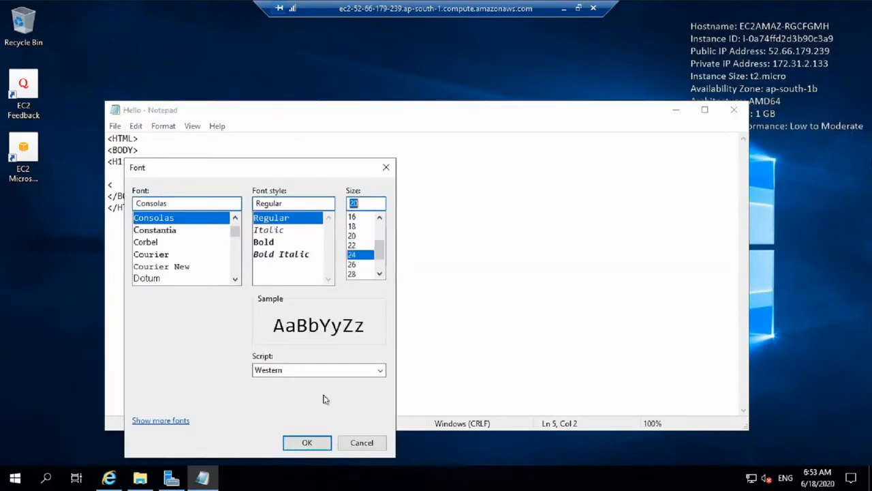
click(307, 444)
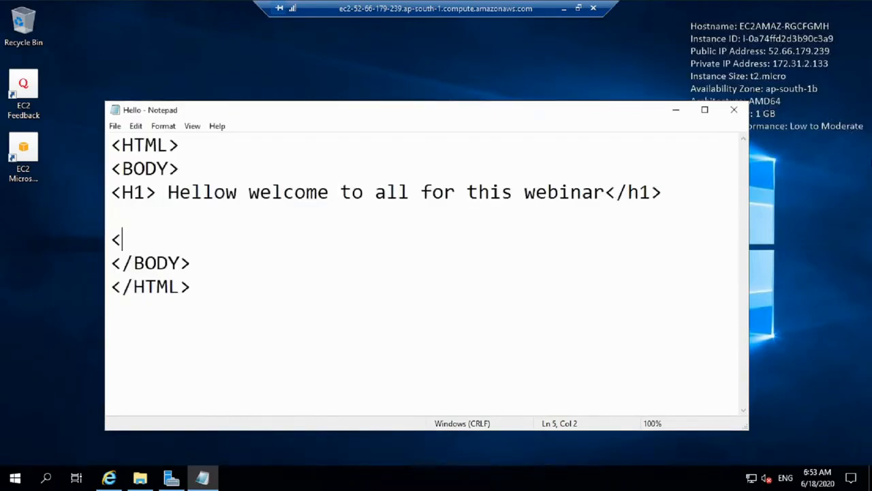
- Complete the opening script tag as <% and enter $> two lines below it
text(#)
key(BackSpace)
text(%)
key(Return)
key(Return)
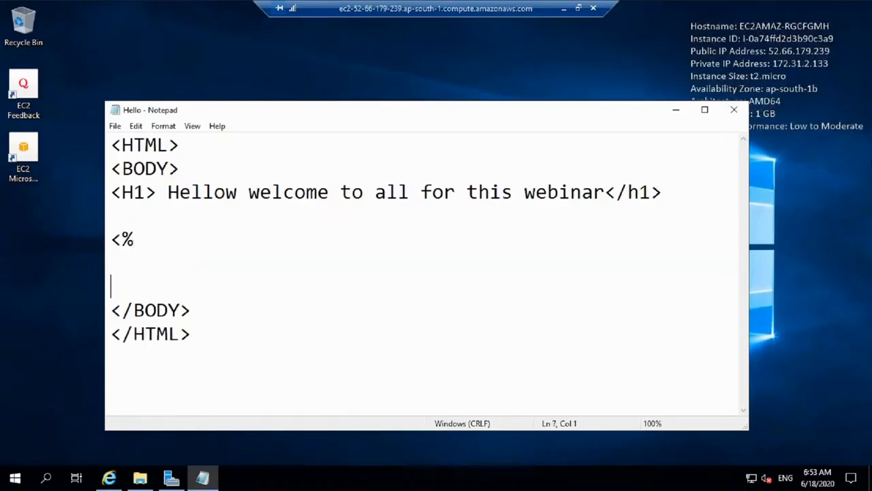
text($>)
- Begin the statement Response.Write( on the line between <% and $>
click(346, 258)
text(Rem)
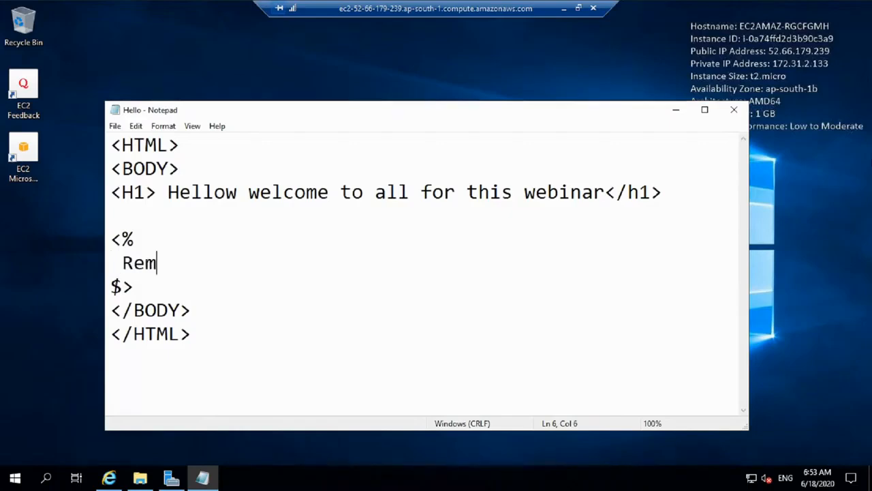
key(BackSpace)
text(spon)
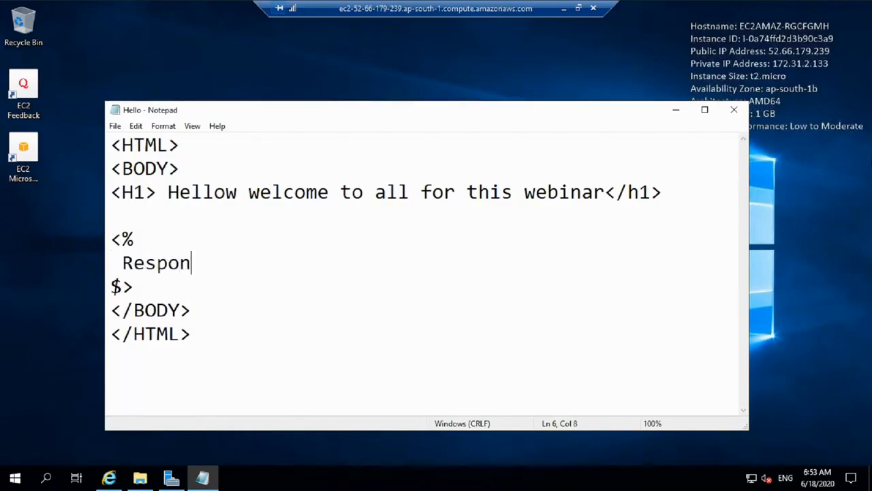
text(se.)
text(wei)
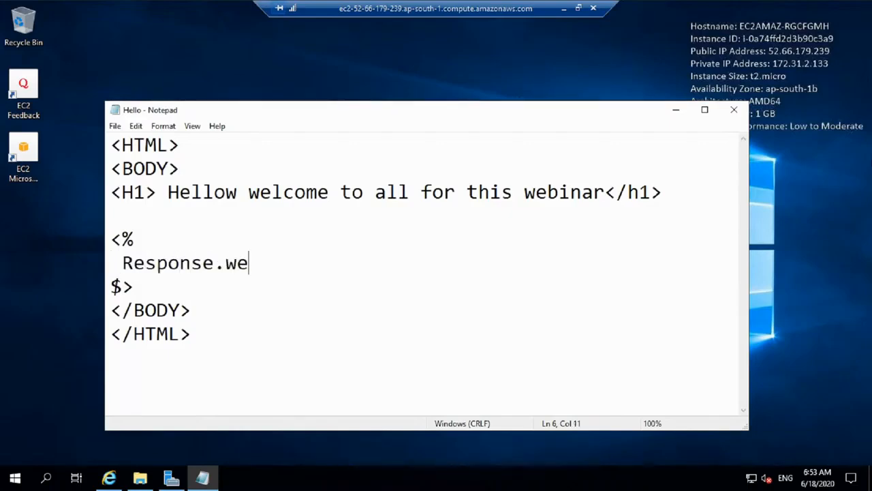
key(BackSpace)
key(BackSpace)
key(BackSpace)
text(Write()
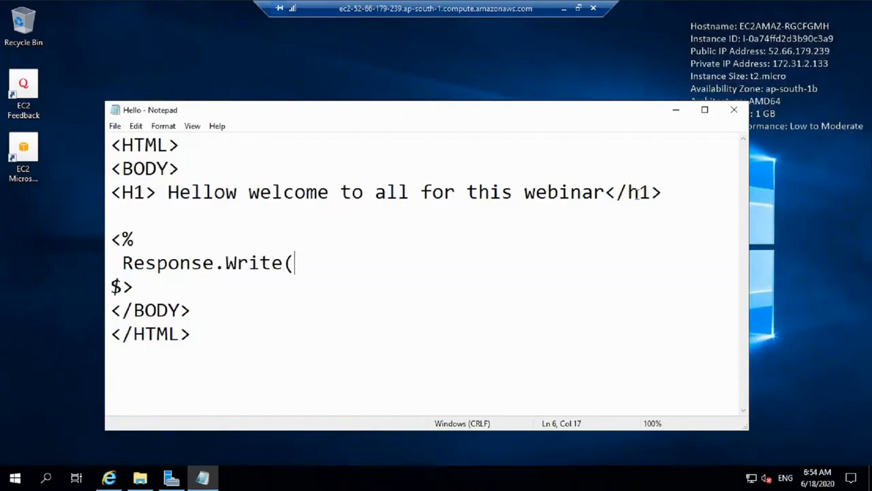
- Insert an opening double quote and a copy of the full H1 heading line as the Response.Write argument
drag(663, 193, 111, 194)
key(ctrl+c)
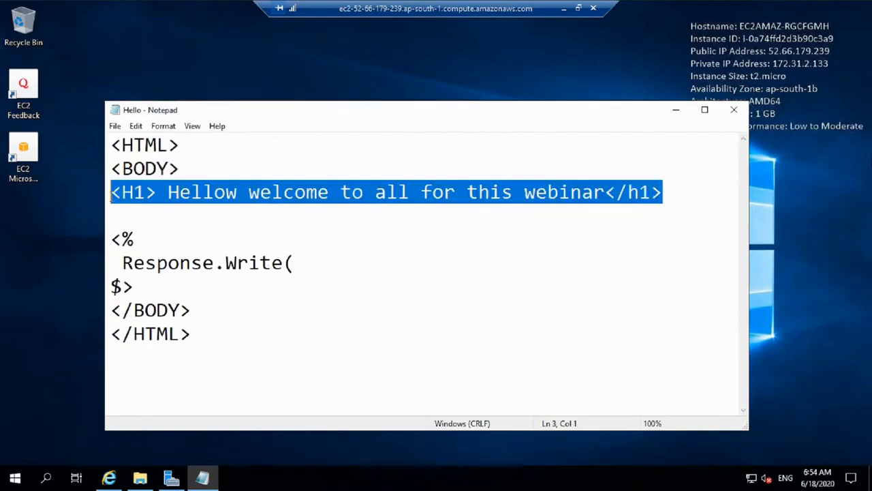
click(347, 262)
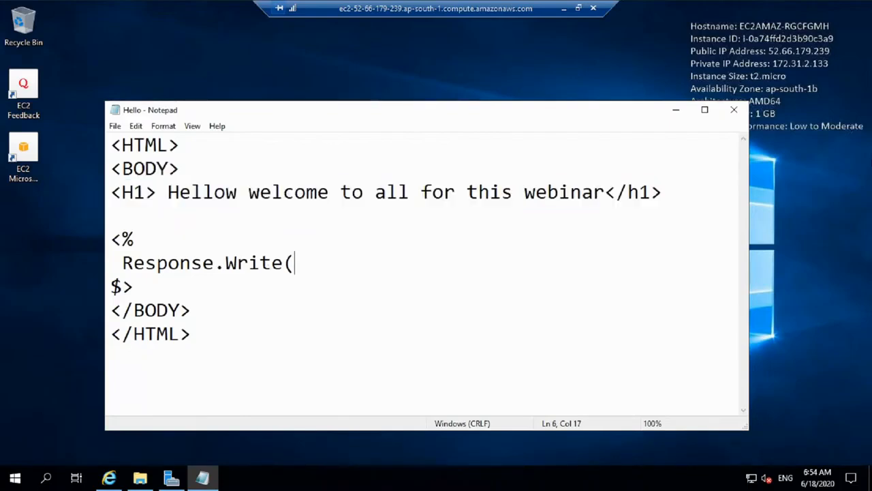
text(:)
key(BackSpace)
text(")
key(ctrl+v)
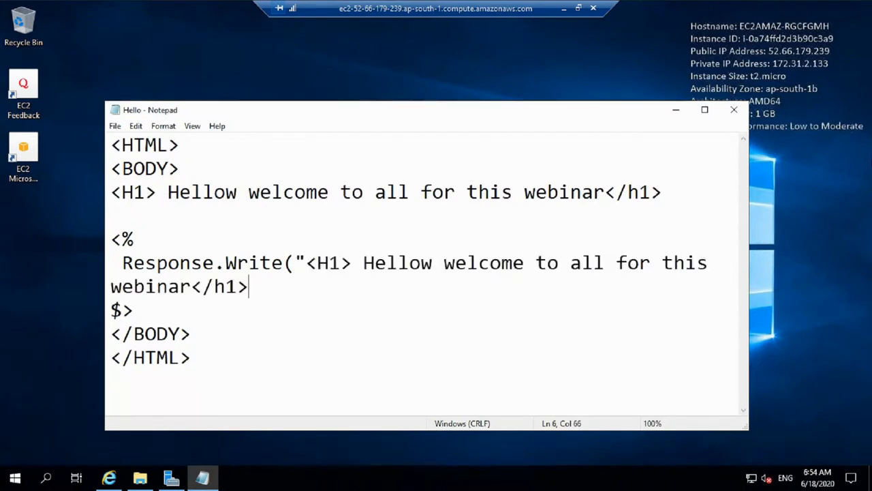
- Close the Response.Write statement with ") and remove its leading space, adding a blank line before and after it
text("))
key(Return)
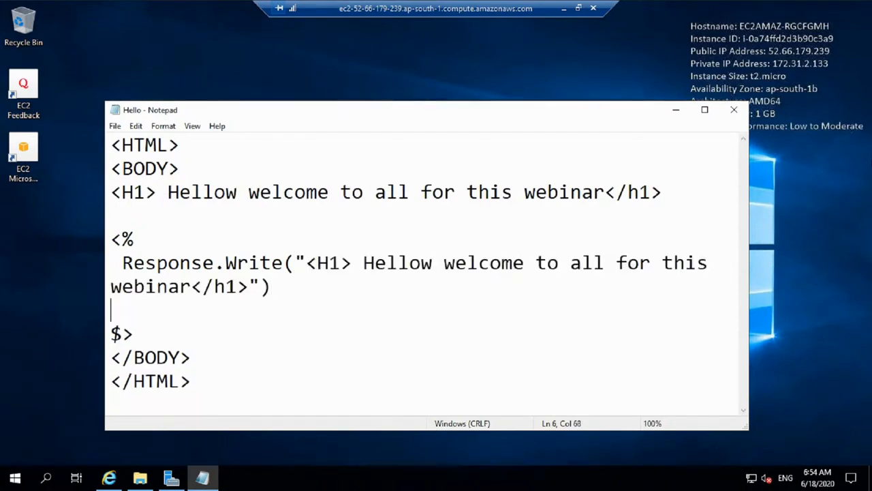
key(Up)
key(Up)
key(Up)
key(Down)
key(Delete)
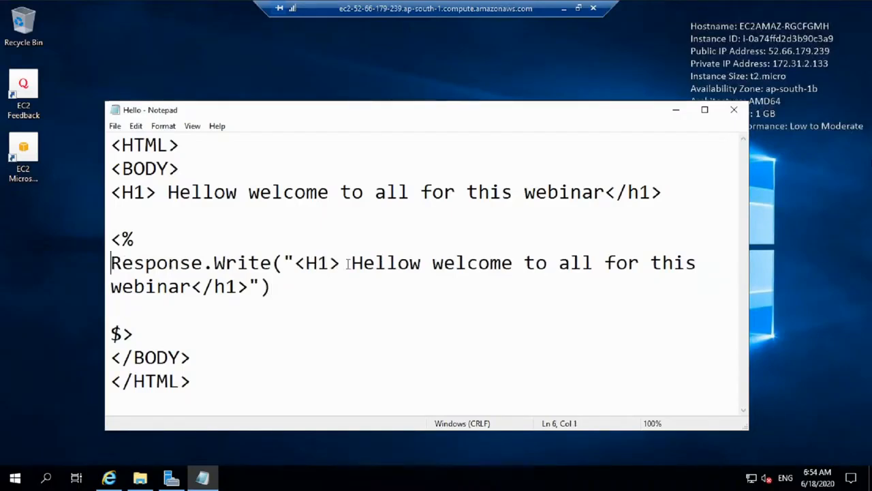
key(Return)
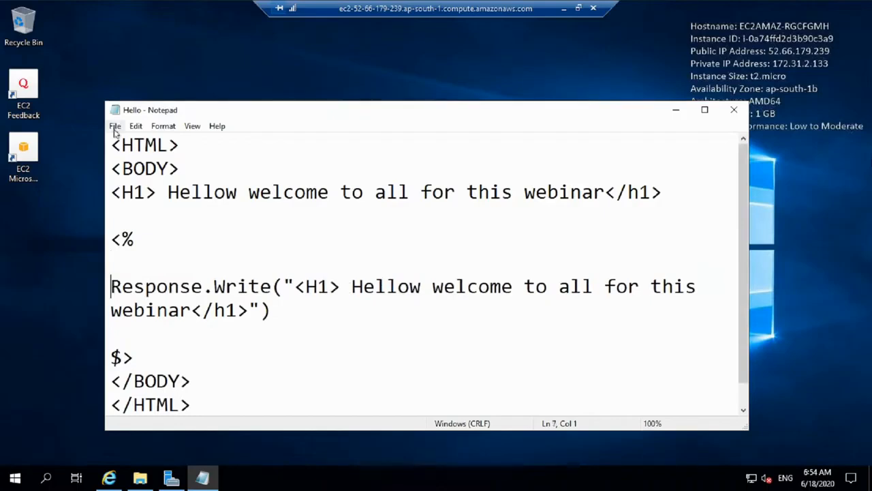
- Save a copy of the Hello page as Hello.aspx in the wwwroot folder
click(115, 127)
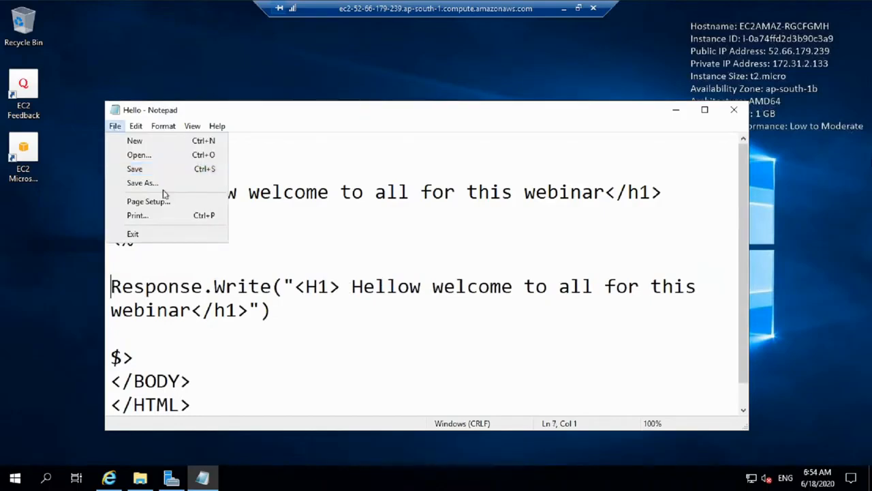
click(164, 191)
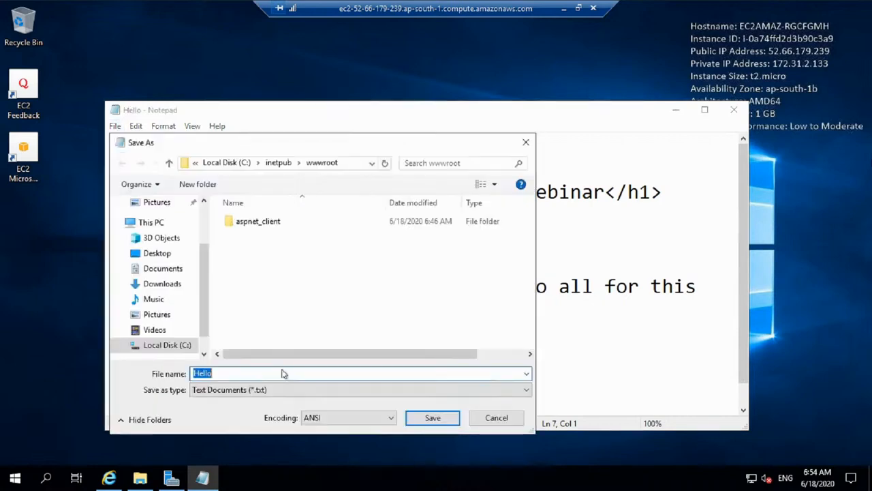
click(287, 390)
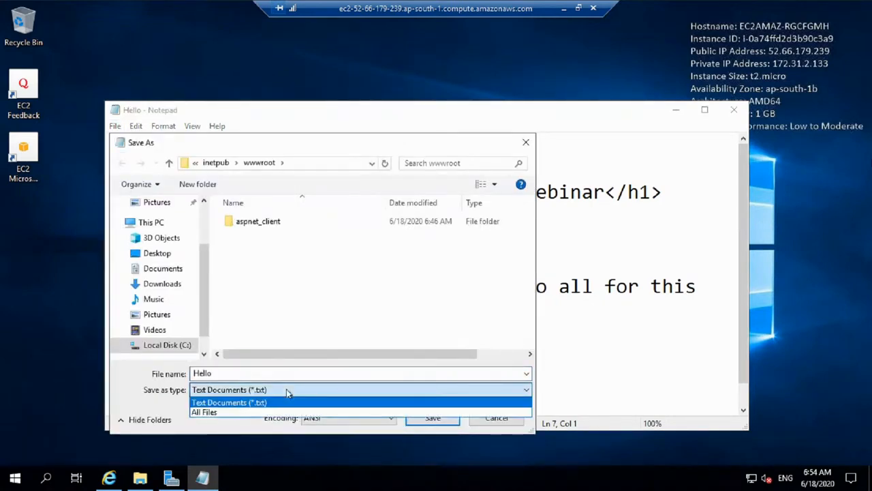
click(289, 372)
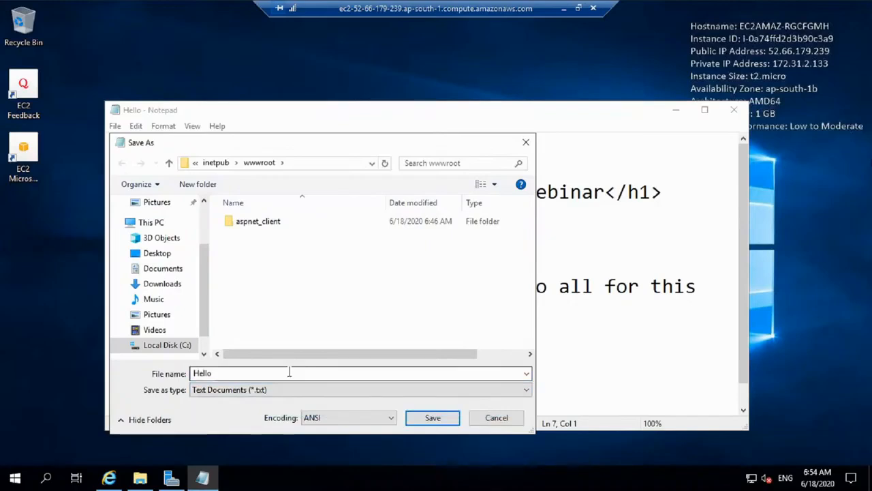
click(289, 372)
click(289, 372)
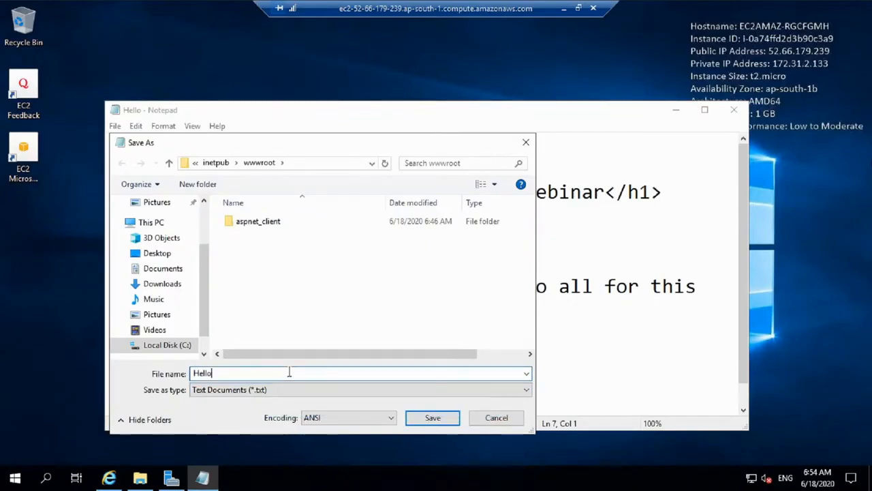
text(.aspx)
click(436, 419)
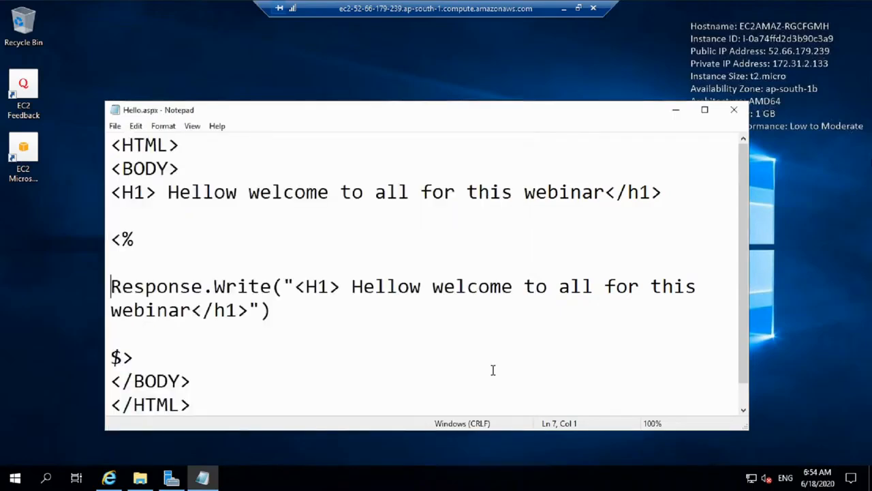
click(675, 113)
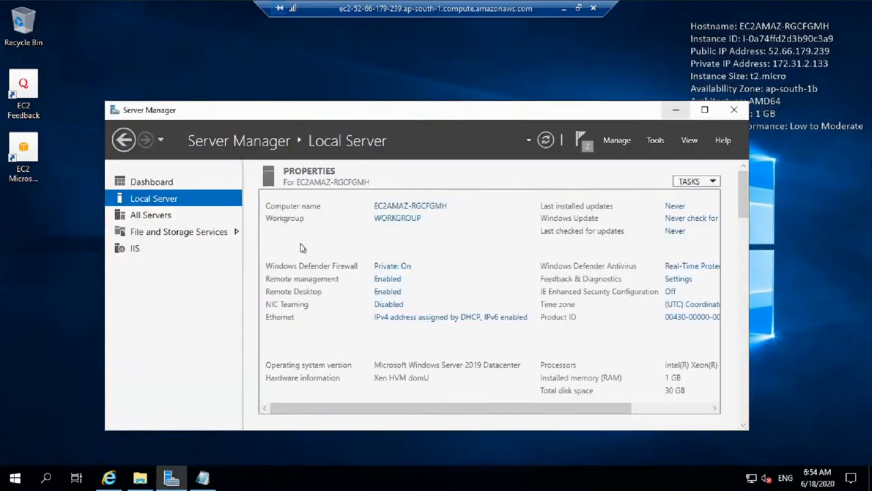
click(110, 478)
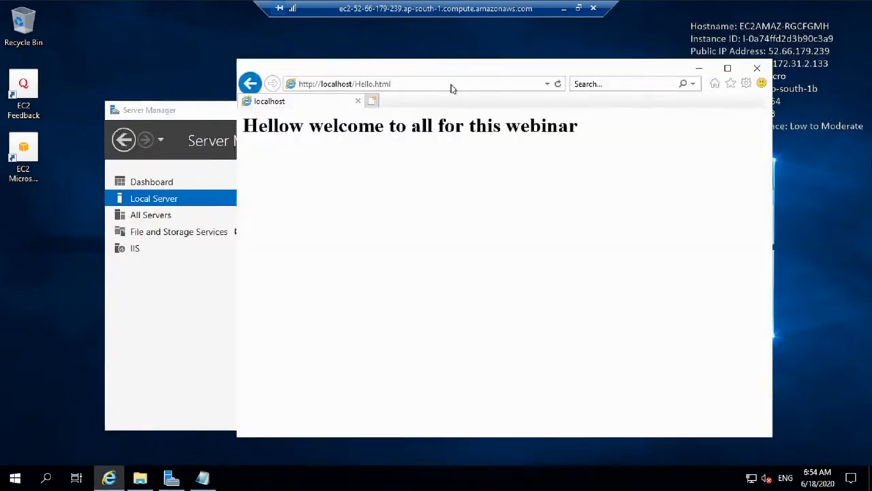
click(453, 85)
click(452, 84)
key(BackSpace)
key(BackSpace)
key(BackSpace)
key(BackSpace)
key(BackSpace)
key(BackSpace)
text(o)
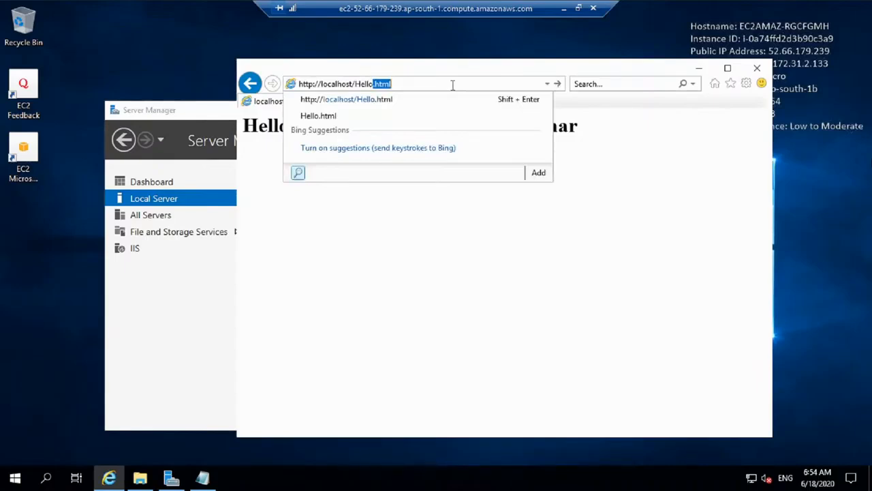
text(.aspx)
key(Return)
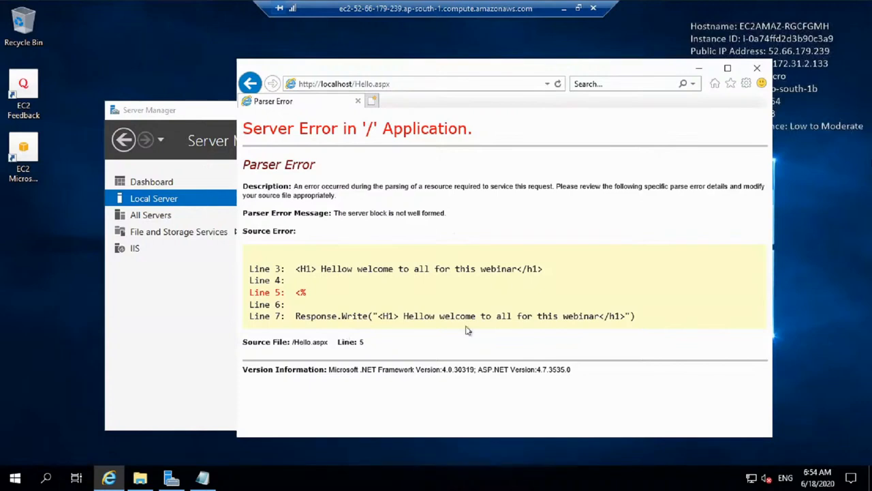
- Change Write to lowercase write in the Response statement of Hello.aspx and reload the page in Internet Explorer
click(202, 479)
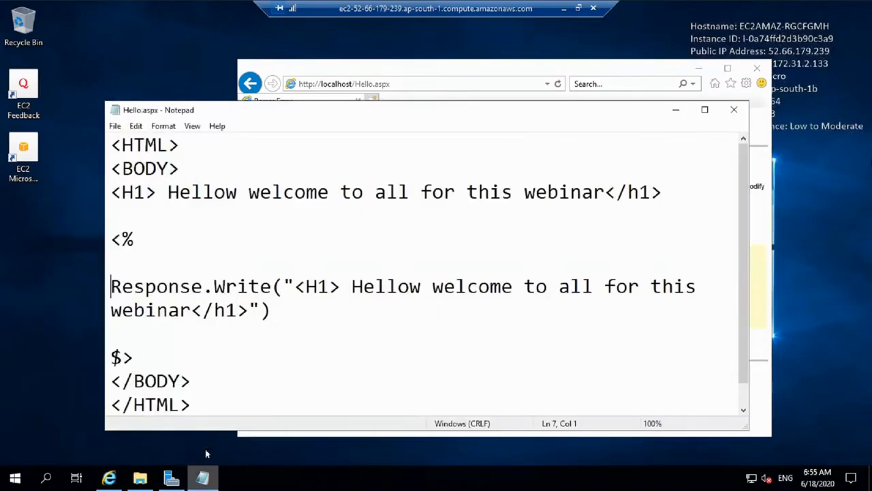
click(230, 287)
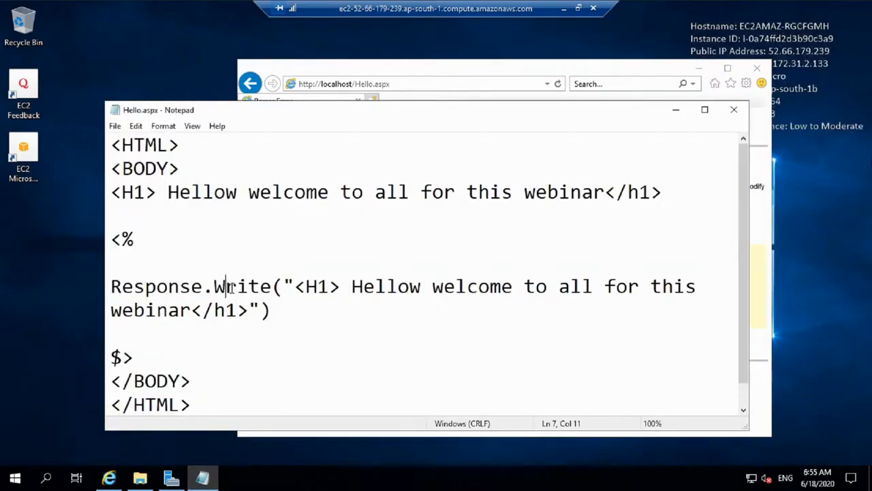
key(BackSpace)
text(w)
click(112, 479)
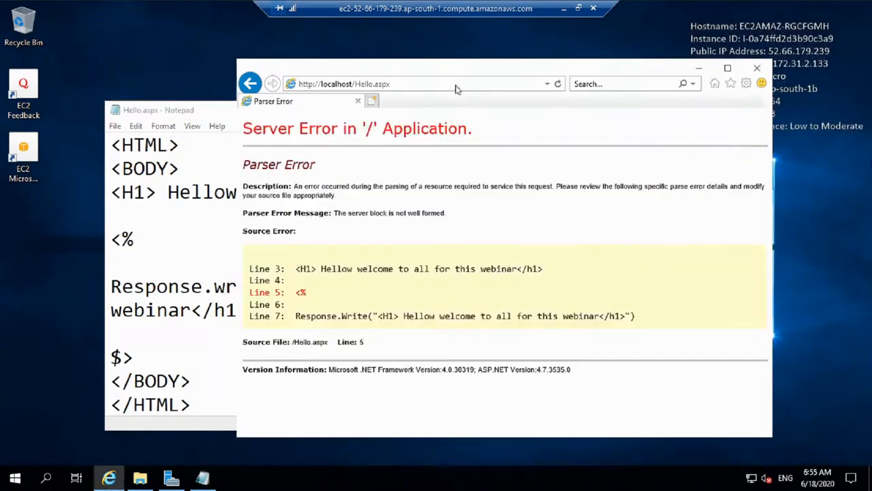
click(457, 84)
key(Return)
- Open google.com in a new browser tab and search for response.write
click(372, 102)
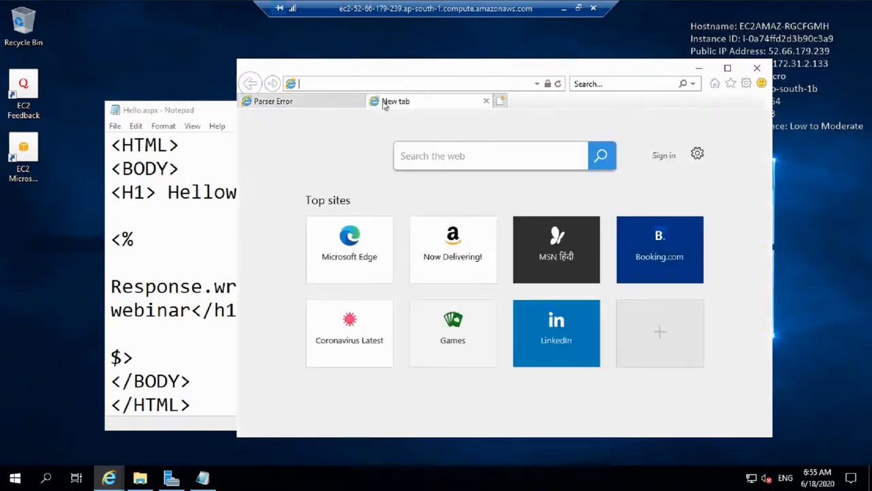
text(google.com/)
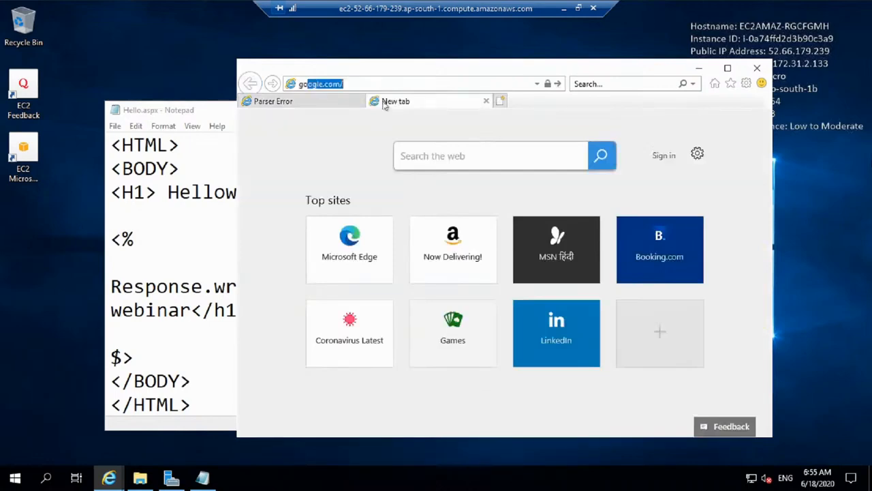
key(Return)
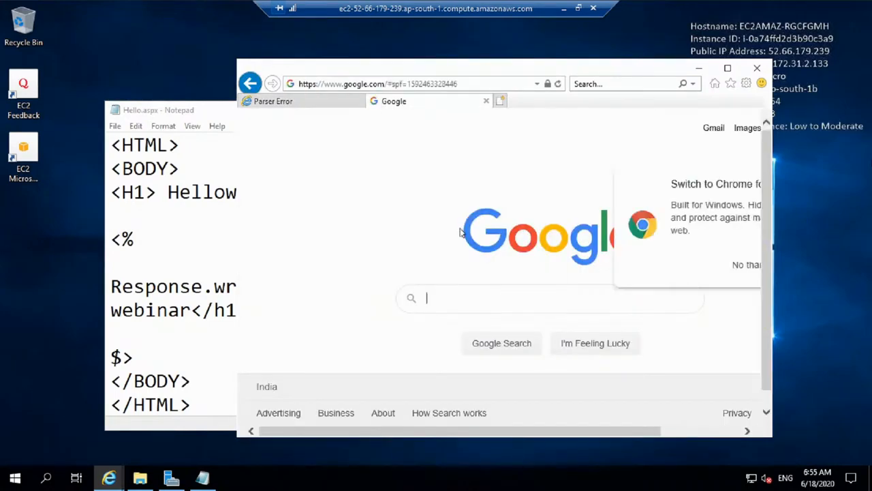
text(respo)
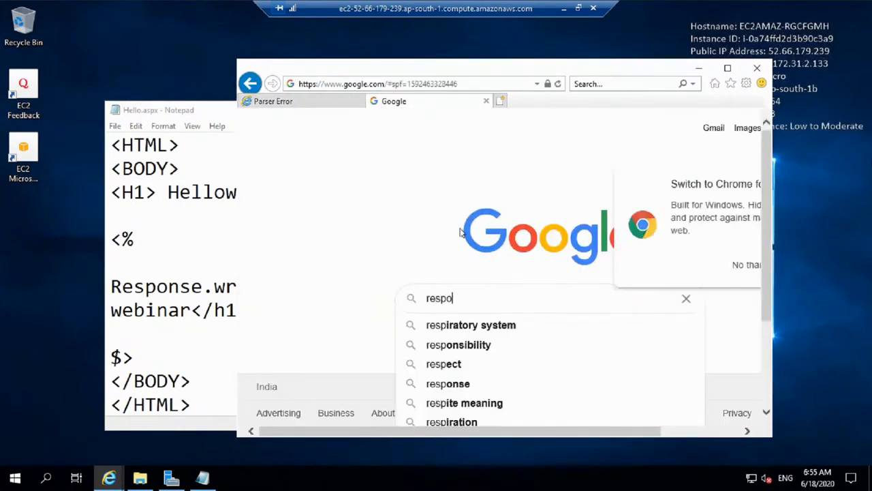
text(se.)
text(wri)
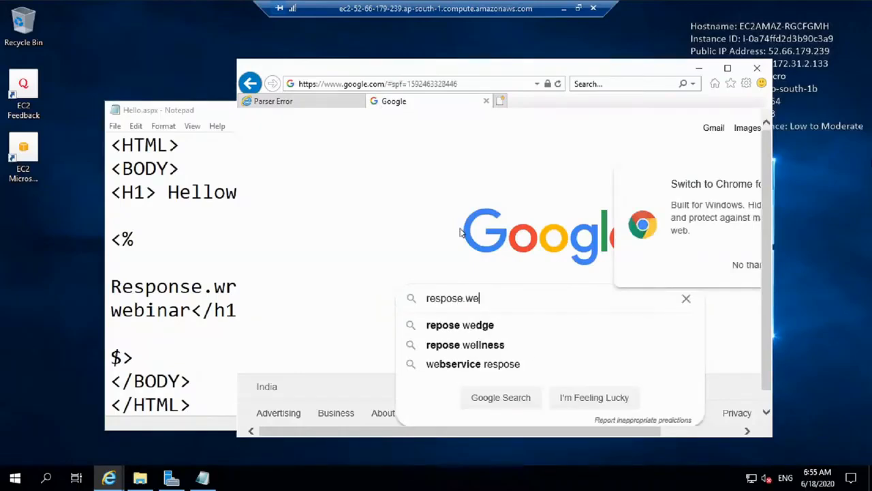
text(ter)
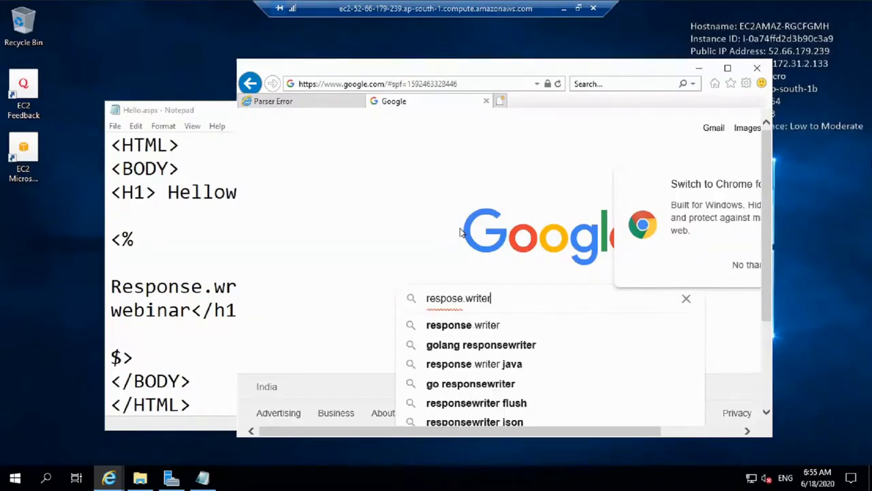
key(BackSpace)
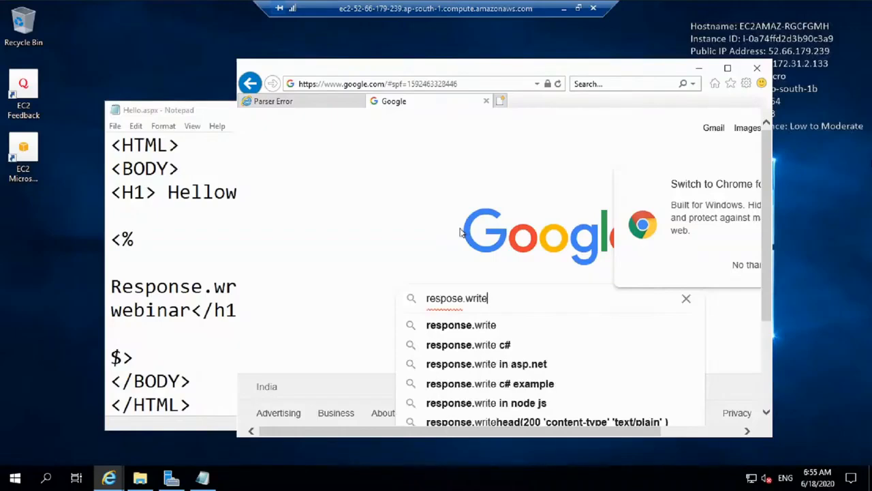
key(Return)
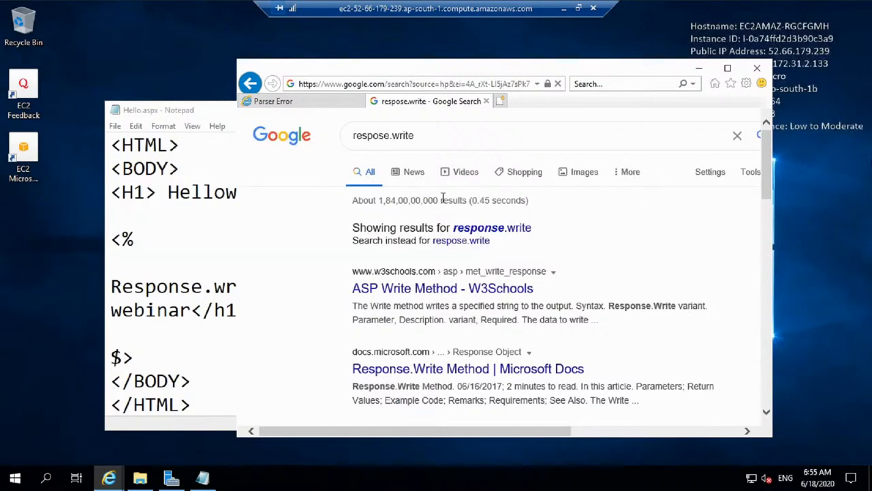
click(471, 230)
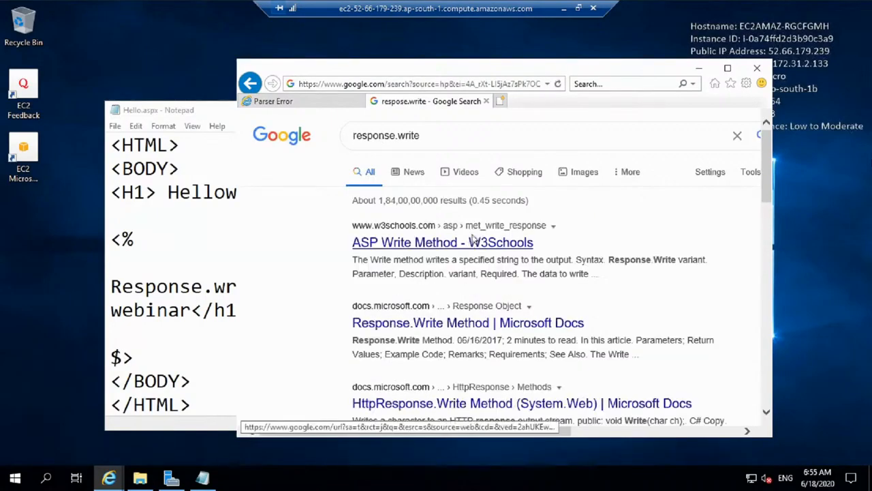
- Open the W3Schools ASP Write Method result and copy Example 3's statement Response.Write("Hello<br>World")
click(474, 242)
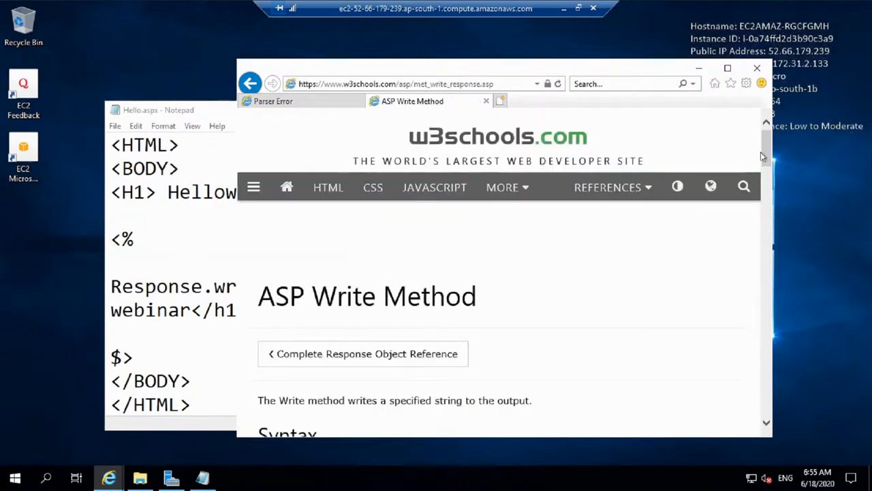
drag(765, 152, 765, 193)
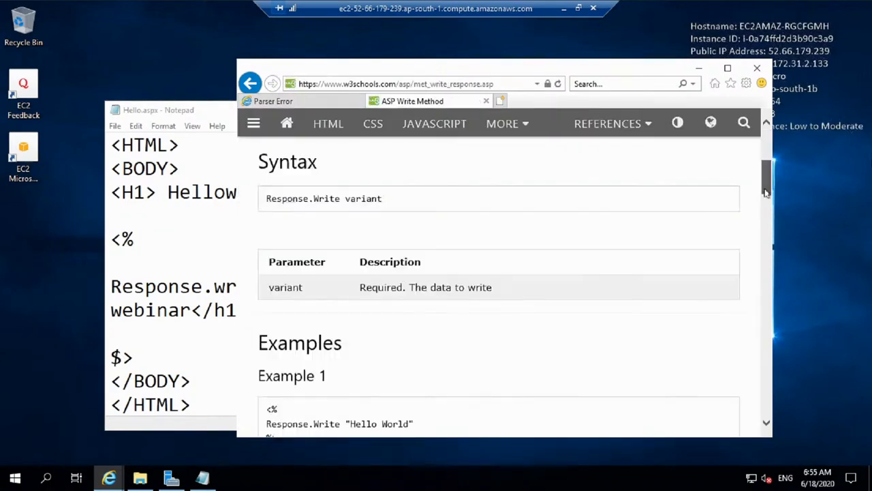
scroll(622, 230, down, 3)
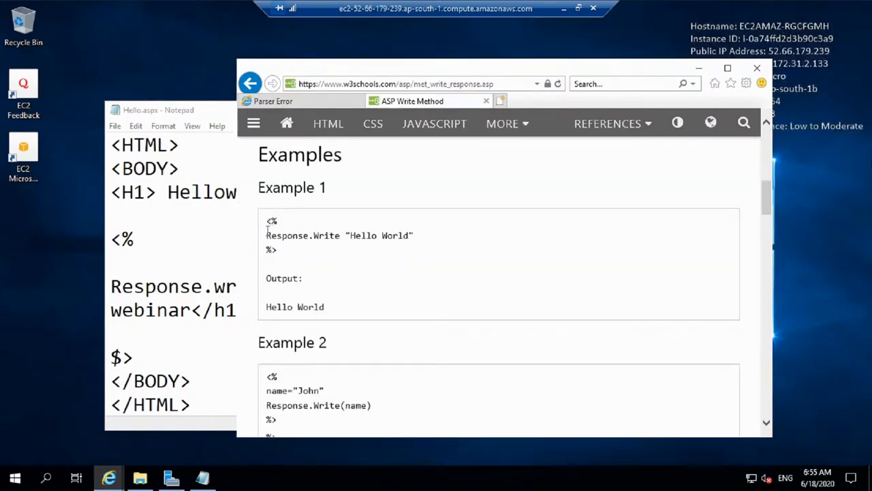
drag(267, 232, 428, 240)
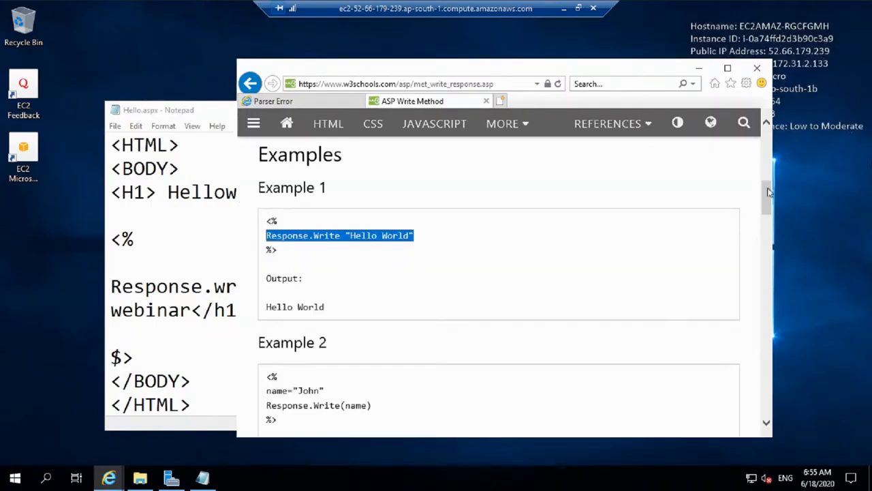
drag(769, 193, 771, 220)
scroll(771, 220, down, 1)
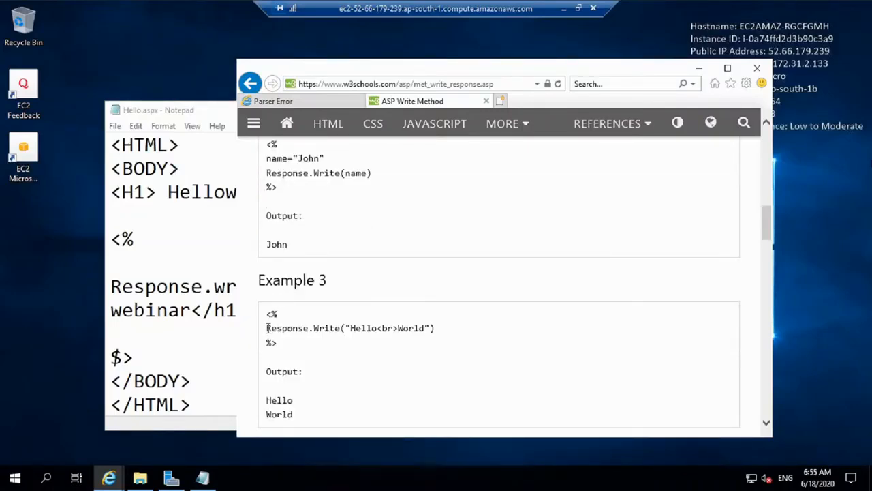
drag(267, 325, 443, 335)
key(ctrl+c)
- Replace the whole Response statement in Hello.aspx with the copied Response.Write("Hello<br>World")
click(145, 308)
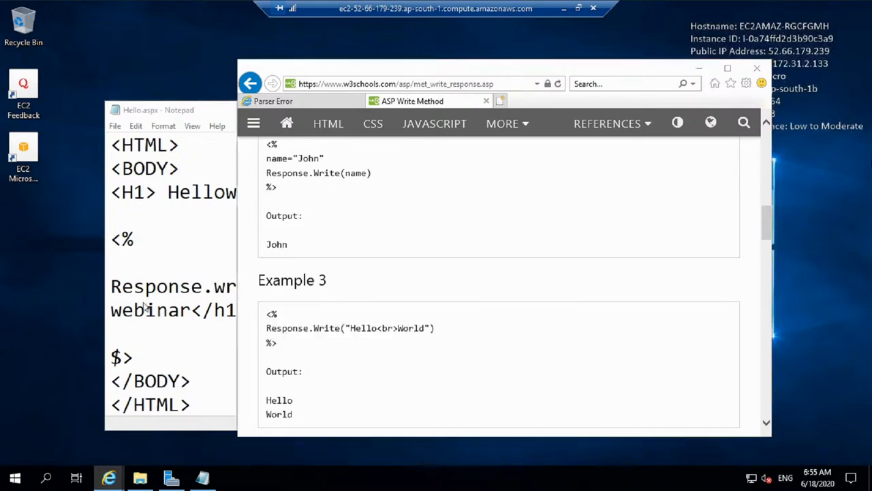
click(220, 286)
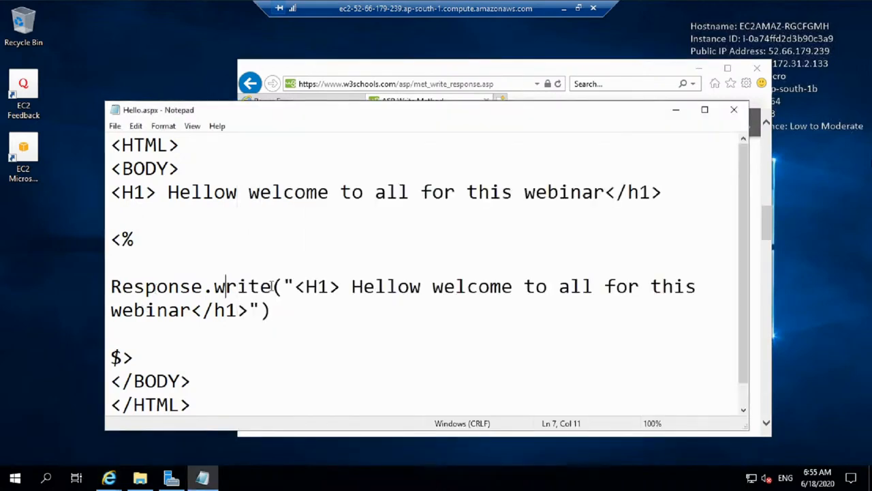
drag(272, 287, 101, 285)
key(ctrl+v)
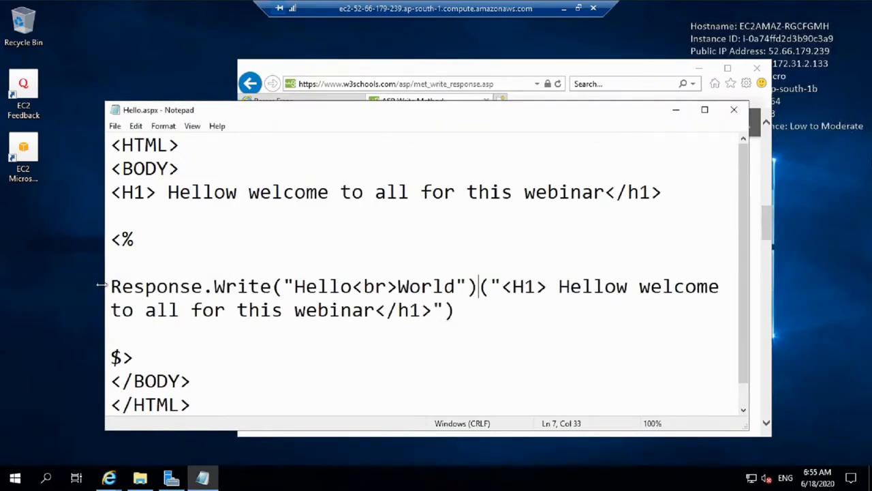
key(shift+End)
key(Delete)
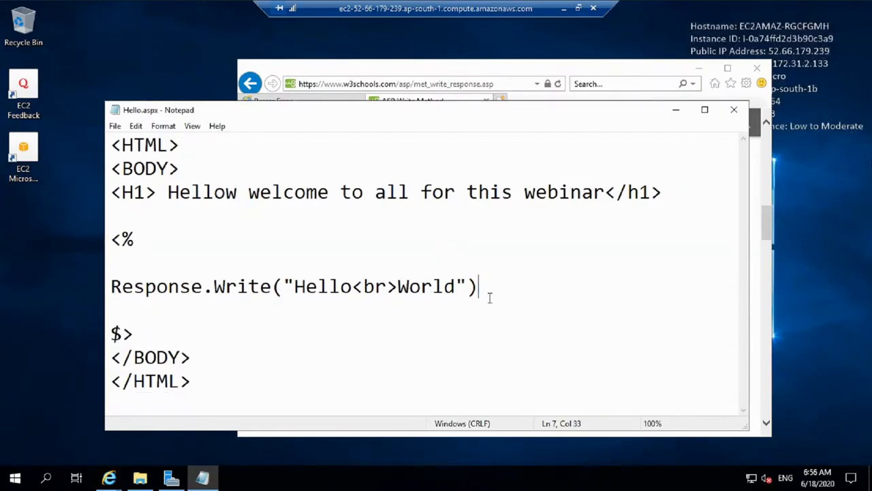
- Return to the browser tab with localhost/Hello.aspx and reload the page to test the pasted statement
click(533, 69)
click(507, 87)
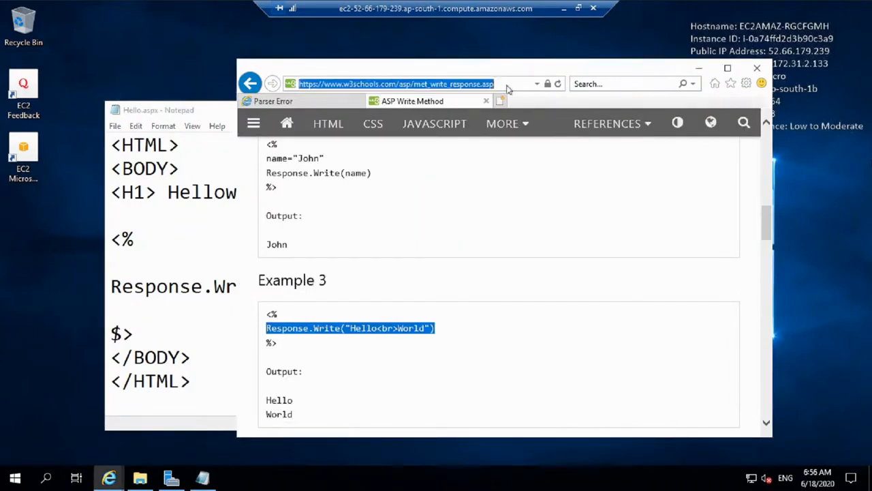
click(332, 105)
click(440, 84)
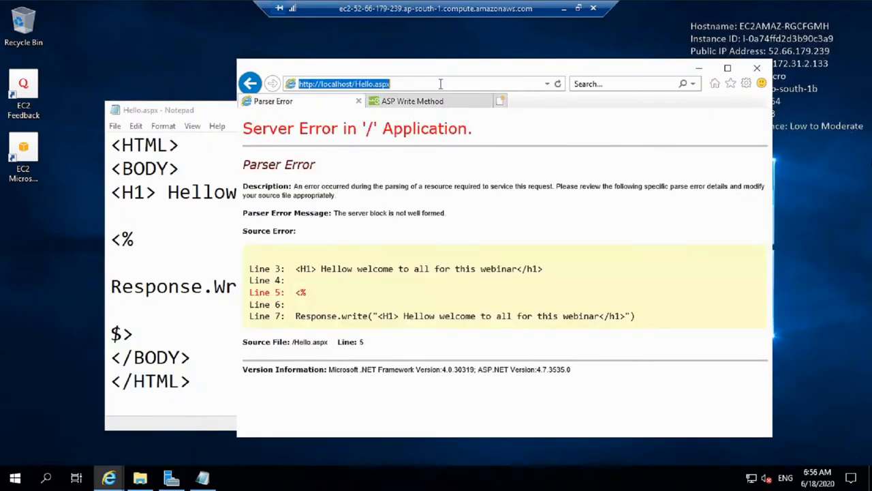
key(Return)
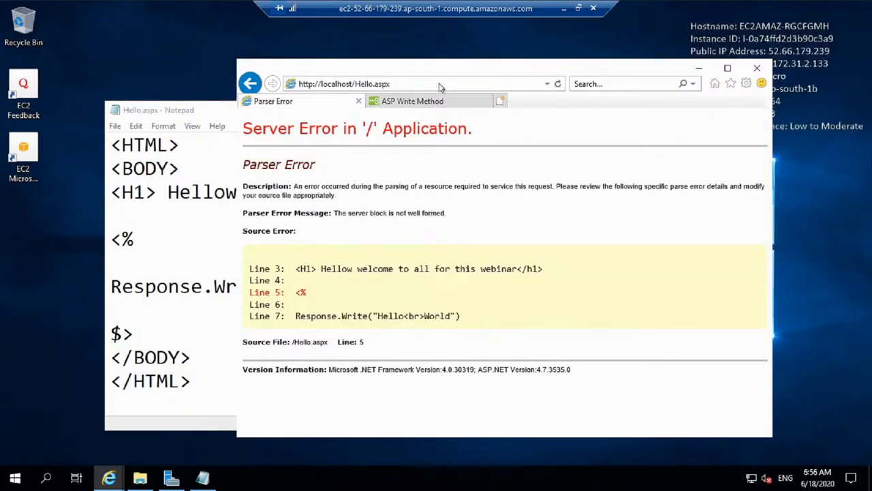
- Shorten the Response.Write text in Hello.aspx to "Hello" and reload the page in Internet Explorer
click(186, 270)
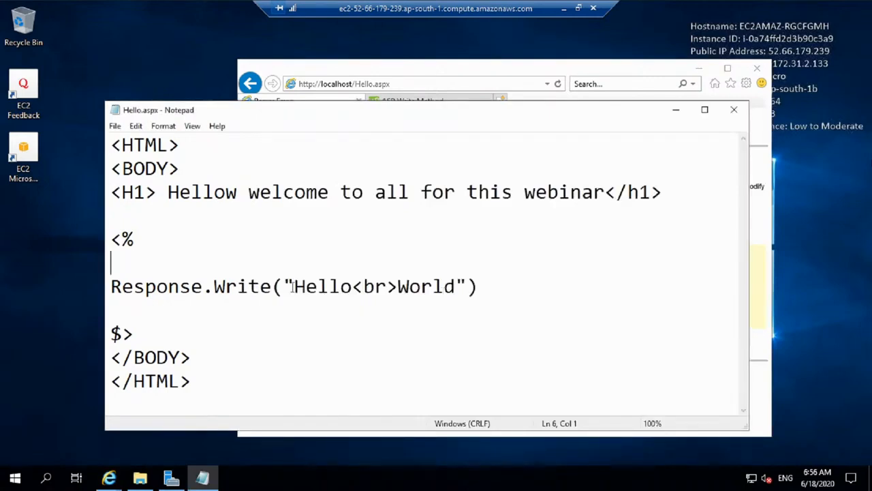
drag(294, 287, 456, 287)
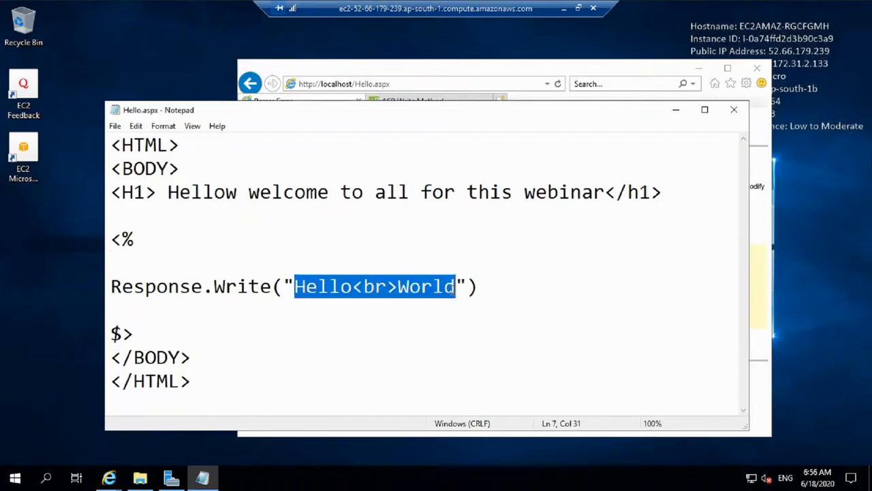
text(Hello)
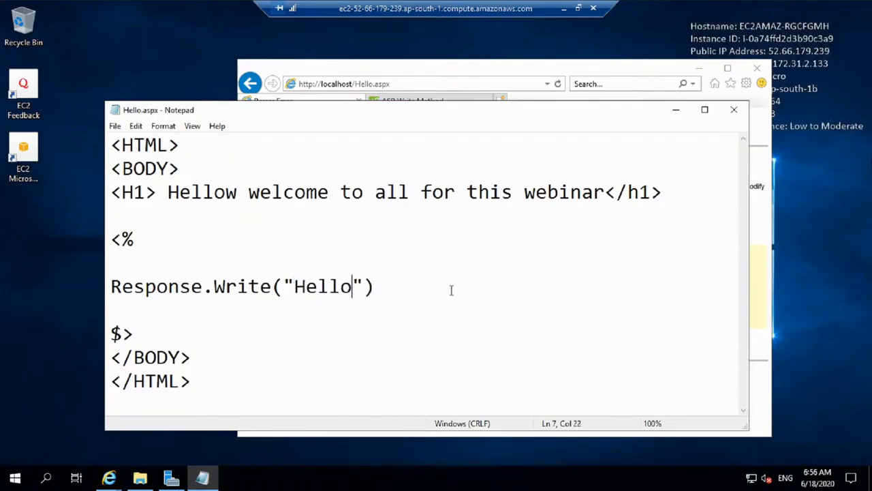
click(441, 84)
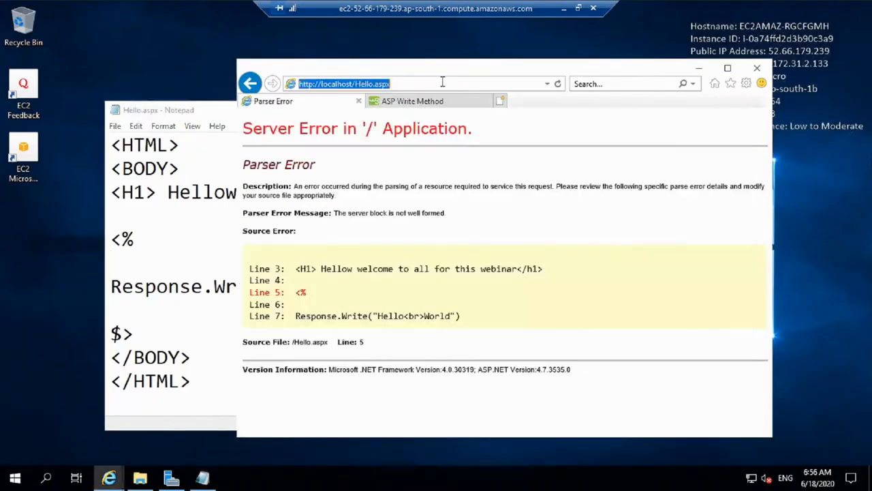
key(Return)
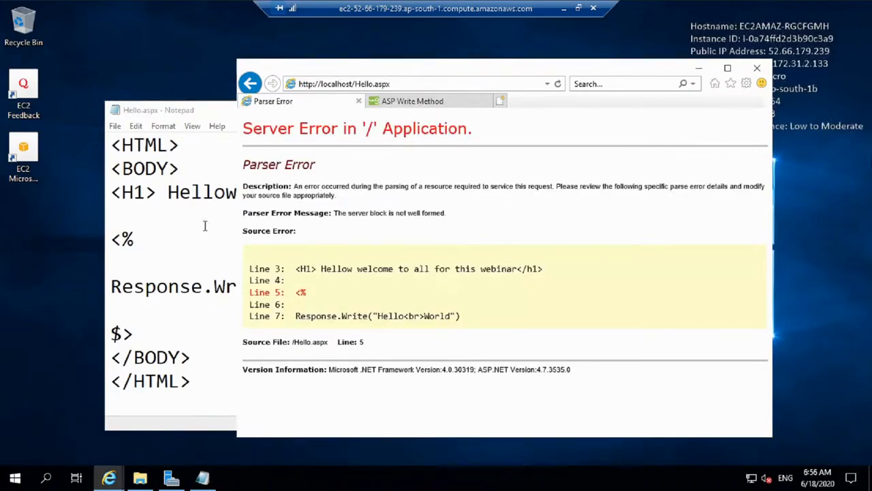
- Correct the script block's closing tag in Hello.aspx to %> and reload the page in Internet Explorer
click(178, 256)
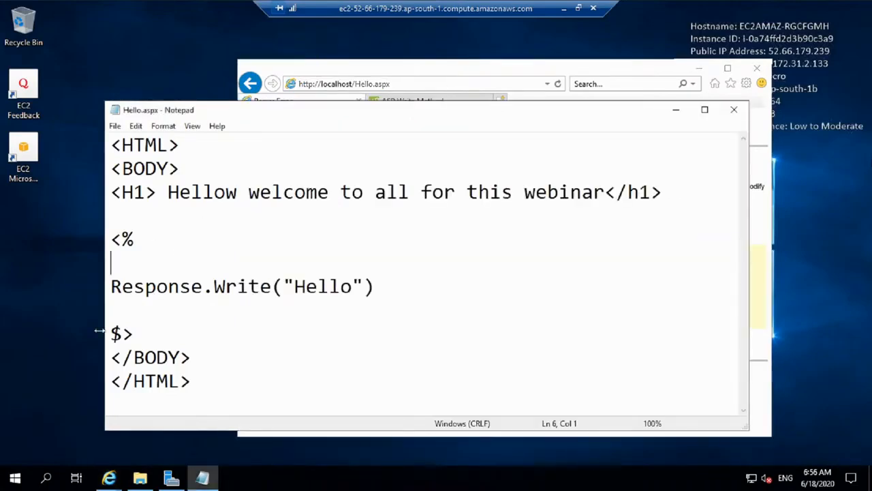
click(124, 333)
key(BackSpace)
text(%)
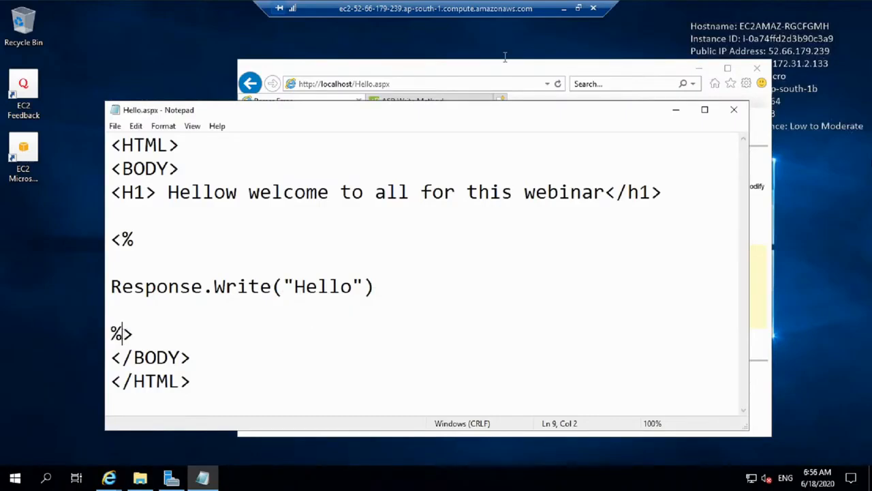
click(411, 82)
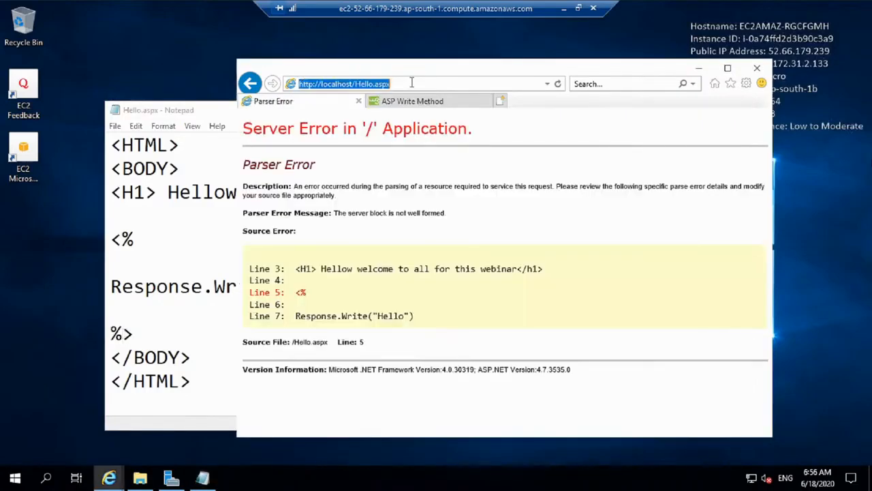
key(Return)
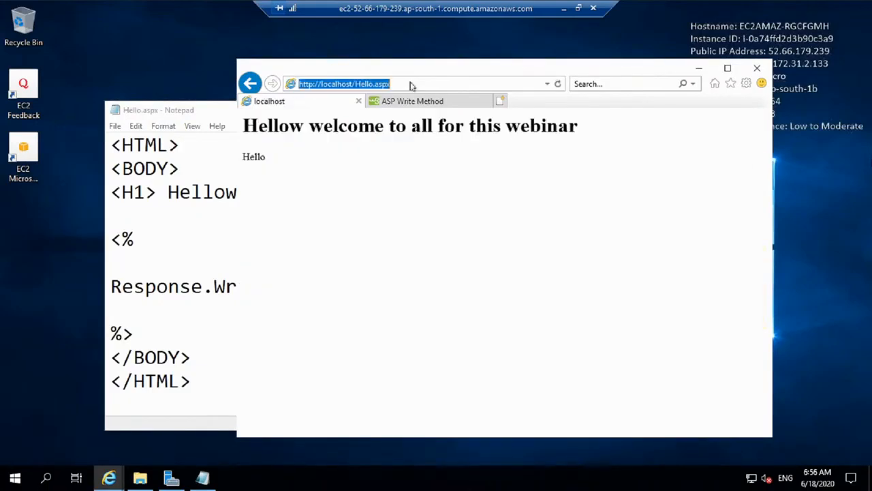
- Compare the heading and Response.Write script block in Hello.aspx with the text rendered on the localhost page
click(145, 216)
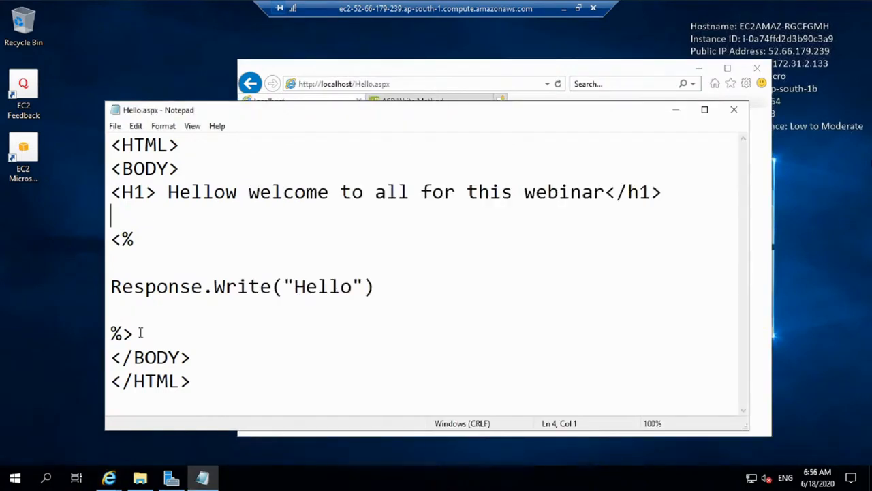
click(140, 332)
drag(117, 287, 401, 289)
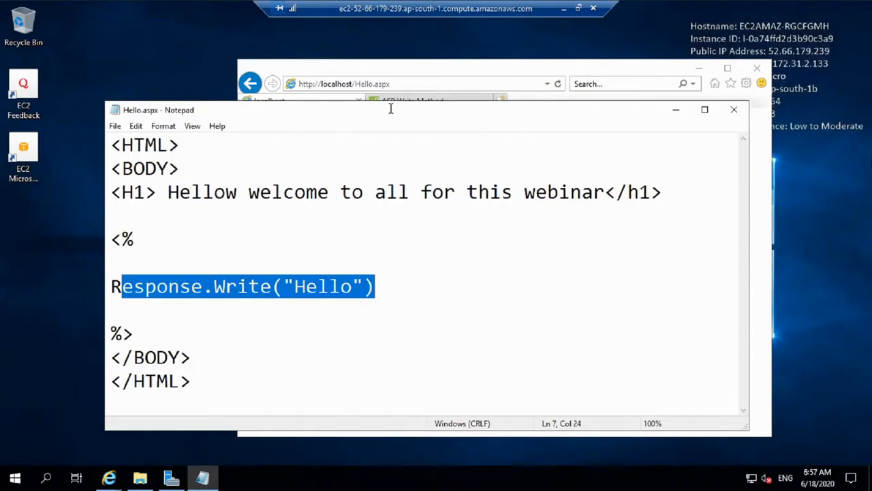
click(437, 85)
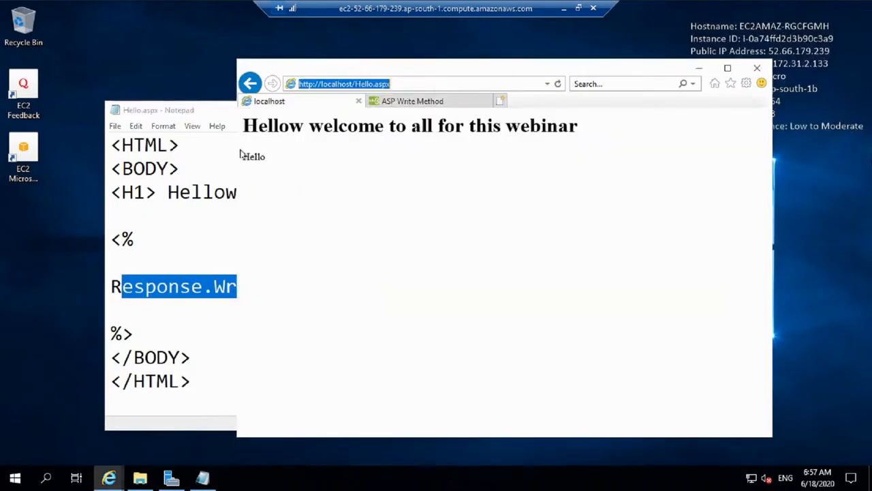
drag(272, 125, 268, 157)
click(302, 127)
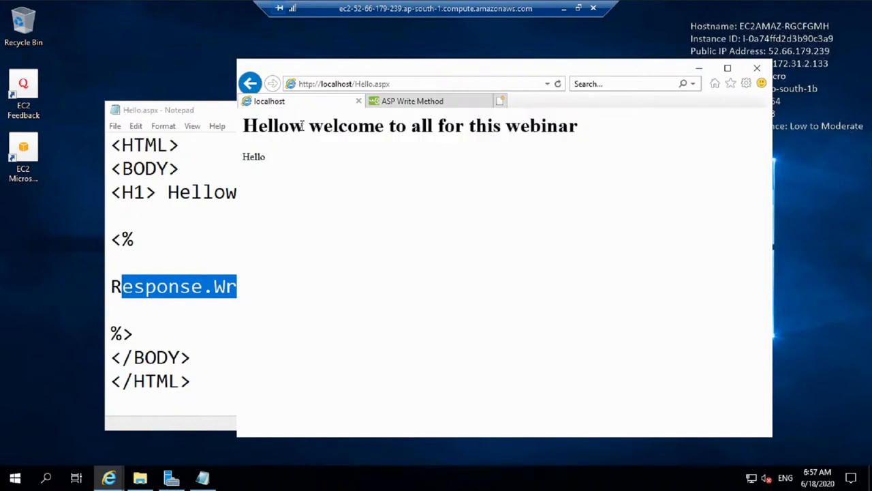
- Move the whole H1 heading line into the Response.Write quotes in place of Hello and reload the page in Internet Explorer
click(157, 193)
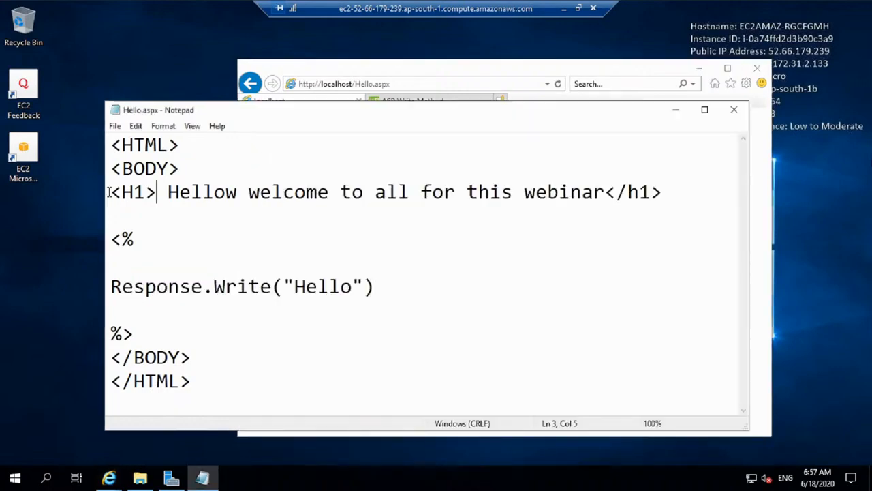
drag(109, 192, 662, 193)
key(ctrl+c)
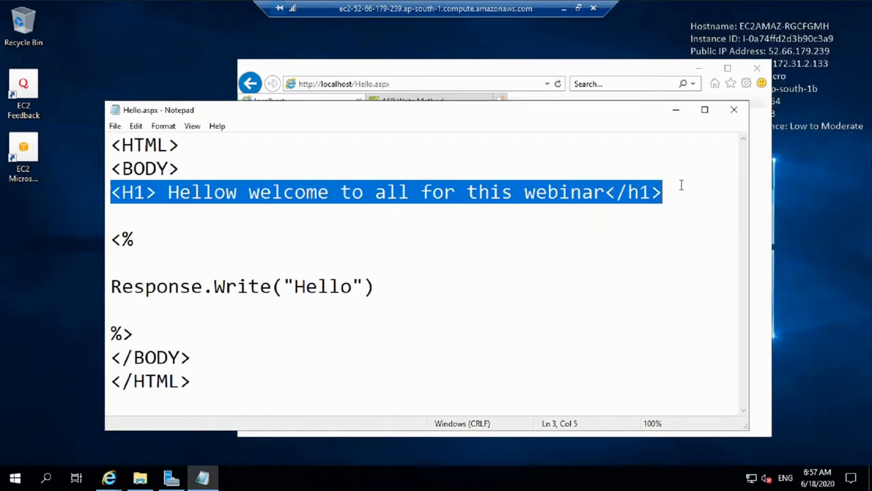
key(Delete)
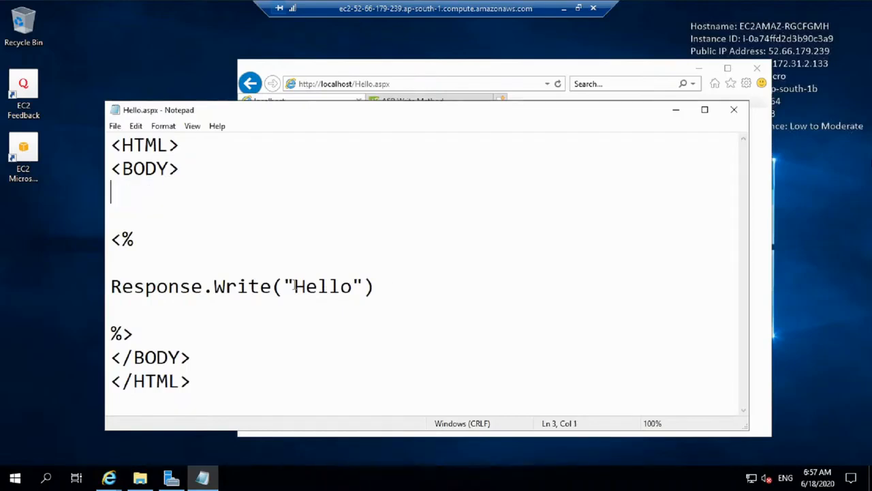
drag(295, 286, 356, 286)
key(ctrl+v)
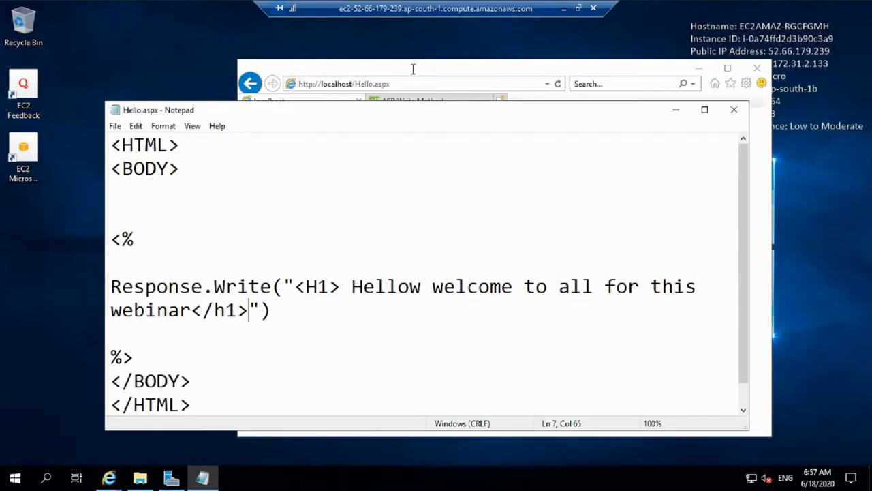
click(449, 85)
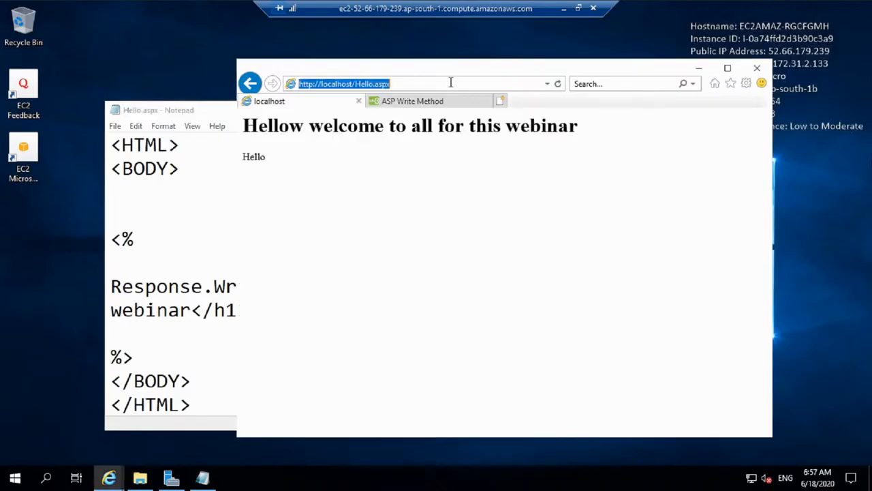
key(Return)
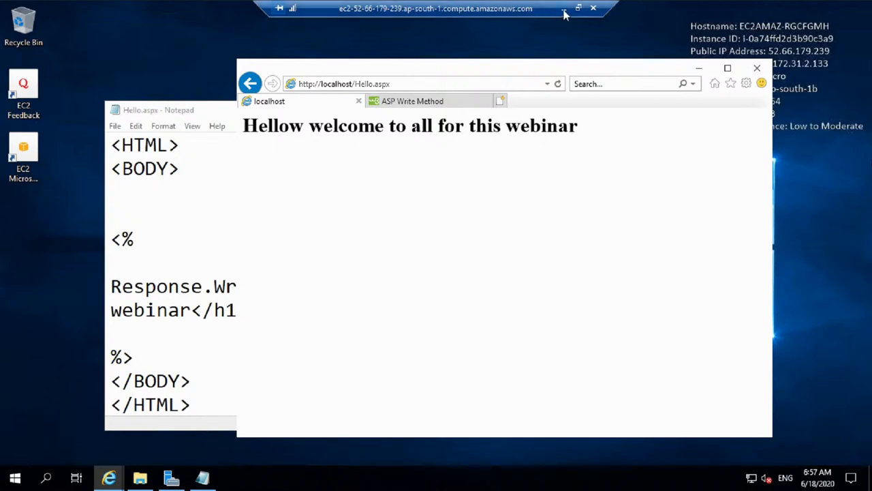
- Leave the remote desktop and open Hello.aspx instead of Hello.html at the EC2 server's public DNS address in Chrome
click(564, 14)
click(634, 13)
click(225, 11)
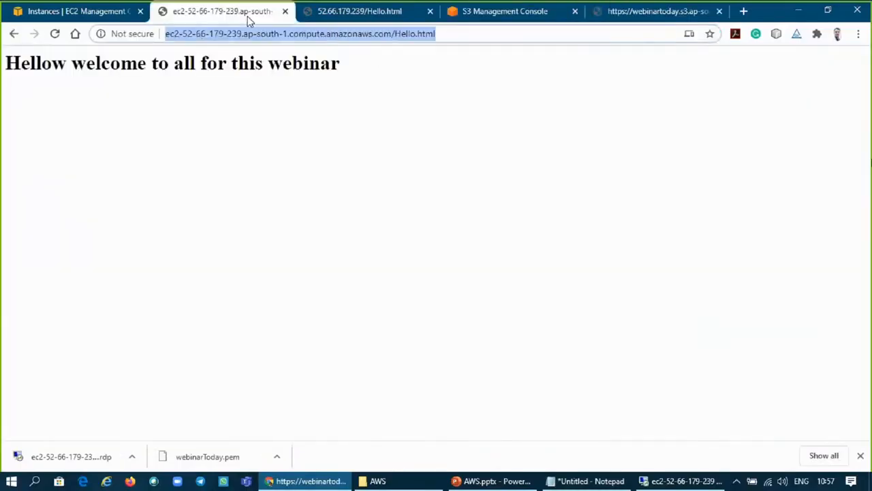
click(464, 38)
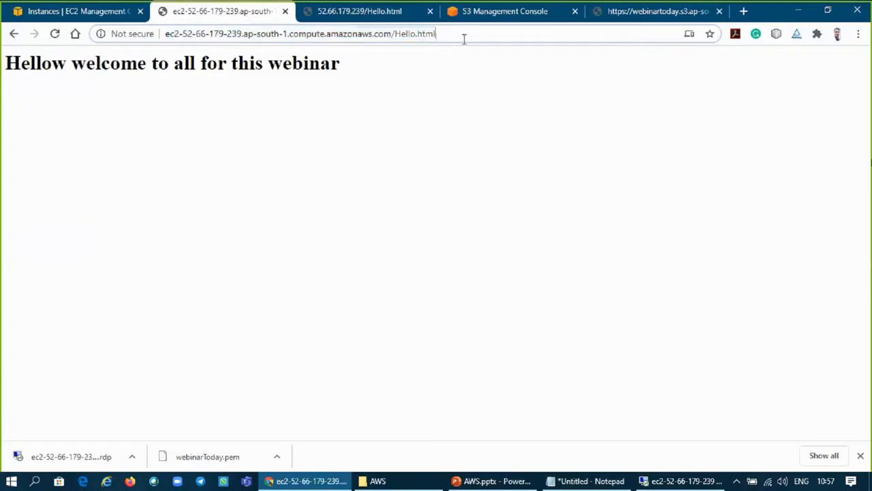
key(BackSpace)
key(BackSpace)
key(BackSpace)
key(BackSpace)
key(BackSpace)
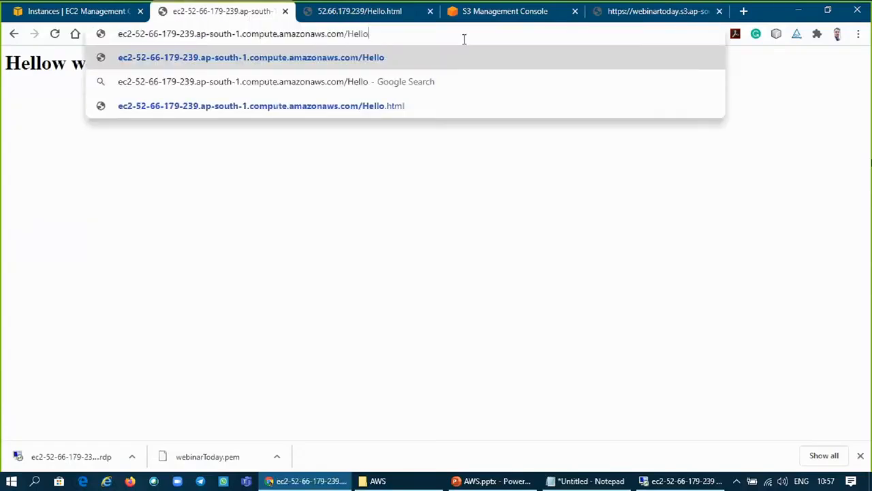
text(.asp)
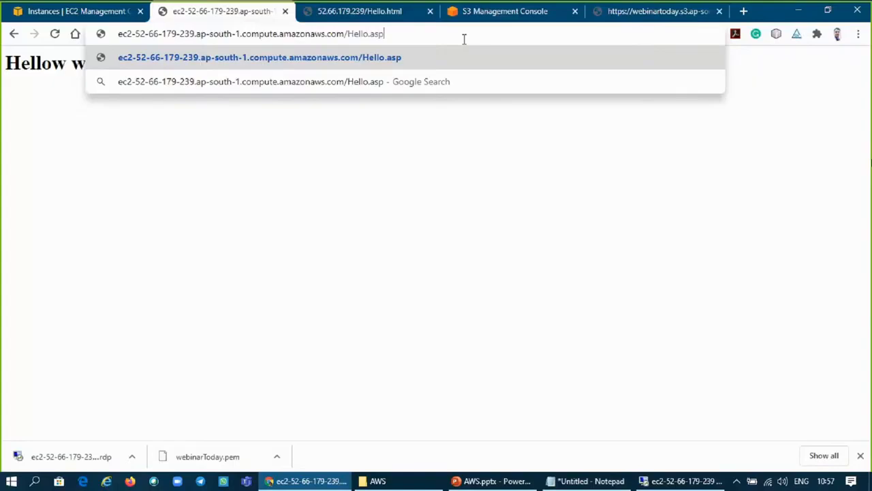
text(x)
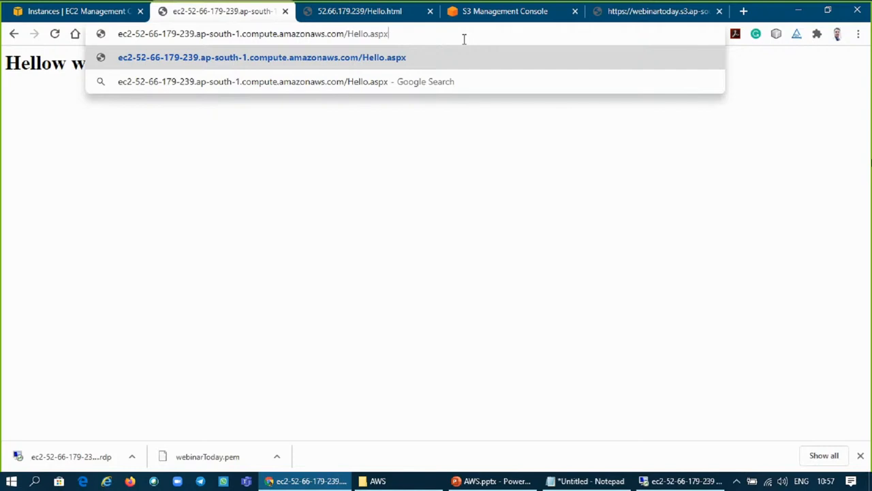
key(Return)
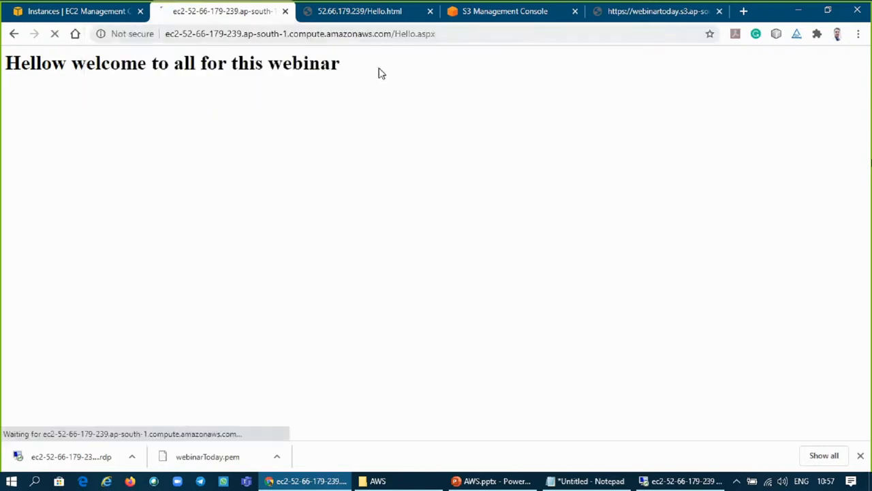
click(465, 33)
click(464, 34)
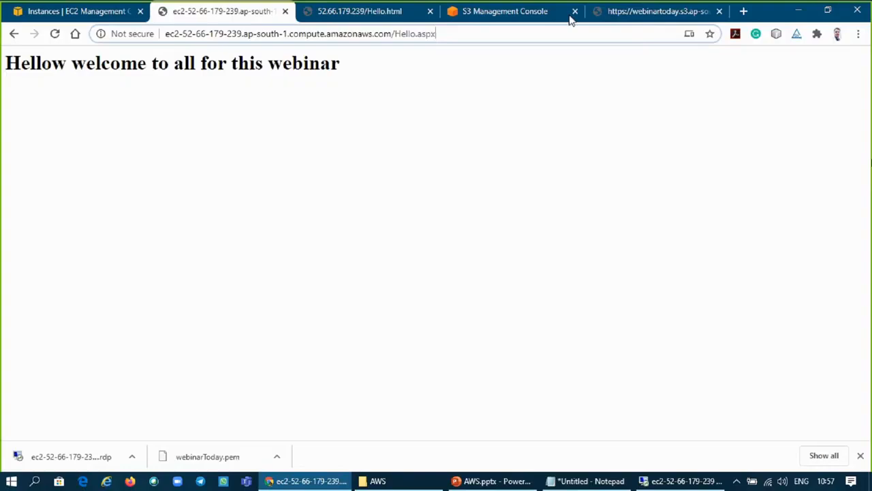
click(692, 338)
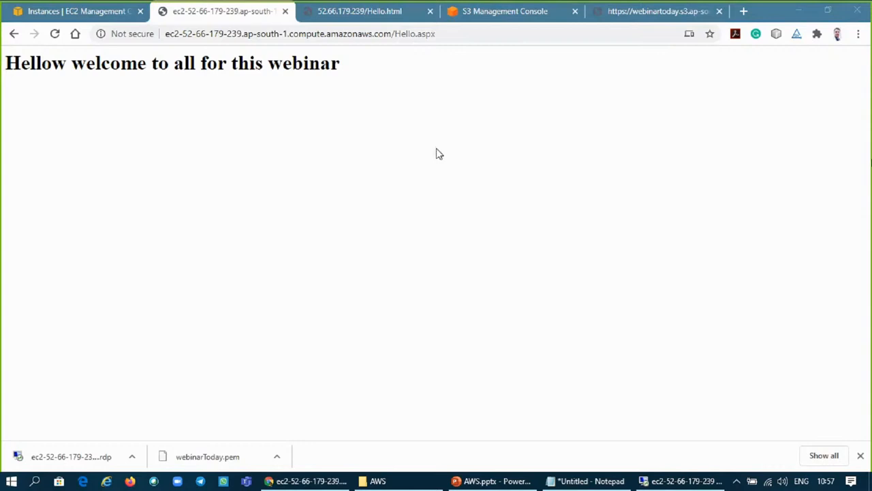
- Switch to the AWS.pptx presentation, start the slide show at slide 45 and advance to slide 49 on bucket permissions
click(490, 482)
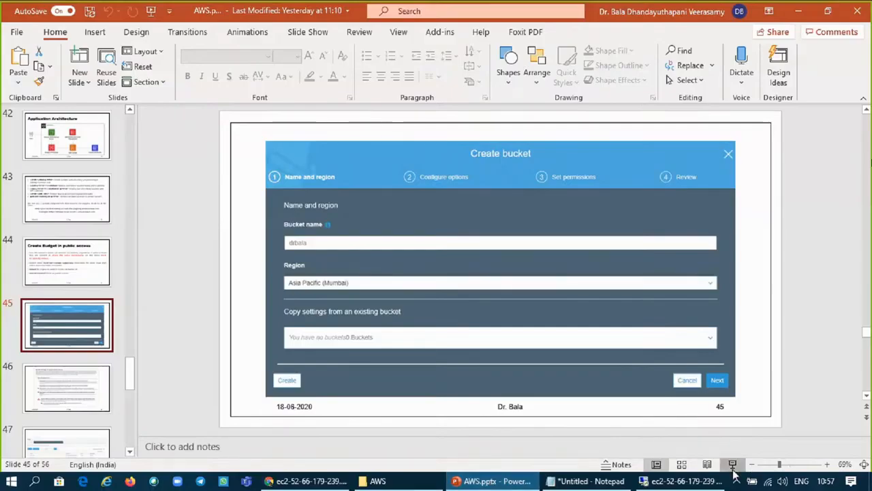
click(733, 466)
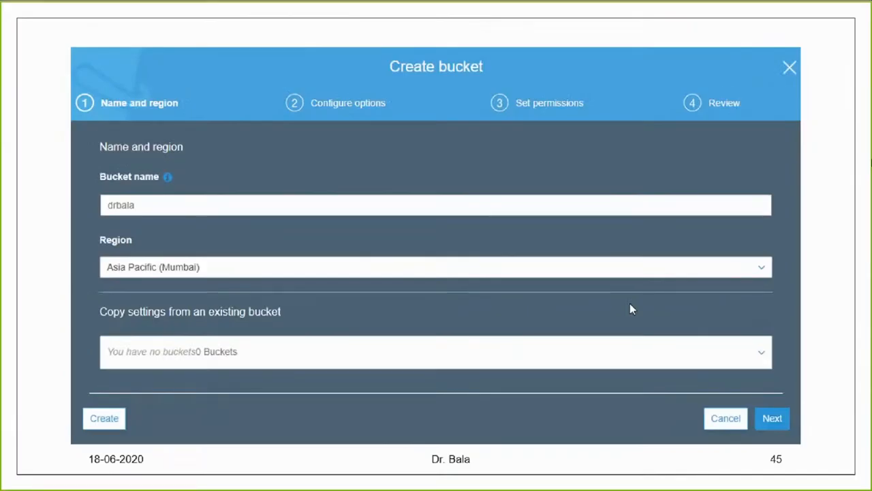
click(630, 304)
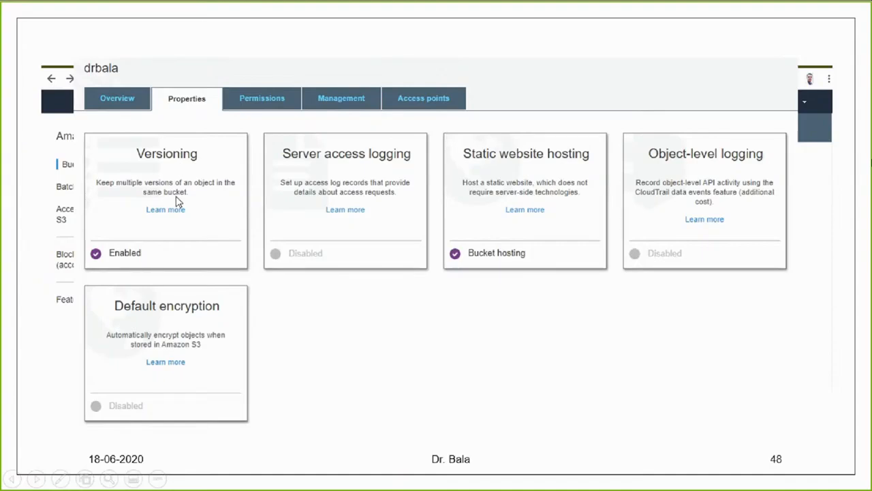
key(Right)
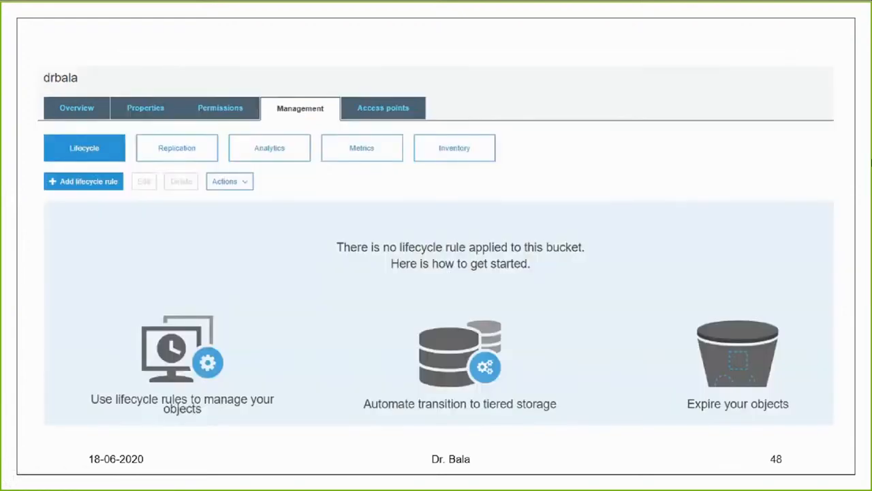
key(Right)
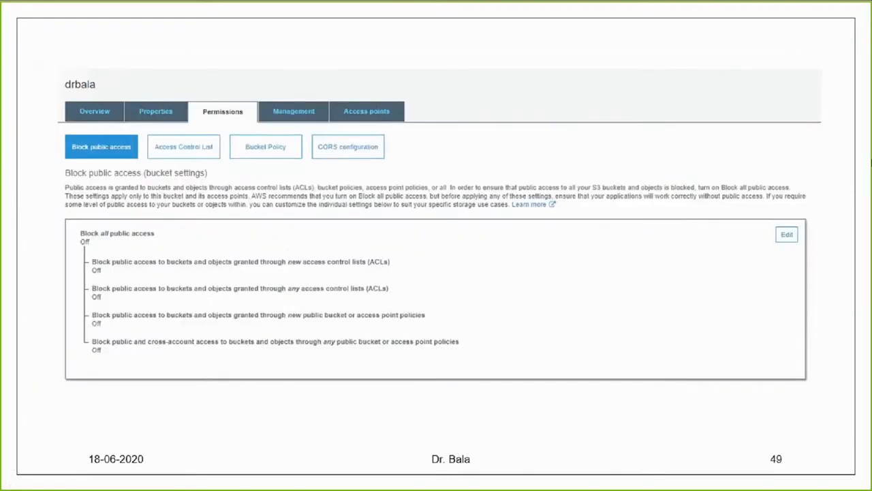
- Advance the slide show past the static website hosting instructions to slide 53, Browse the page
key(Right)
key(Right)
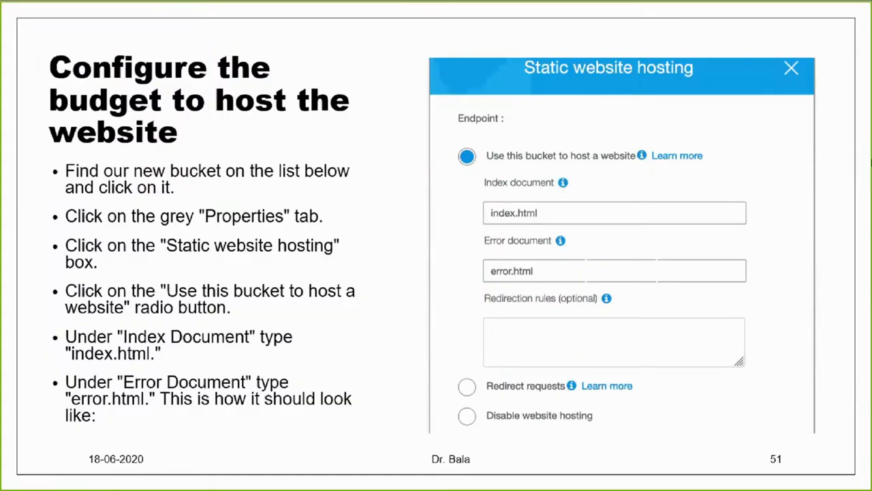
key(Right)
key(Right)
key(Right)
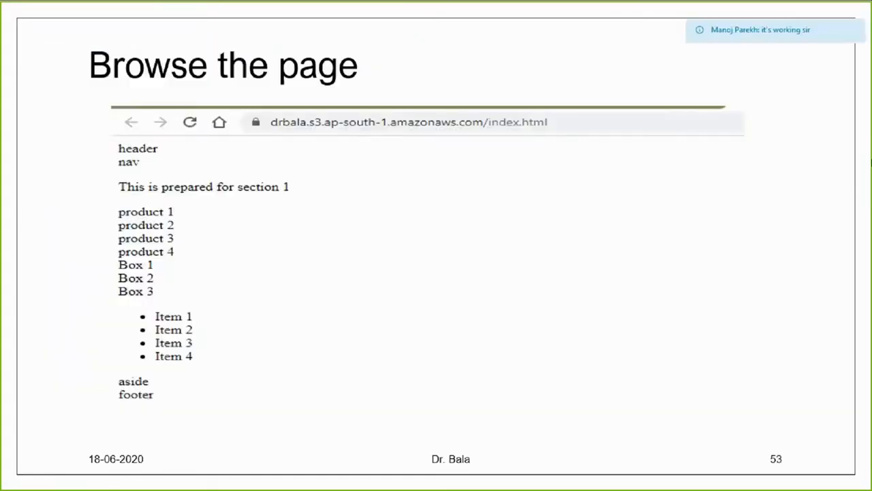
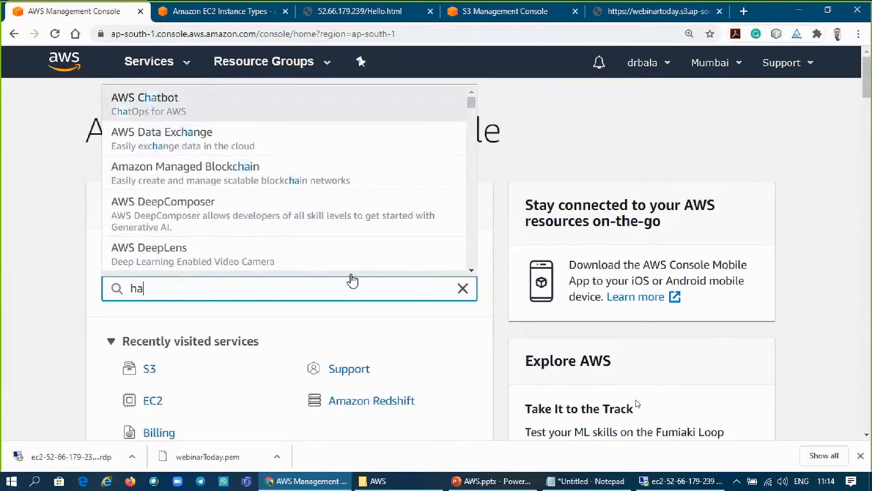
- Search the AWS services for "hadoo"
text(doo)
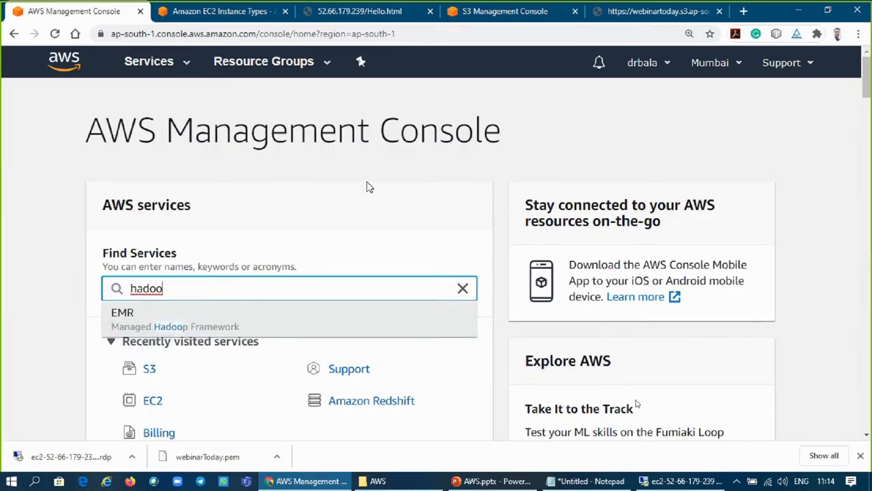
click(774, 157)
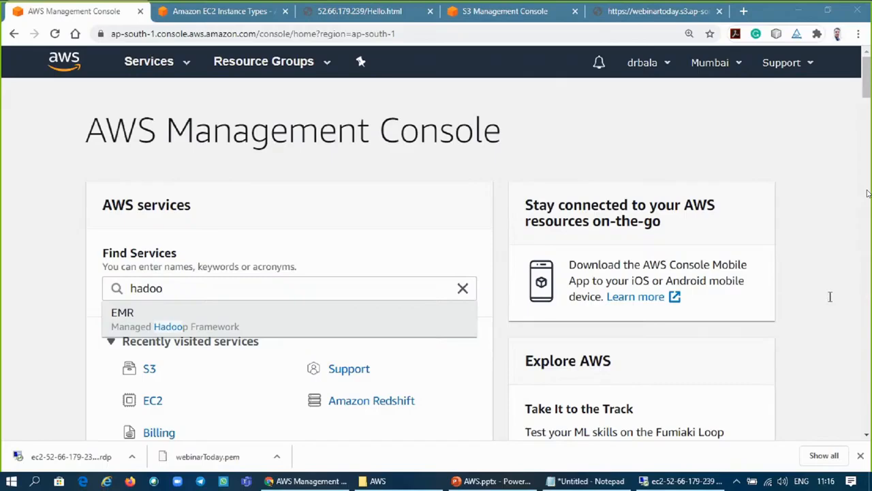
click(481, 485)
click(481, 485)
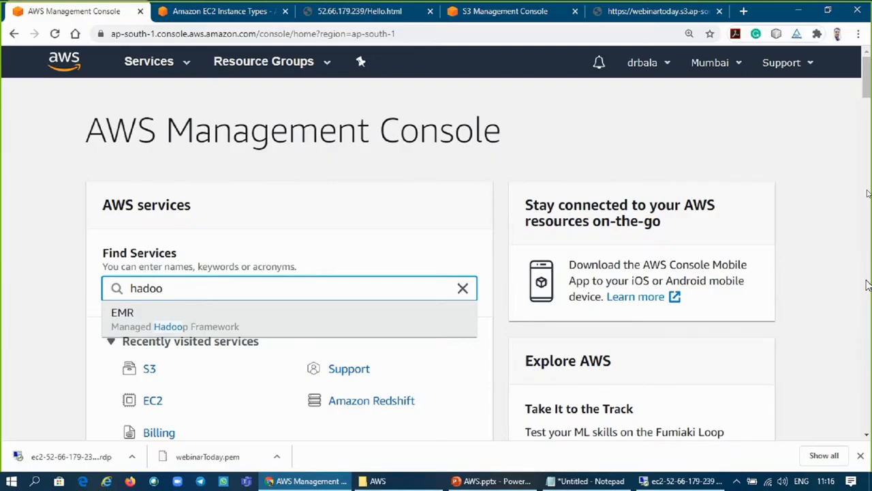
click(867, 280)
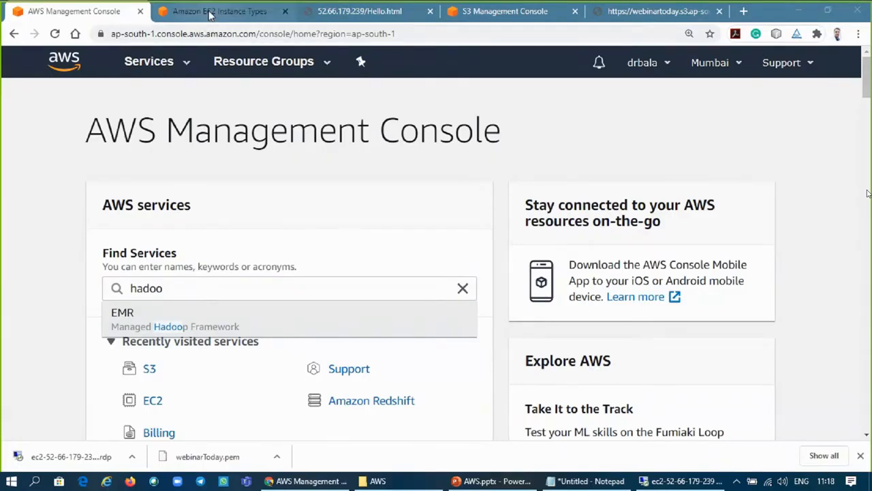
click(210, 12)
click(120, 17)
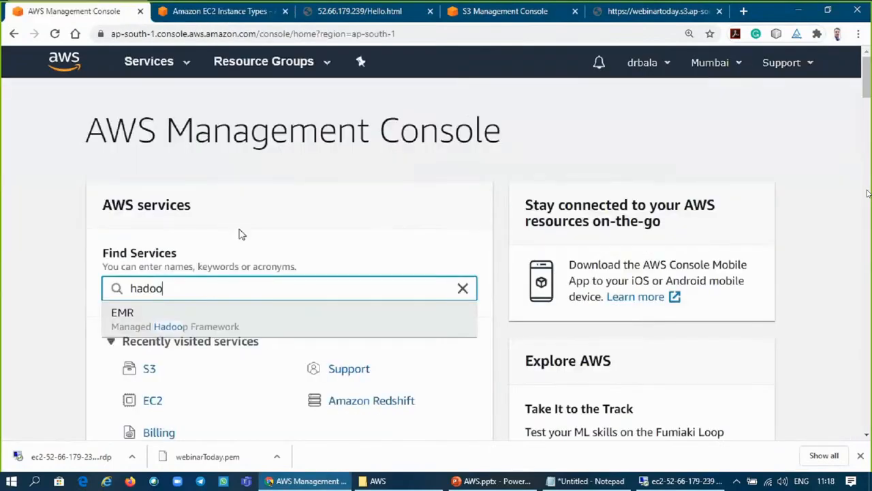
- Replace the service search text with "la", open Lambda and open the getUserData function
key(BackSpace)
key(BackSpace)
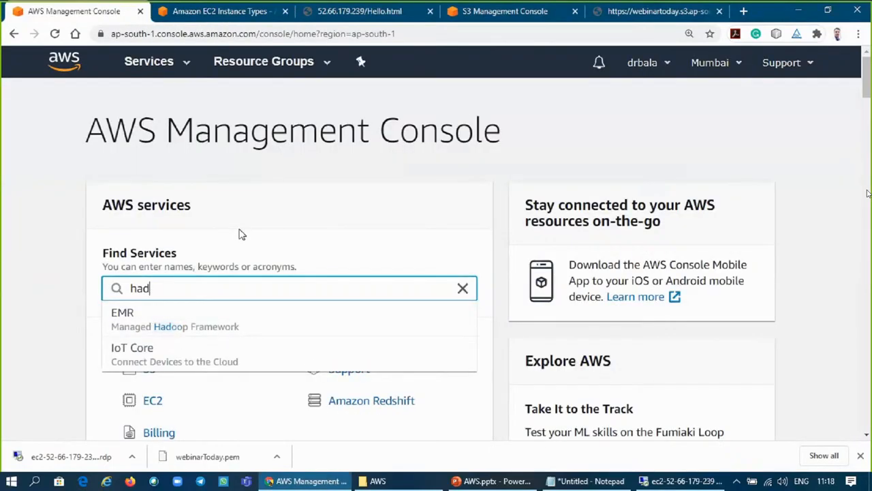
click(461, 288)
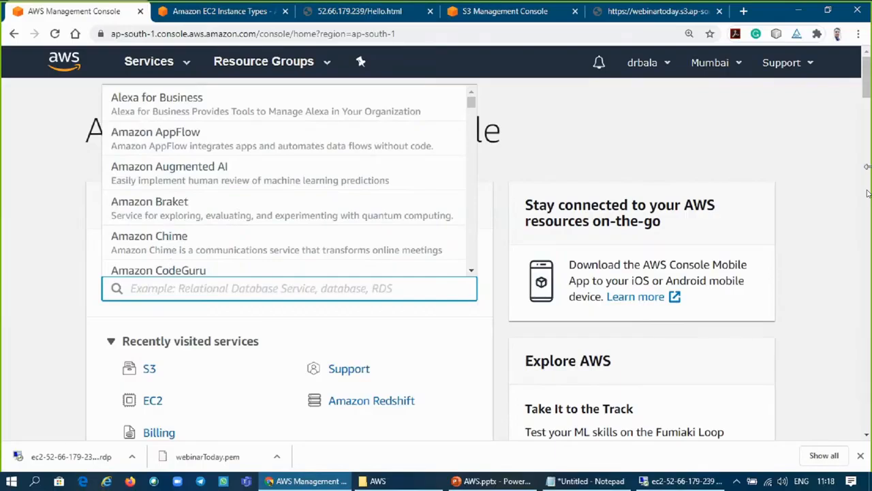
text(la)
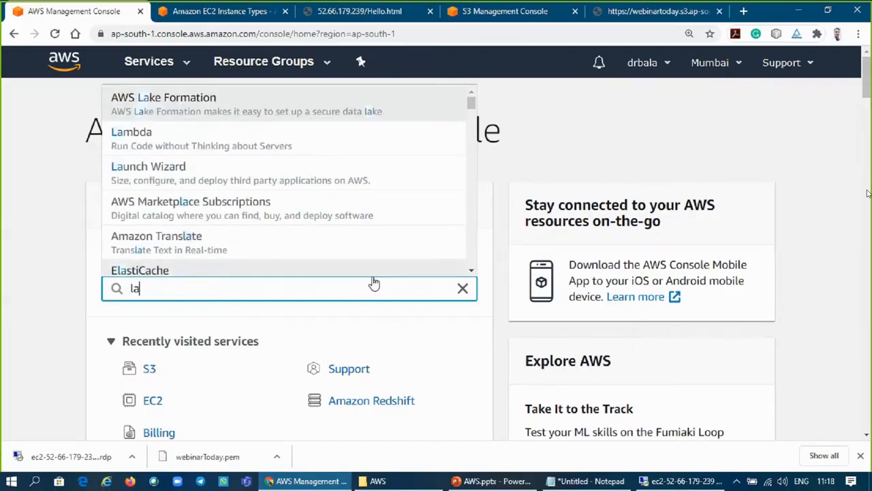
click(304, 139)
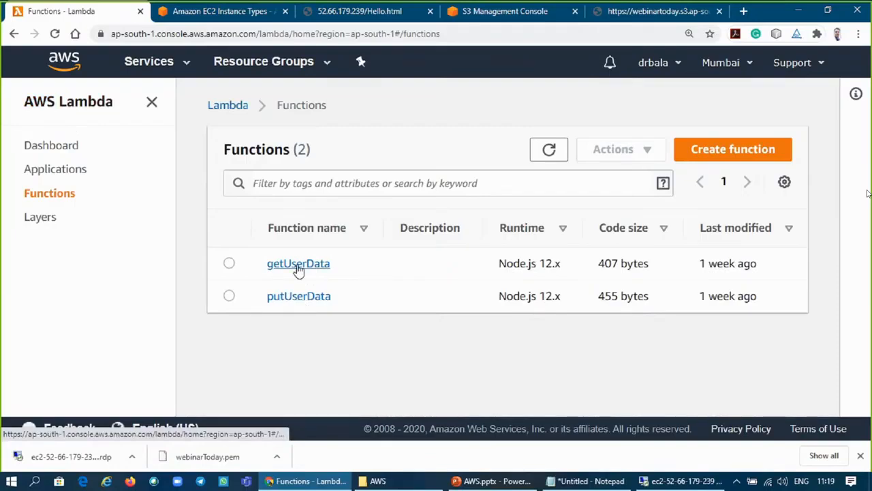
click(298, 266)
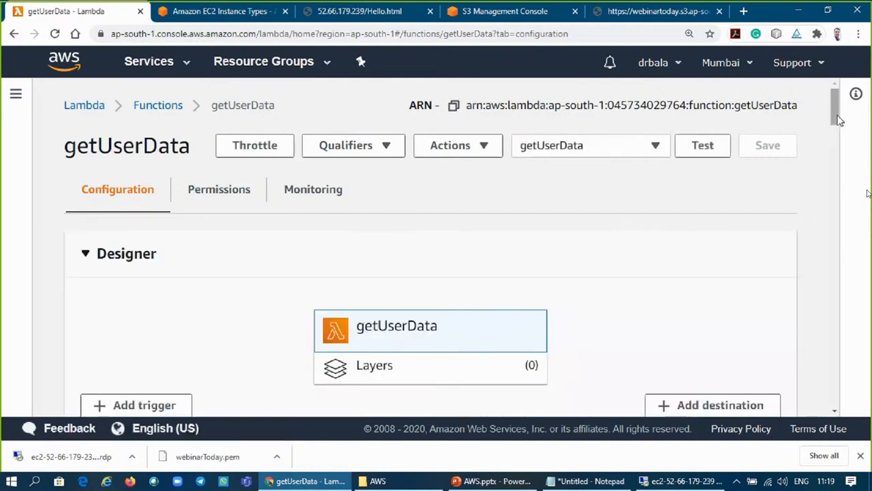
- Look through getUserData's configuration from the Designer to the environment variables and tags, and check the available function actions
mouse_move(839, 120)
mouse_down()
mouse_move(835, 176)
mouse_move(836, 136)
mouse_up()
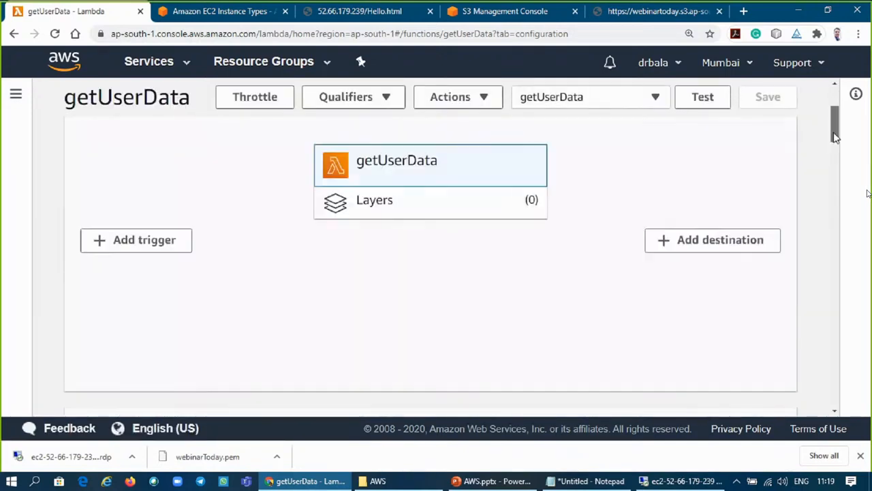
drag(833, 127, 827, 222)
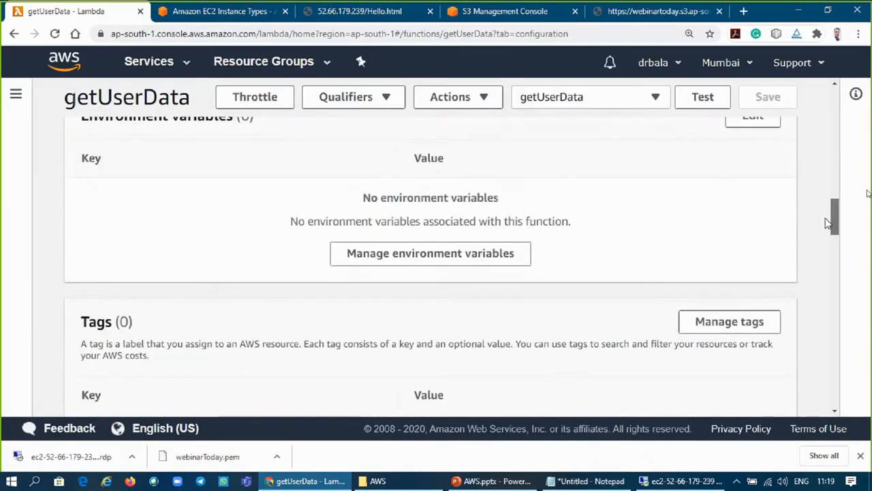
scroll(830, 159, up, 2)
scroll(830, 159, up, 10)
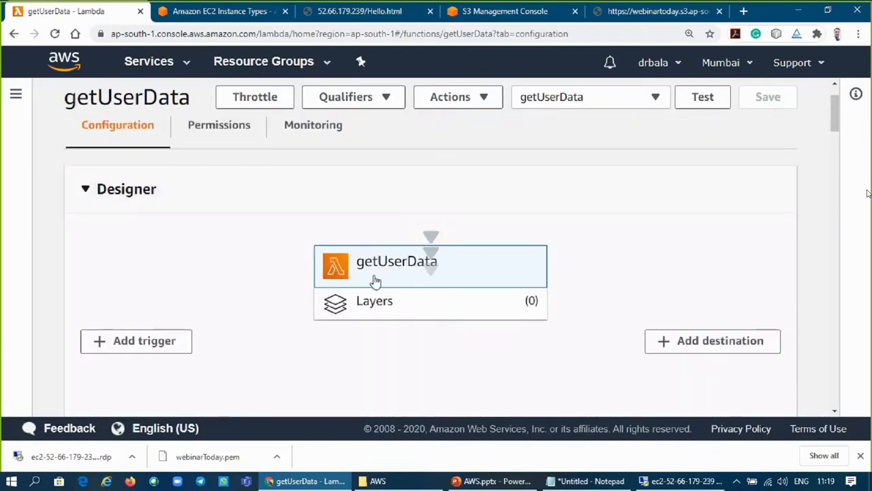
double_click(376, 279)
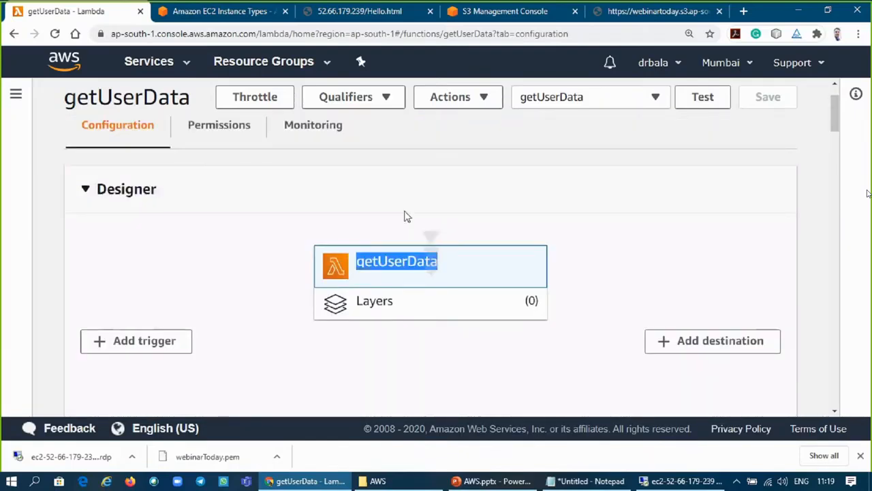
click(484, 97)
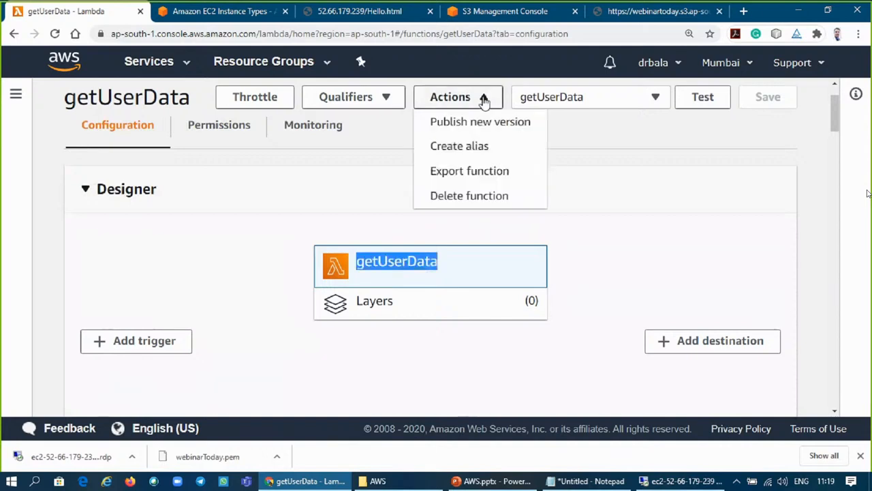
- Run the getUserData test and show its execution results
drag(703, 97, 692, 127)
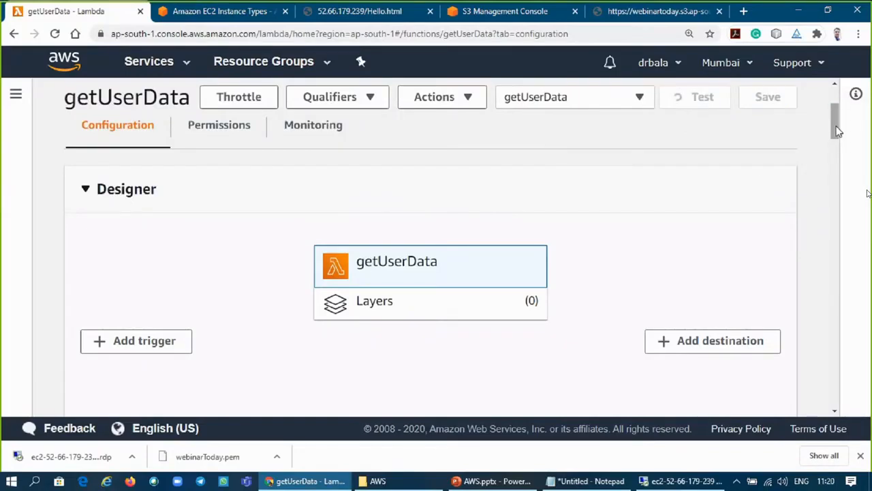
drag(838, 132, 838, 198)
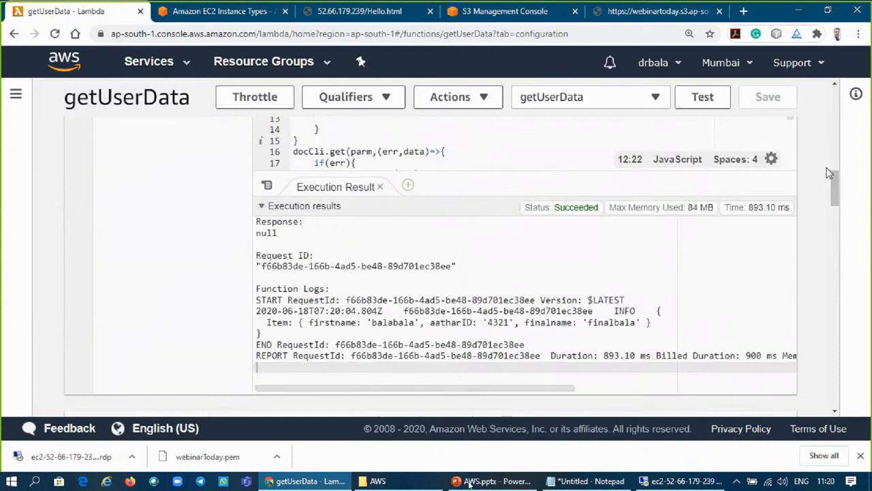
- Examine the region setting, DynamoDB table name and aatharID key in getUserData's index.js code
drag(838, 193, 836, 173)
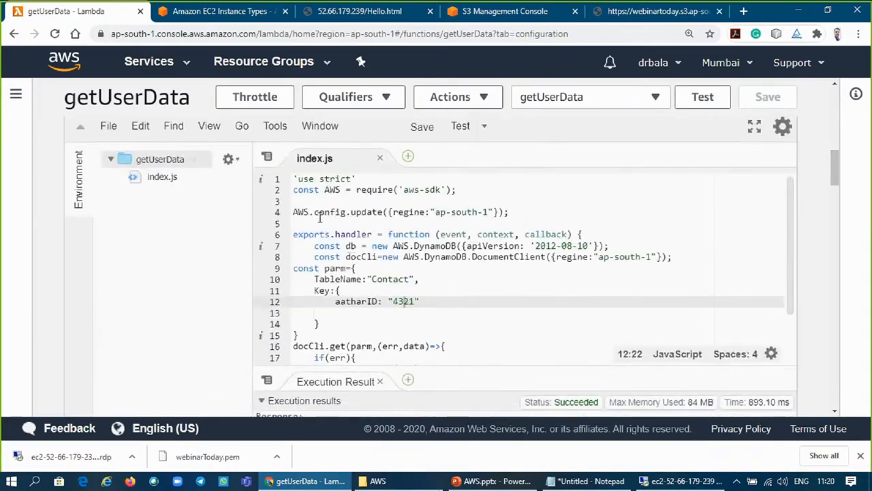
drag(384, 212, 403, 224)
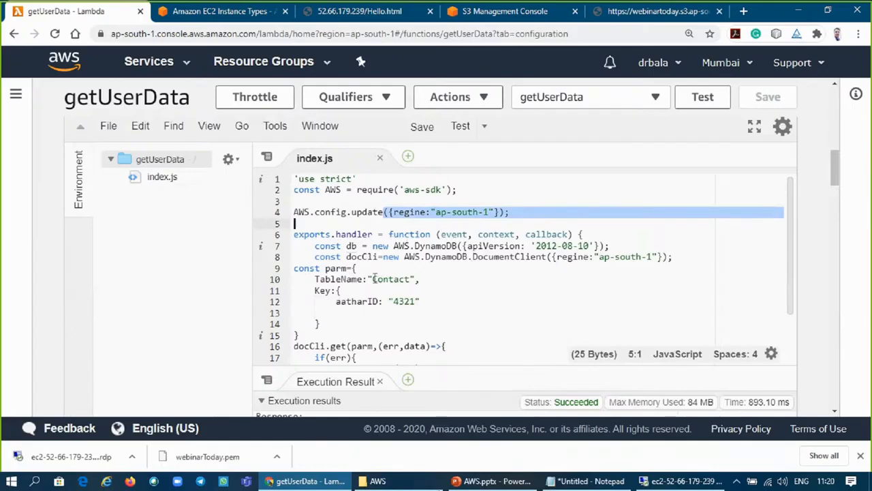
drag(373, 280, 416, 280)
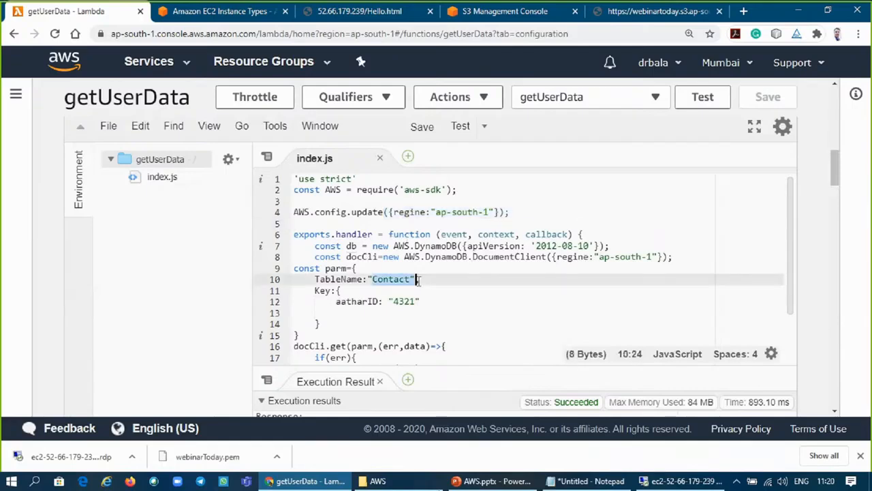
click(334, 301)
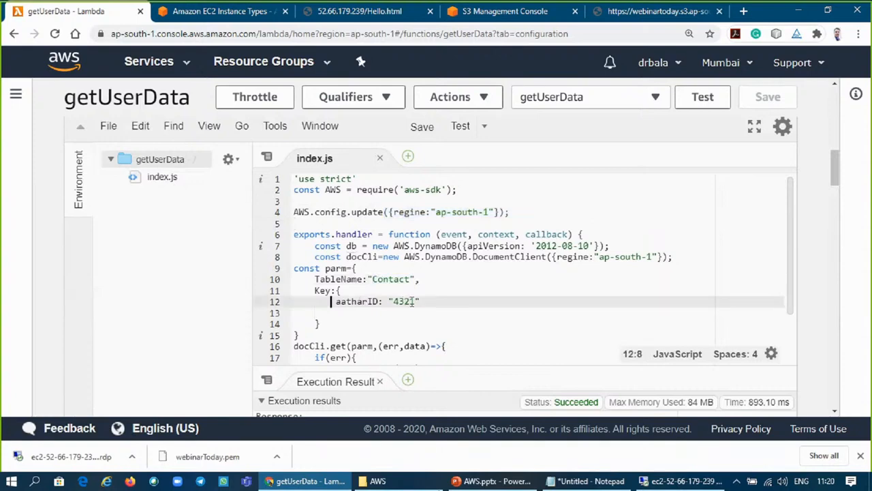
- Open the AWS Management Console from the Amazon EC2 Instance Types page, keeping the Lambda function in its own browser tab
click(207, 11)
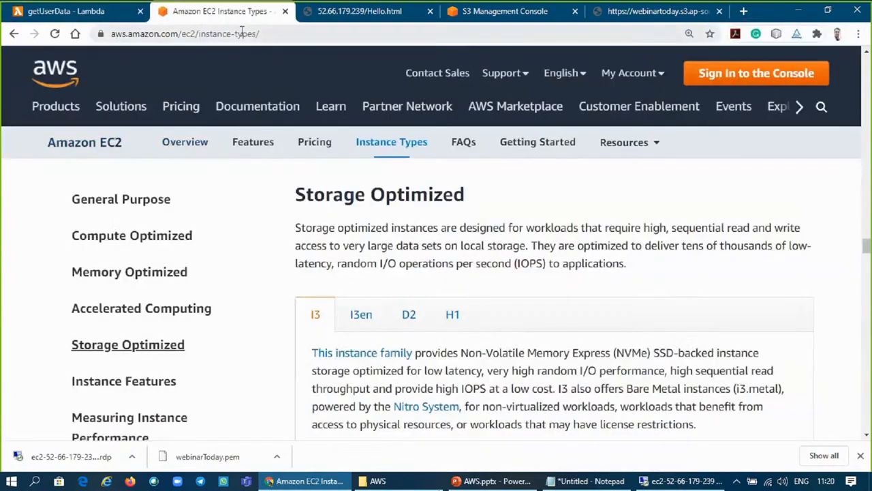
click(52, 116)
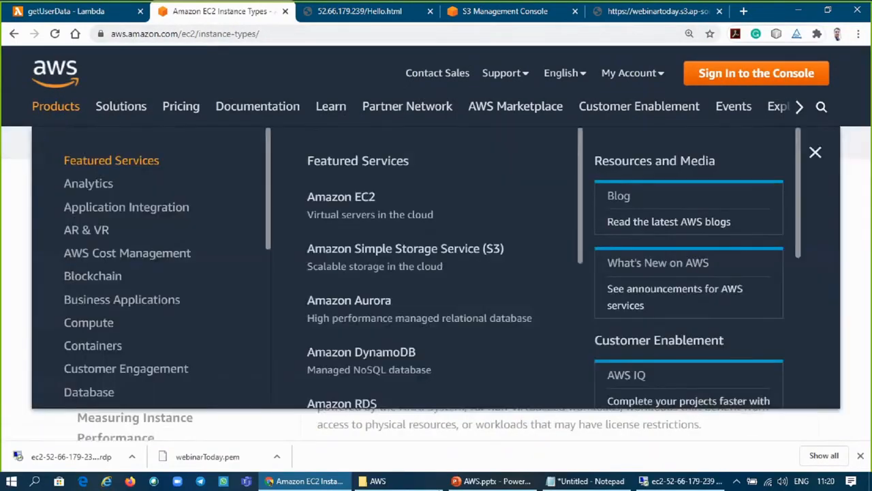
click(14, 210)
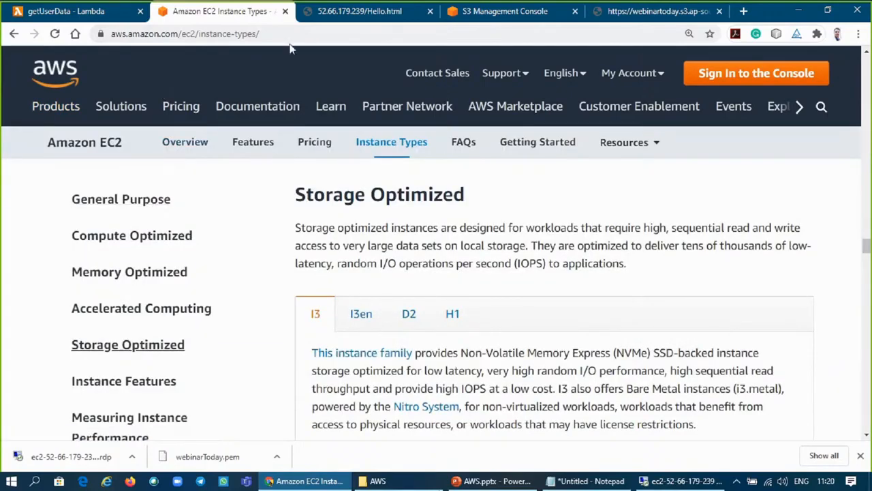
mouse_move(636, 75)
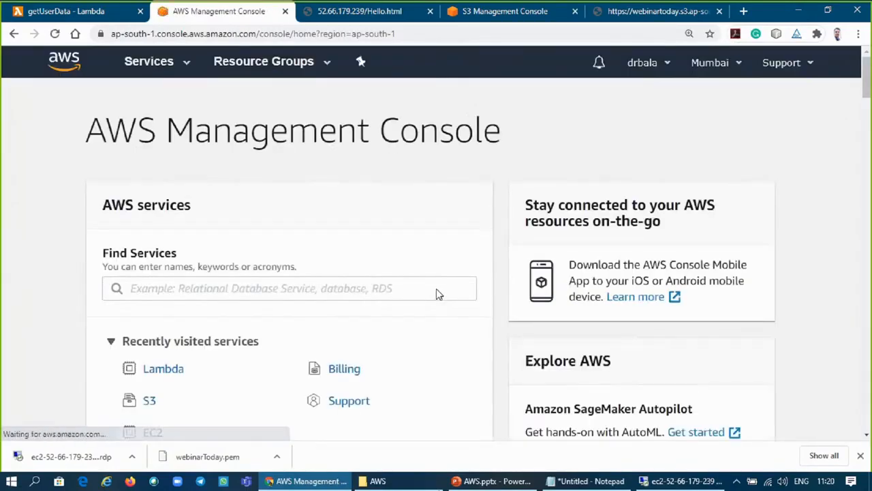
- Try to open DynamoDB through a service search shortened from "dynom" to "dy", and return to the console home page
drag(869, 97, 869, 104)
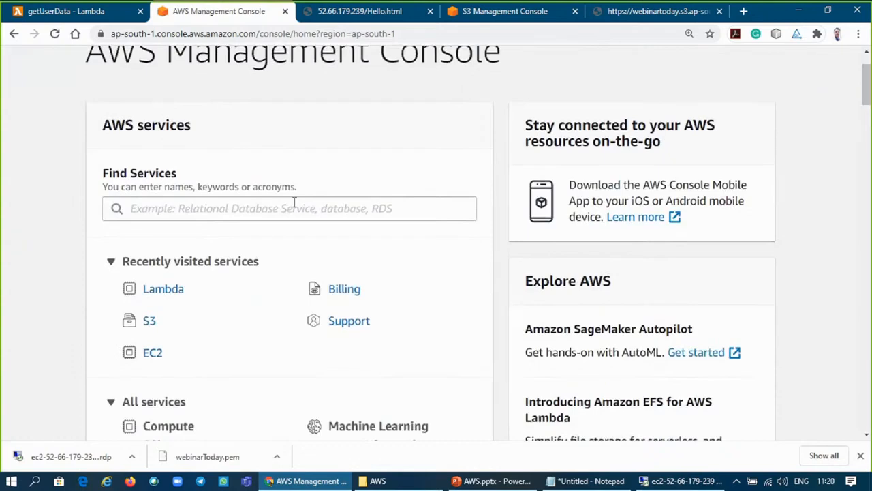
click(295, 205)
text(d)
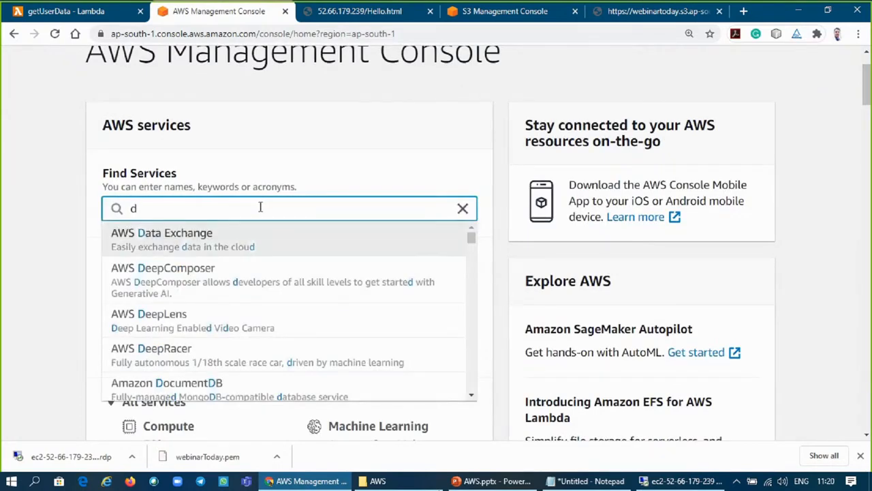
text(ynom)
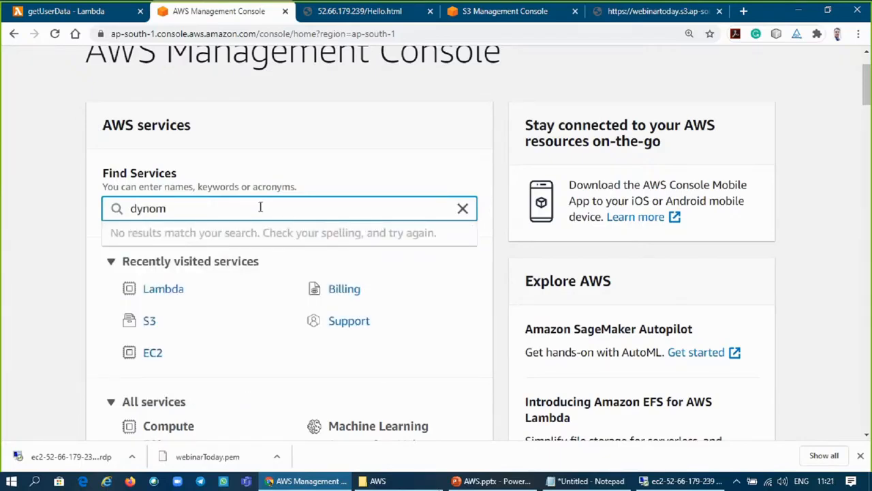
key(BackSpace)
key(BackSpace)
key(BackSpace)
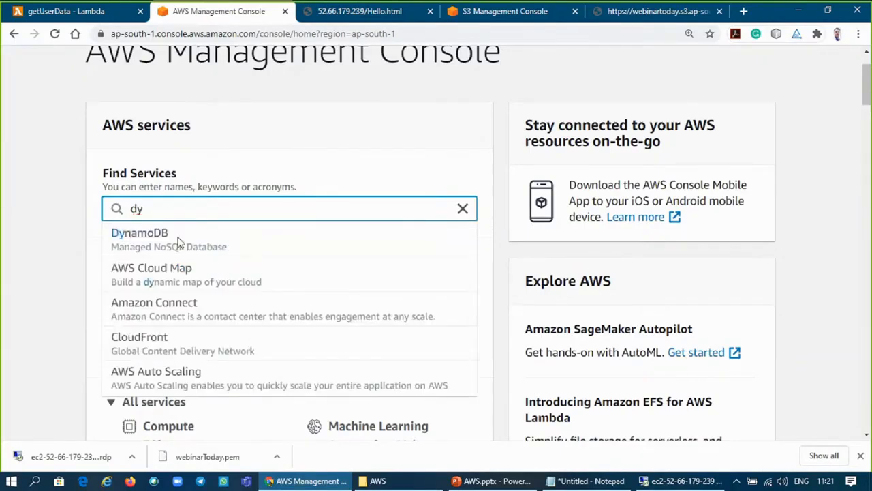
click(149, 243)
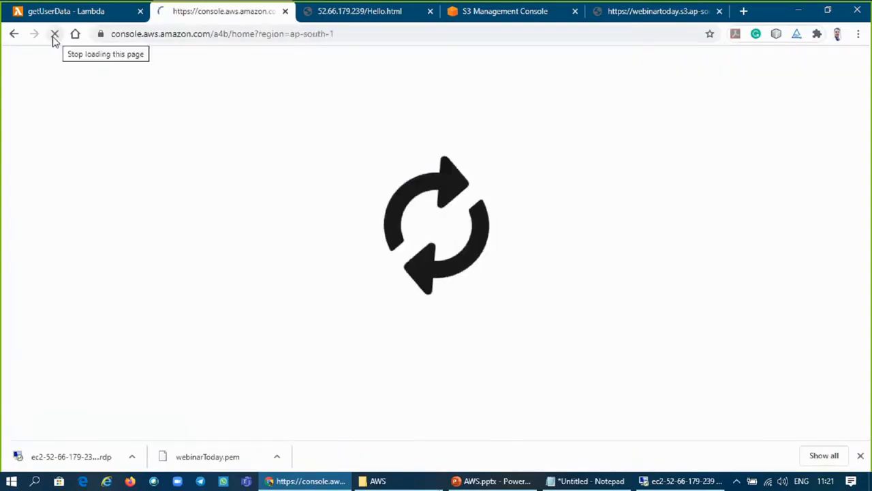
click(13, 34)
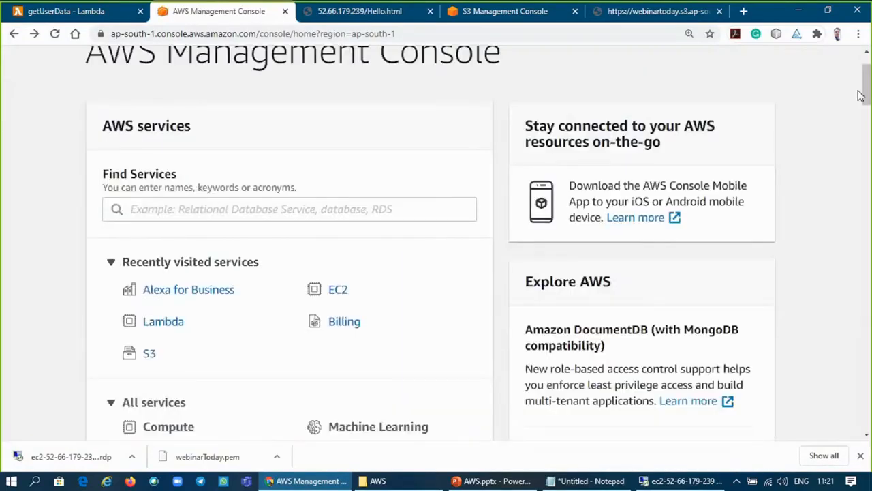
- Open DynamoDB from the console's Database services and open the Contact table
drag(867, 99, 868, 162)
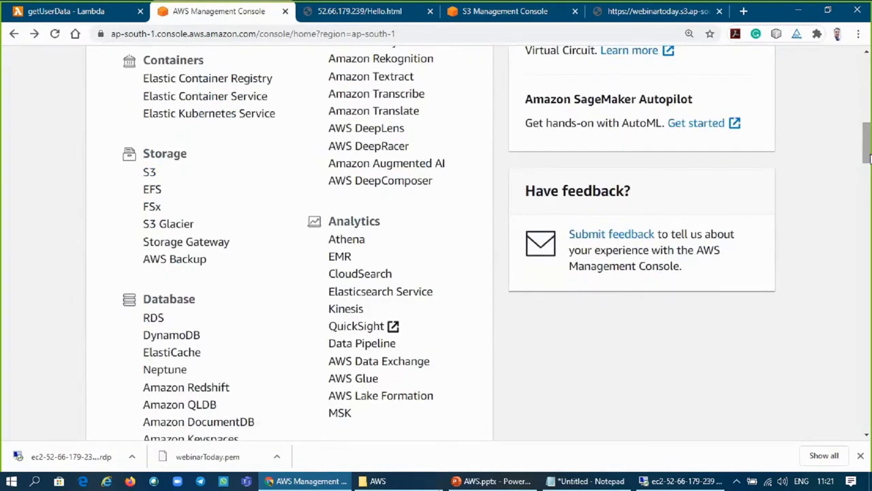
click(172, 337)
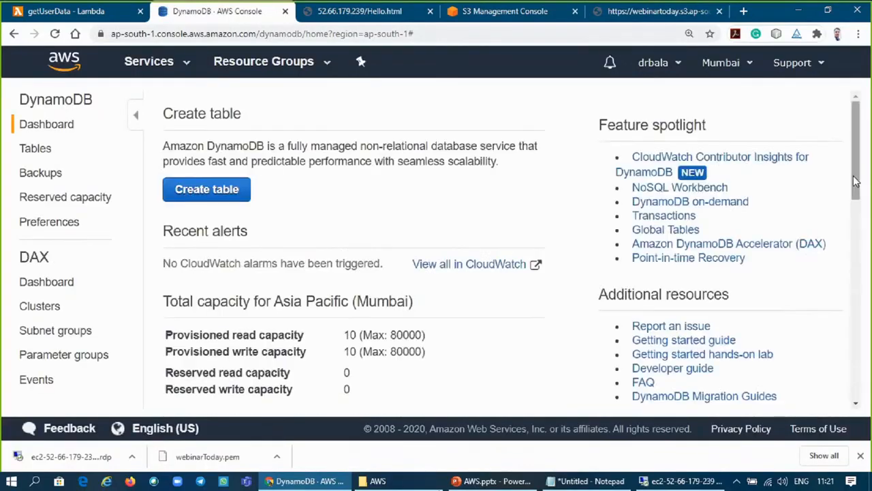
click(37, 156)
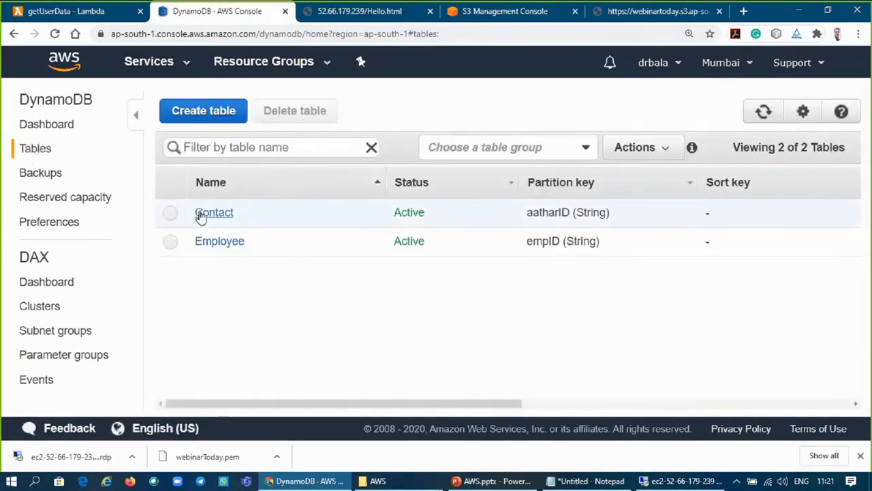
click(201, 216)
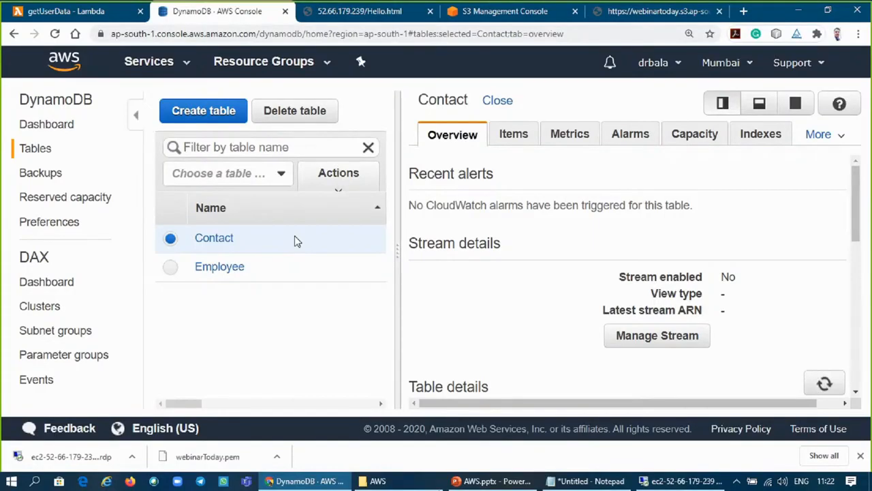
- Show the Contact table's items in a widened details pane and browse through the records
click(516, 135)
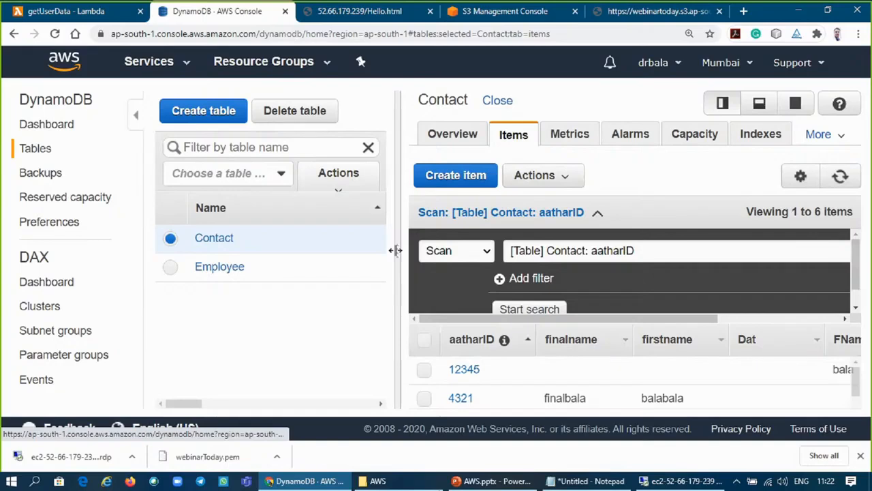
drag(395, 250, 339, 250)
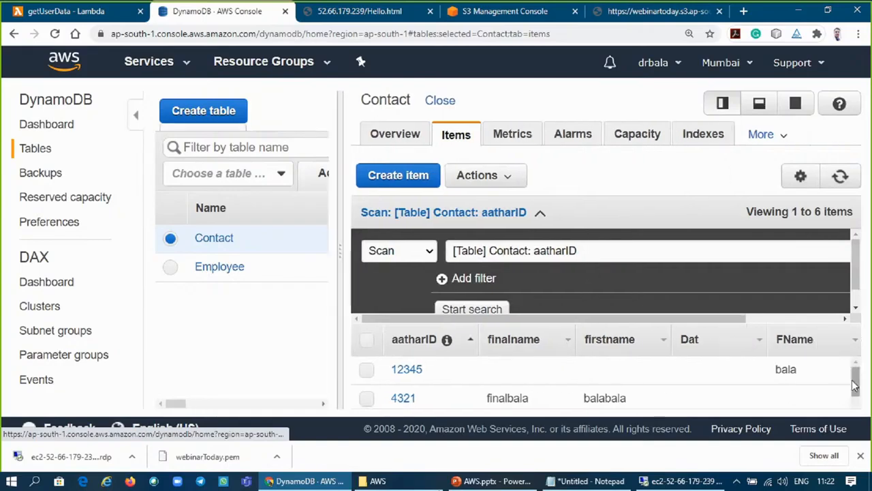
scroll(855, 385, down, 3)
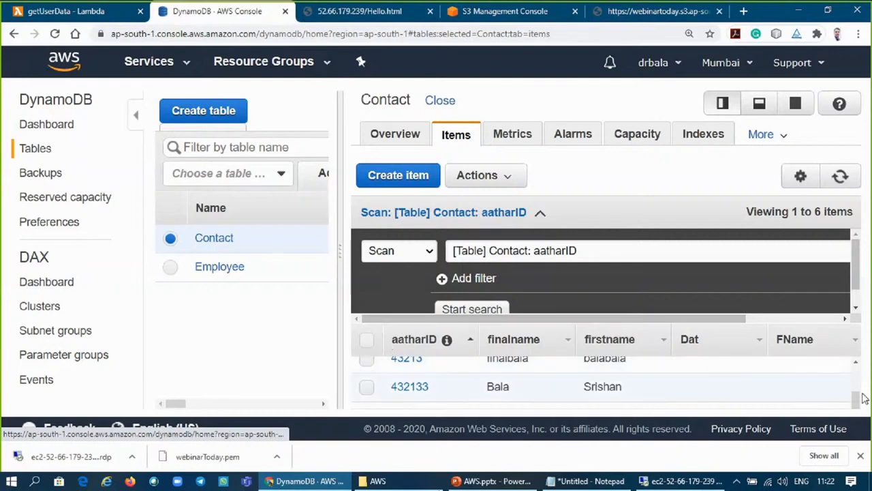
scroll(848, 363, up, 3)
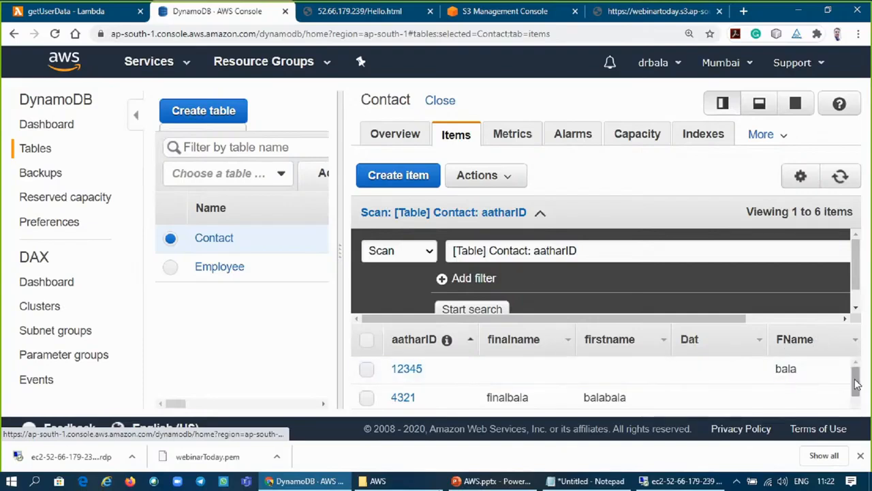
mouse_move(857, 380)
mouse_down()
mouse_move(856, 412)
mouse_move(855, 389)
mouse_up()
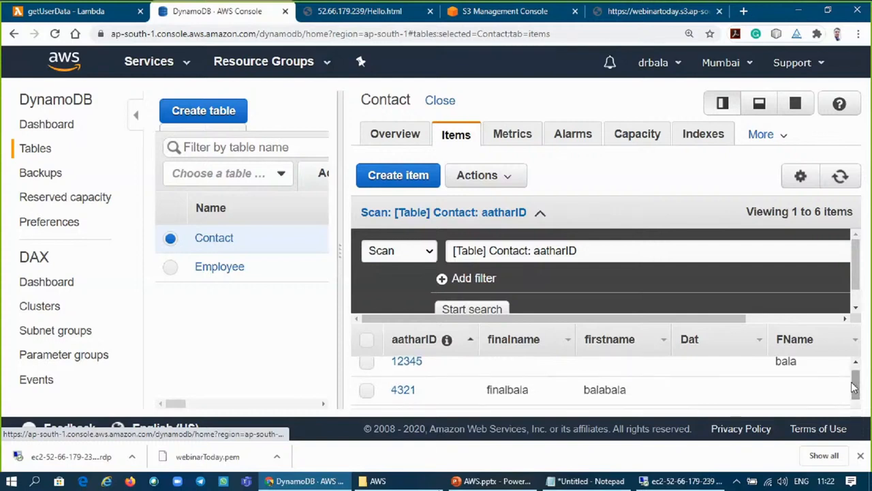
- Return to the getUserData Lambda code and examine its Contact table name, handler function signature and aatharID key
click(29, 19)
drag(369, 279, 421, 279)
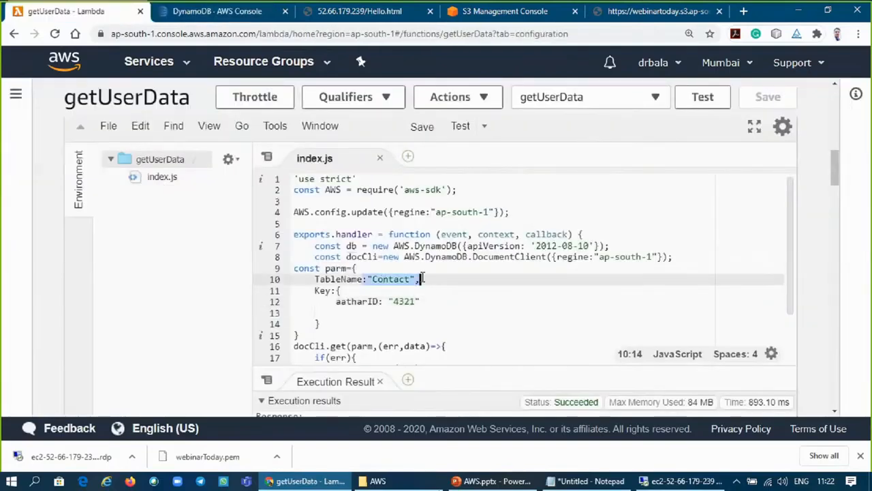
drag(389, 234, 709, 238)
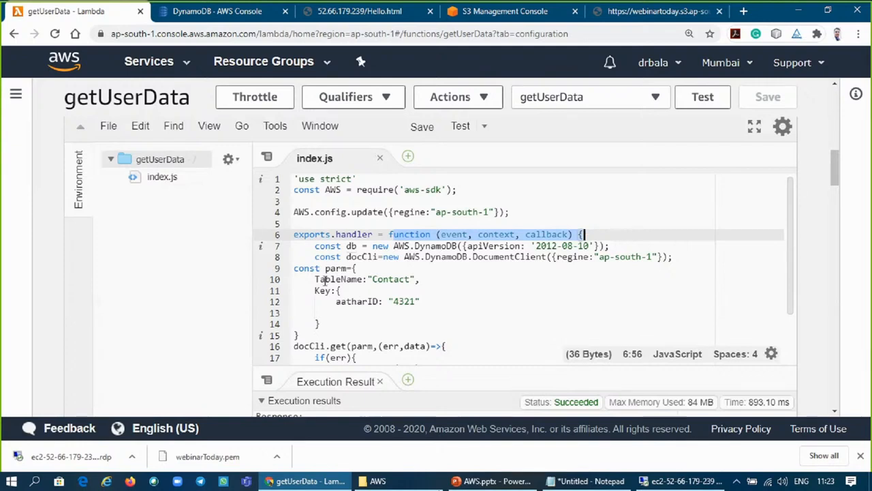
drag(316, 278, 422, 307)
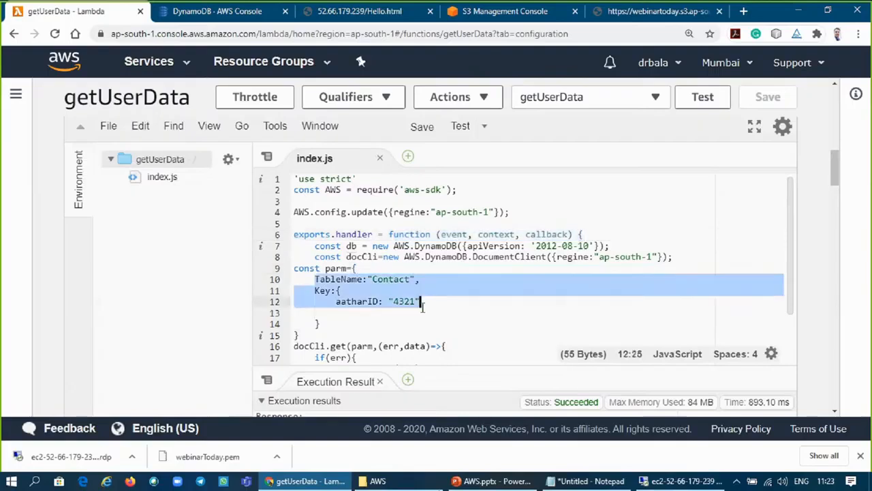
click(423, 306)
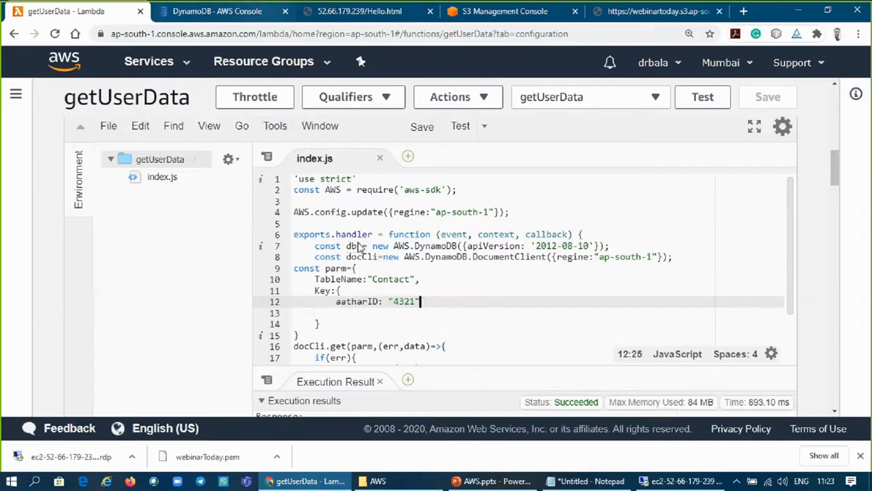
- Compare the matching record in the Contact table with the item logged in getUserData's execution results
click(231, 14)
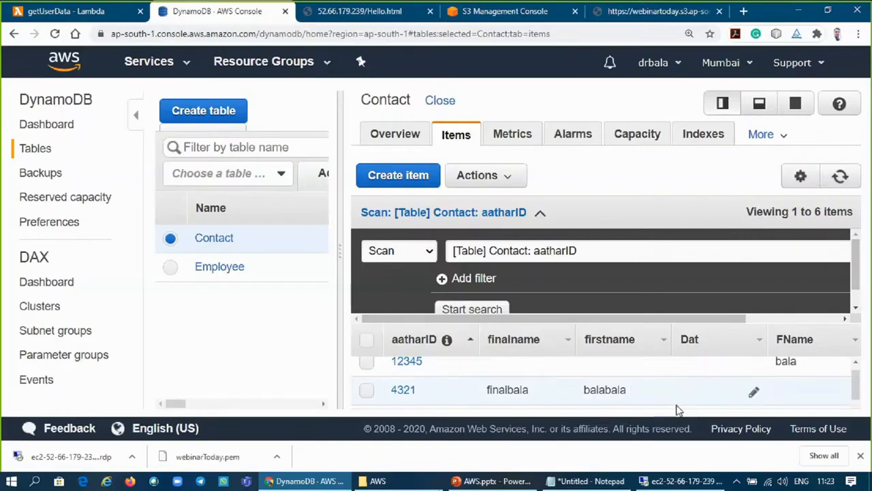
click(88, 12)
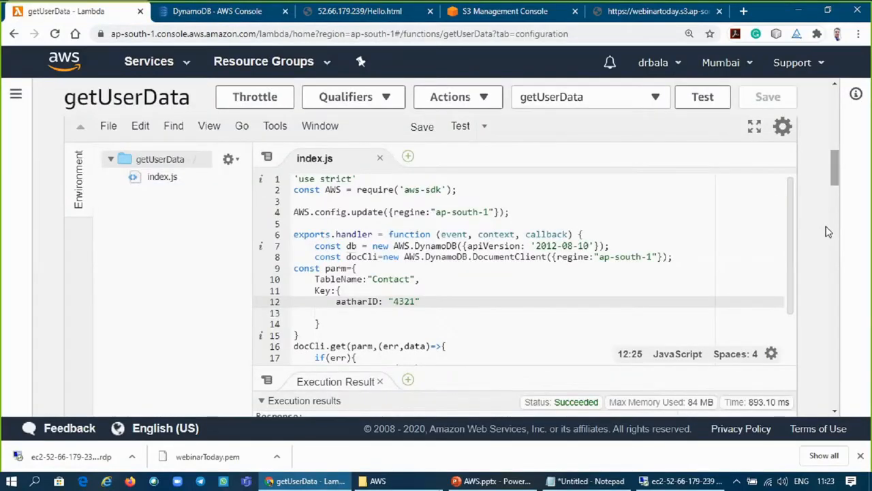
scroll(828, 232, down, 10)
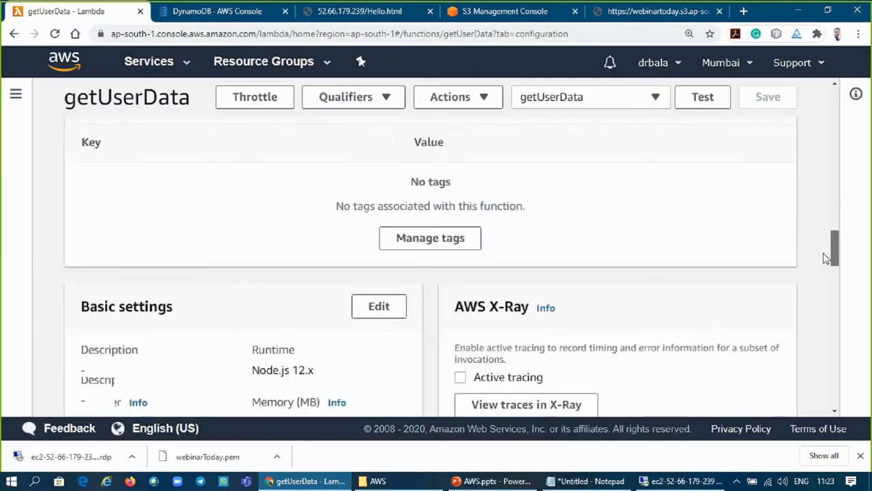
scroll(827, 256, down, 4)
scroll(824, 231, up, 10)
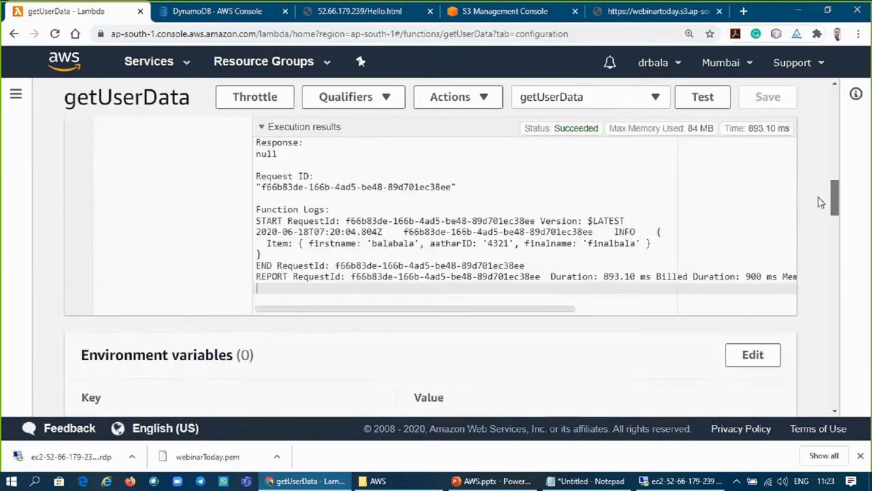
scroll(821, 203, up, 1)
scroll(307, 284, down, 1)
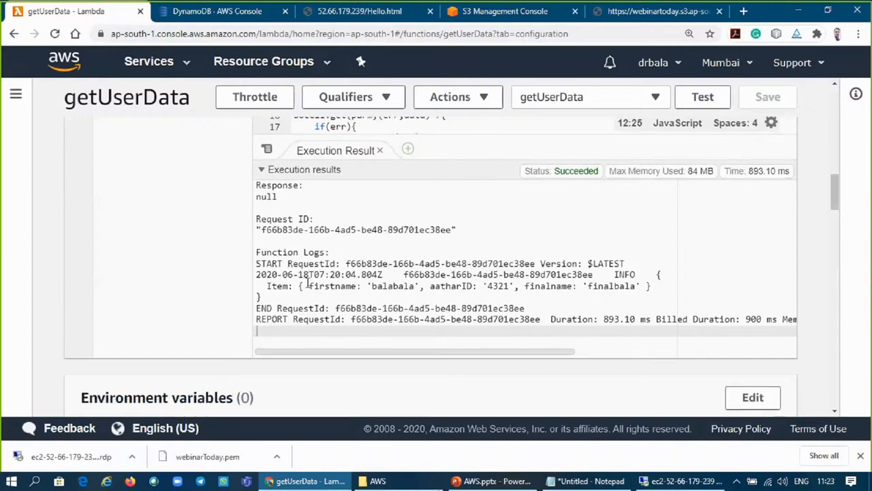
drag(307, 285, 402, 294)
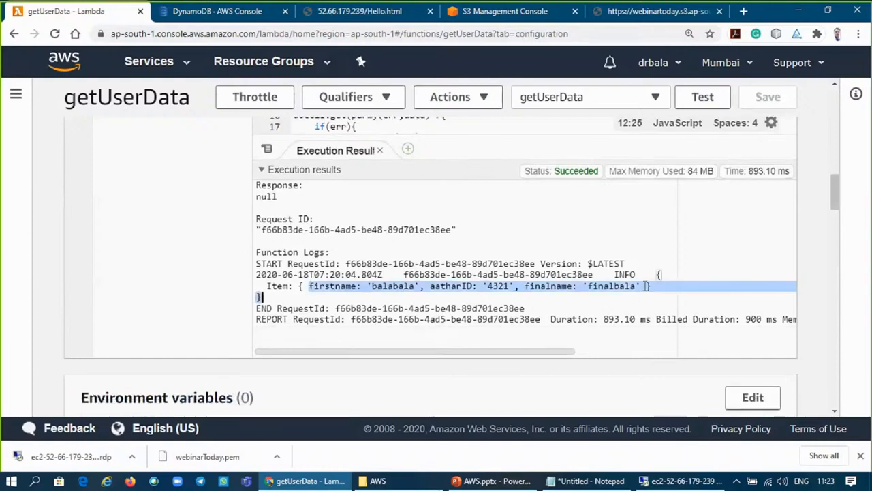
shift+click(642, 287)
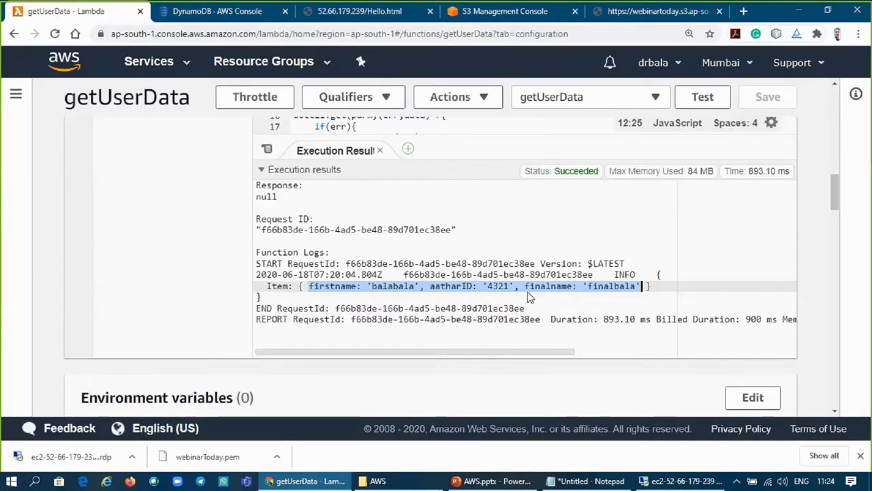
- Open the putUserData function from the Lambda functions list and bring the parm definition in its index.js into view
drag(836, 201, 831, 124)
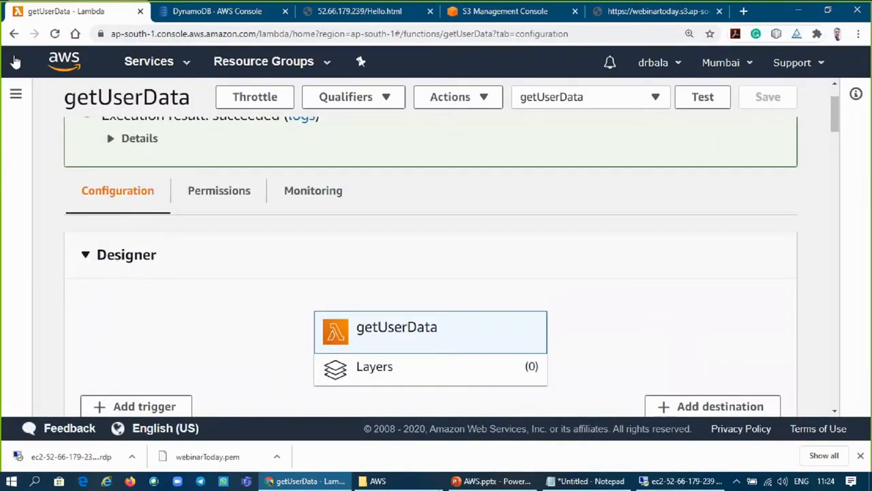
click(13, 33)
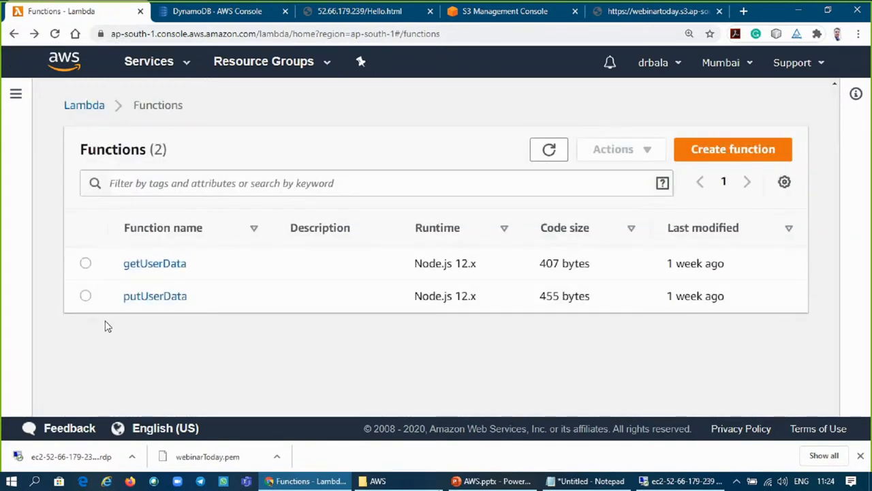
click(170, 302)
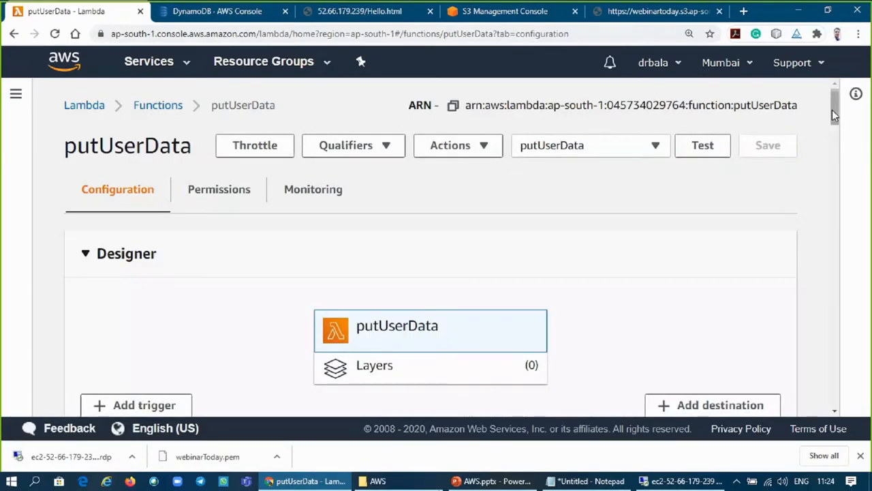
drag(833, 115, 746, 107)
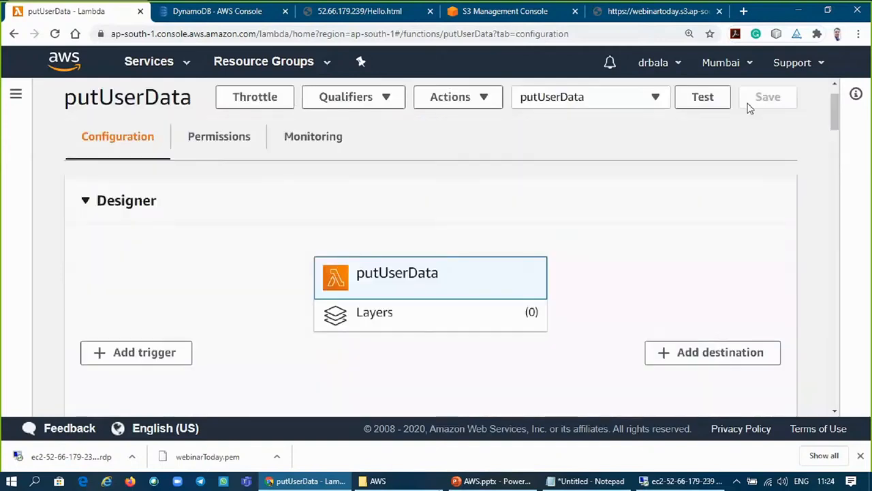
click(716, 97)
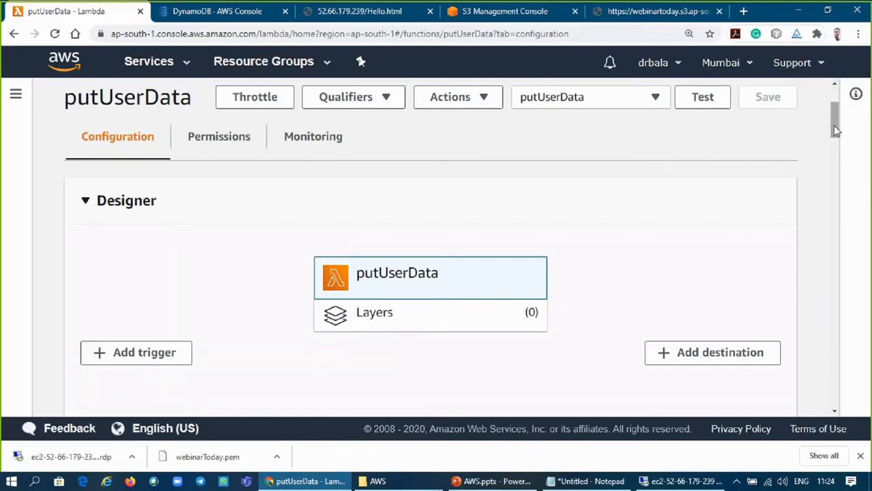
drag(837, 130, 831, 175)
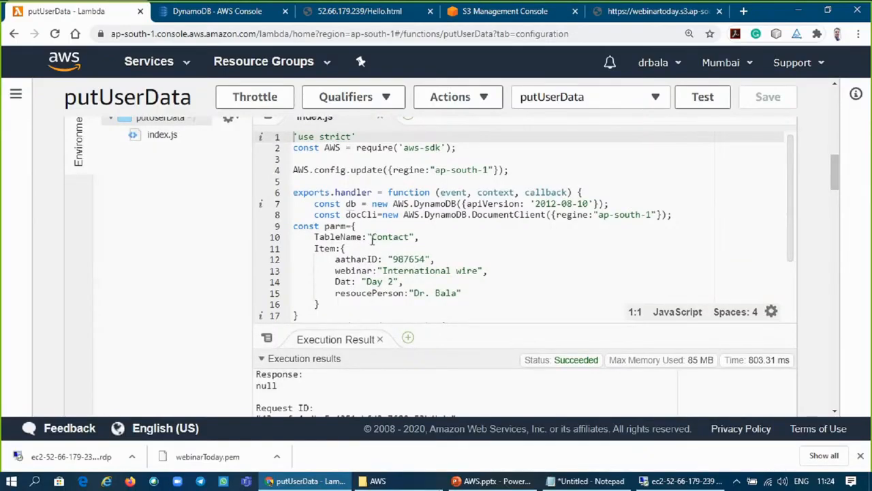
click(372, 237)
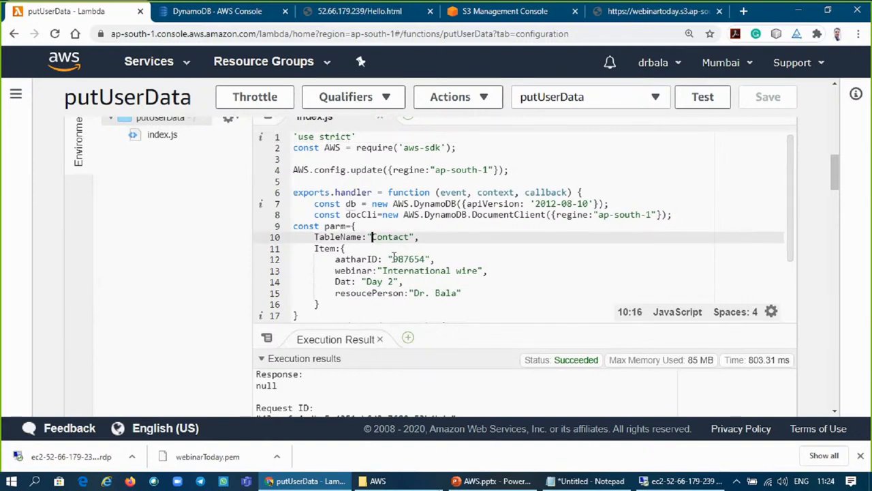
- Replace the aatharID value in putUserData's Item definition with a new ID number
drag(393, 259, 426, 259)
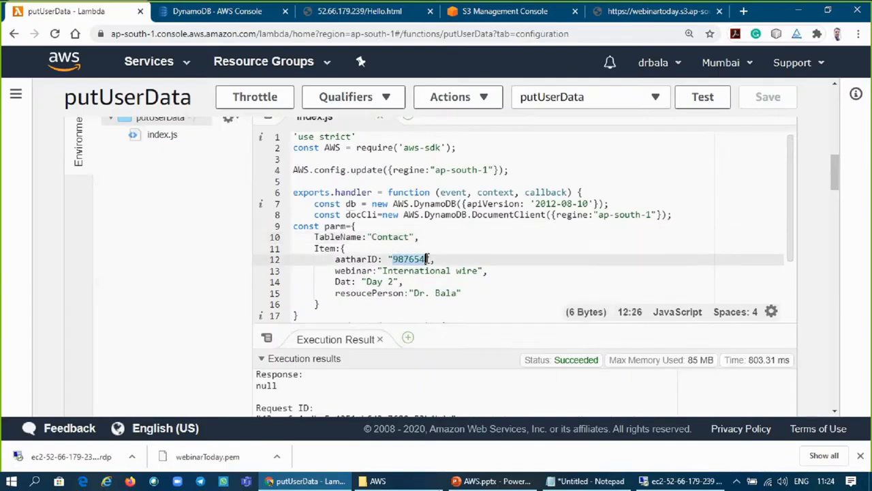
text(18)
key(Right)
text(0)
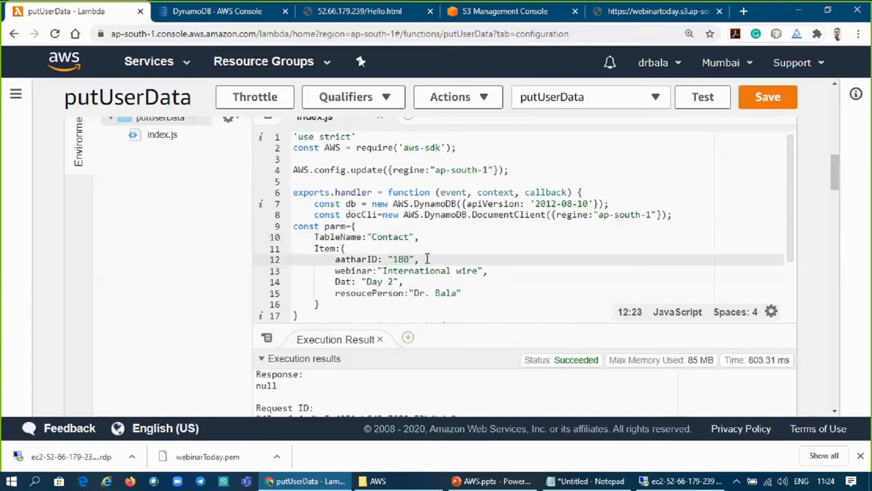
text(62020)
- Set the webinar attribute in putUserData's Item definition to "Welocome"
drag(351, 259, 430, 248)
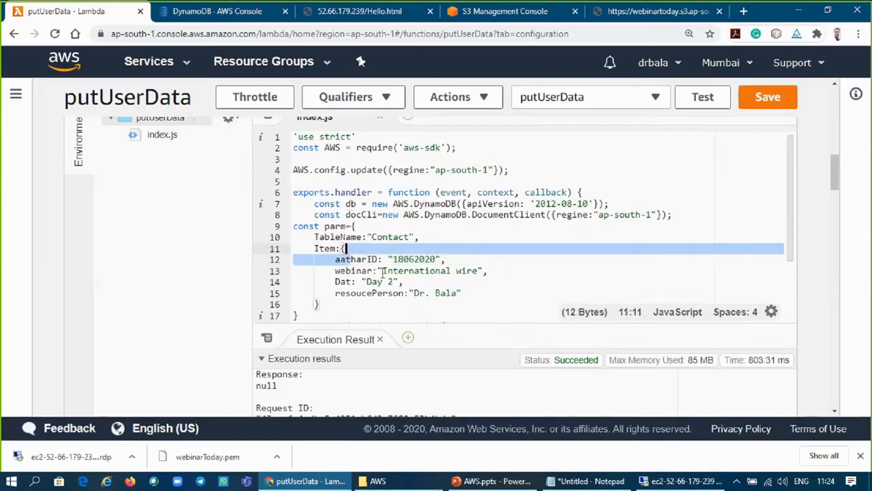
drag(384, 271, 405, 282)
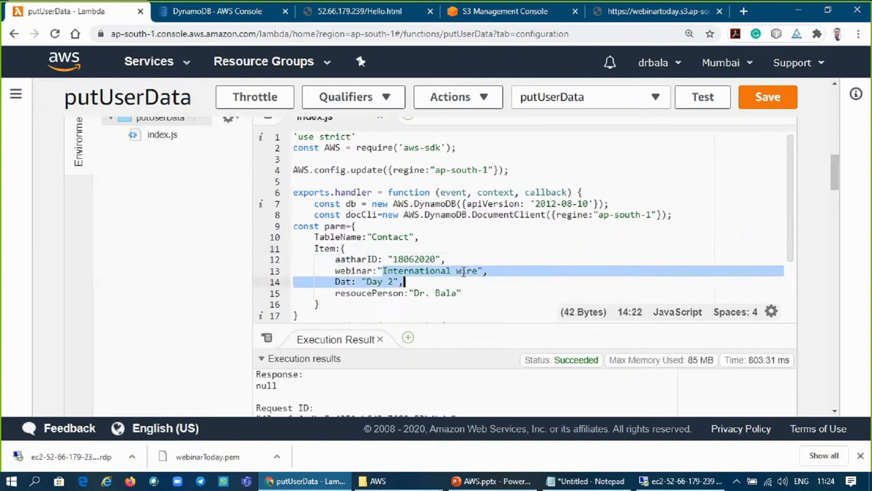
drag(464, 270, 479, 270)
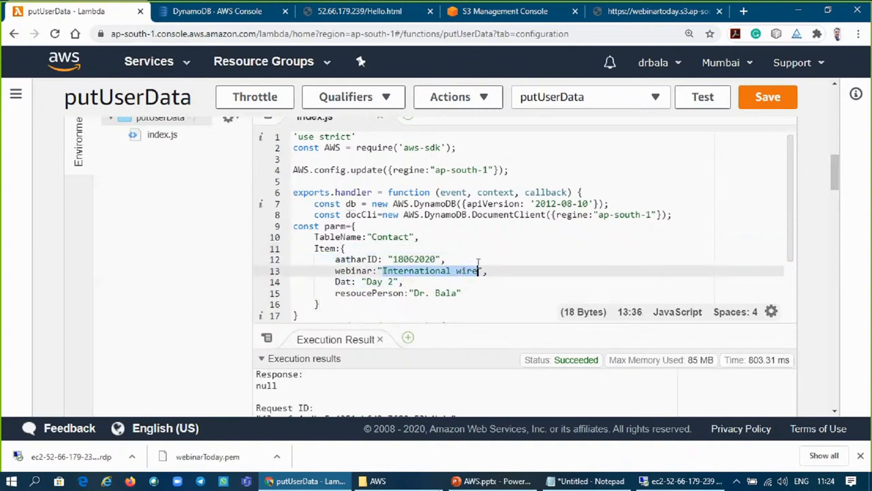
text(Welocome)
- Replace the Dat attribute and its value in putUserData's Item definition with Date:18 June, keeping the trailing comma
key(Down)
key(Left)
key(Left)
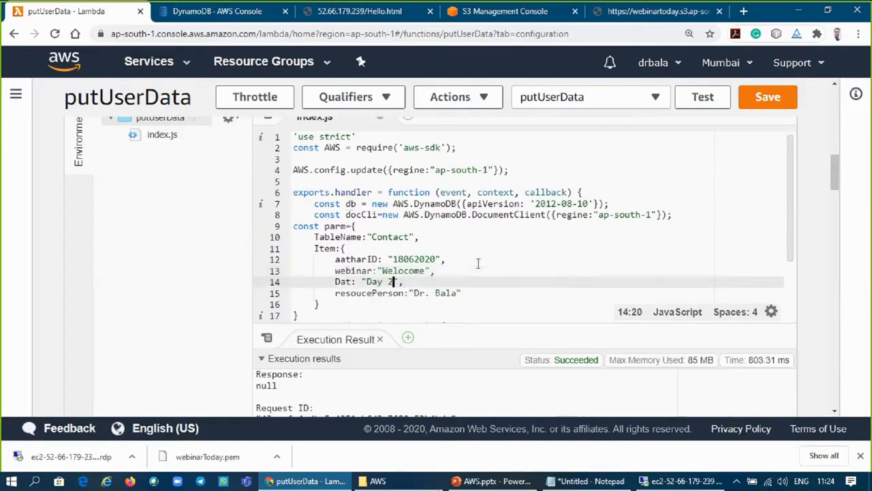
key(shift+Left)
key(shift+Left)
key(shift+Left)
key(shift+Left)
key(shift+Left)
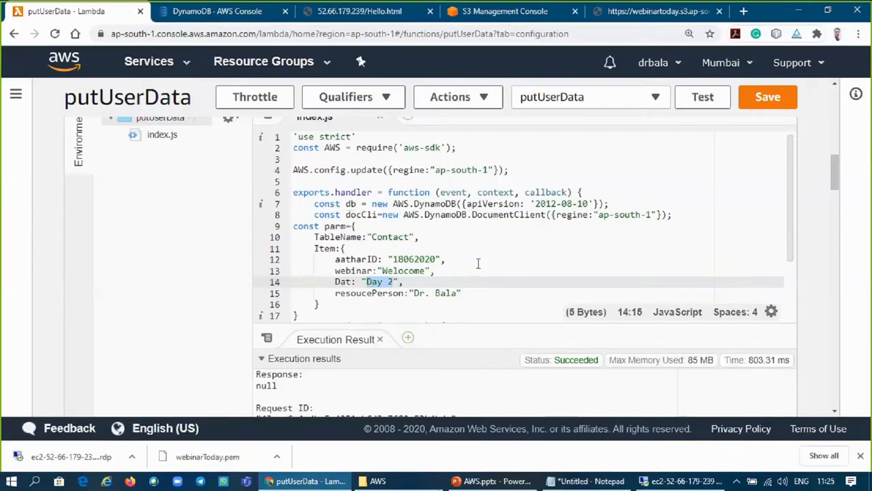
key(BackSpace)
key(BackSpace)
key(BackSpace)
key(BackSpace)
text(e)
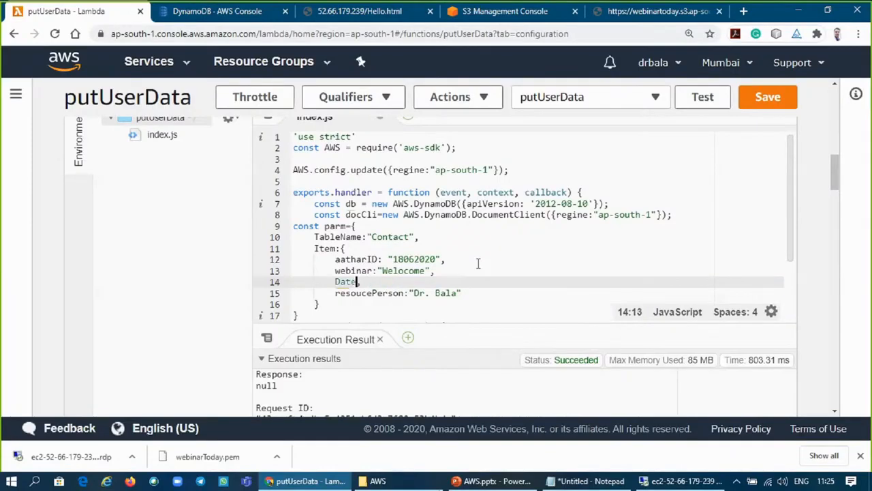
text(:18 June)
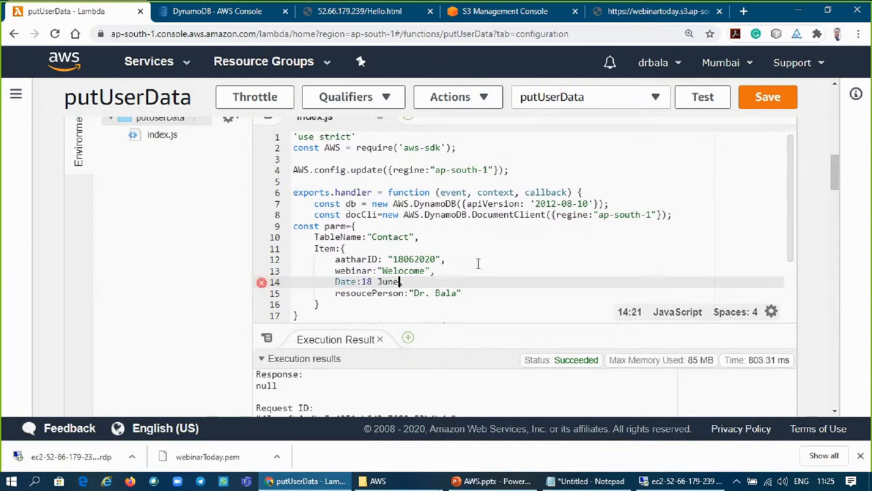
text(,)
- Rename the resoucePerson attribute in the Item definition to Organizer
key(Down)
key(Right)
key(Right)
key(shift+Right)
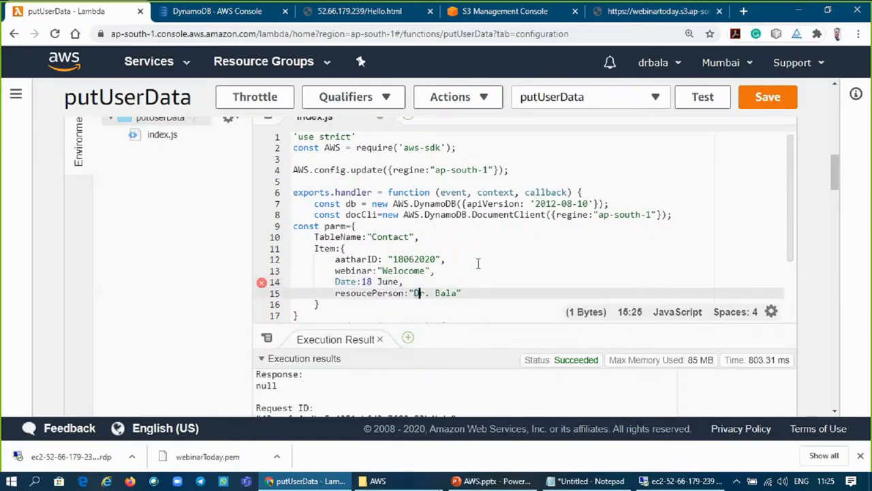
key(shift+Right)
key(shift+Right)
key(Left)
key(Left)
key(Left)
key(Left)
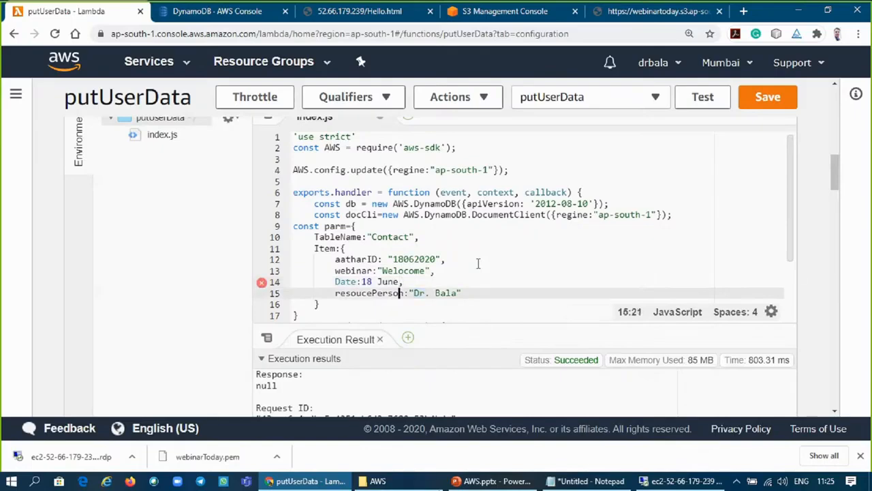
key(Right)
key(shift+Left)
key(shift+Left)
key(shift+Left)
key(shift+Left)
key(shift+Left)
key(shift+Left)
key(shift+Left)
key(shift+Left)
key(shift+Left)
key(shift+Left)
key(shift+Left)
key(shift+Left)
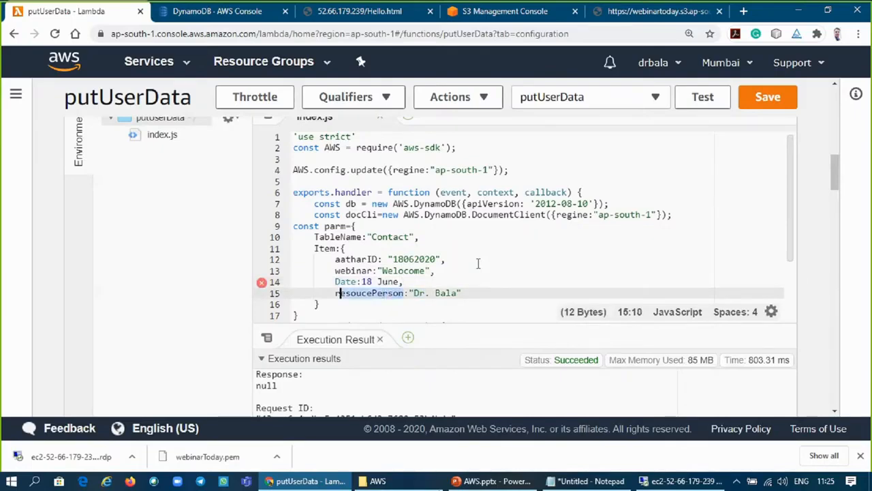
key(shift+Left)
text(Organizer)
- Replace the name after "Dr." in the Organizer value with the organizer's initials and save the function
key(Right)
key(Right)
key(Right)
key(Right)
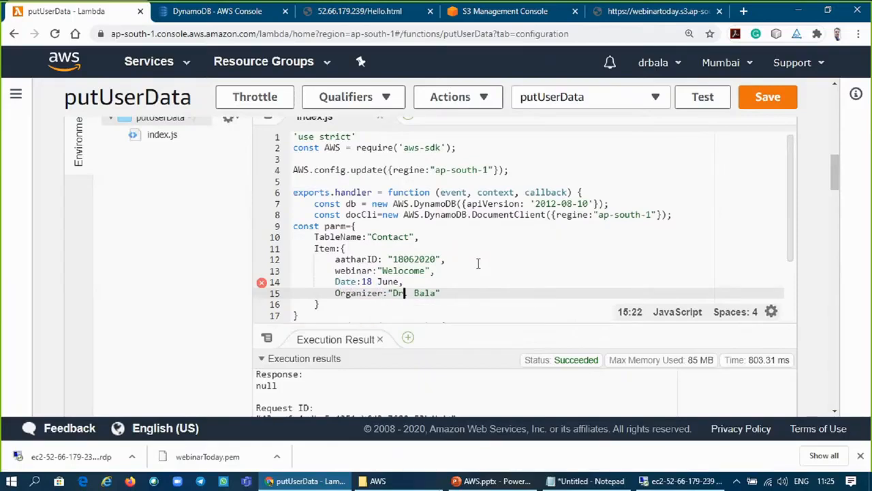
text(.)
key(Right)
key(shift+Right)
key(shift+Right)
key(shift+Right)
key(shift+Right)
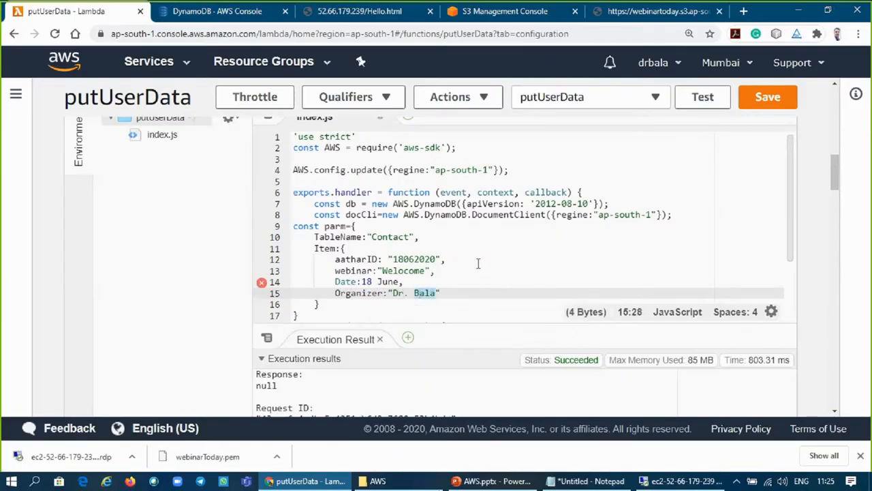
text(GNA)
key(BackSpace)
key(BackSpace)
text(MN)
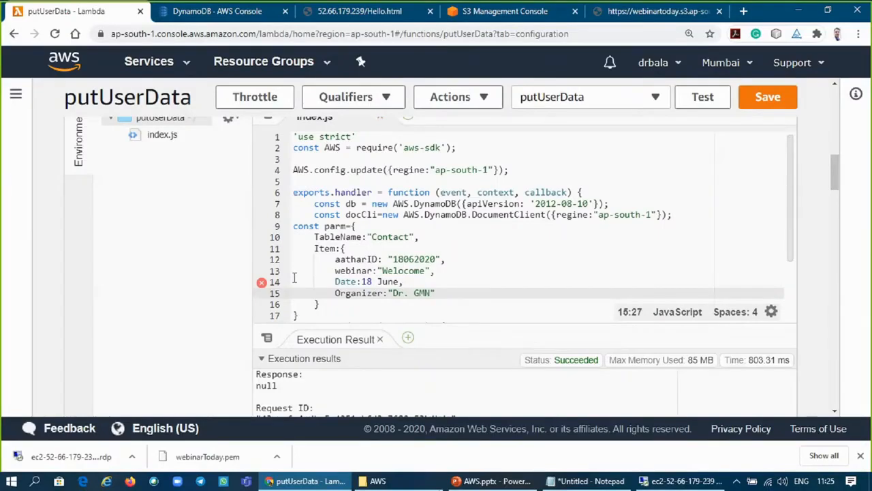
mouse_move(264, 283)
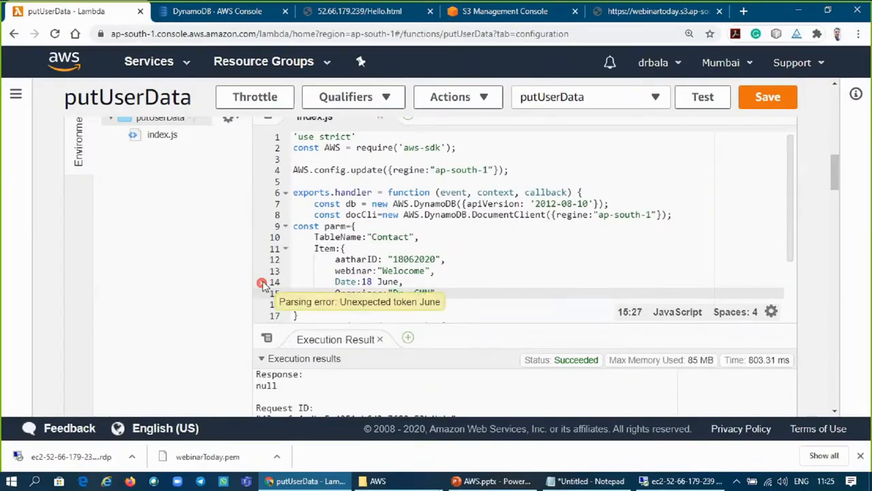
key(ctrl+s)
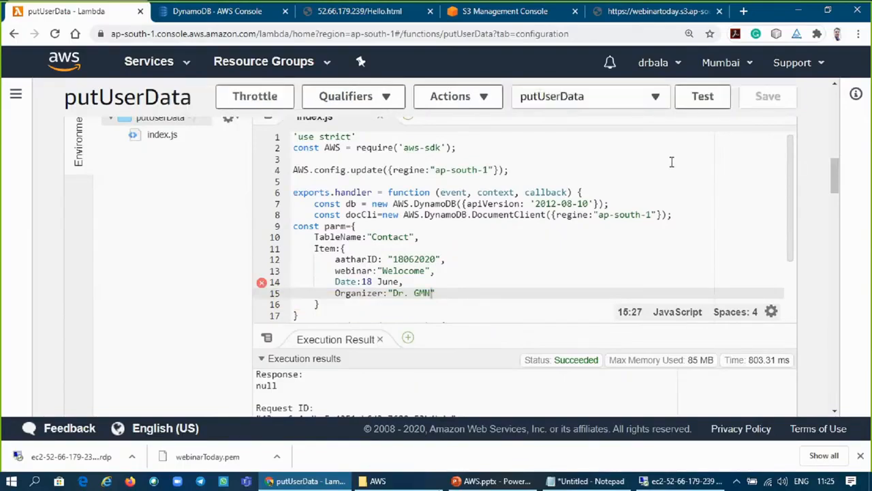
- Enclose the Date value 18 June in double quotation marks to make it a string
click(362, 282)
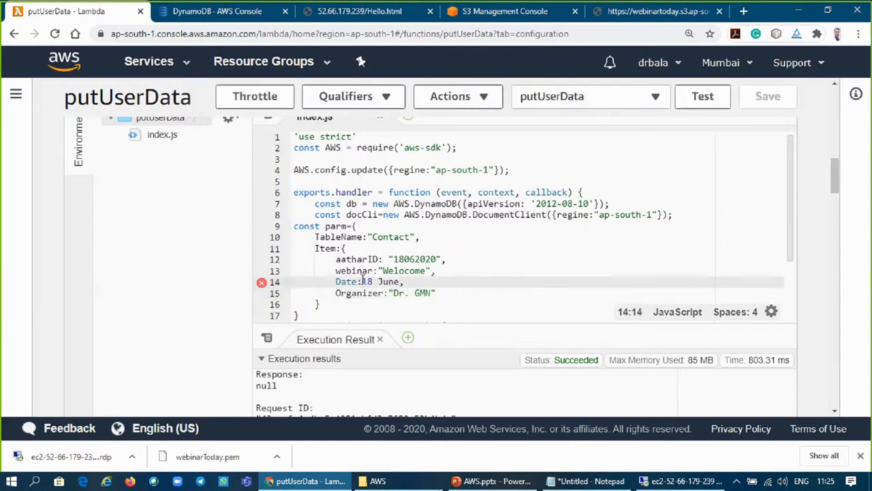
text(")
key(Right)
key(Right)
key(Right)
key(Right)
key(Right)
key(Right)
key(Right)
text(")
- Save putUserData, run its putUserData test event and bring the execution results into view
click(769, 95)
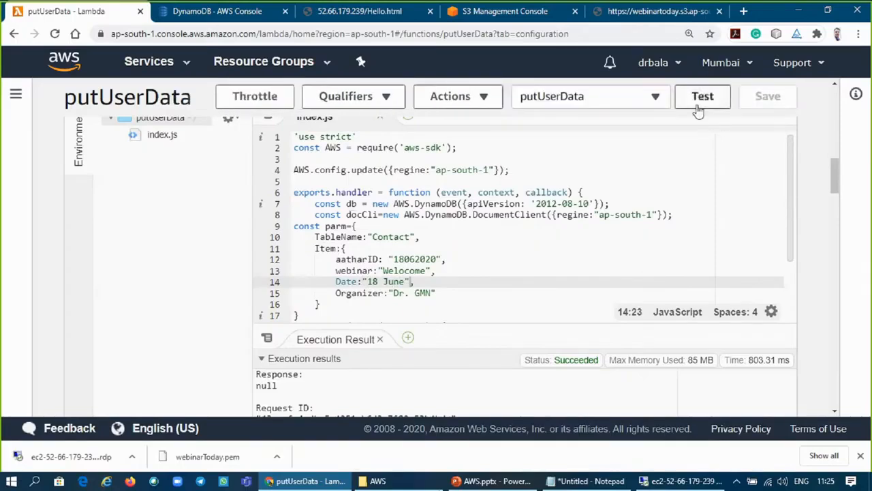
click(699, 108)
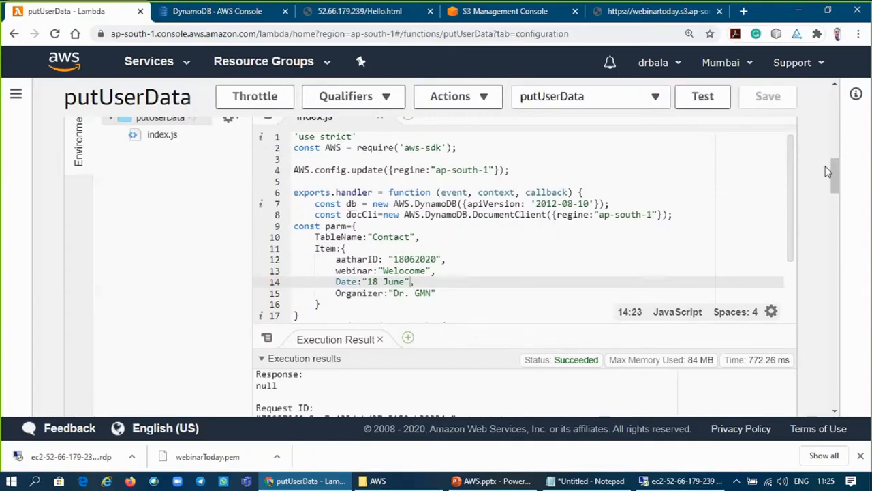
drag(834, 168, 832, 187)
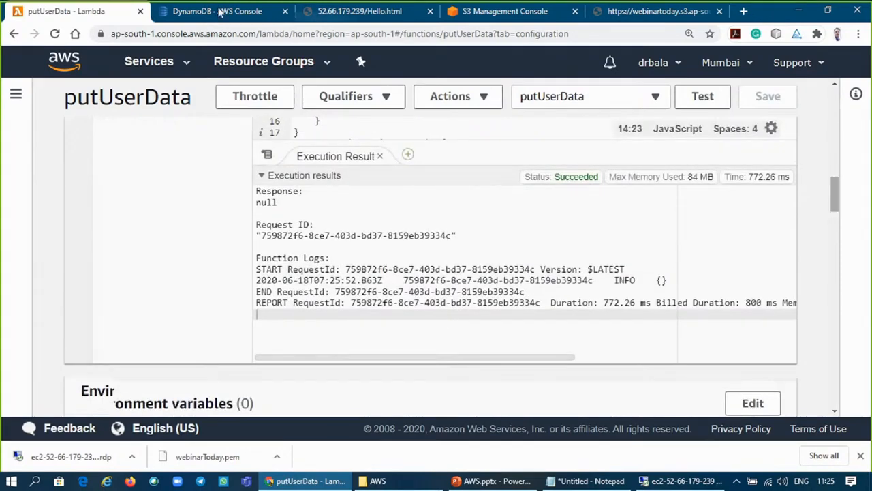
- Switch to the DynamoDB console and refresh the Contact table's items
key(ctrl+Tab)
drag(856, 267, 855, 300)
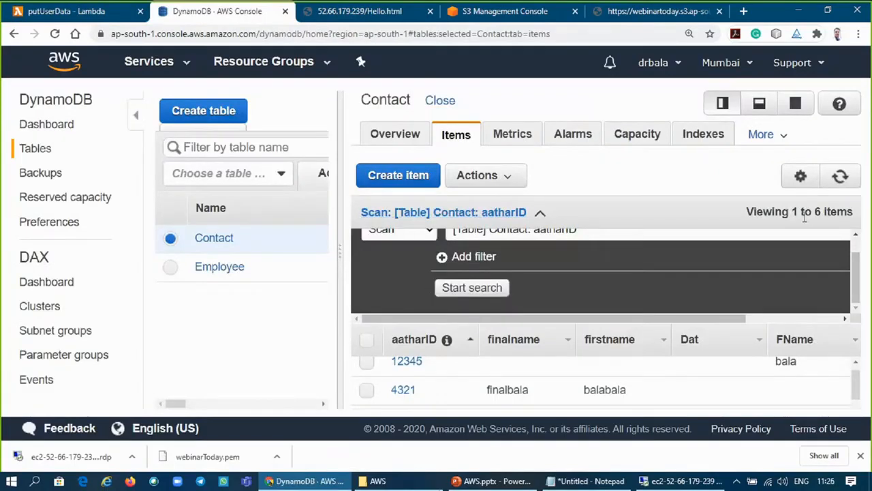
click(842, 176)
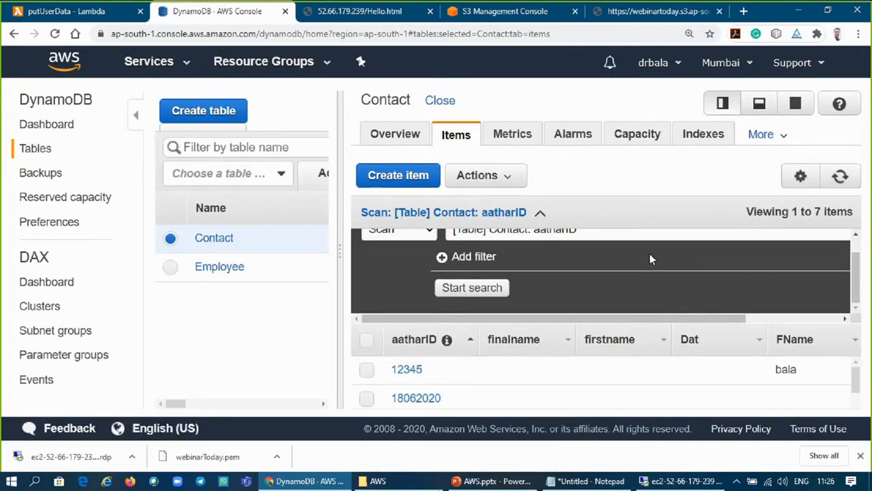
- Select the newly written item in the Contact table and examine its webinar, Date and Organizer values
key(ctrl+minus)
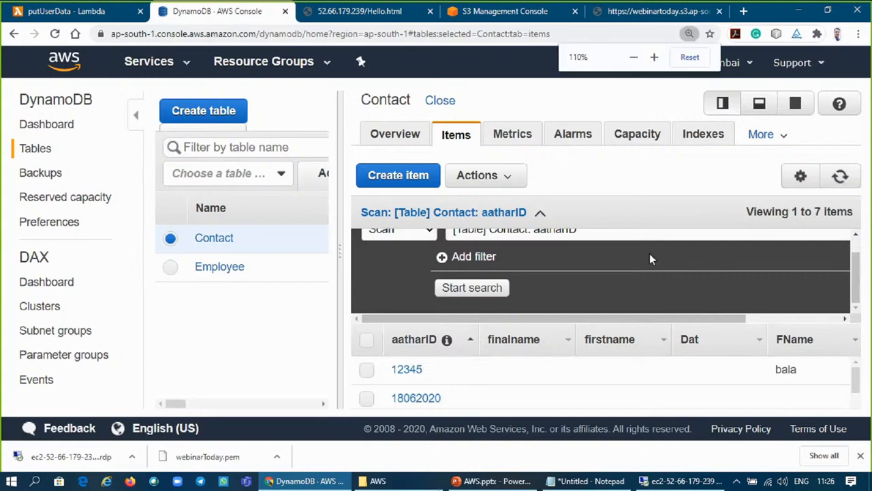
key(ctrl+minus)
key(ctrl+minus)
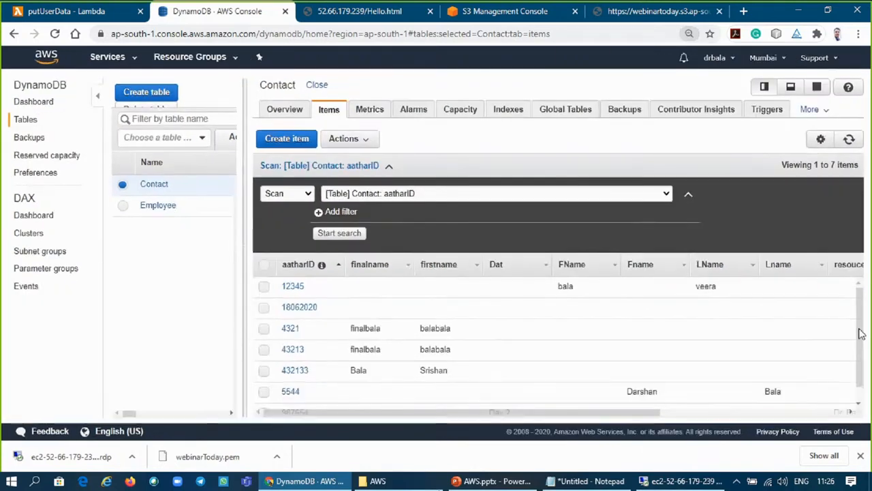
scroll(859, 332, down, 1)
scroll(848, 308, up, 1)
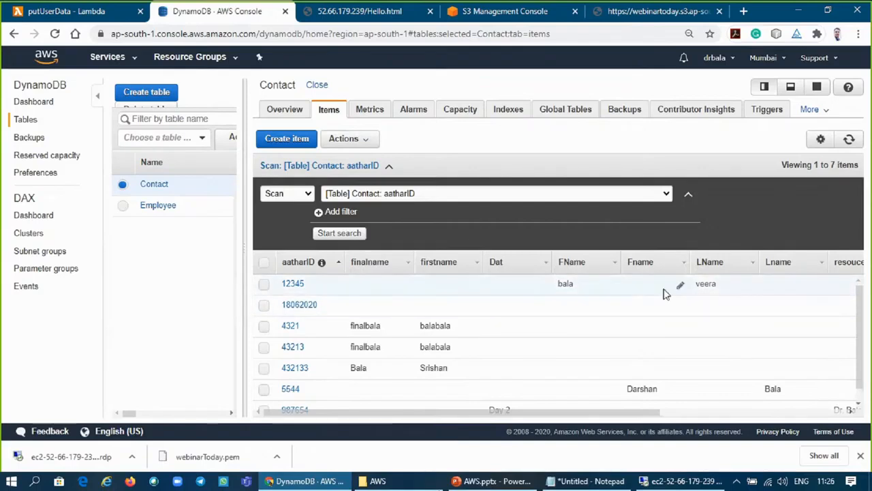
drag(559, 414, 745, 397)
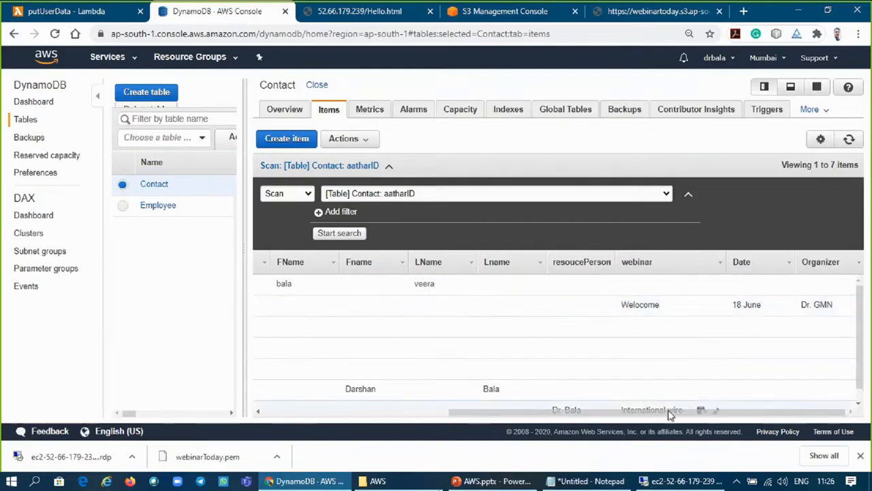
click(423, 402)
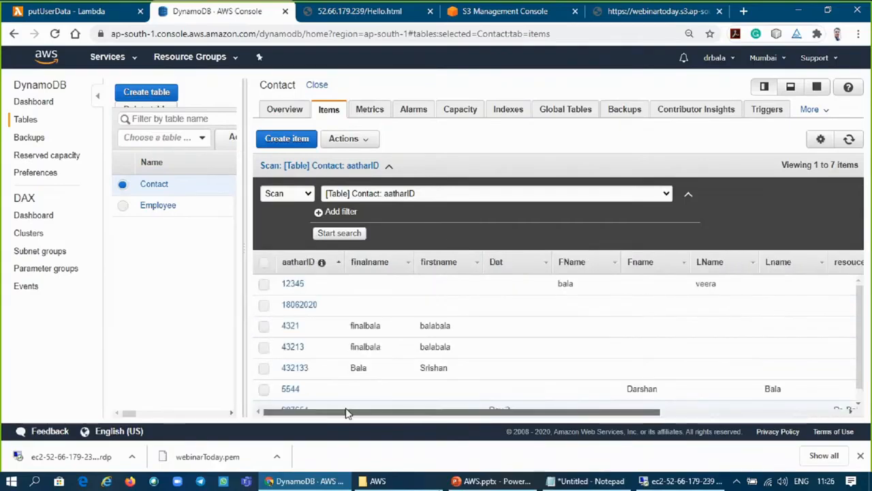
click(265, 306)
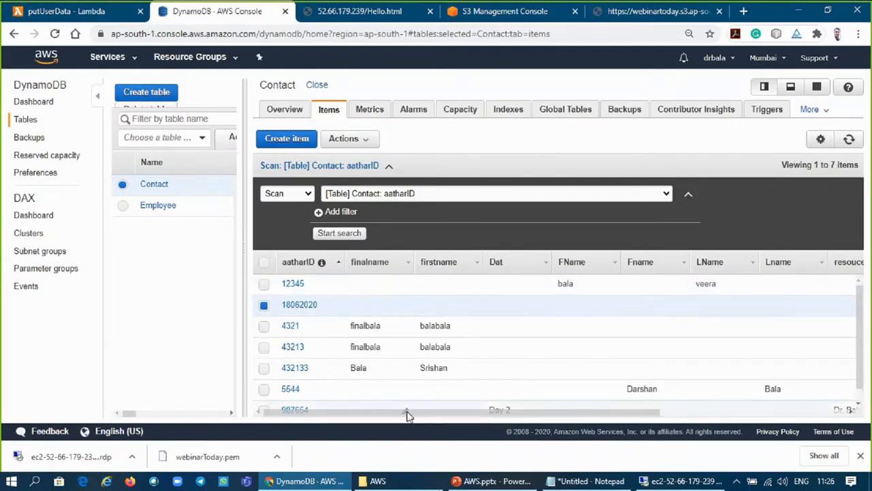
click(807, 413)
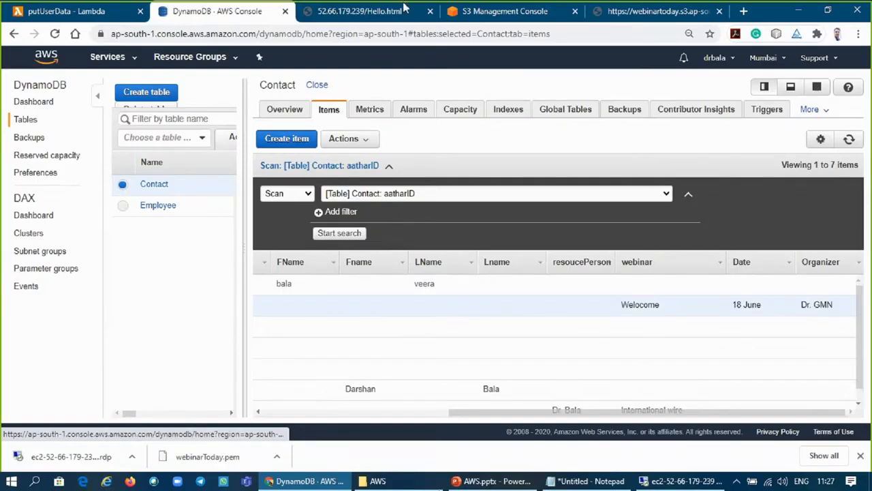
- Minimize the browser, switch to the EC2 Remote Desktop session and disconnect it
click(799, 12)
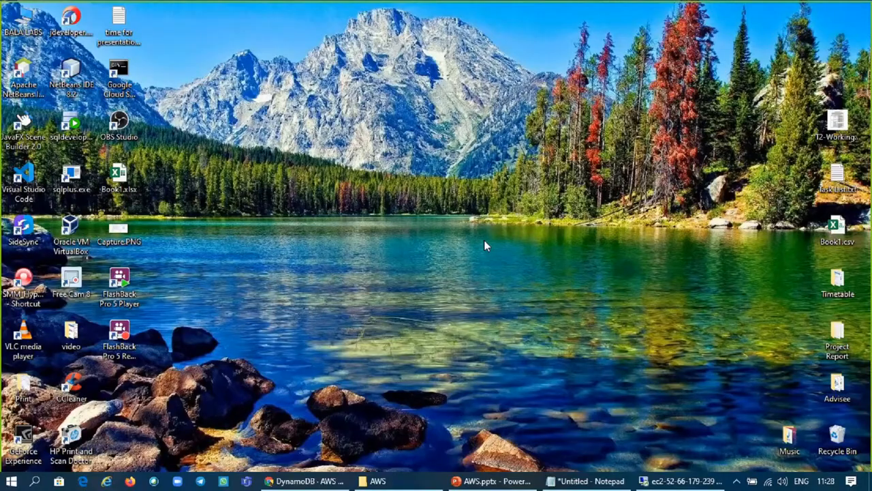
key(alt+Tab)
click(592, 9)
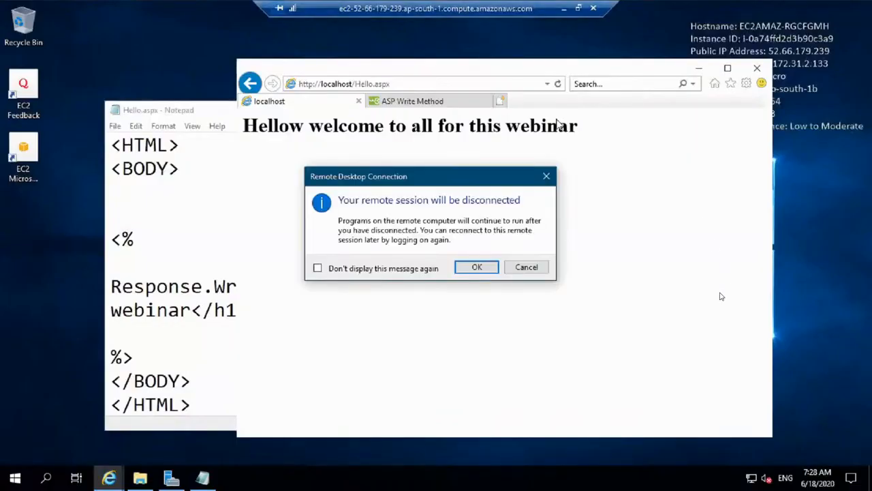
click(478, 267)
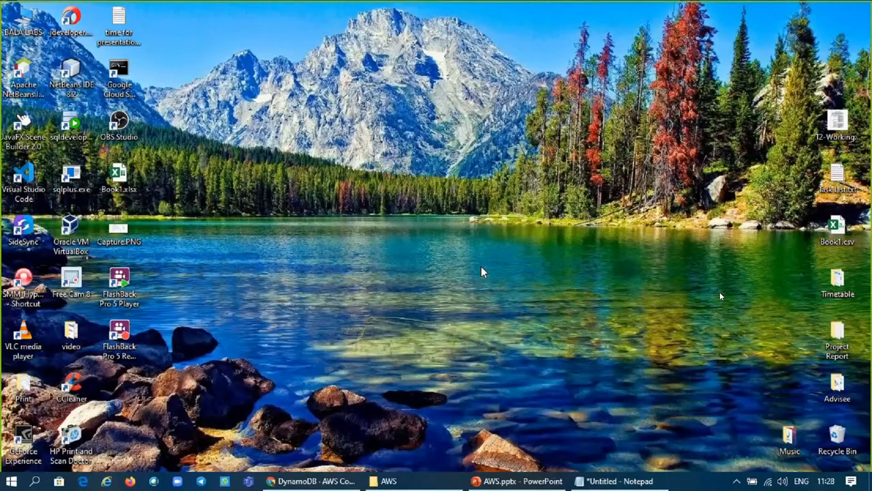
- Switch to the untitled Notepad file with the connection details and close it without saving
click(619, 481)
double_click(498, 76)
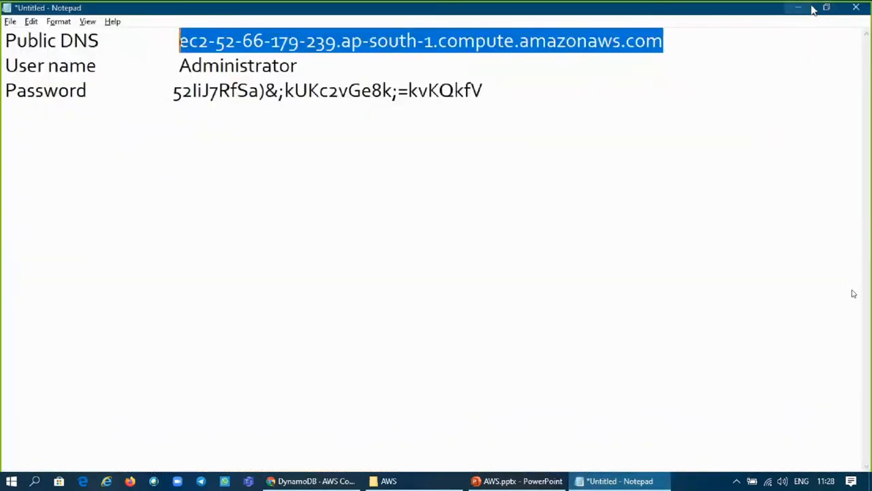
click(856, 8)
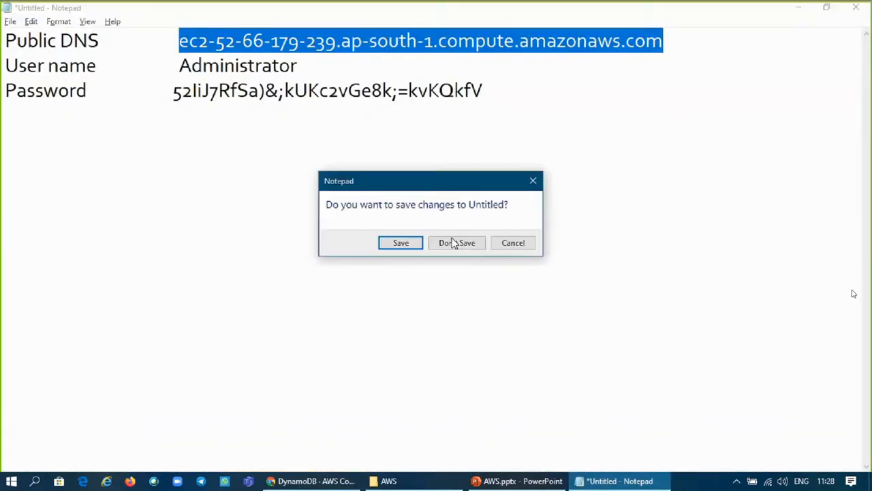
click(455, 243)
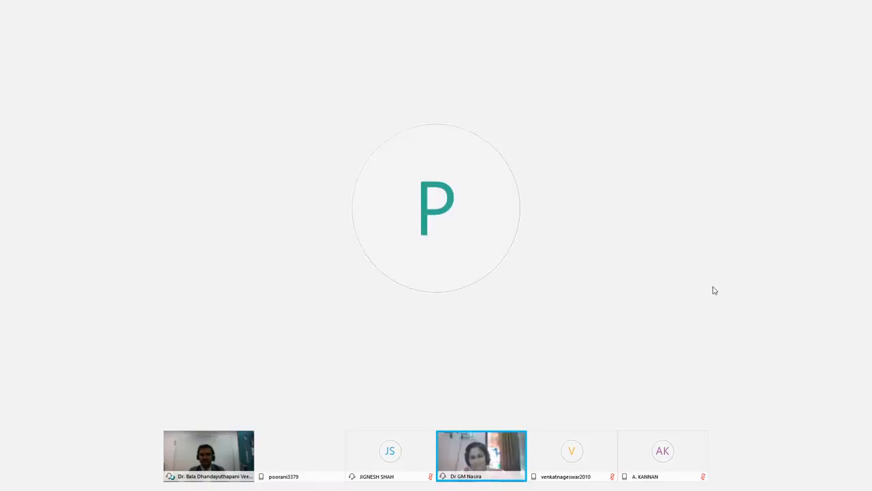
mouse_move(660, 441)
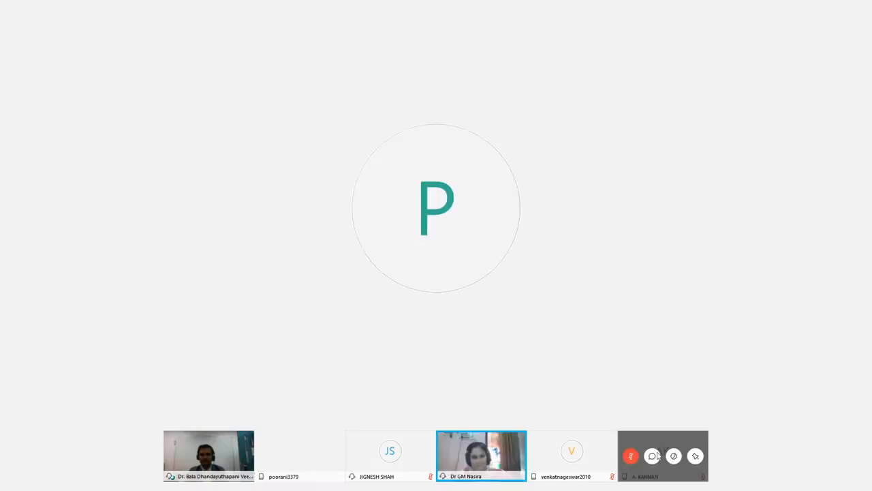